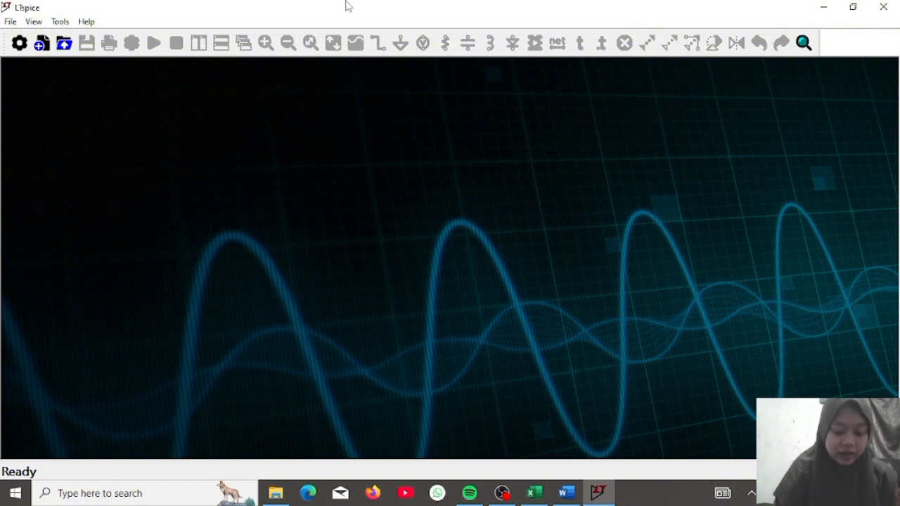
# - Create a new schematic and place two upright voltage sources at the same height, with wide space between them
pyautogui.click(12, 21)
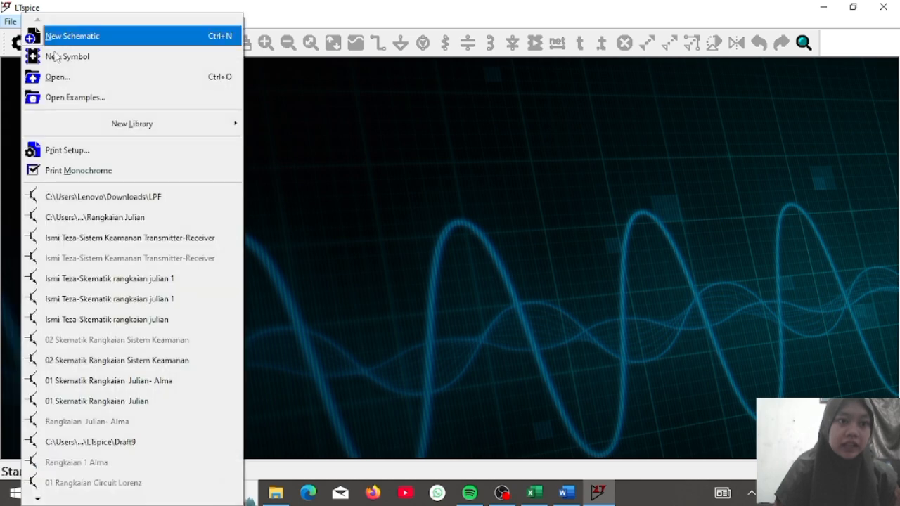
pyautogui.click(92, 40)
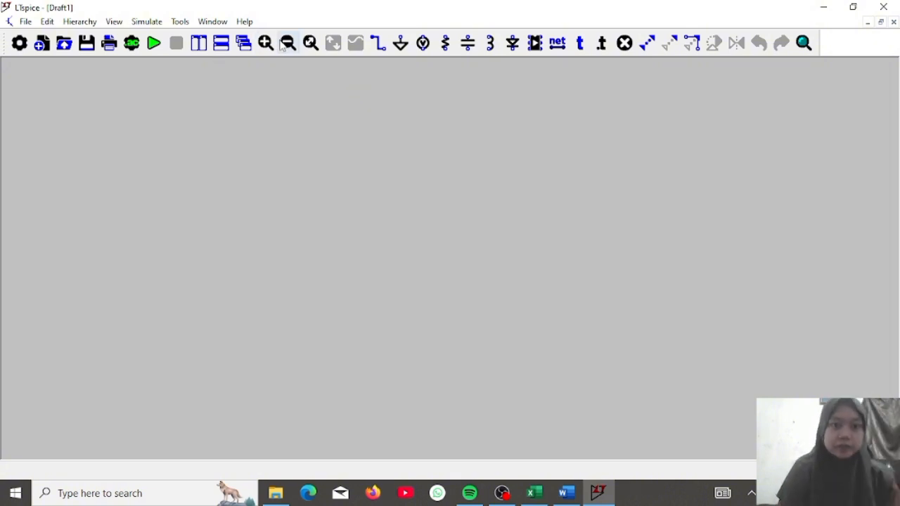
pyautogui.click(422, 44)
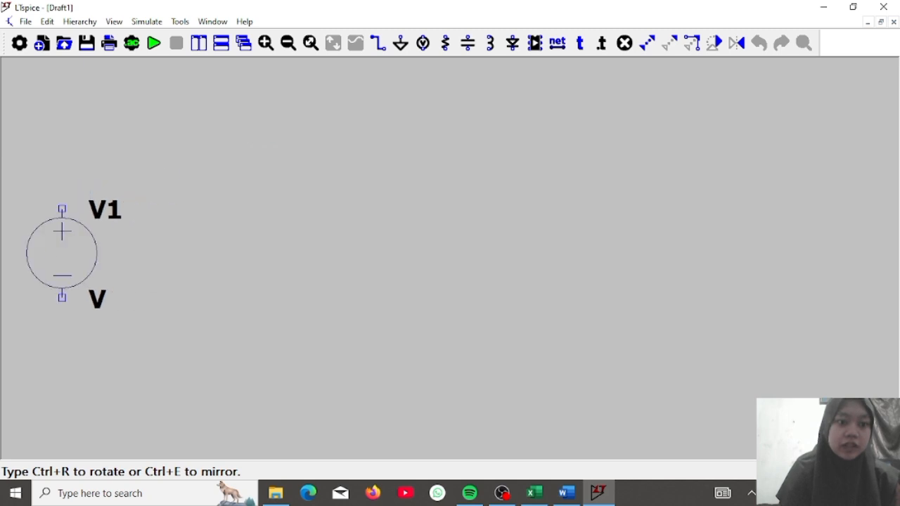
pyautogui.click(44, 248)
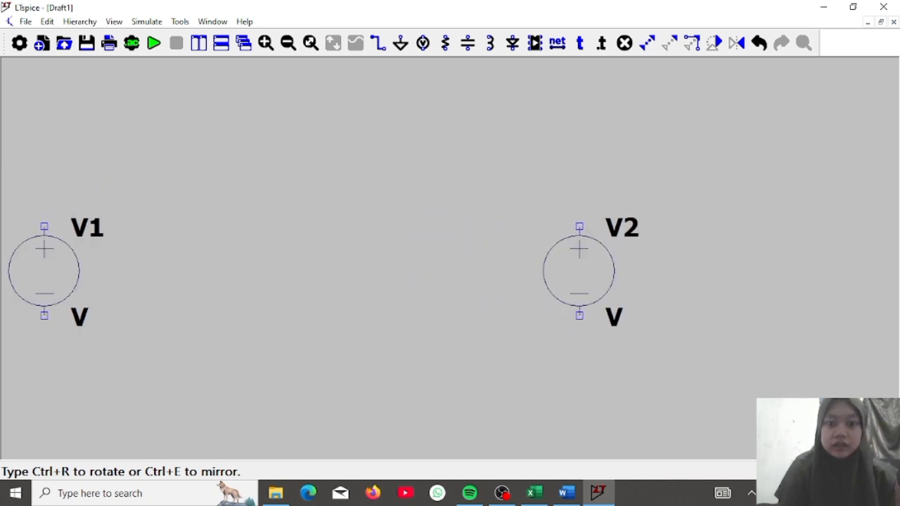
pyautogui.click(579, 249)
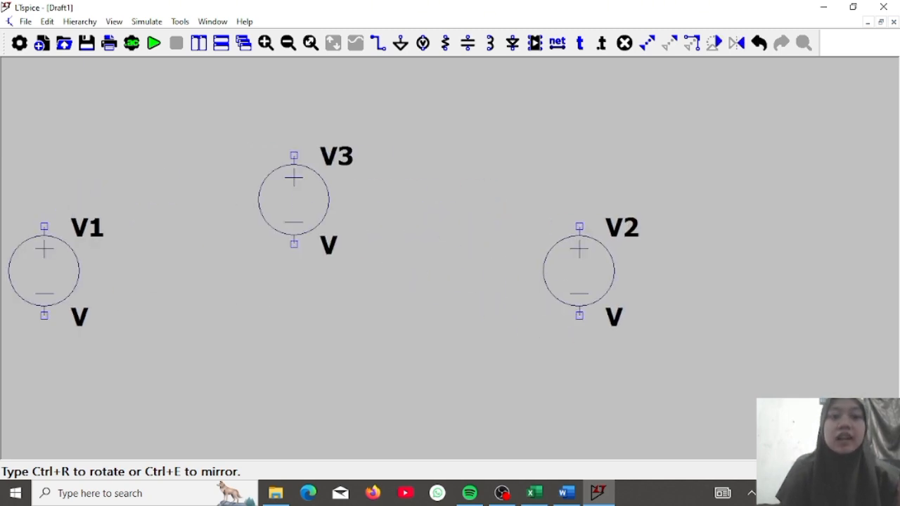
pyautogui.click(291, 188)
pyautogui.press('Escape')
pyautogui.press('F9')
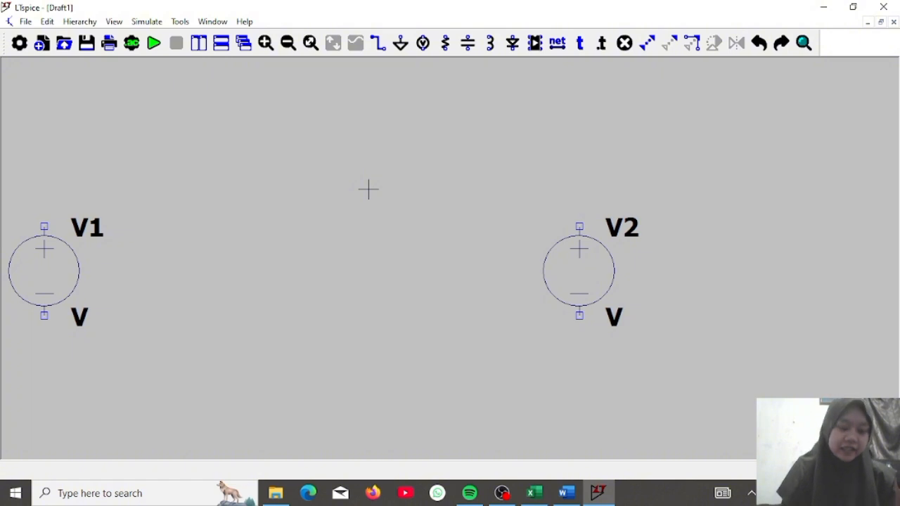
# - Place four horizontal capacitors in one row above the sources, one beside V1 and three beside V2
pyautogui.click(467, 43)
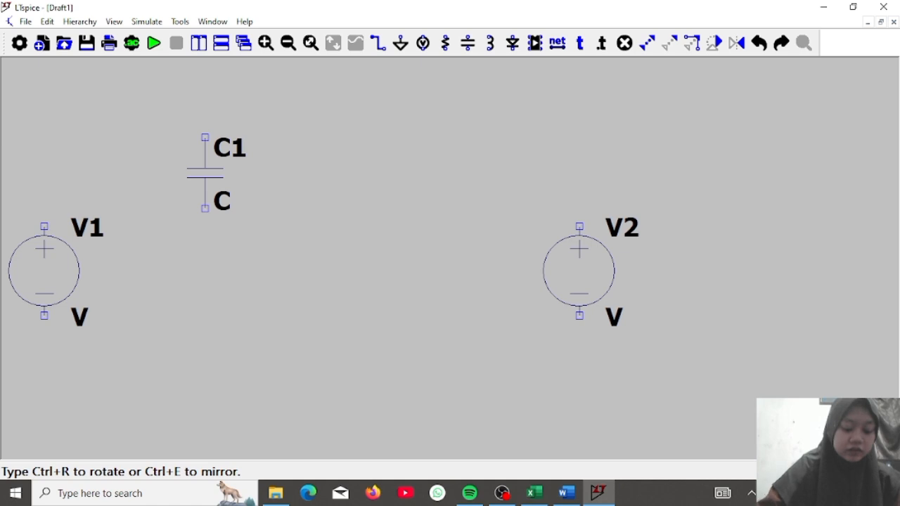
pyautogui.hotkey('ctrl', 'r')
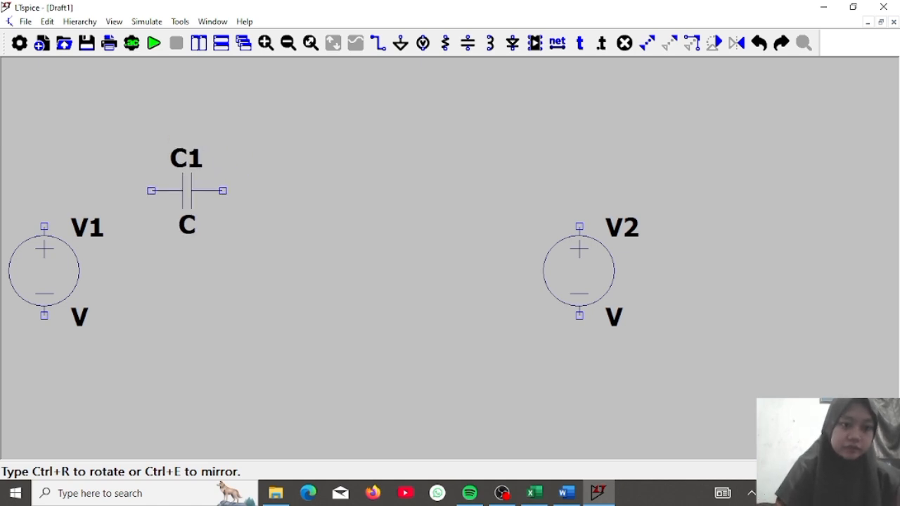
pyautogui.click(187, 191)
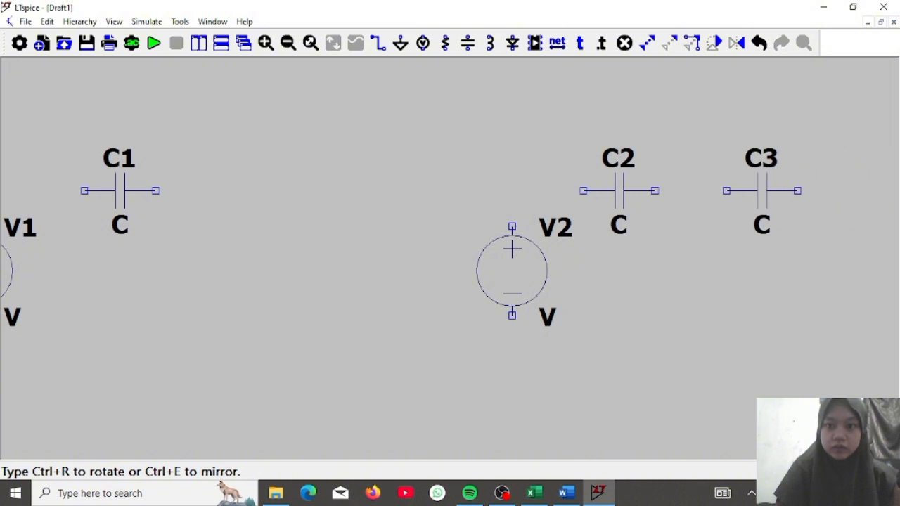
pyautogui.click(761, 191)
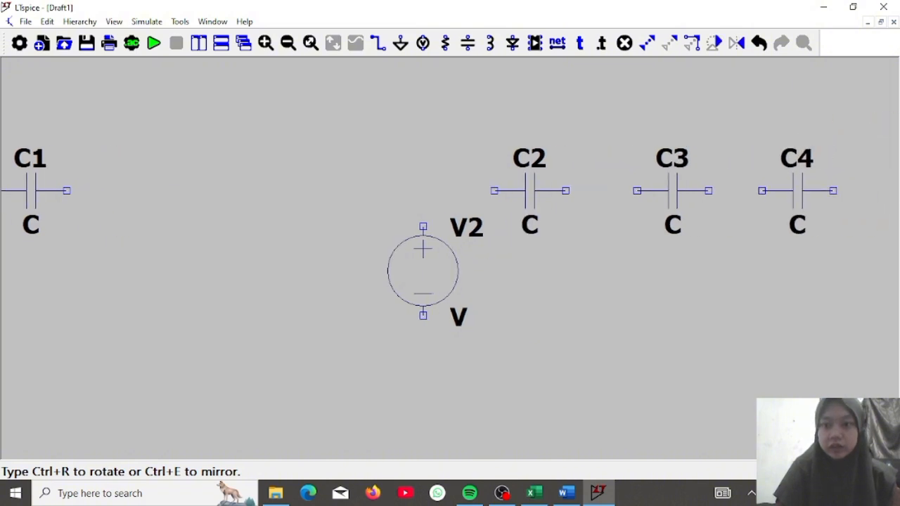
pyautogui.click(816, 191)
pyautogui.press('Escape')
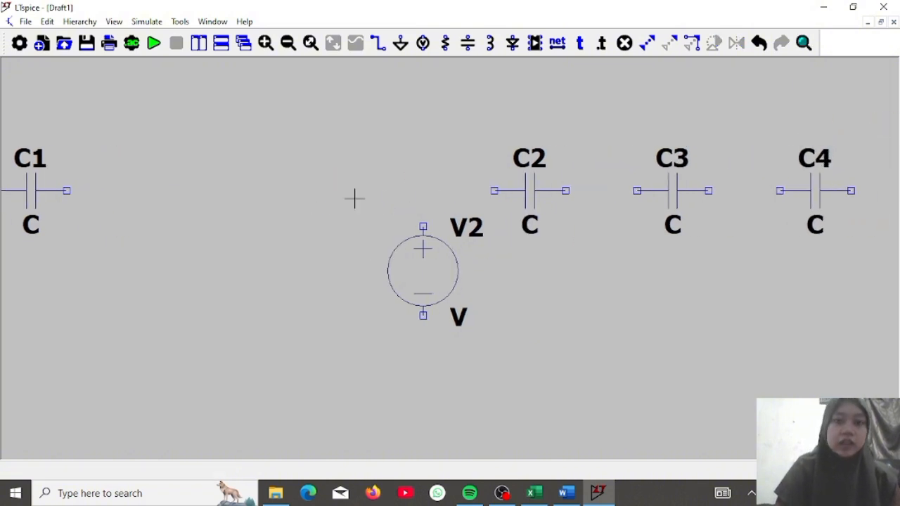
# - Place four vertical resistors level with the sources, one after C1 and one after each of C2, C3 and C4
pyautogui.click(445, 43)
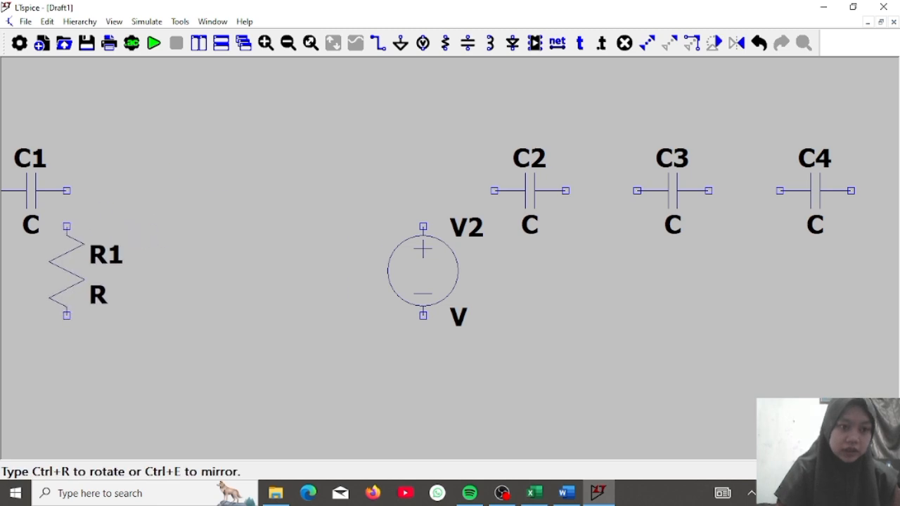
pyautogui.click(120, 271)
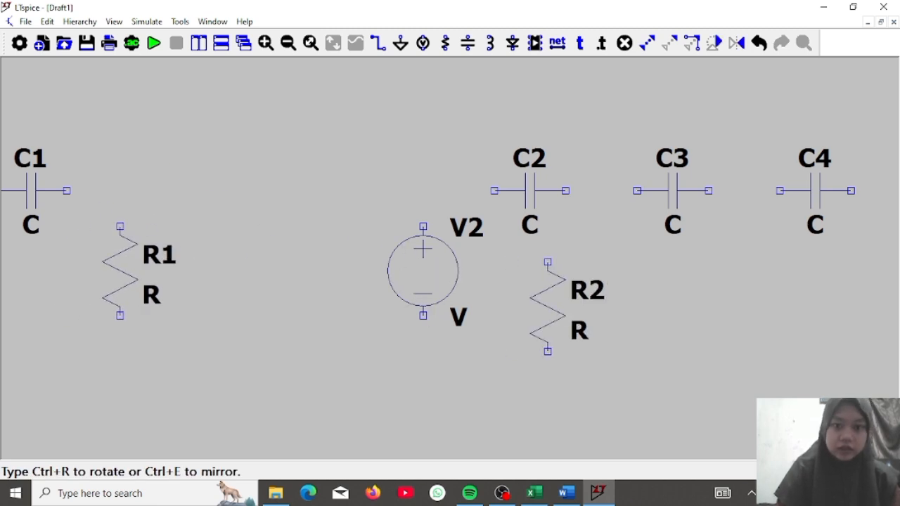
pyautogui.click(601, 271)
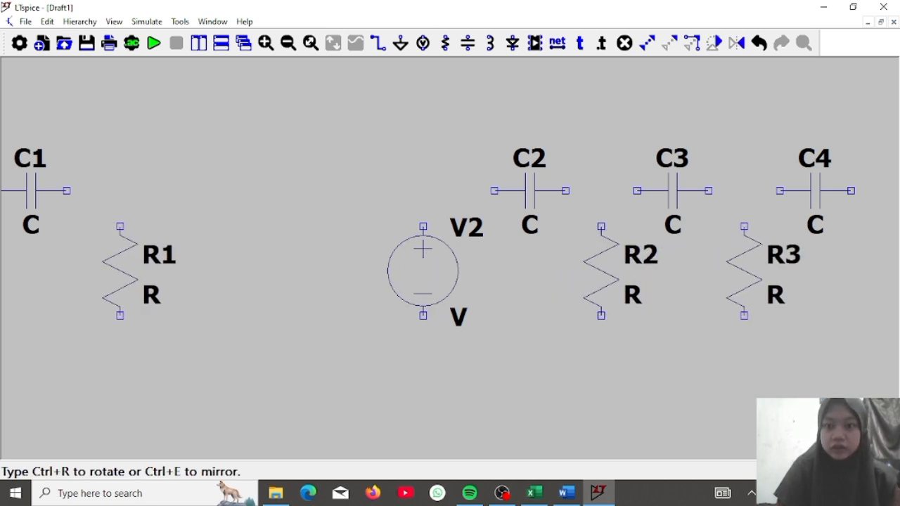
pyautogui.click(743, 271)
pyautogui.click(793, 270)
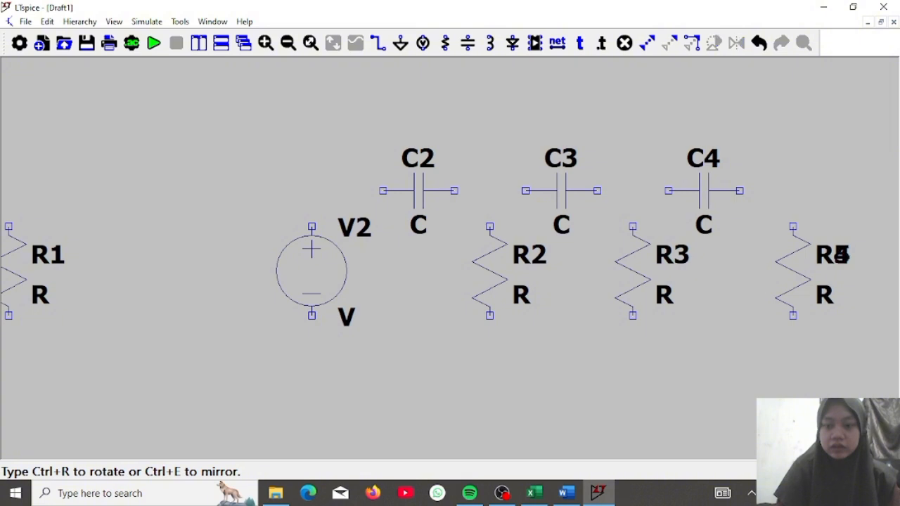
pyautogui.press('Escape')
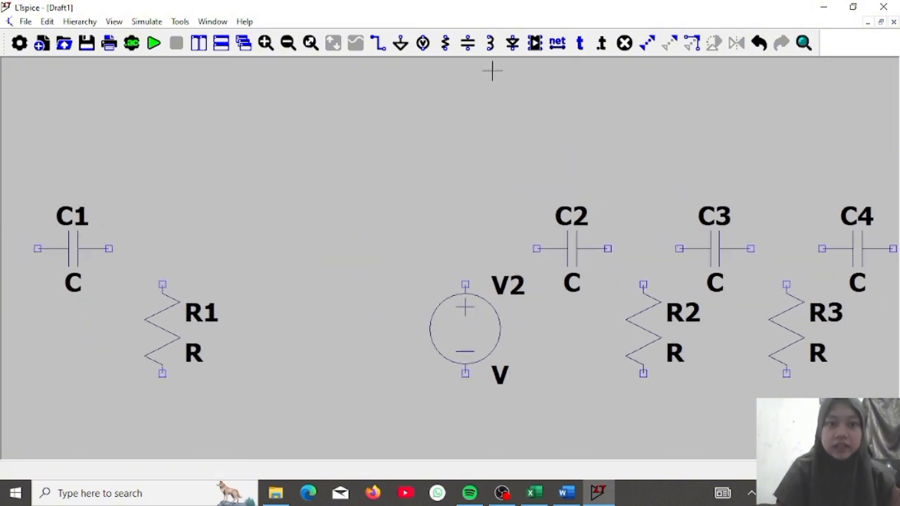
# - Place a ground symbol beneath each of the two voltage sources and each of the four resistors
pyautogui.click(287, 43)
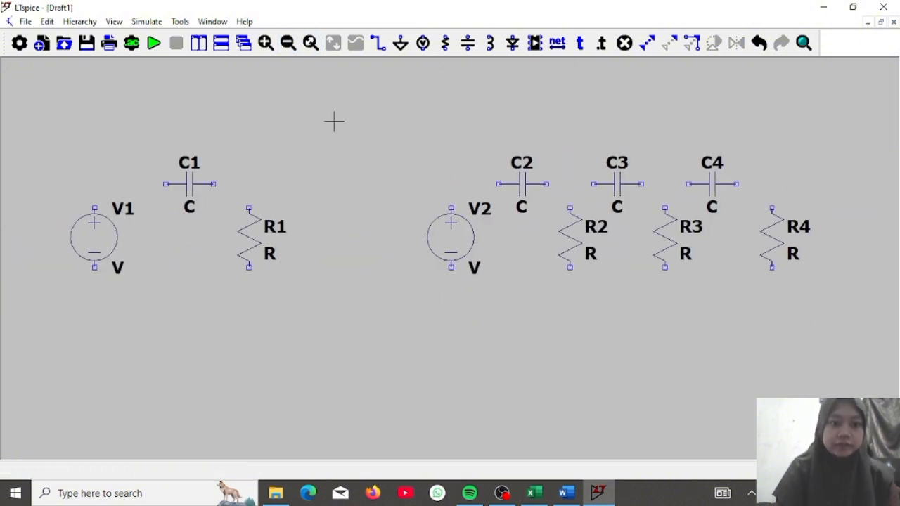
pyautogui.scroll(3, 334, 122)
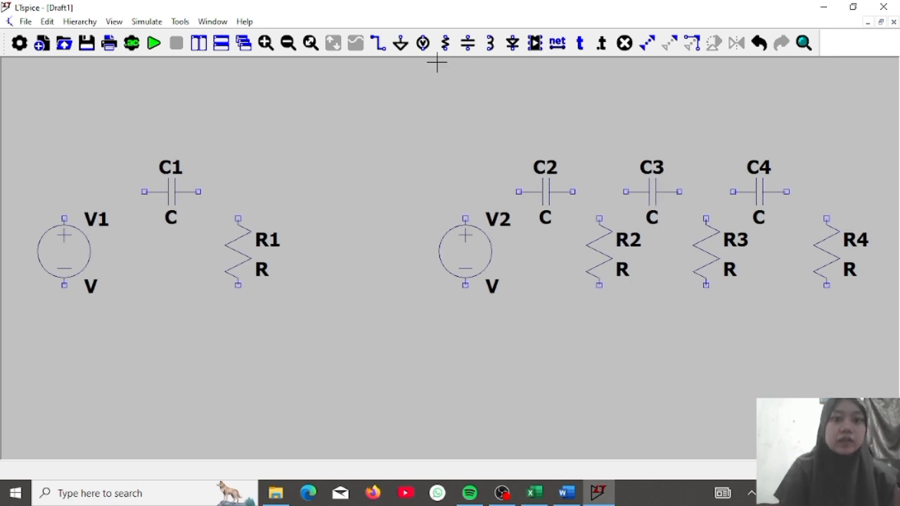
pyautogui.click(400, 43)
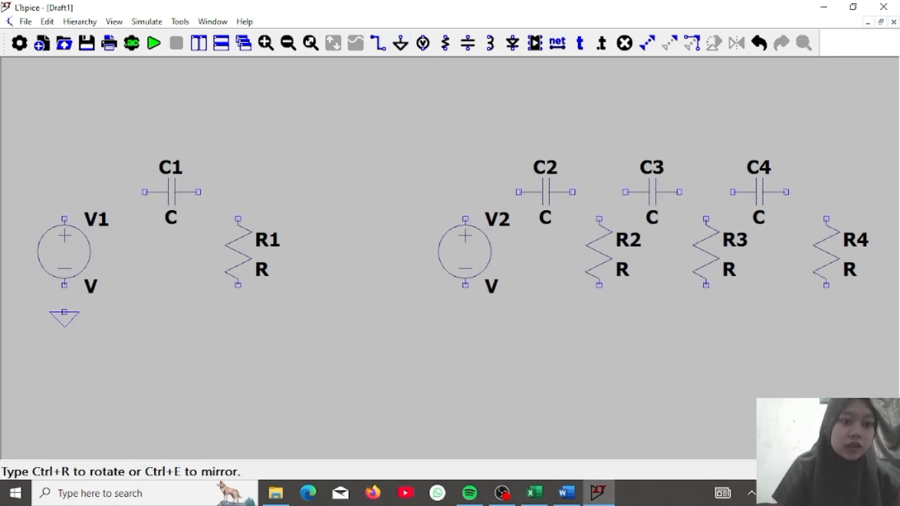
pyautogui.click(63, 312)
pyautogui.click(238, 312)
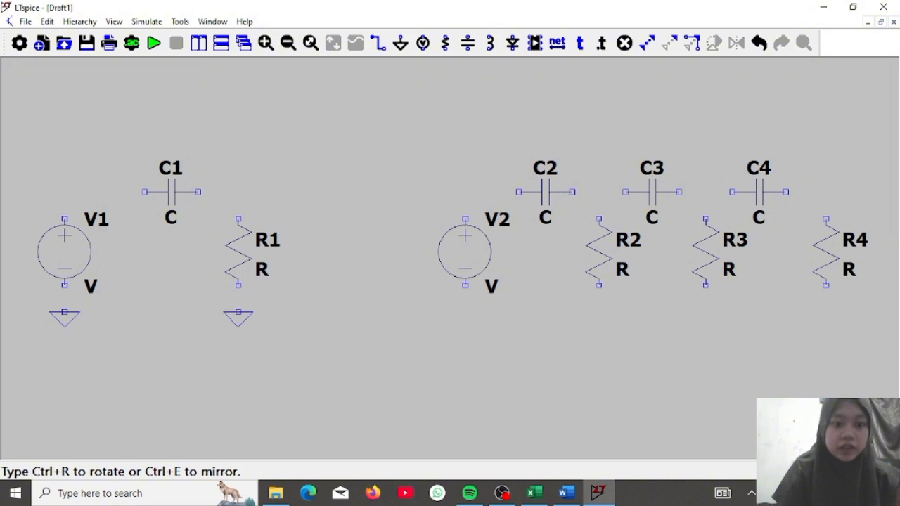
pyautogui.click(464, 312)
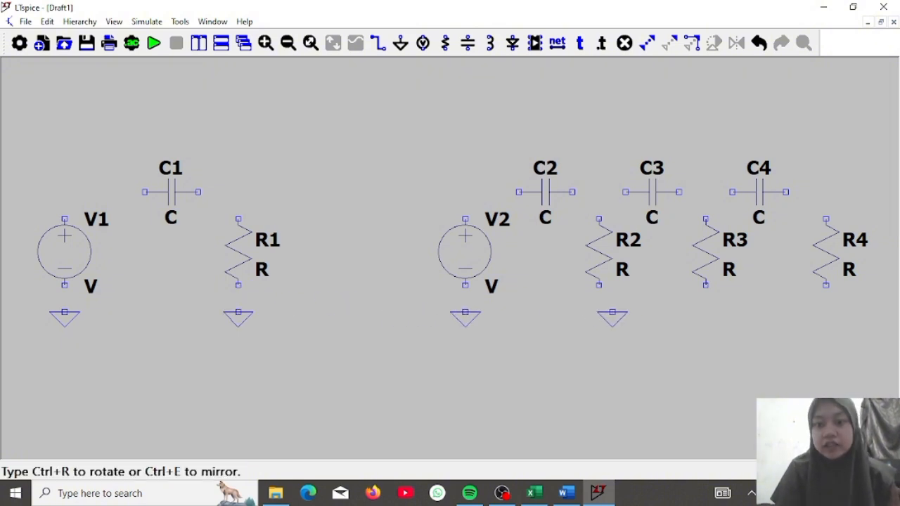
pyautogui.click(598, 312)
pyautogui.click(705, 311)
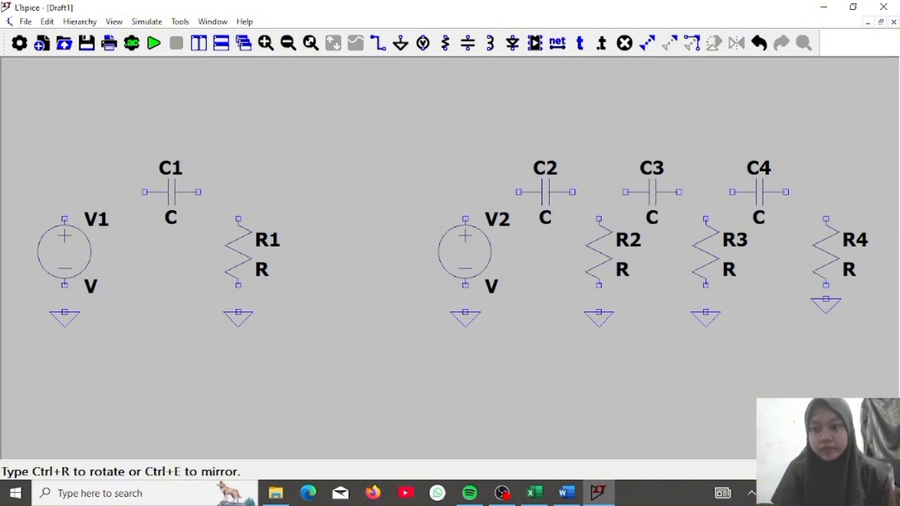
pyautogui.click(825, 311)
# - Wire V1 through C1 to R1 and connect the lower ends of V1 and R1 to their grounds
pyautogui.click(377, 43)
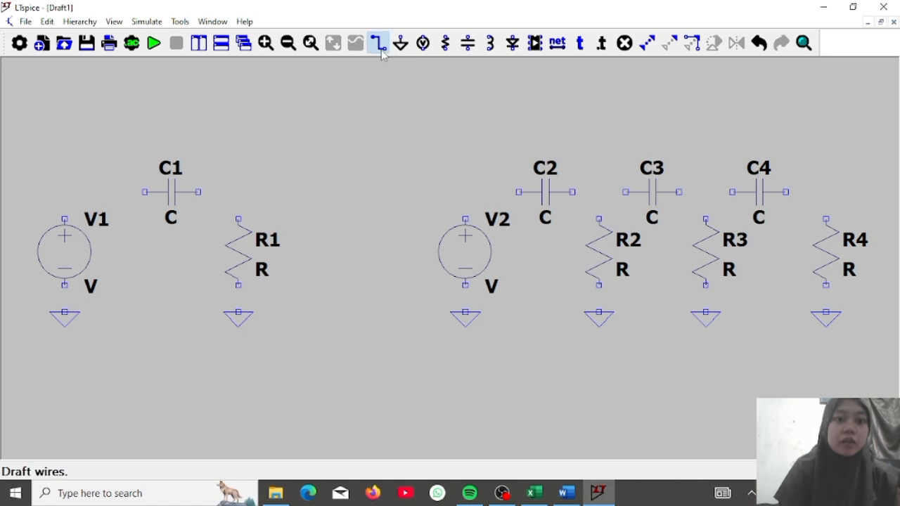
pyautogui.click(64, 218)
pyautogui.click(145, 191)
pyautogui.click(198, 192)
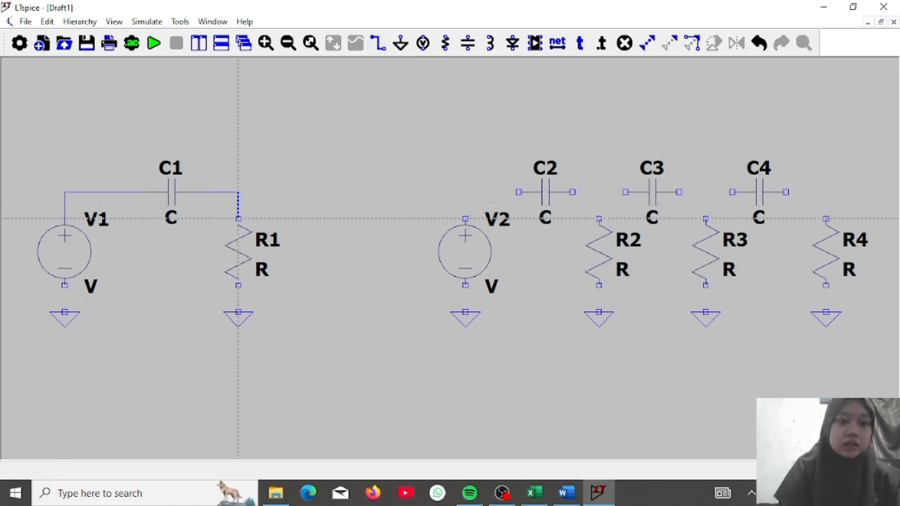
pyautogui.click(238, 219)
pyautogui.click(64, 284)
pyautogui.click(64, 312)
pyautogui.click(238, 284)
pyautogui.click(239, 312)
# - Wire V2 to its ground and through C2 to C3, with R2 branching from the C2–C3 node to ground
pyautogui.click(465, 285)
pyautogui.click(464, 312)
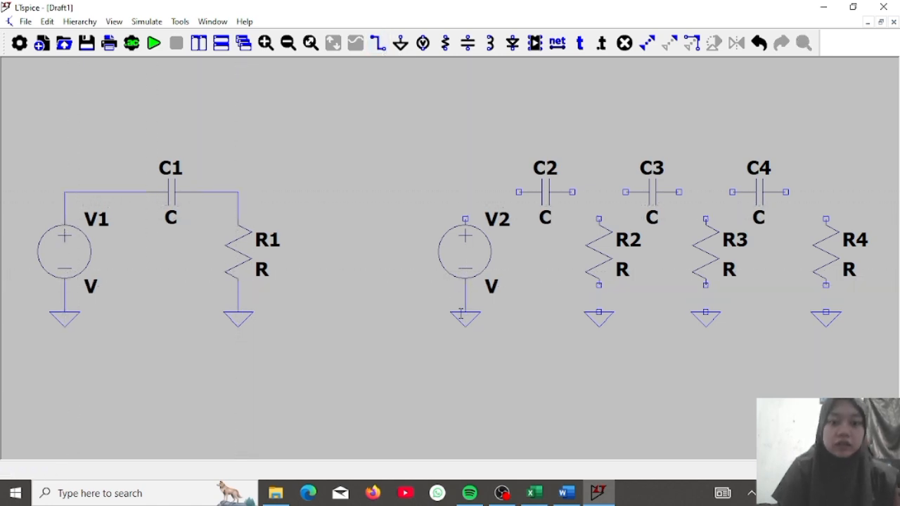
pyautogui.click(464, 219)
pyautogui.click(572, 192)
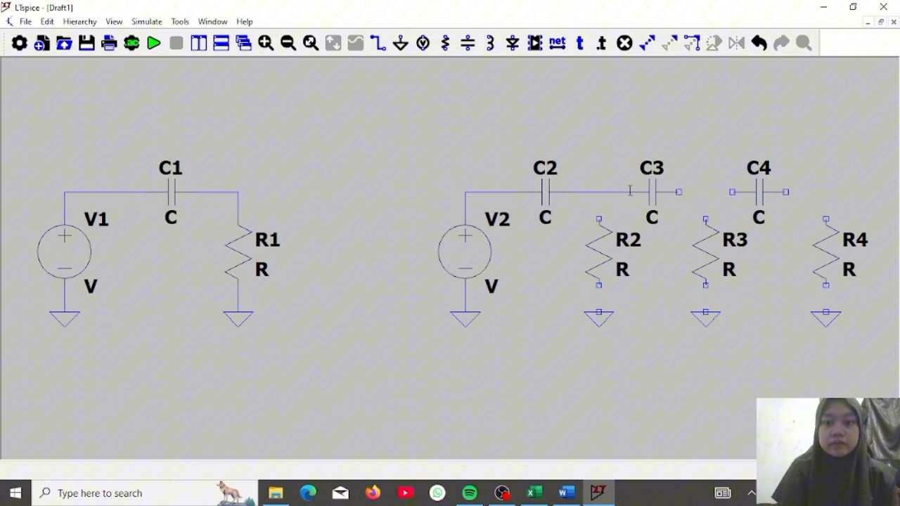
pyautogui.click(599, 219)
pyautogui.click(599, 284)
pyautogui.click(599, 311)
# - Wire C3 to C4 and connect R3 from the node between them to its ground
pyautogui.click(679, 192)
pyautogui.click(732, 192)
pyautogui.click(706, 192)
pyautogui.click(705, 218)
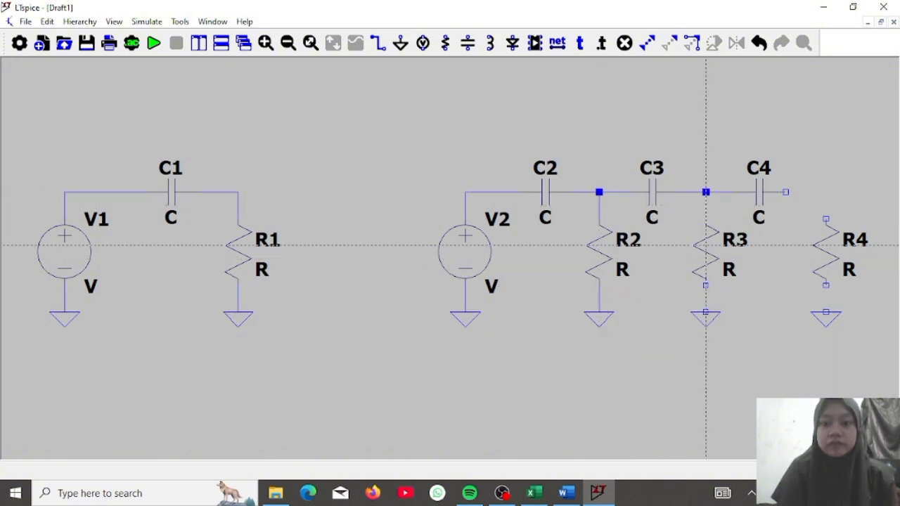
pyautogui.click(705, 284)
pyautogui.click(706, 311)
# - Wire C4 to the top of R4 and connect the bottom of R4 to its ground
pyautogui.click(785, 192)
pyautogui.click(825, 218)
pyautogui.click(825, 285)
pyautogui.click(826, 311)
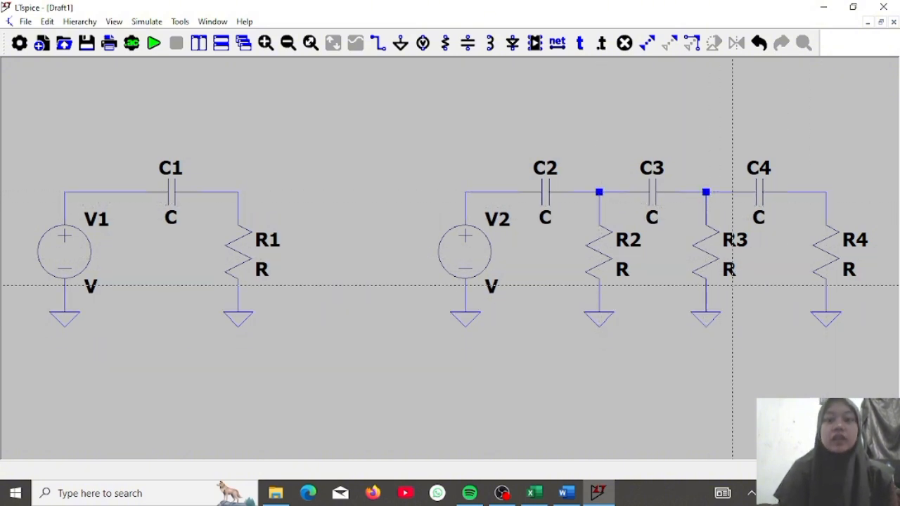
pyautogui.press('Escape')
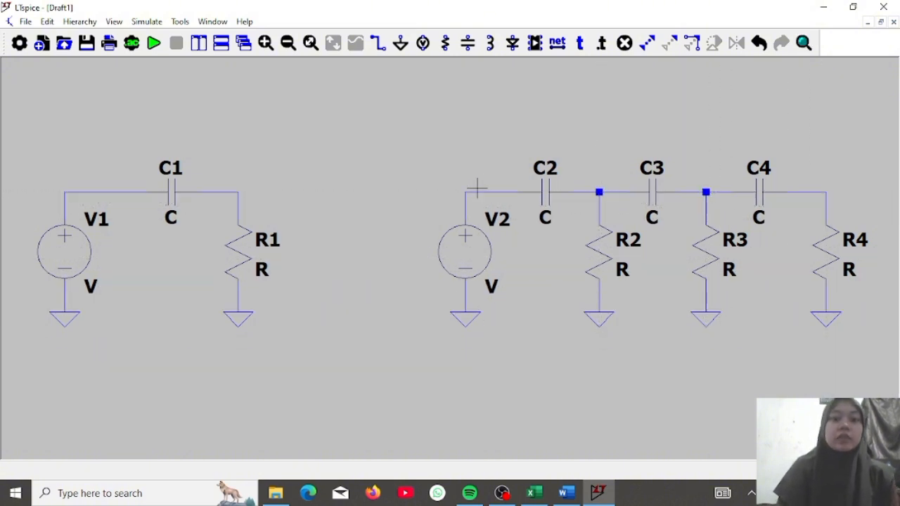
# - Place two net labels named Vout with port type Output, one beside the R1 node and one beside the R4 node
pyautogui.click(557, 44)
pyautogui.write('Vout')
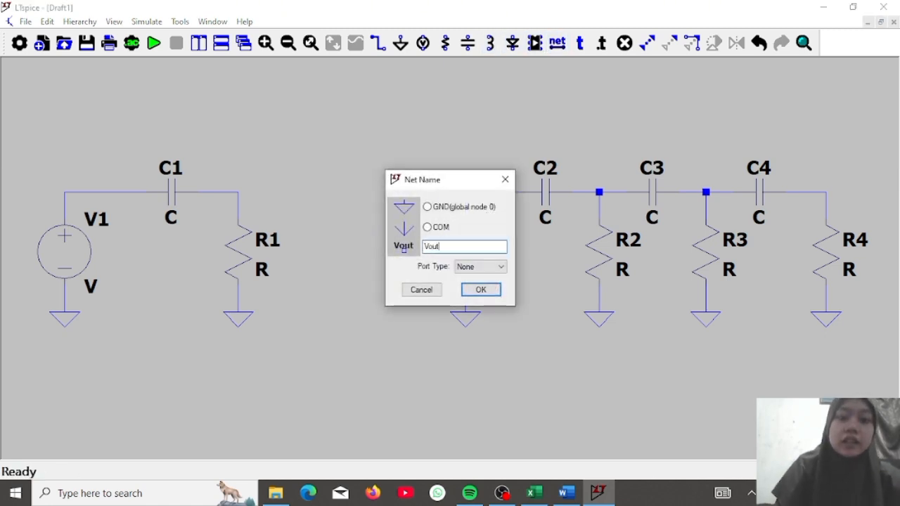
pyautogui.click(481, 266)
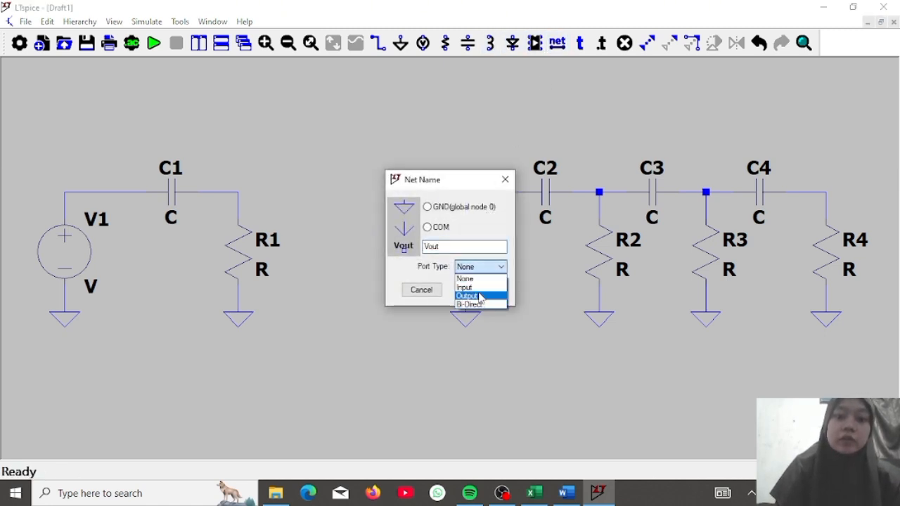
pyautogui.click(480, 297)
pyautogui.click(478, 289)
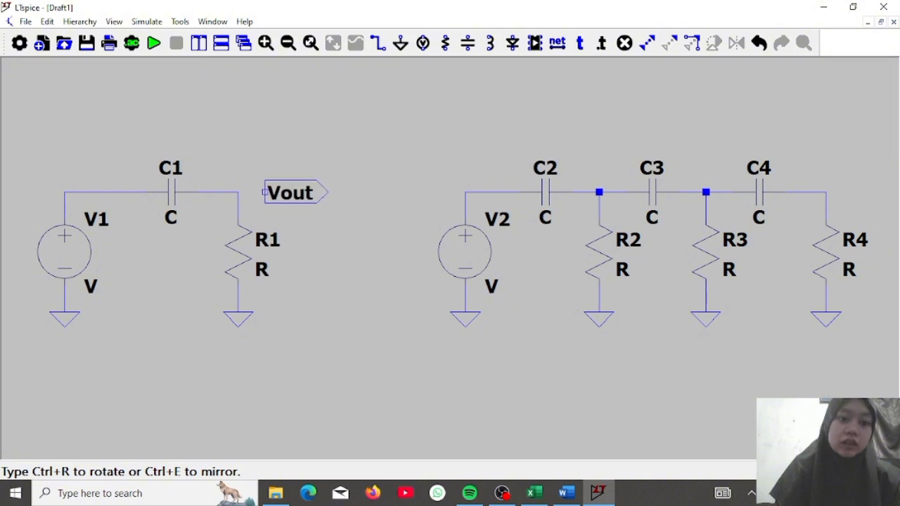
pyautogui.click(264, 192)
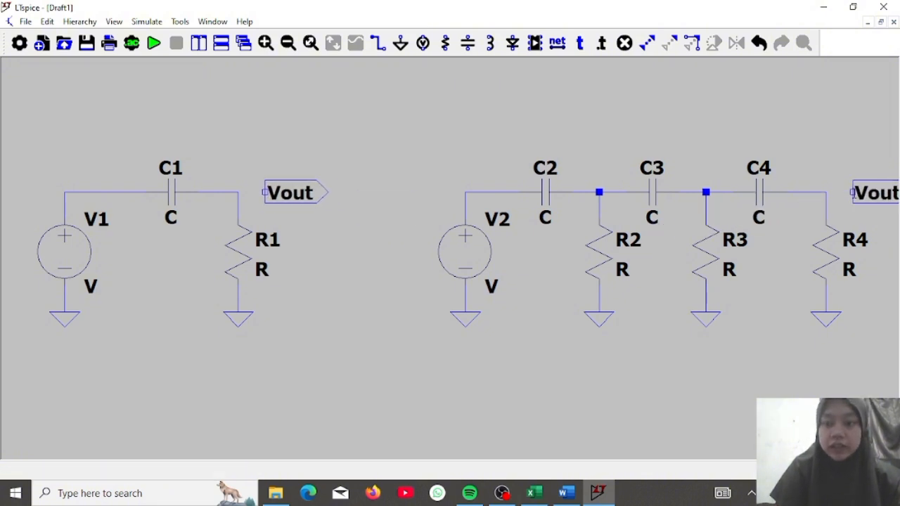
pyautogui.click(851, 192)
pyautogui.press('Escape')
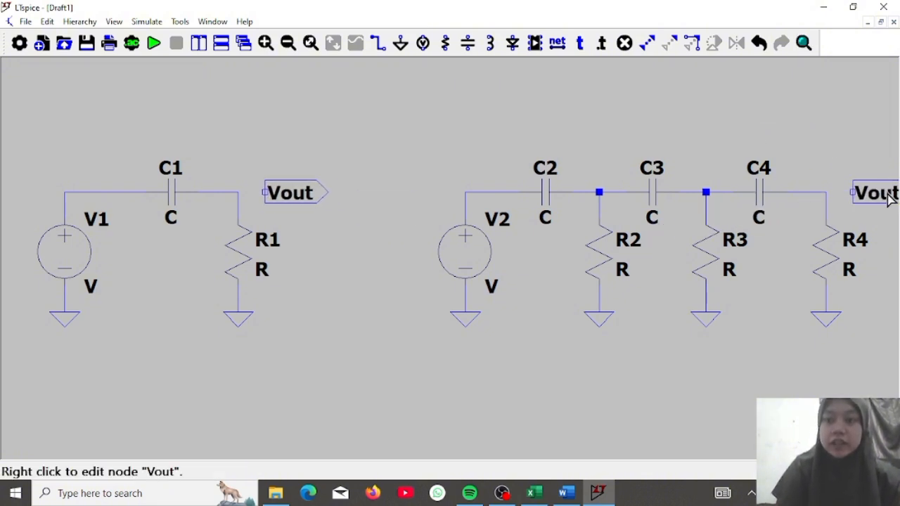
# - Rename the output net label beside the R4 node to Vout2
pyautogui.rightClick(889, 199)
pyautogui.click(490, 246)
pyautogui.write('2')
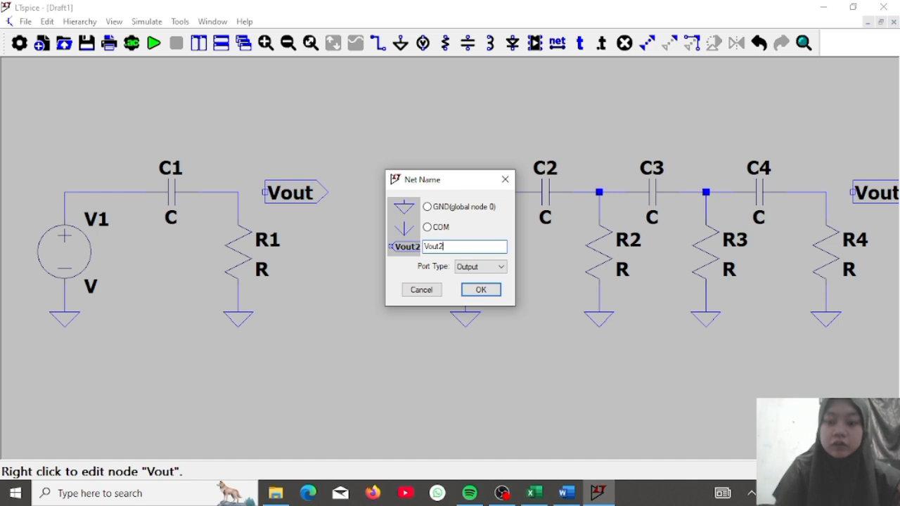
pyautogui.press('Return')
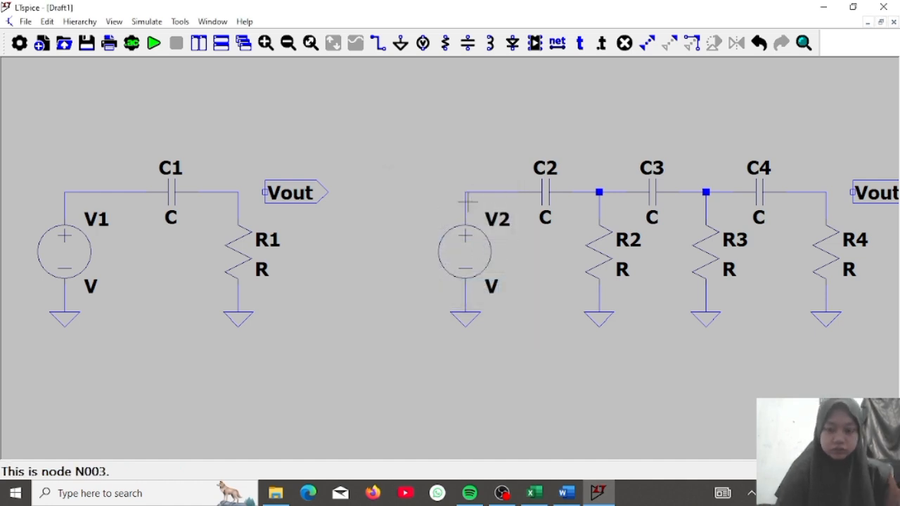
# - Wire the C1–R1 node to the Vout label and the C4–R4 node to the Vout2 label
pyautogui.moveTo(553, 122)
pyautogui.mouseDown()
pyautogui.moveTo(467, 126)
pyautogui.moveTo(544, 119)
pyautogui.mouseUp()
pyautogui.click(376, 46)
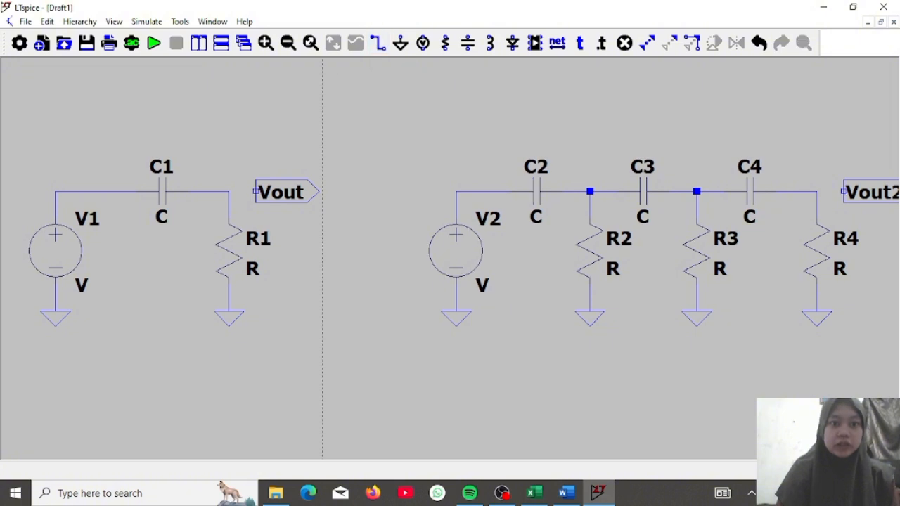
pyautogui.click(229, 191)
pyautogui.click(256, 191)
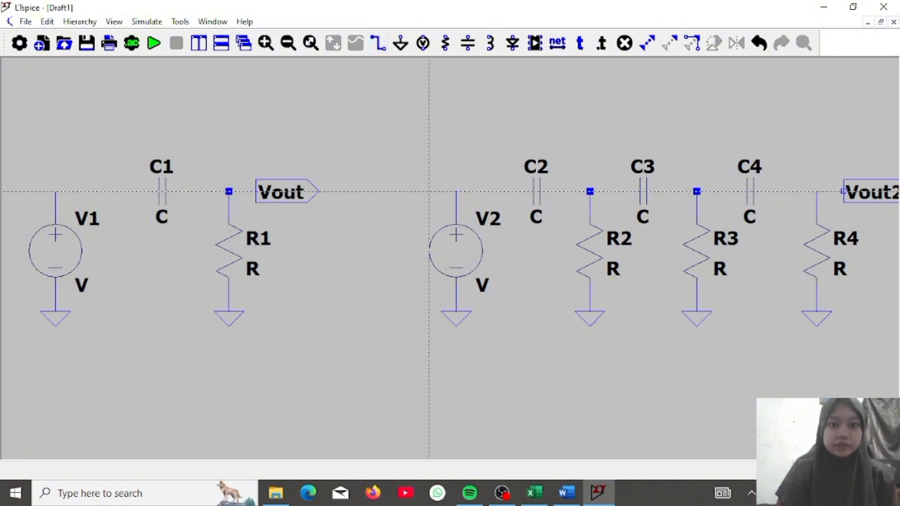
pyautogui.click(816, 191)
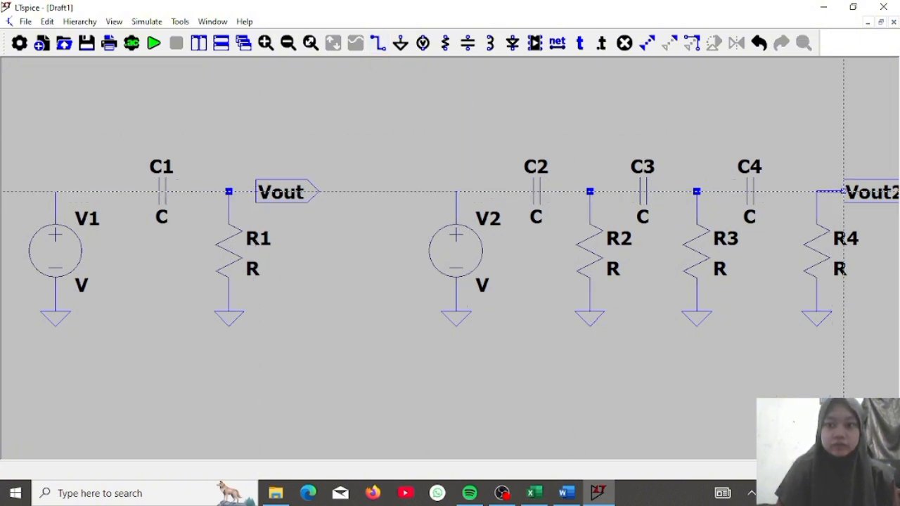
pyautogui.click(844, 192)
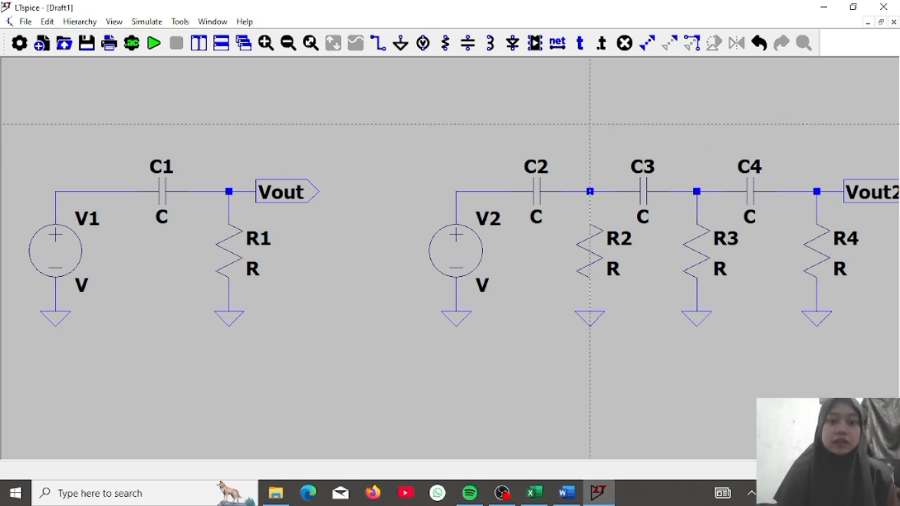
pyautogui.press('Escape')
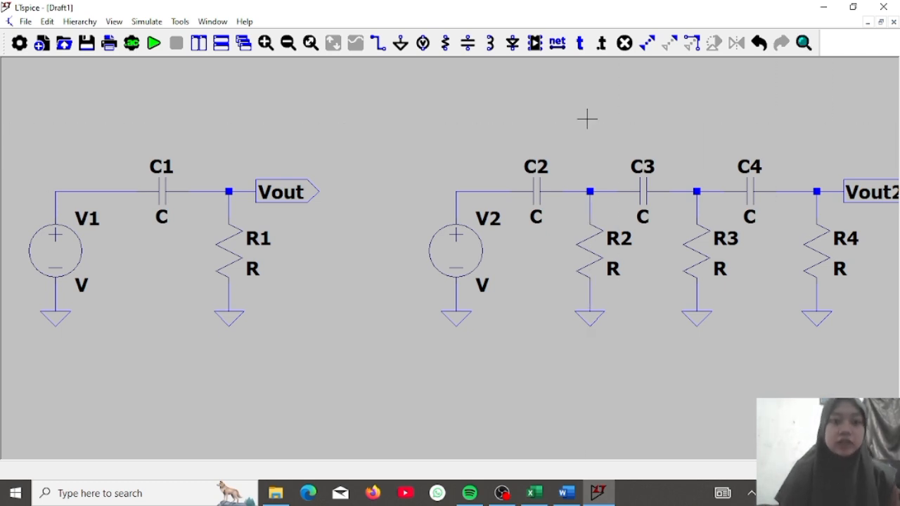
# - Set the capacitance of C1, C2, C3 and C4 to 1m each
pyautogui.rightClick(163, 198)
pyautogui.press('End')
pyautogui.write('1m')
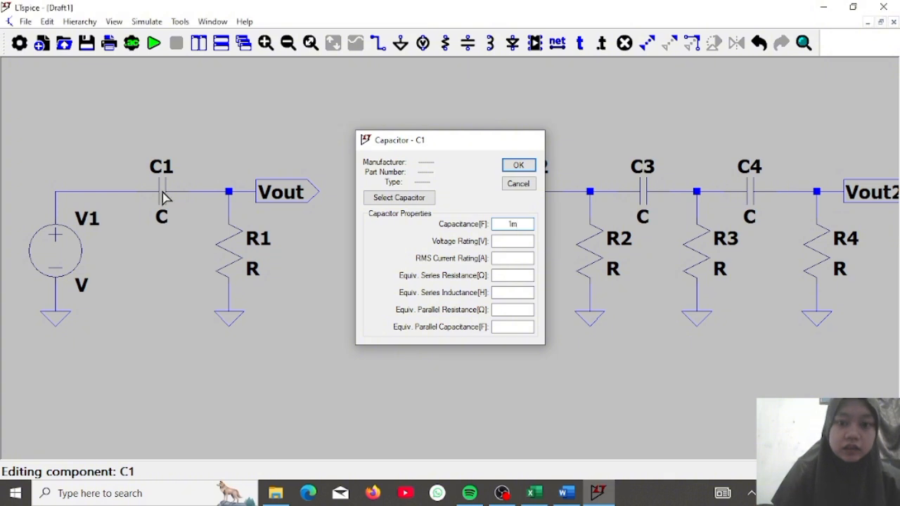
pyautogui.press('Return')
pyautogui.rightClick(540, 200)
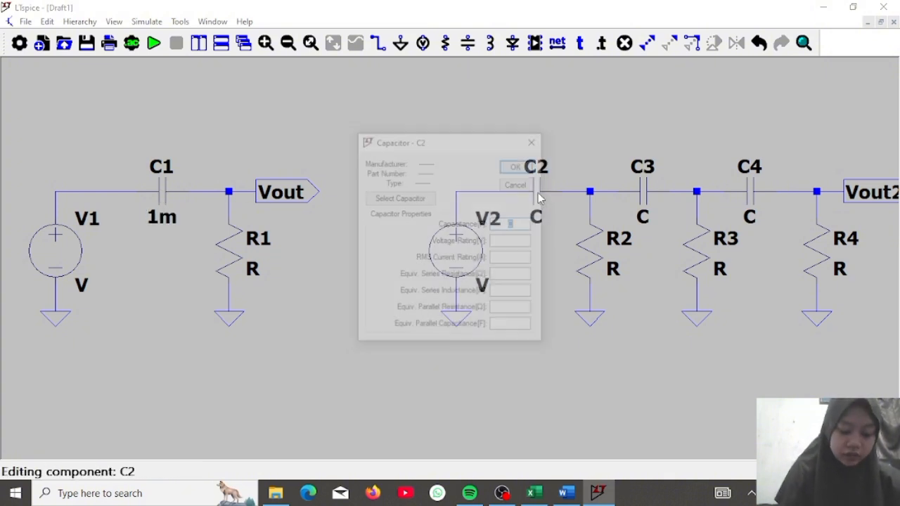
pyautogui.write('1m')
pyautogui.press('Return')
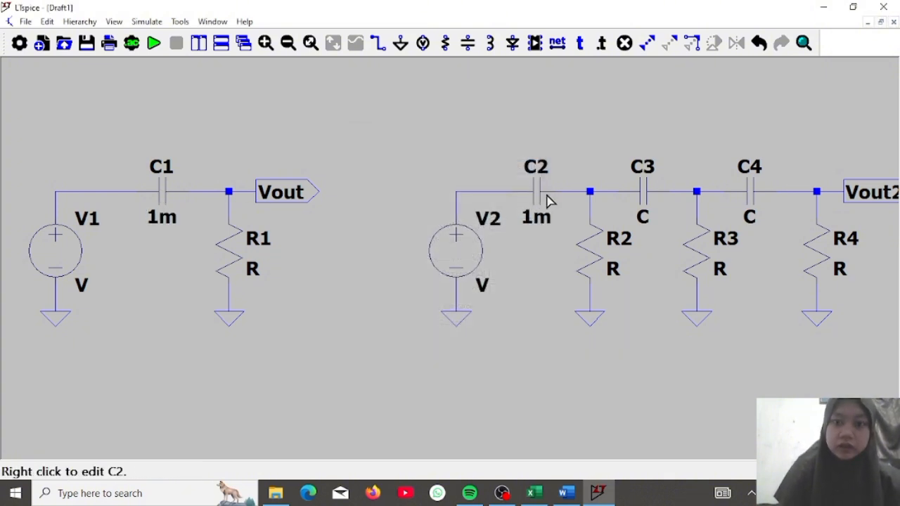
pyautogui.rightClick(643, 198)
pyautogui.write('1m')
pyautogui.press('Return')
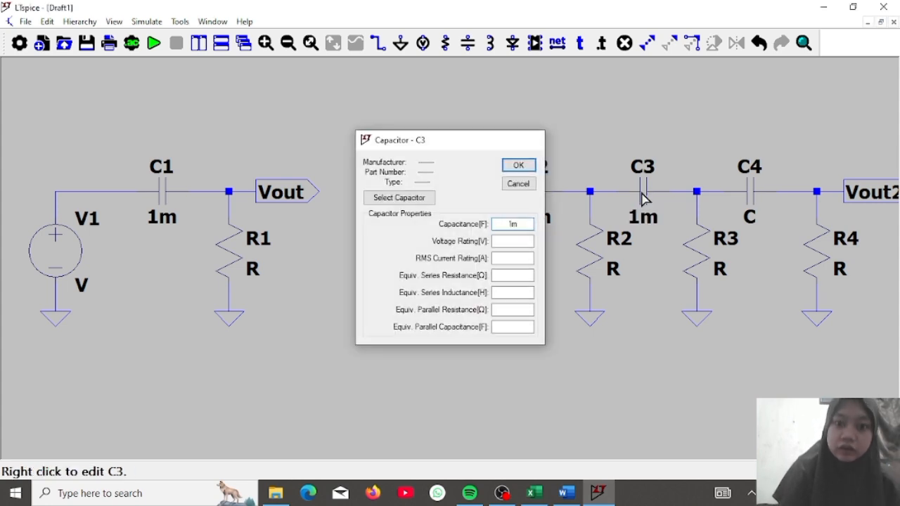
pyautogui.rightClick(753, 200)
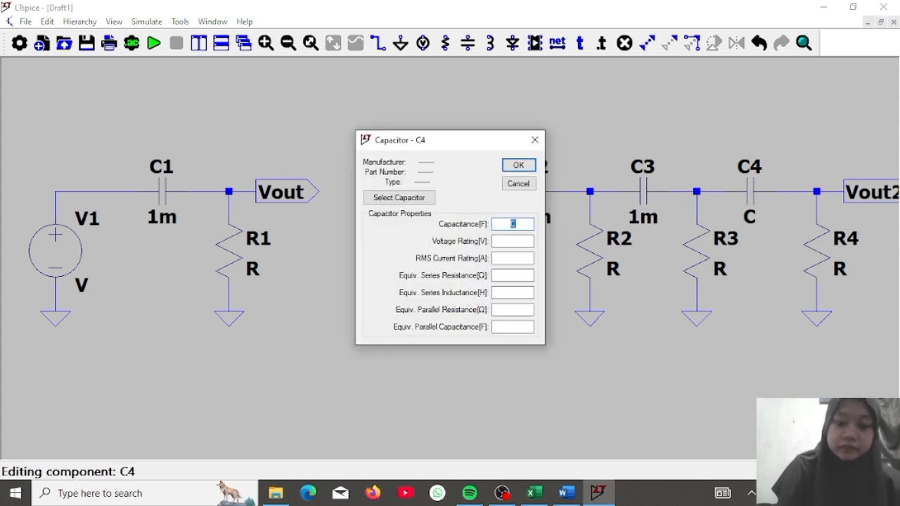
pyautogui.press('Return')
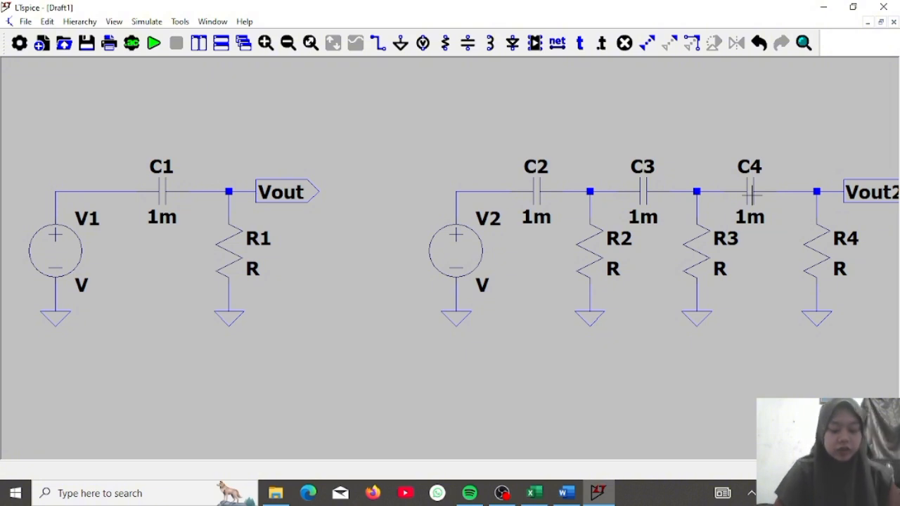
# - Set the resistance of R1 in the single-stage filter to 30k
pyautogui.rightClick(225, 242)
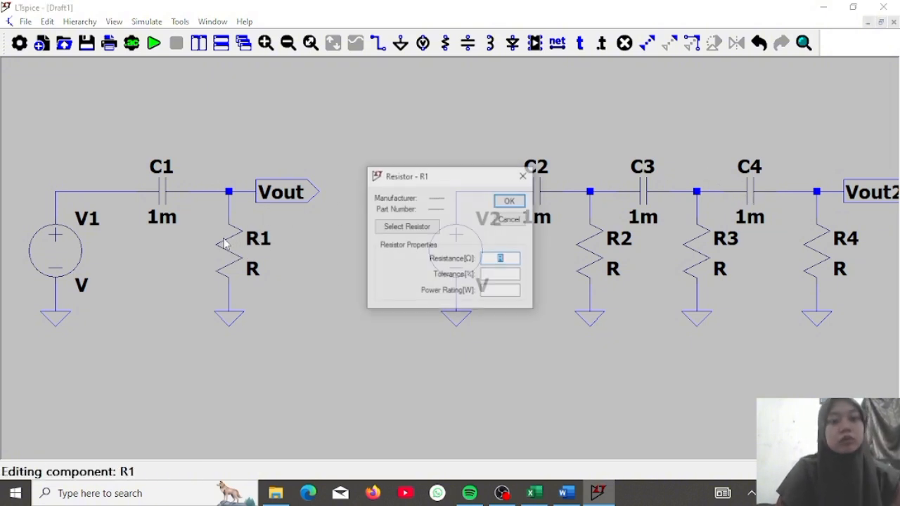
pyautogui.write('30')
pyautogui.press('Return')
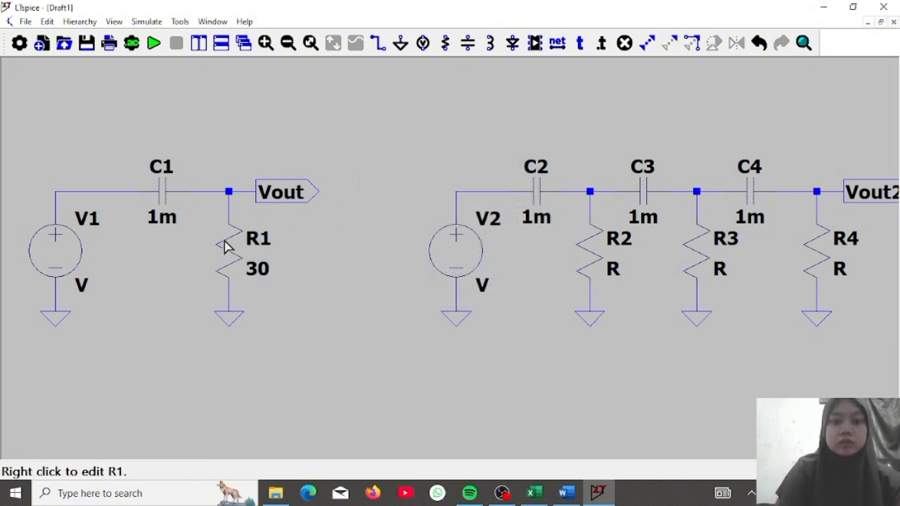
pyautogui.rightClick(227, 246)
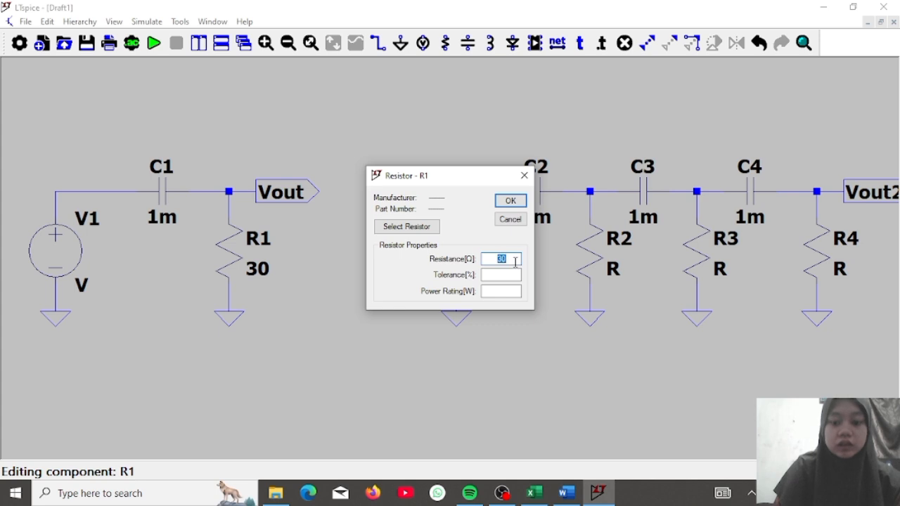
pyautogui.write('30k')
pyautogui.press('Return')
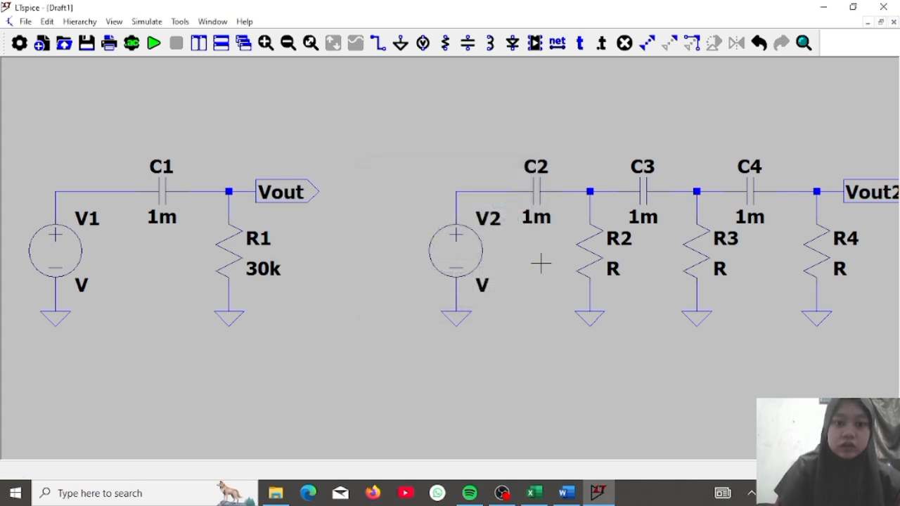
# - Set the resistance of R2, R3 and R4 in the three-stage filter to 30k each
pyautogui.rightClick(594, 248)
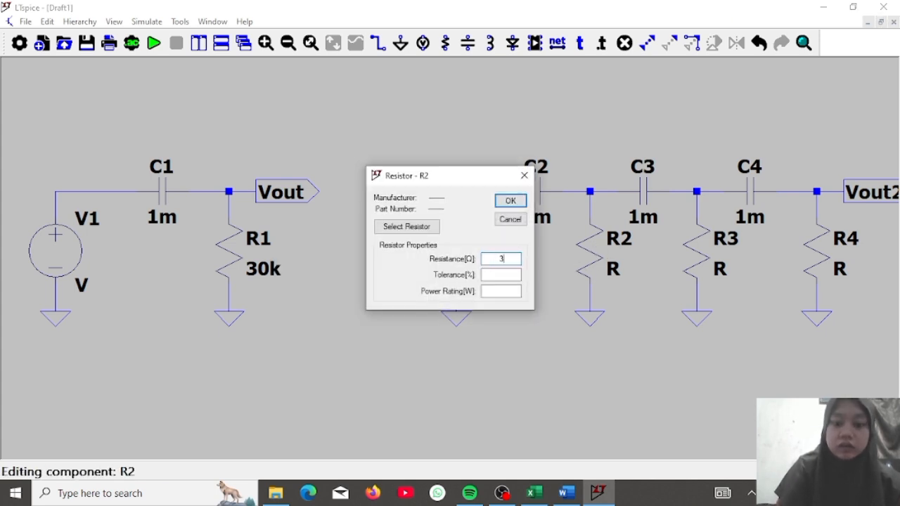
pyautogui.write('30k')
pyautogui.press('Return')
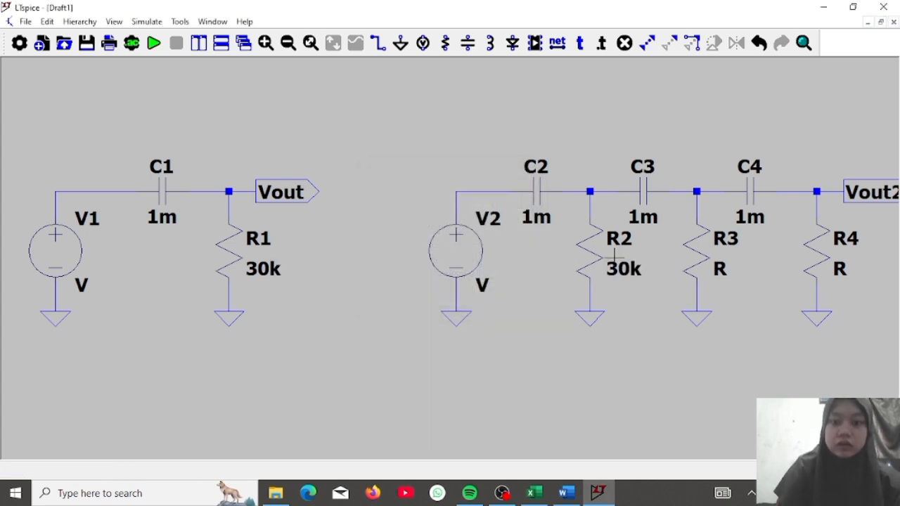
pyautogui.rightClick(692, 253)
pyautogui.write('30k')
pyautogui.press('Return')
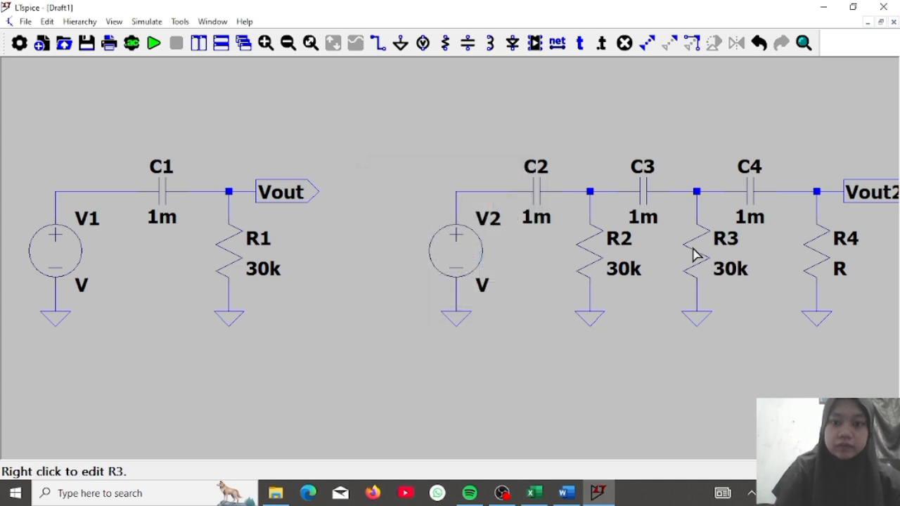
pyautogui.rightClick(814, 253)
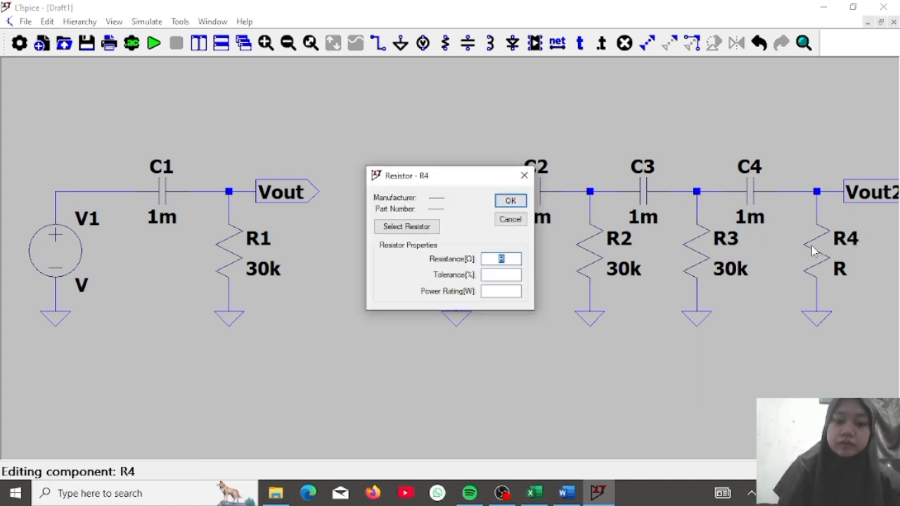
pyautogui.write('30k')
pyautogui.press('Return')
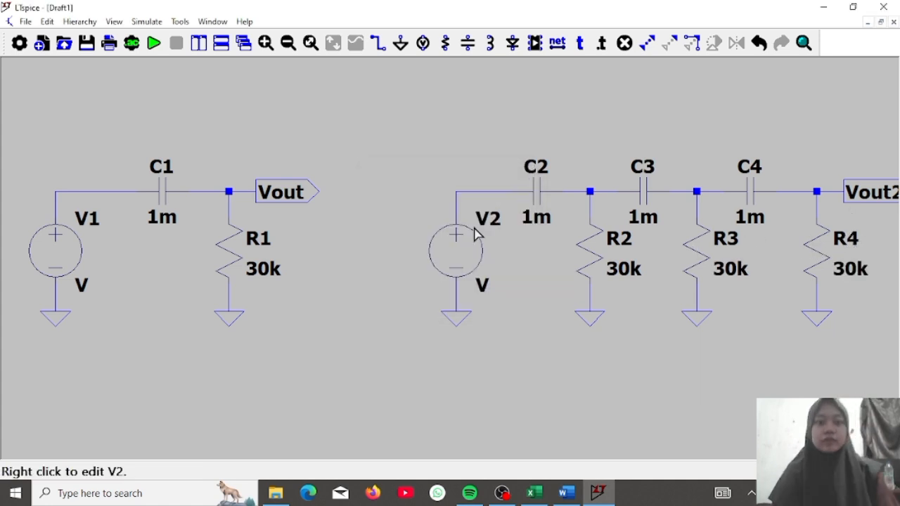
pyautogui.moveTo(380, 173); pyautogui.dragTo(359, 175)
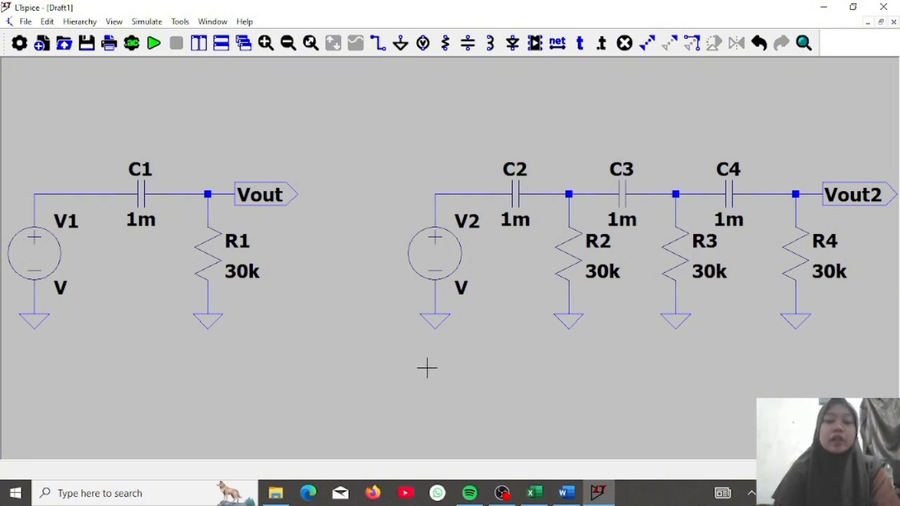
# - Switch to the Excel workbook and calculate the passive high-pass filter frequency in cell B2 with =1/(2*3.14*30000*0.001)
pyautogui.click(535, 495)
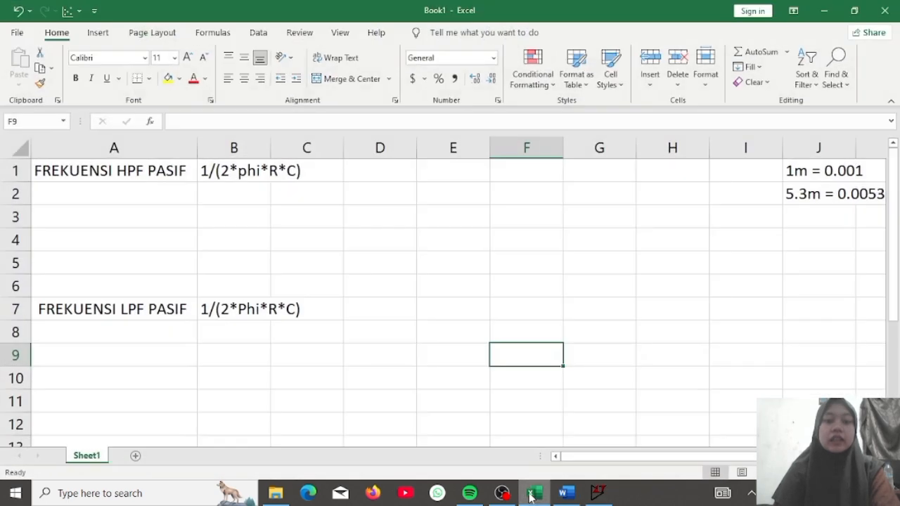
pyautogui.click(304, 212)
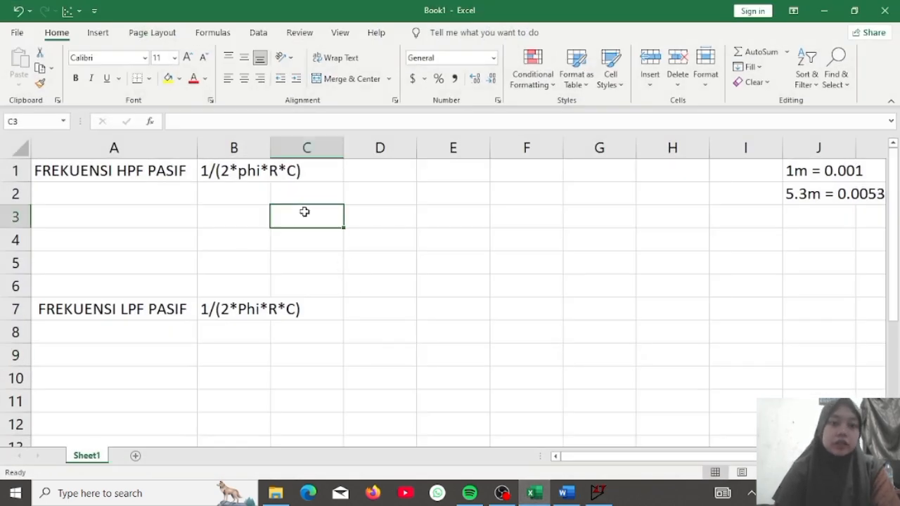
pyautogui.click(211, 195)
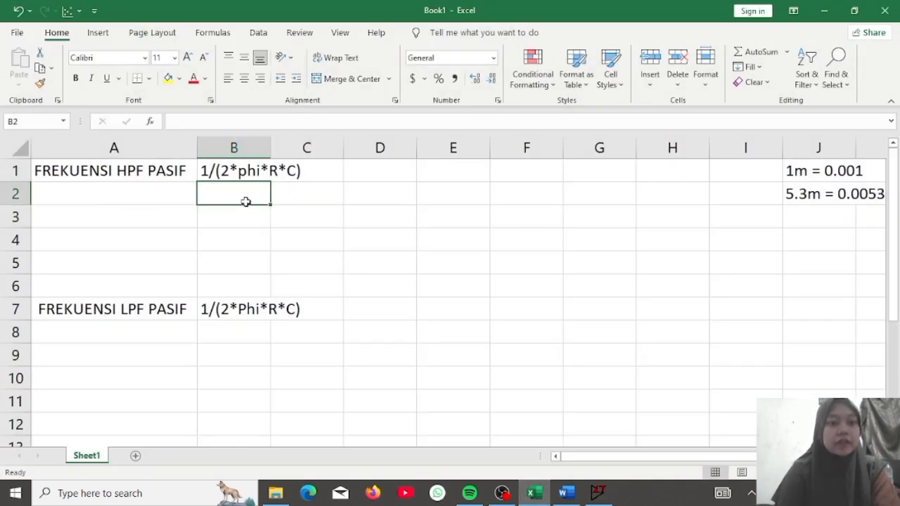
pyautogui.write('=1')
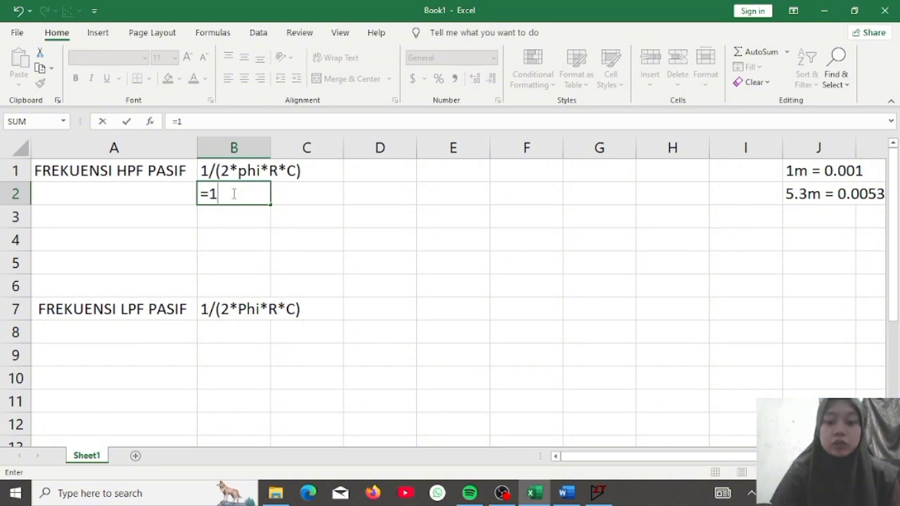
pyautogui.write('/(2')
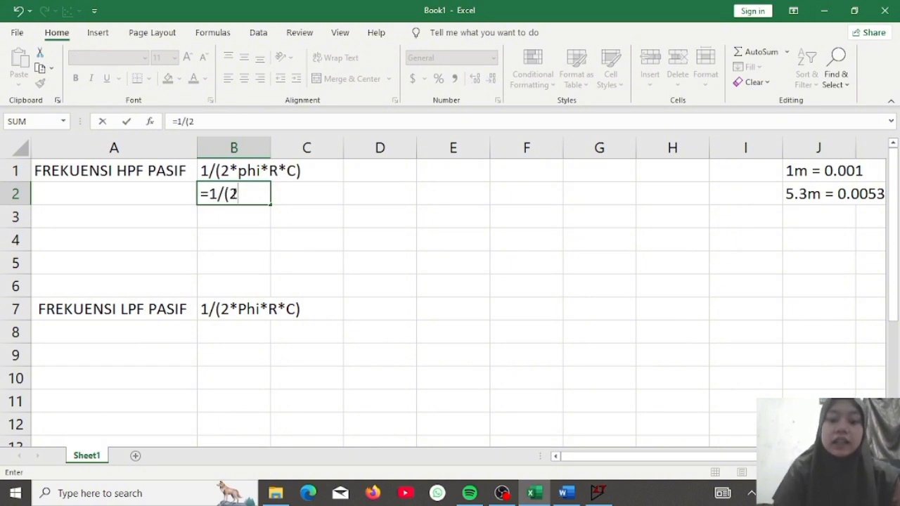
pyautogui.write('*3.14')
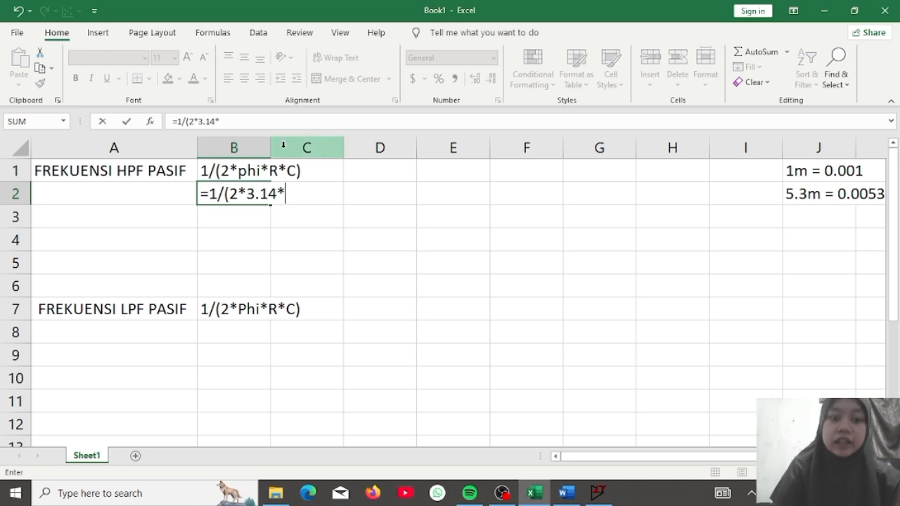
pyautogui.write('*30')
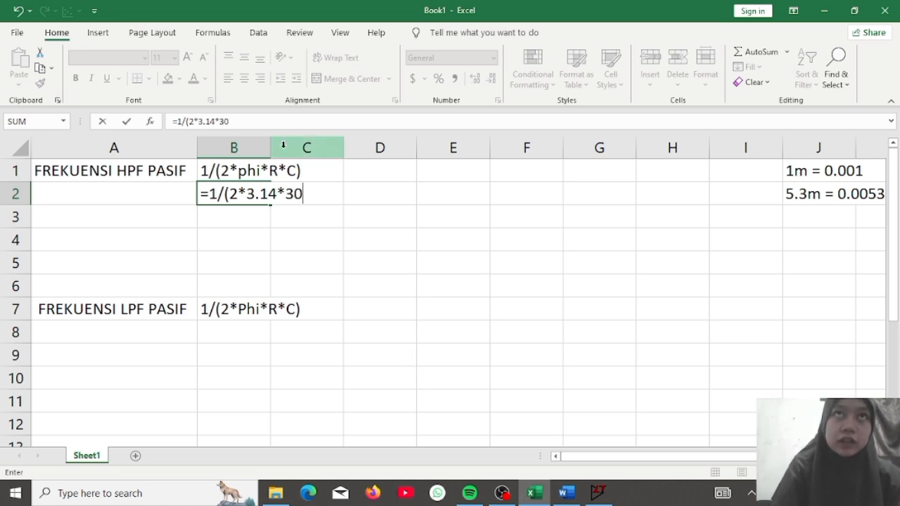
pyautogui.write('00')
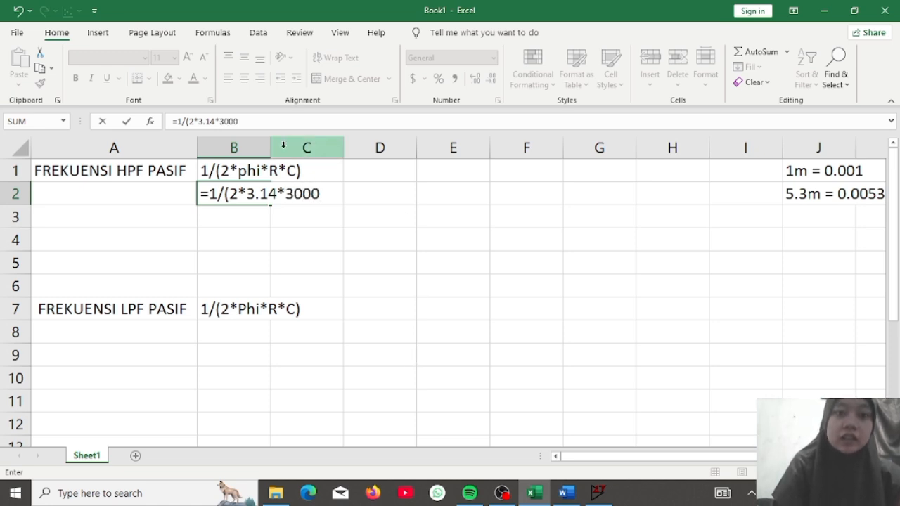
pyautogui.write('0')
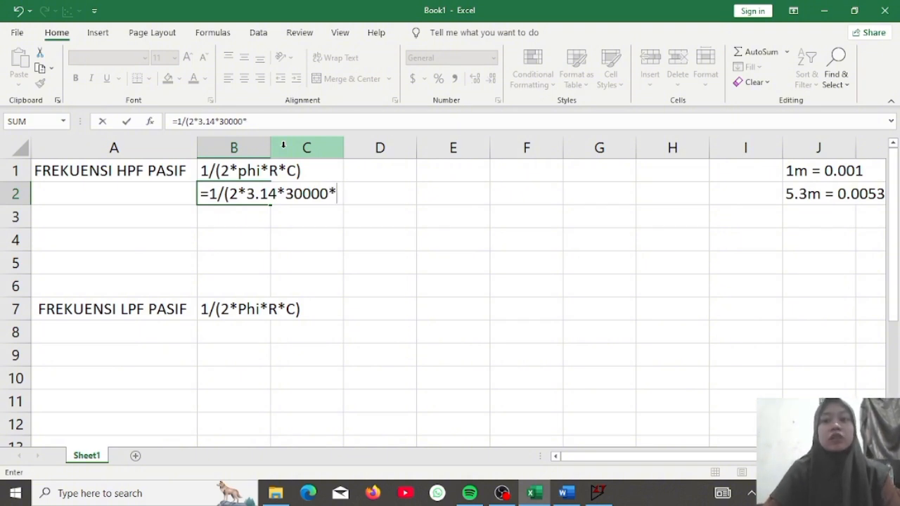
pyautogui.write('*0.00')
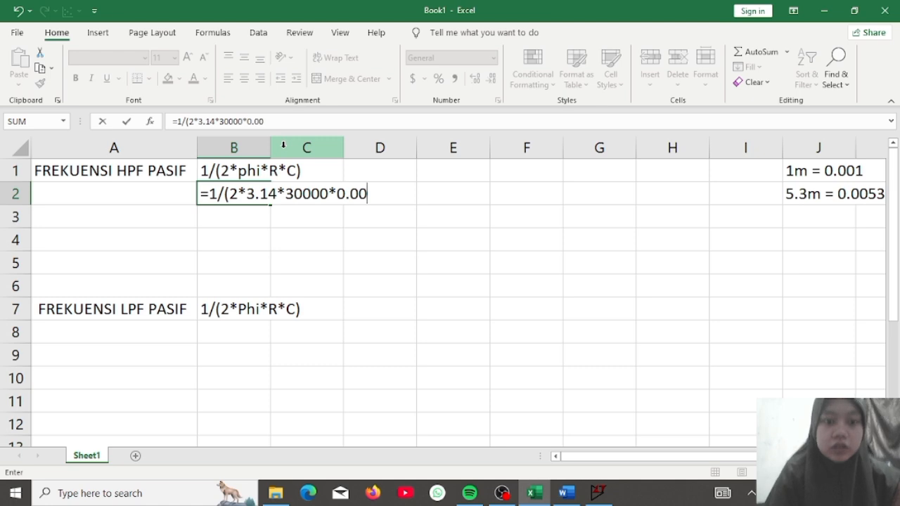
pyautogui.write('1)')
pyautogui.press('Return')
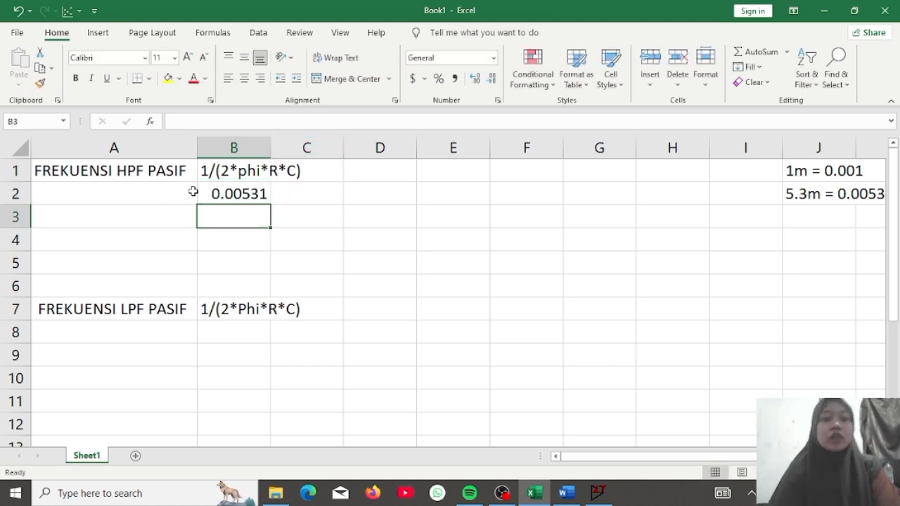
pyautogui.click(262, 193)
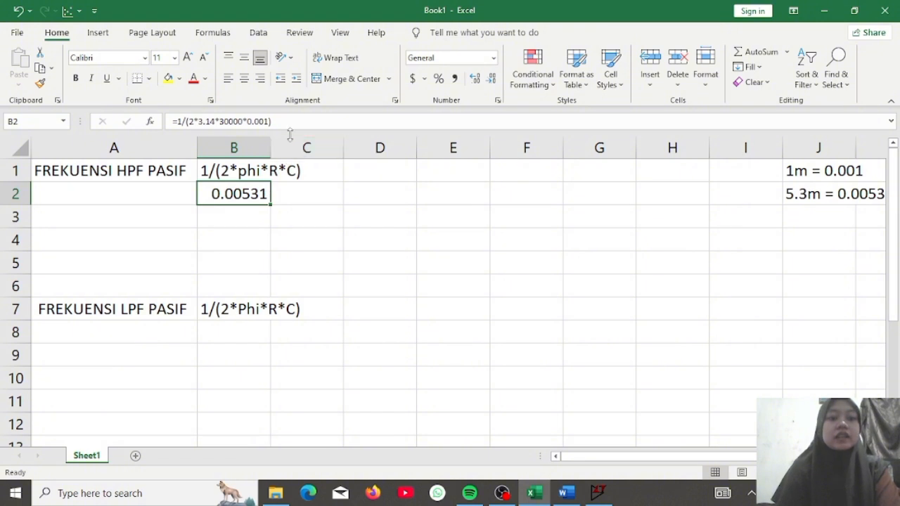
# - Enter the unit Hz in cell C2 beside the calculated frequency and switch back to the LTspice schematic
pyautogui.click(280, 194)
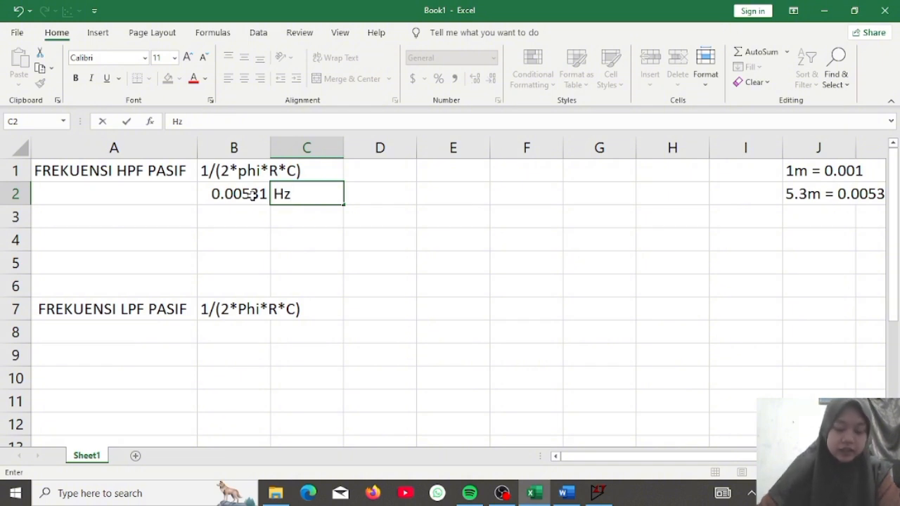
pyautogui.click(596, 494)
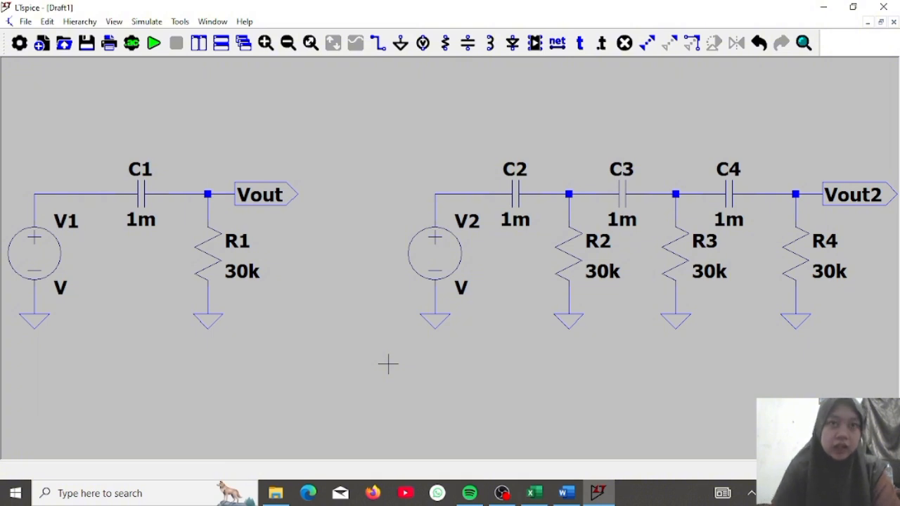
# - Configure voltage source V1 as a SINE function with DC offset 0, amplitude 5 V and frequency 0.001 Hz
pyautogui.rightClick(49, 270)
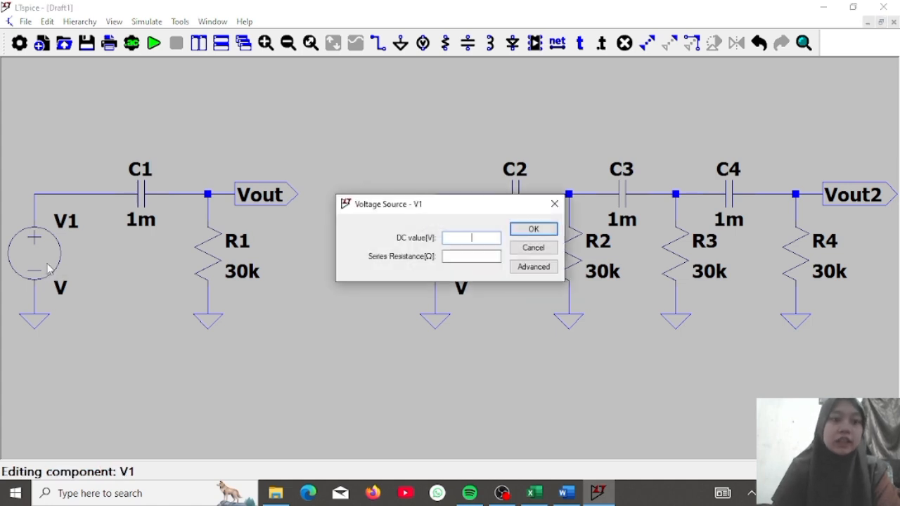
pyautogui.click(532, 266)
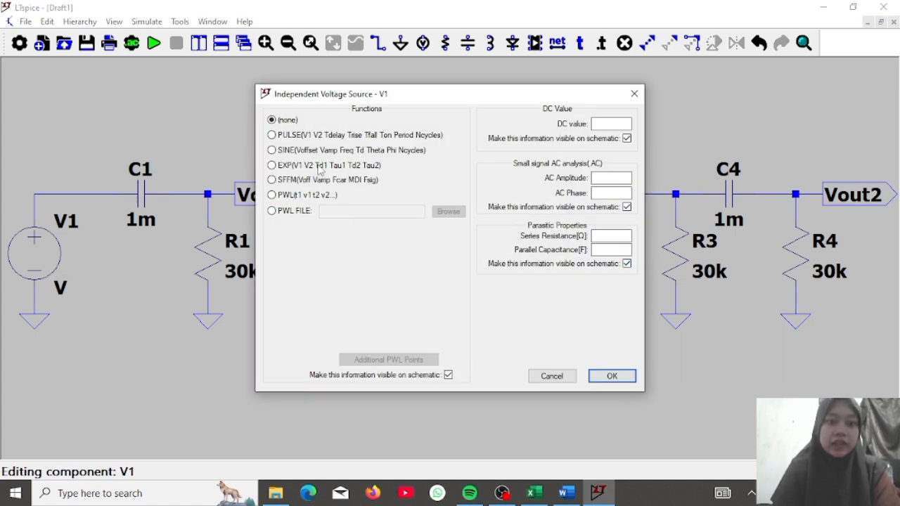
pyautogui.click(272, 149)
pyautogui.click(414, 241)
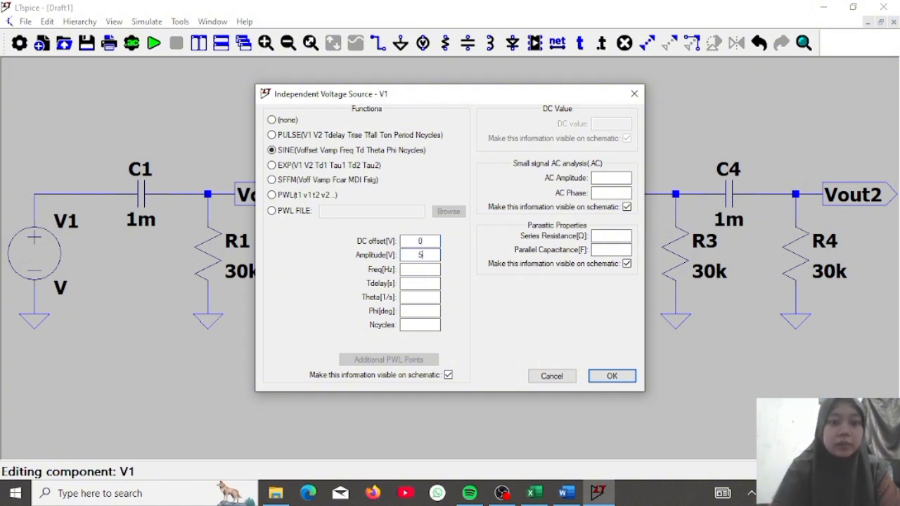
pyautogui.click(421, 269)
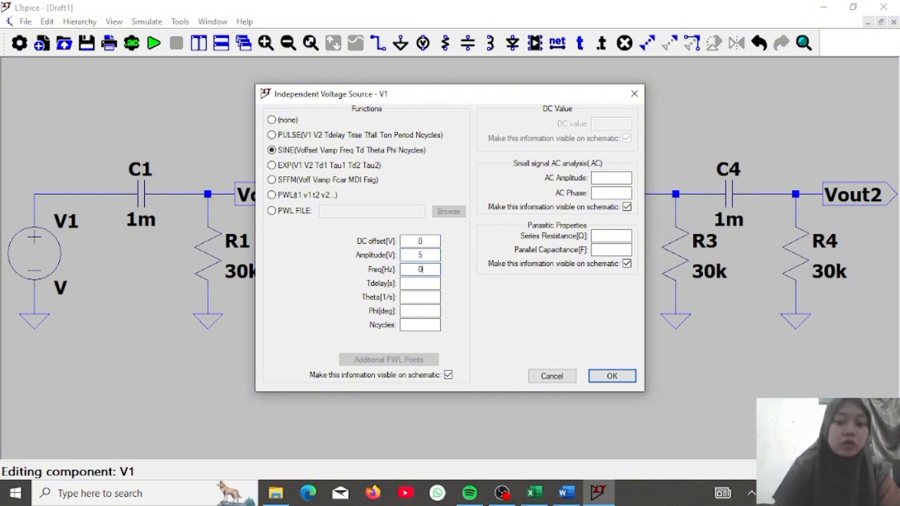
pyautogui.write('0.01')
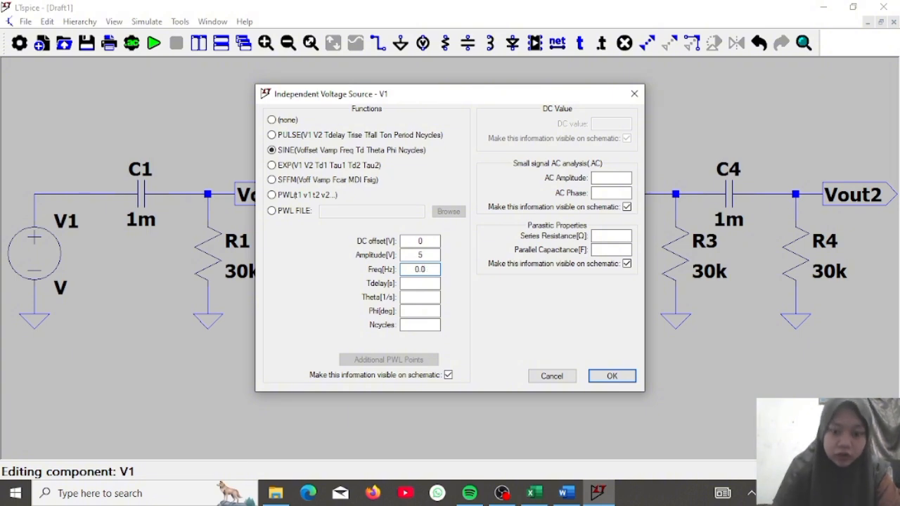
pyautogui.write('01')
pyautogui.press('Return')
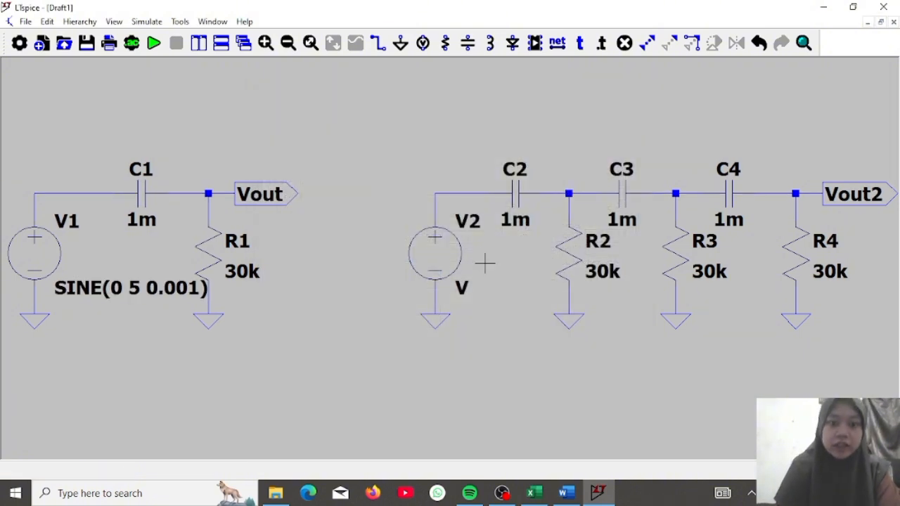
pyautogui.rightClick(52, 265)
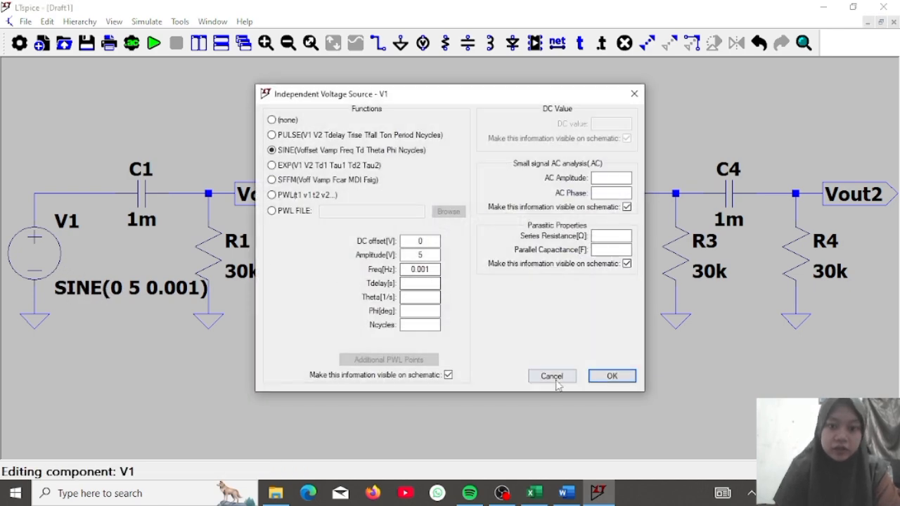
pyautogui.click(609, 376)
# - Configure voltage source V2 as a SINE function with DC offset 0, amplitude 5 V and frequency 0.001 Hz
pyautogui.rightClick(434, 260)
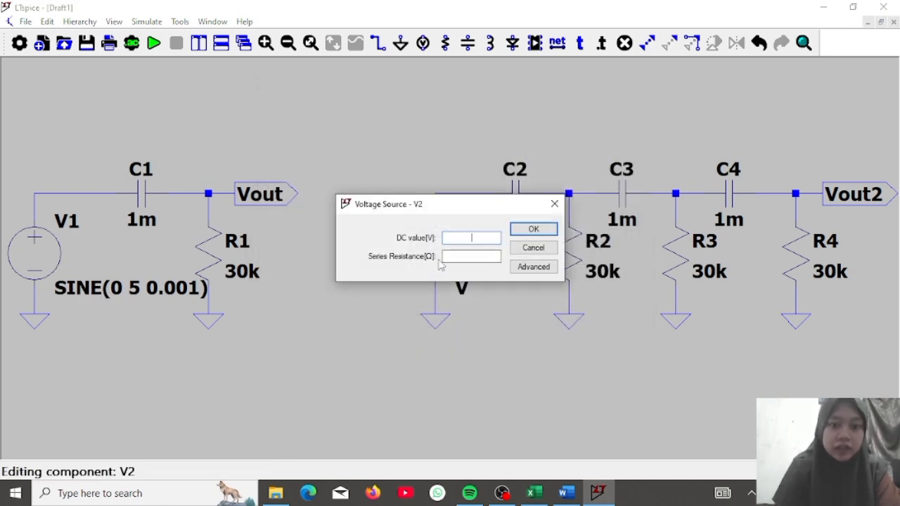
pyautogui.click(533, 267)
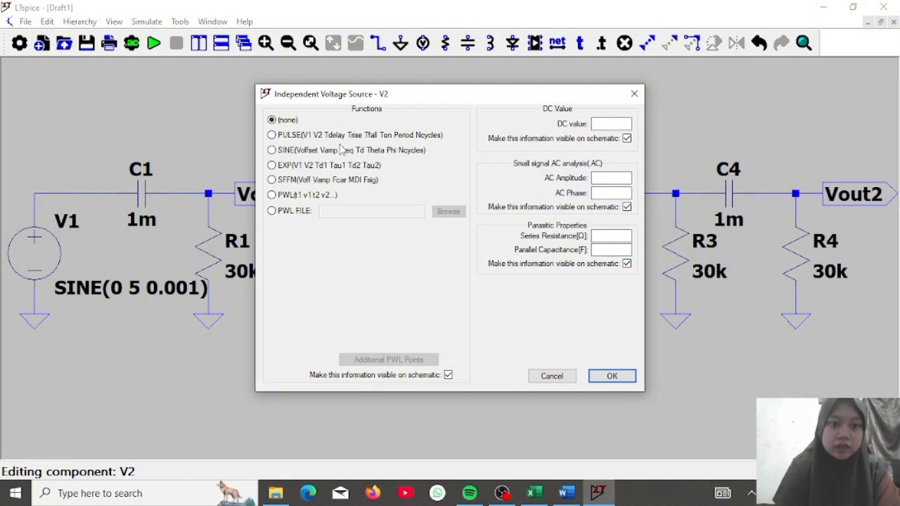
pyautogui.click(341, 150)
pyautogui.click(422, 241)
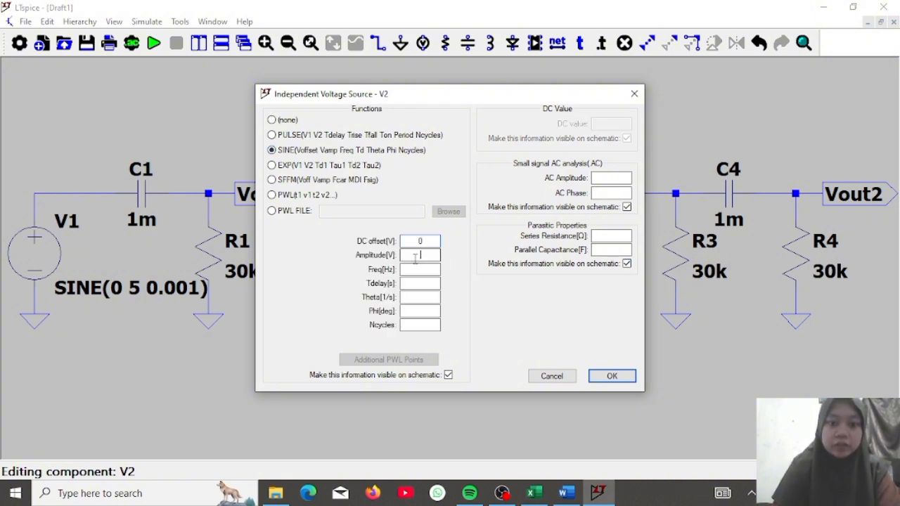
pyautogui.click(415, 269)
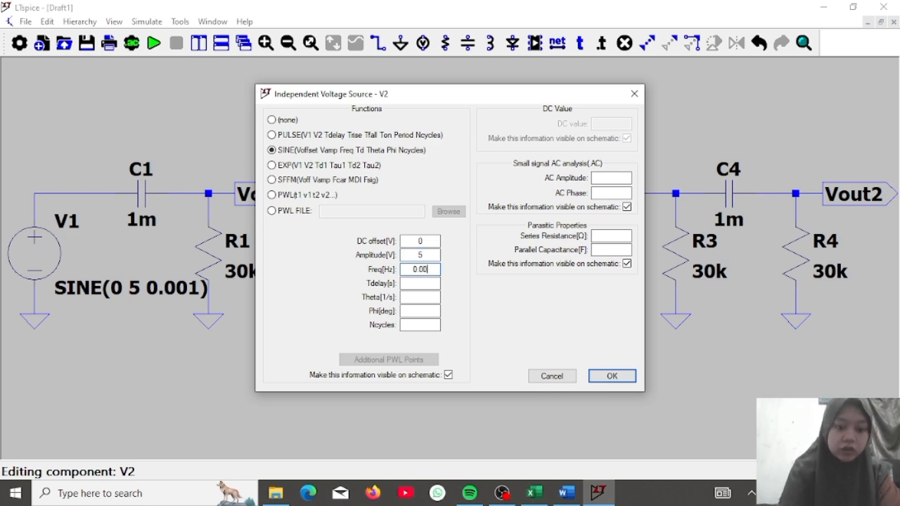
pyautogui.write('0.001')
pyautogui.press('Return')
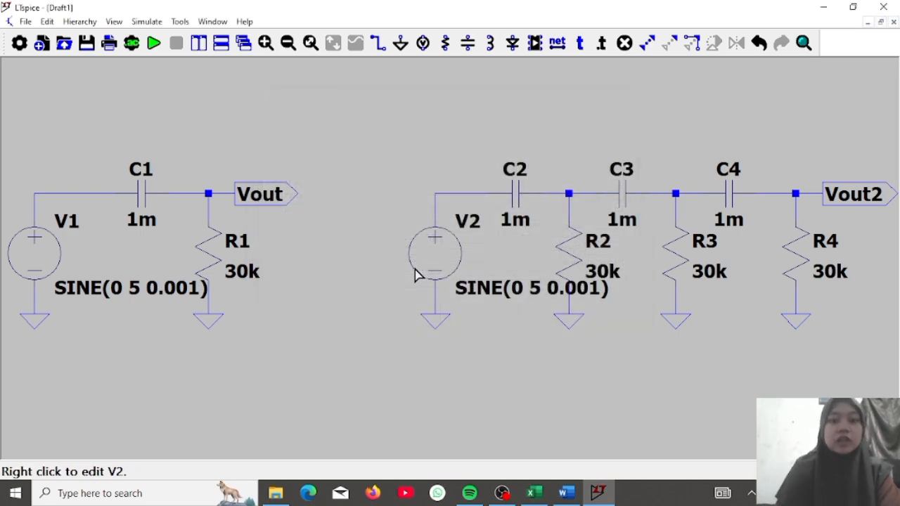
# - Set up a transient analysis with a stop time of 1000ms and data saving starting at 0
pyautogui.click(158, 51)
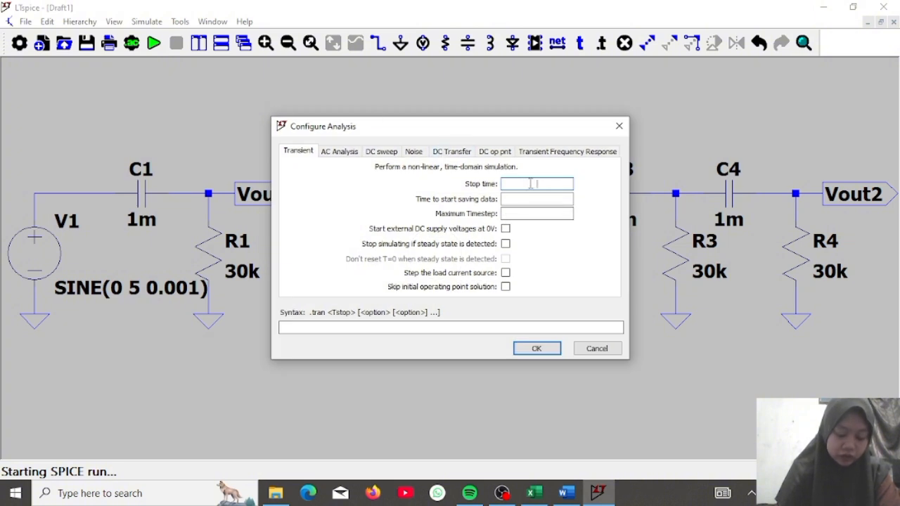
pyautogui.write('10')
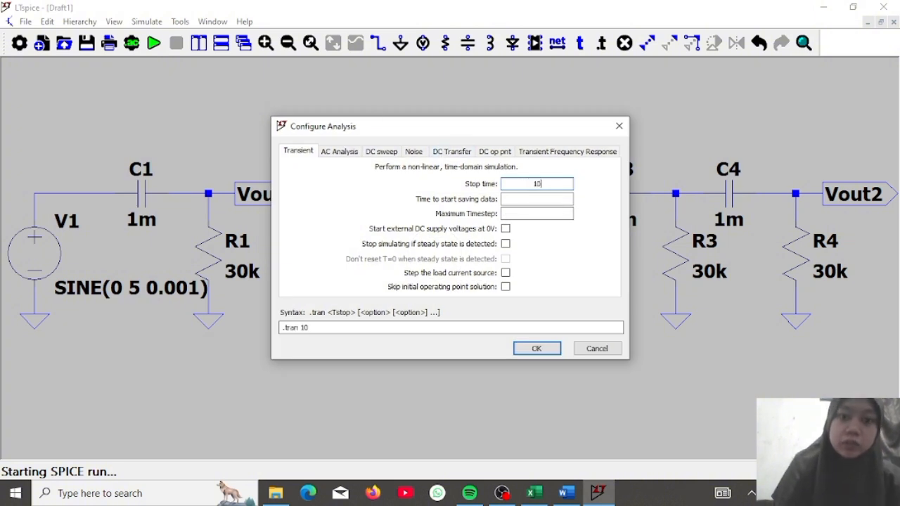
pyautogui.write('00')
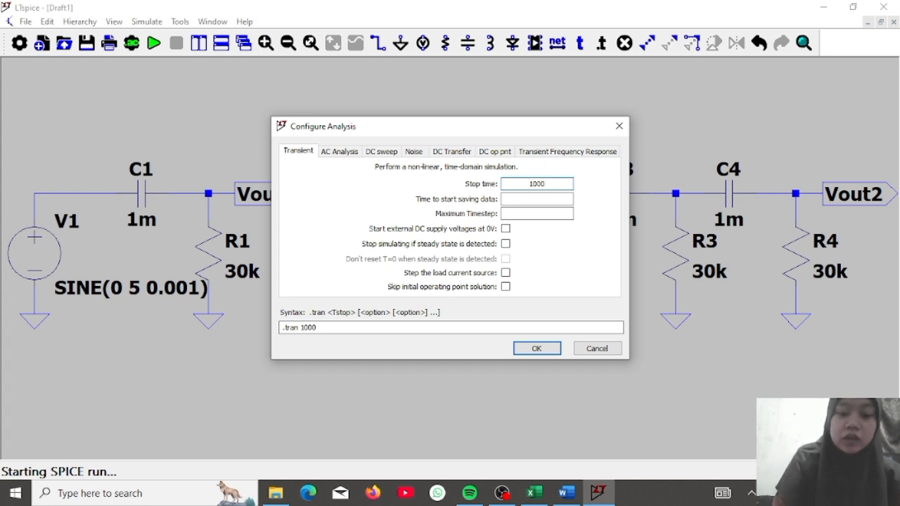
pyautogui.write('ms ')
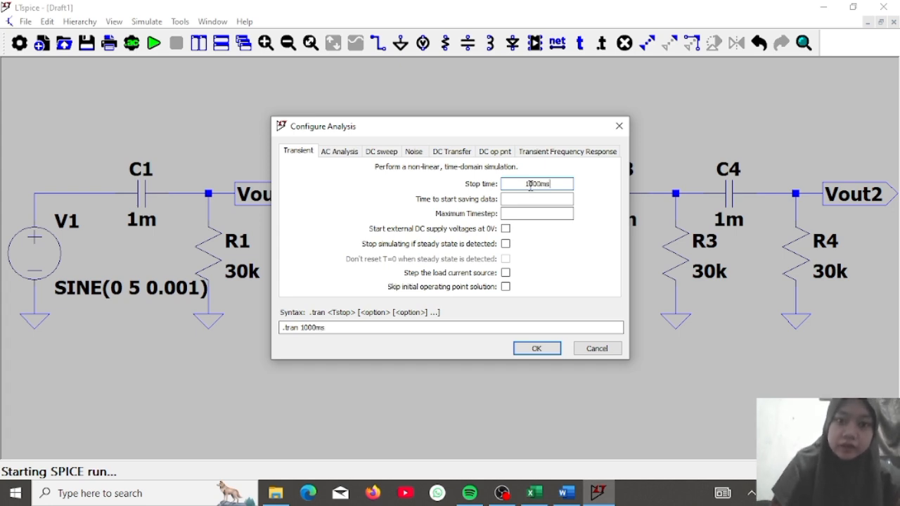
pyautogui.write('0')
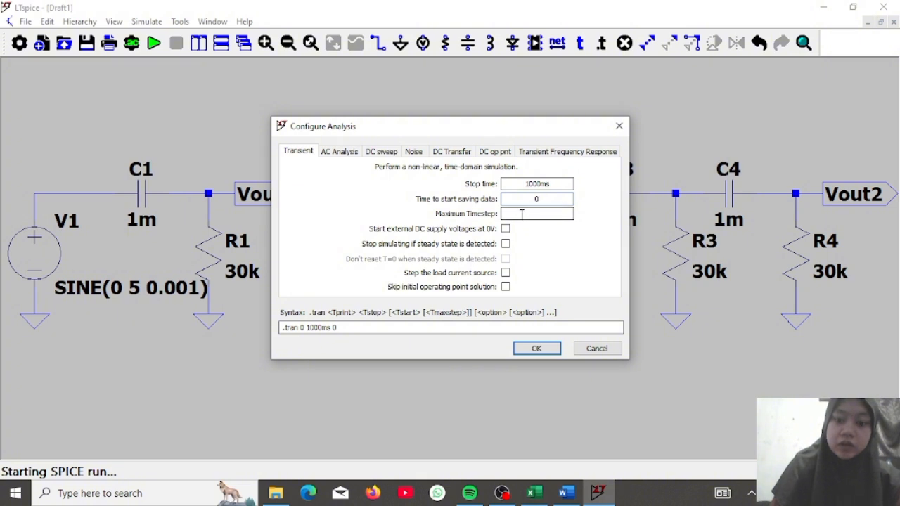
pyautogui.write('0.001')
pyautogui.press('BackSpace')
pyautogui.press('BackSpace')
pyautogui.press('BackSpace')
pyautogui.press('BackSpace')
pyautogui.press('BackSpace')
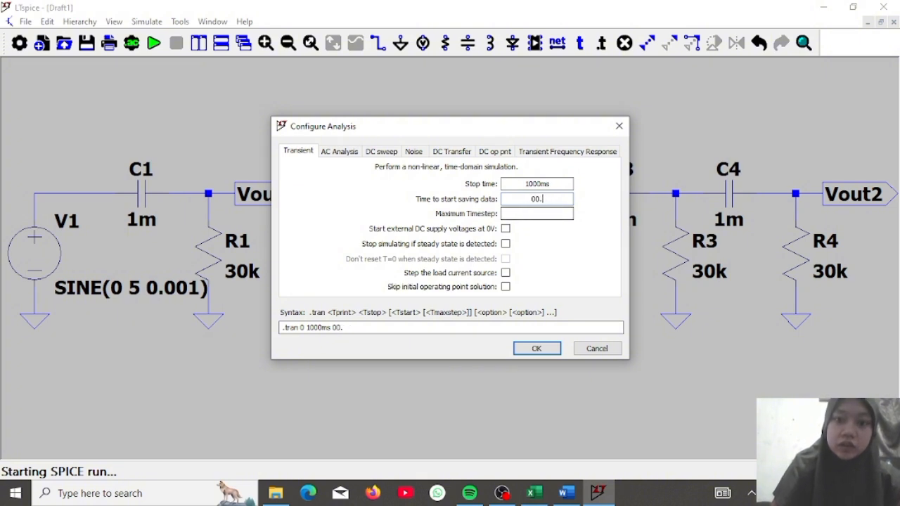
# - Set the maximum timestep to 0.001 and enable starting external DC supply voltages at 0V
pyautogui.click(526, 212)
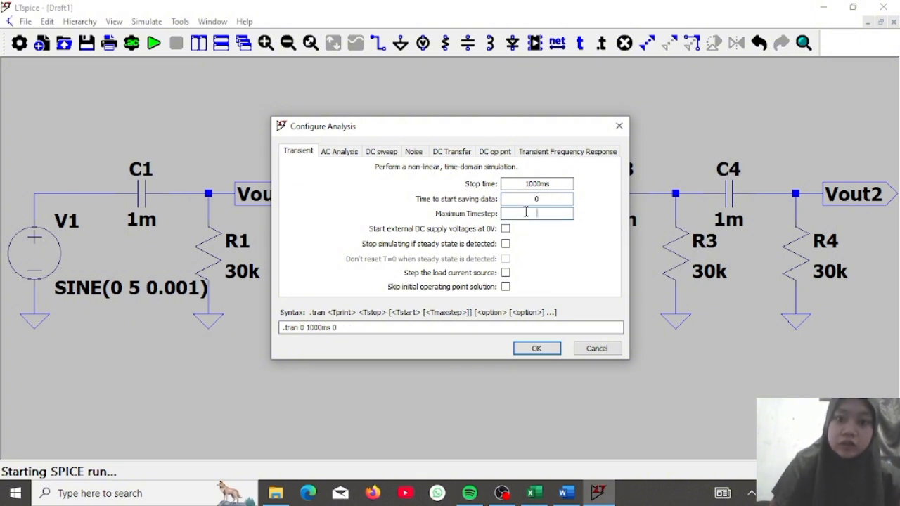
pyautogui.write('0.001')
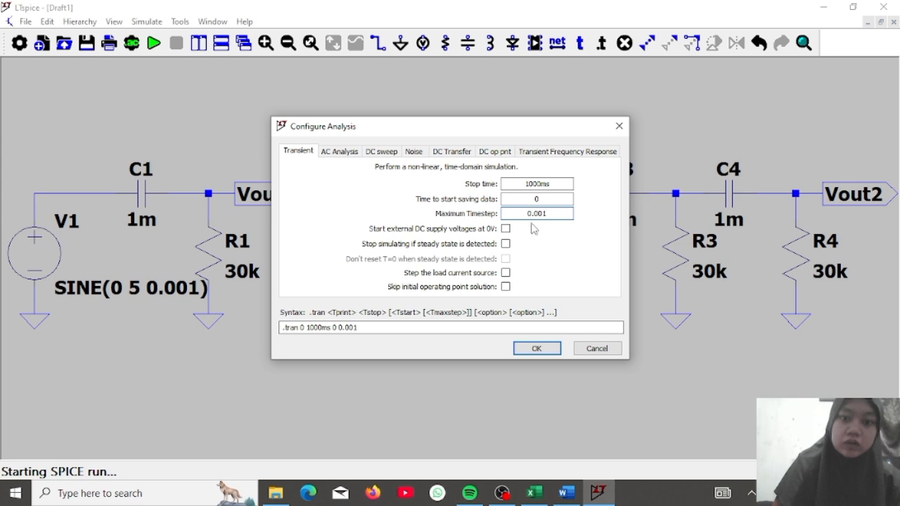
pyautogui.click(505, 228)
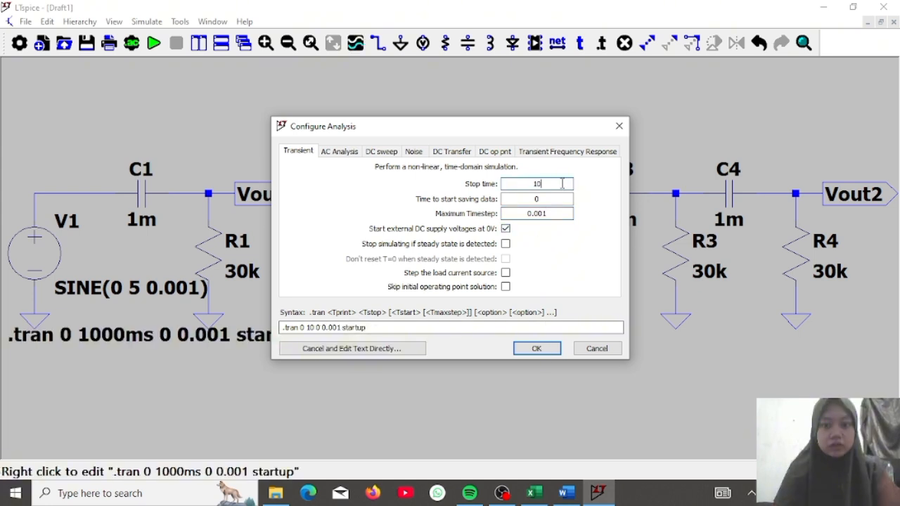
# - Change the transient analysis stop time to 10Ks and run the simulation
pyautogui.write('Ks')
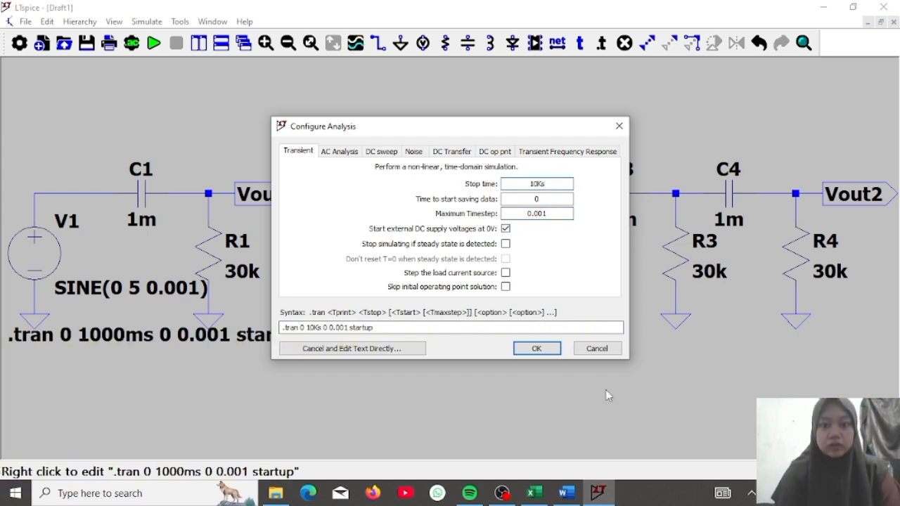
pyautogui.click(536, 348)
pyautogui.click(153, 43)
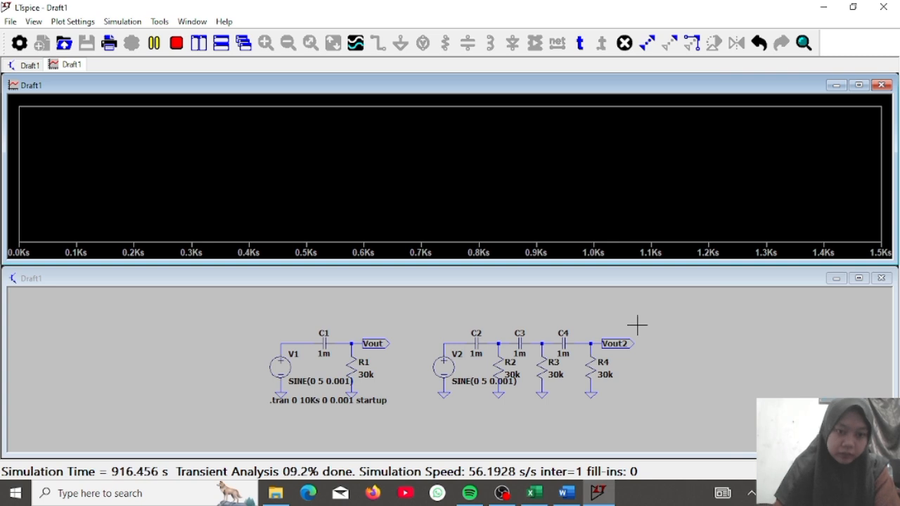
# - Plot the V1 input voltage and add a plot pane above it showing the Vout trace
pyautogui.click(279, 348)
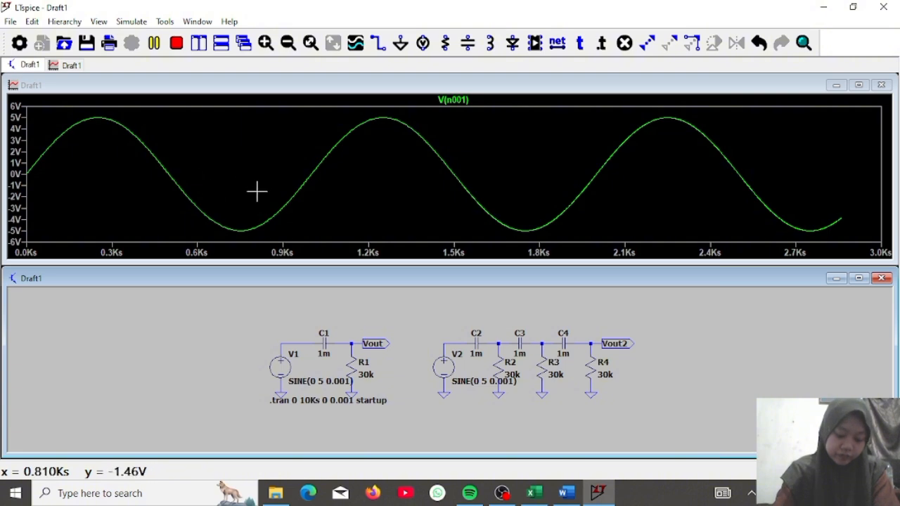
pyautogui.rightClick(345, 175)
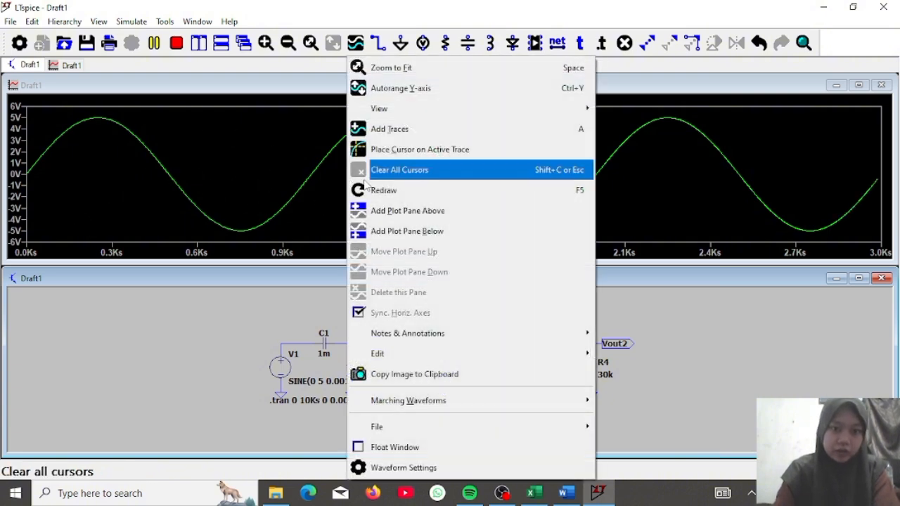
pyautogui.click(429, 210)
pyautogui.click(345, 120)
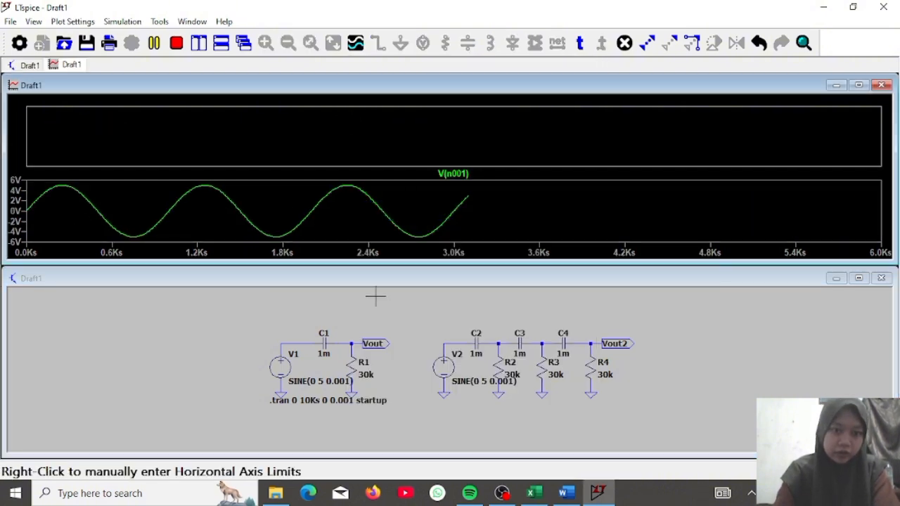
pyautogui.click(357, 343)
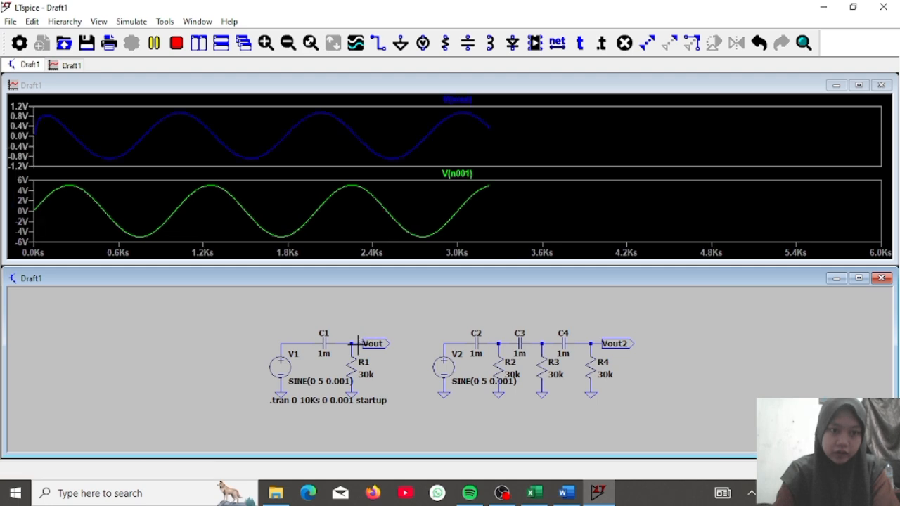
# - Add another plot pane above the Vout trace and plot the Vout2 voltage in it
pyautogui.rightClick(534, 137)
pyautogui.click(581, 211)
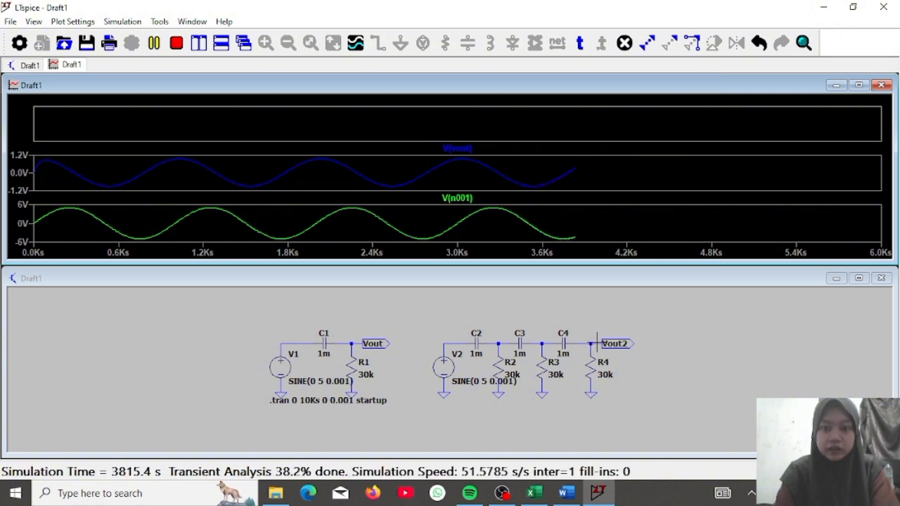
pyautogui.click(596, 343)
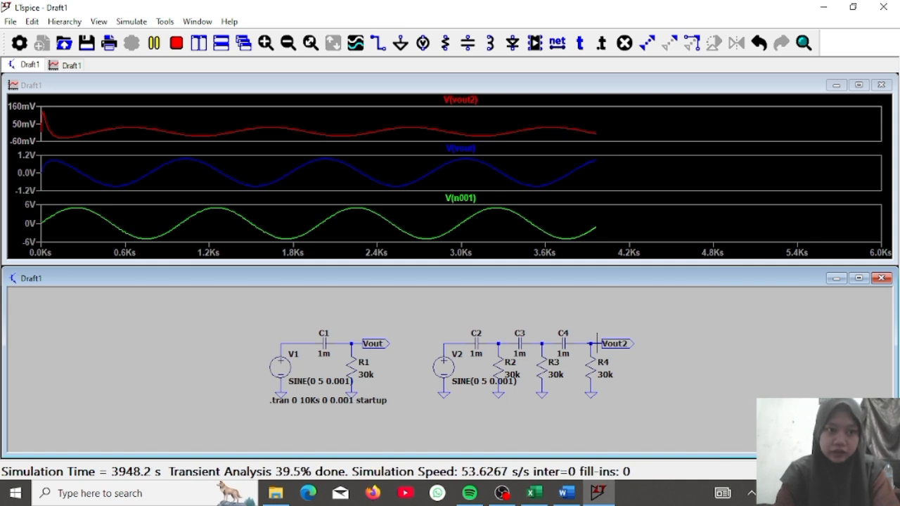
# - Maximize the waveform window and examine the input, Vout and Vout2 traces, zooming in and back to the full range
pyautogui.click(858, 85)
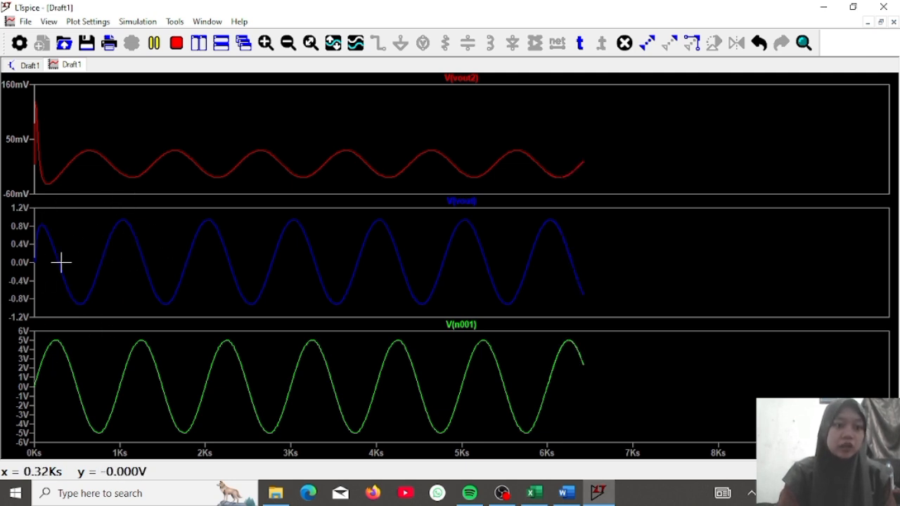
pyautogui.moveTo(138, 292); pyautogui.dragTo(92, 166)
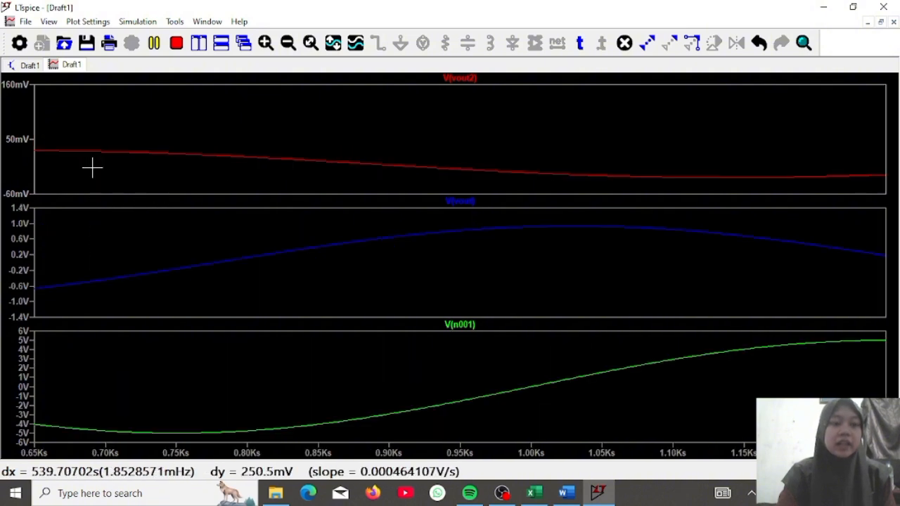
pyautogui.rightClick(241, 150)
pyautogui.click(310, 69)
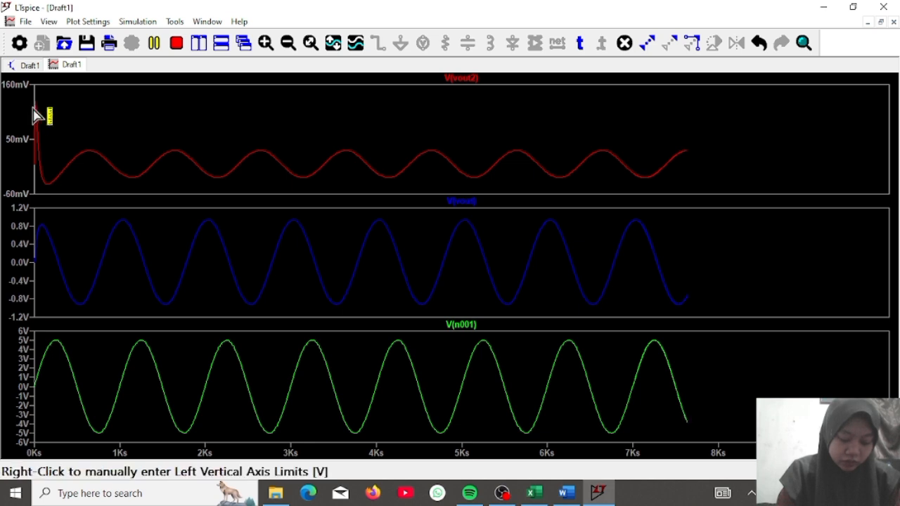
pyautogui.moveTo(38, 105)
pyautogui.mouseDown()
pyautogui.moveTo(139, 187)
pyautogui.moveTo(44, 109)
pyautogui.mouseUp()
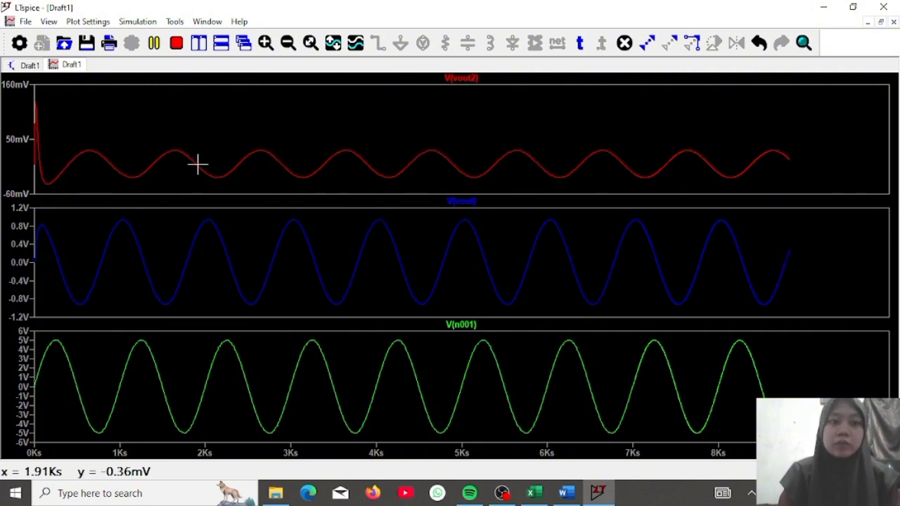
# - Close the waveform results and return to the schematic
pyautogui.click(29, 65)
pyautogui.click(71, 65)
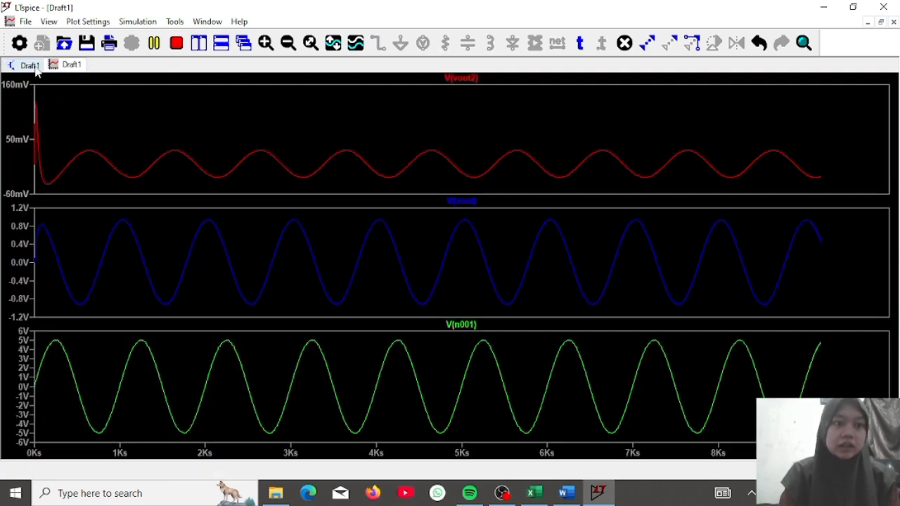
pyautogui.click(32, 66)
pyautogui.click(71, 65)
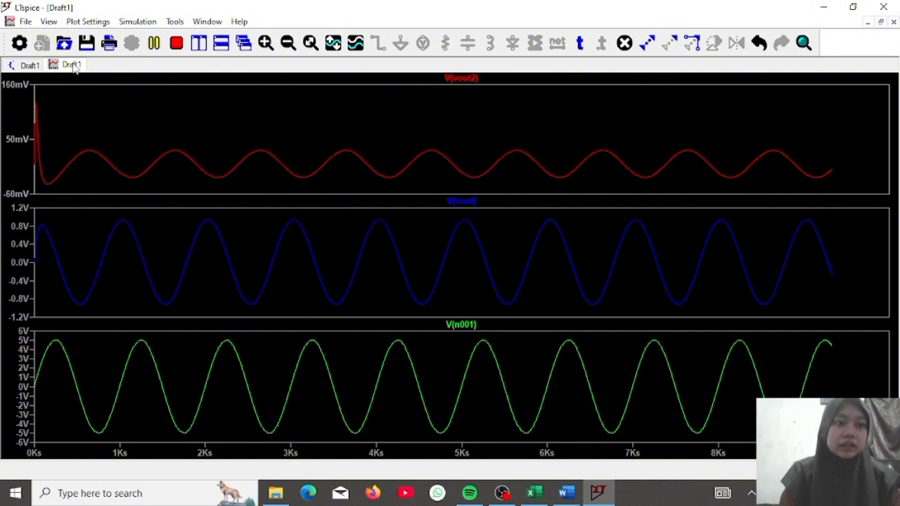
pyautogui.rightClick(74, 68)
pyautogui.click(97, 90)
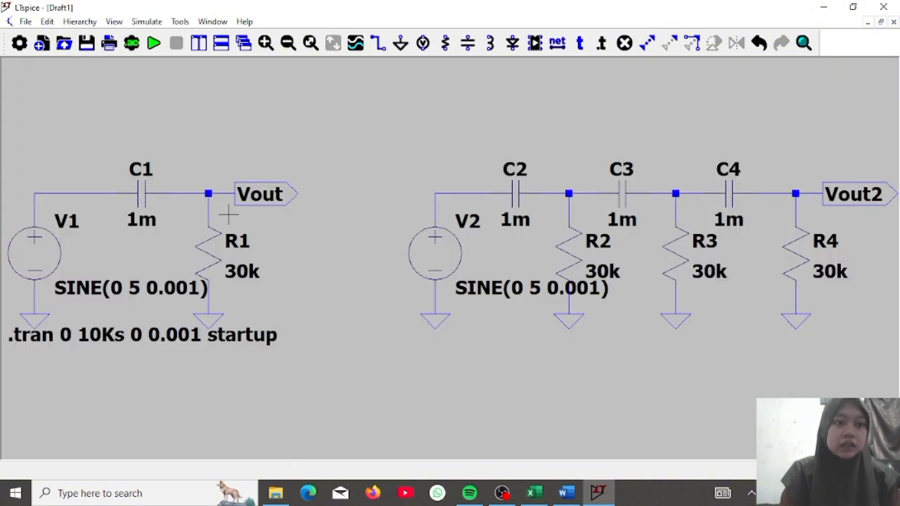
# - Set the sine frequency of voltage source V1 to 0.1 Hz
pyautogui.rightClick(44, 272)
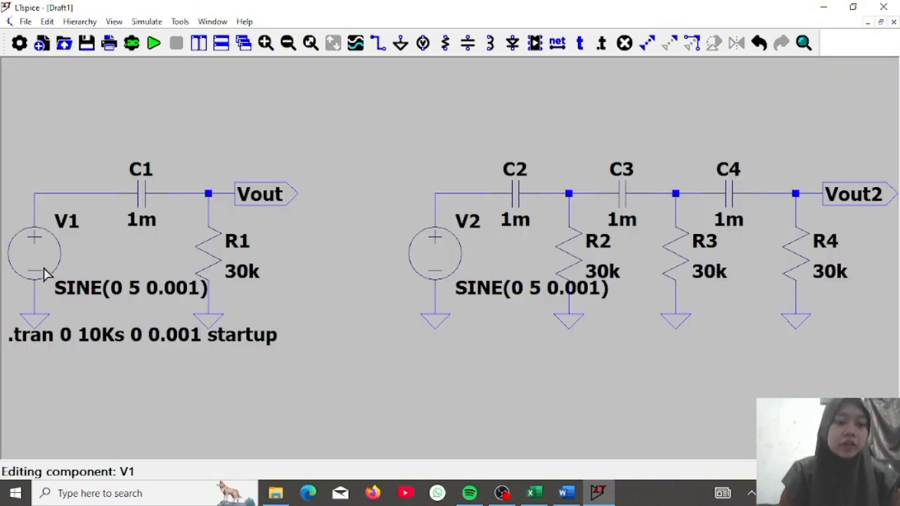
pyautogui.click(438, 272)
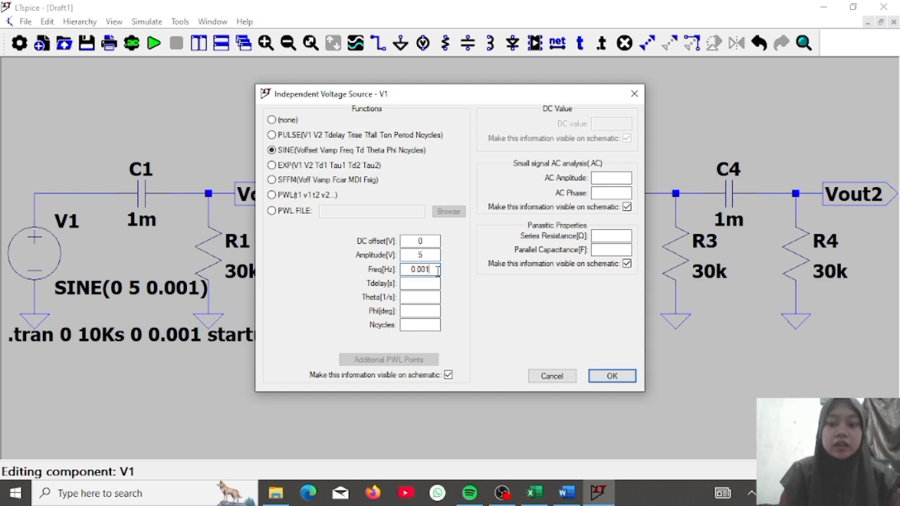
pyautogui.press('BackSpace')
pyautogui.press('BackSpace')
pyautogui.press('BackSpace')
pyautogui.press('BackSpace')
pyautogui.write('.5')
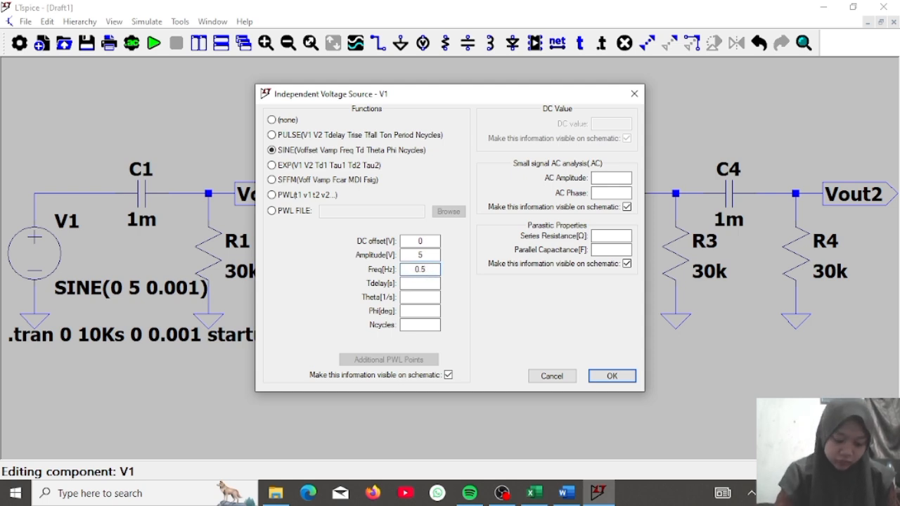
pyautogui.press('BackSpace')
pyautogui.write('0')
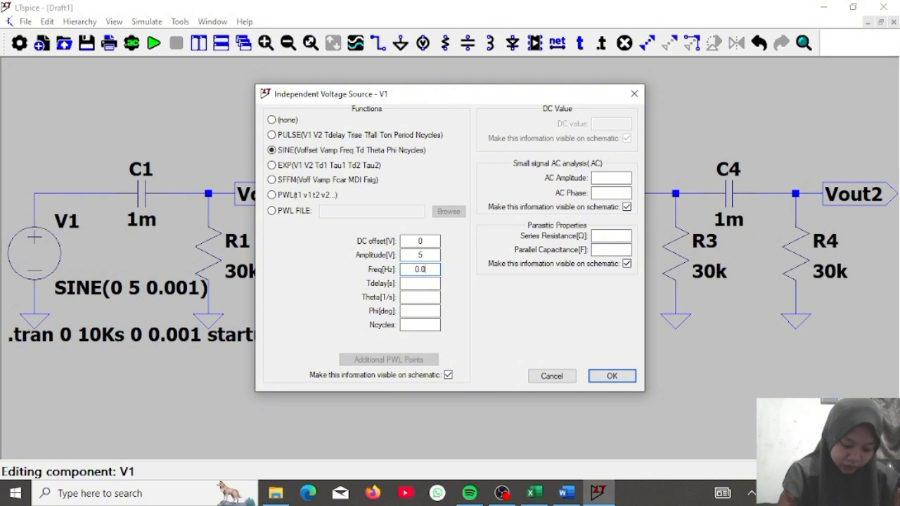
pyautogui.press('BackSpace')
pyautogui.press('BackSpace')
pyautogui.write('.1')
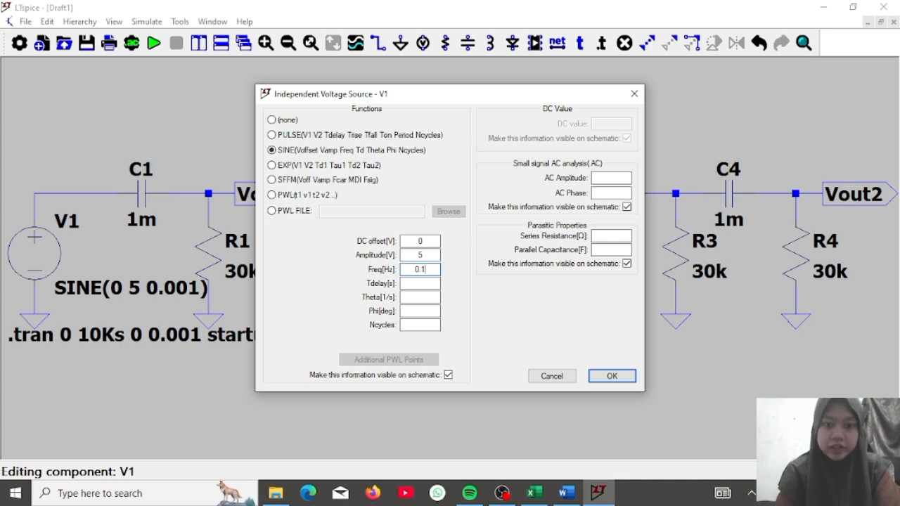
pyautogui.press('Return')
# - Set the sine frequency of voltage source V2 to 0.1 Hz
pyautogui.rightClick(452, 266)
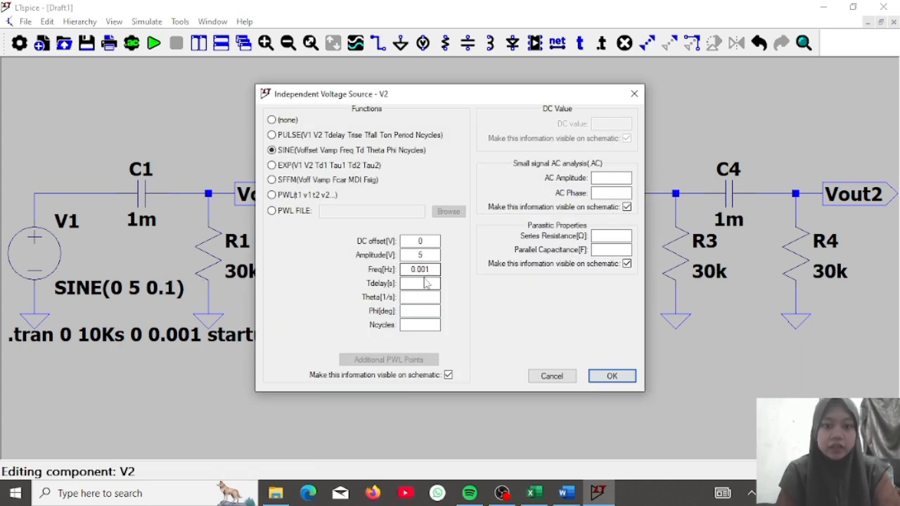
pyautogui.click(426, 268)
pyautogui.press('BackSpace')
pyautogui.press('BackSpace')
pyautogui.press('Return')
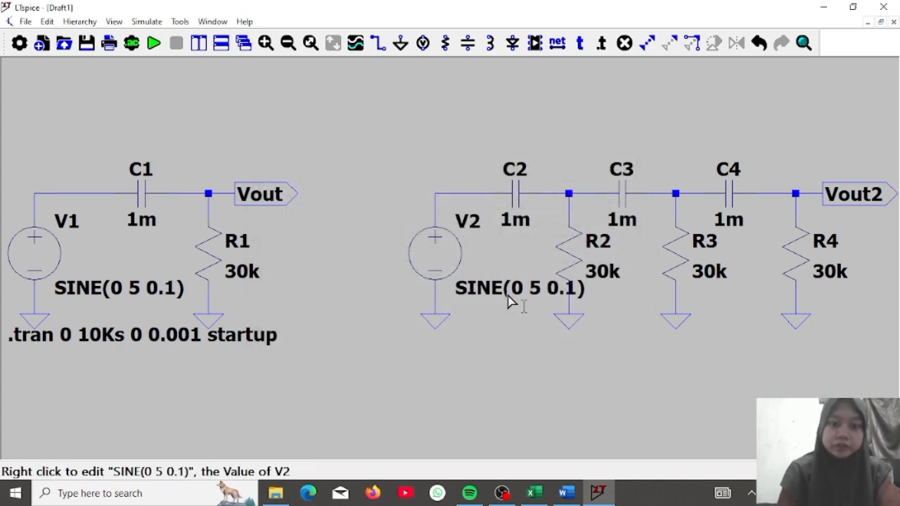
# - Change the transient analysis stop time to 100ms and run the simulation
pyautogui.rightClick(101, 344)
pyautogui.click(558, 184)
pyautogui.press('BackSpace')
pyautogui.press('BackSpace')
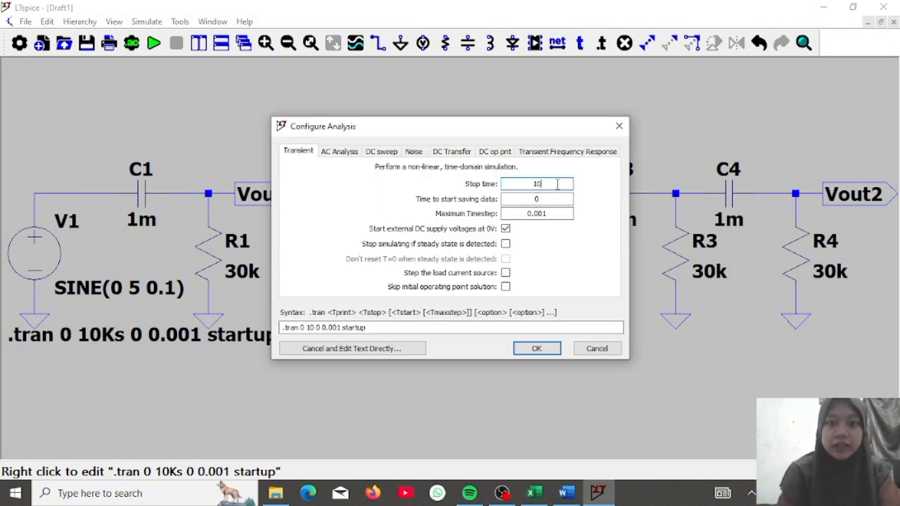
pyautogui.write('0ms')
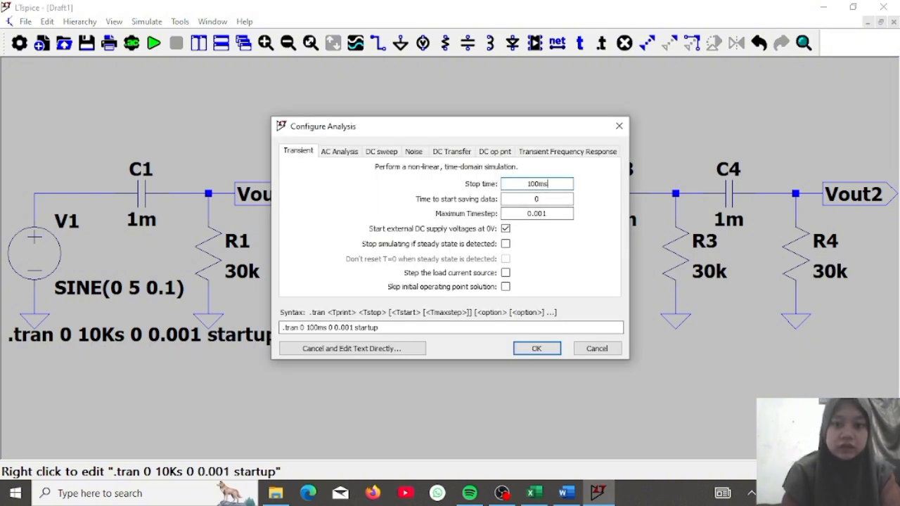
pyautogui.press('Return')
pyautogui.click(153, 43)
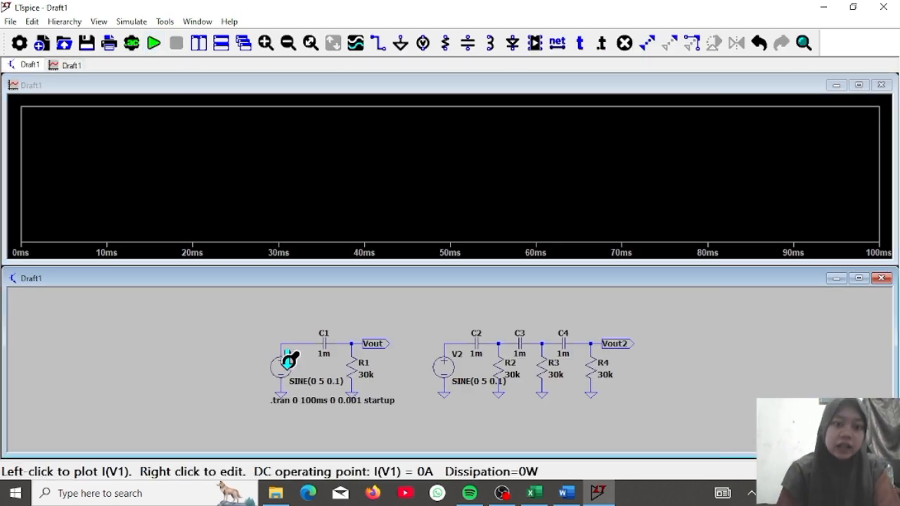
# - Plot the input voltage at the top node of V1 and add two empty plot panes above it
pyautogui.scroll(2, 287, 357)
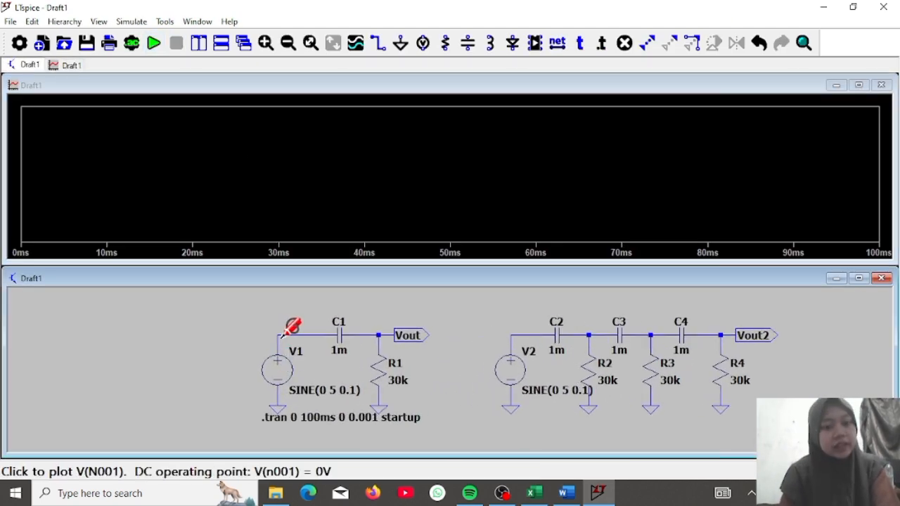
pyautogui.click(278, 336)
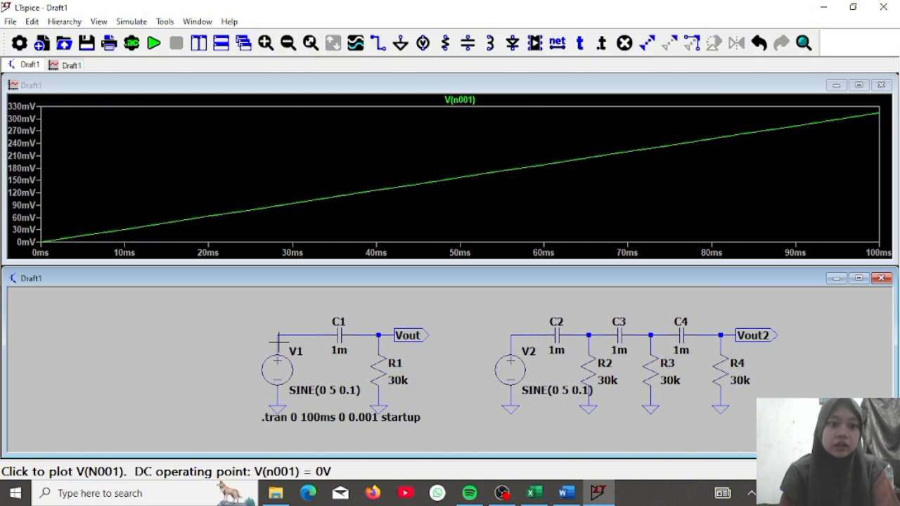
pyautogui.rightClick(367, 140)
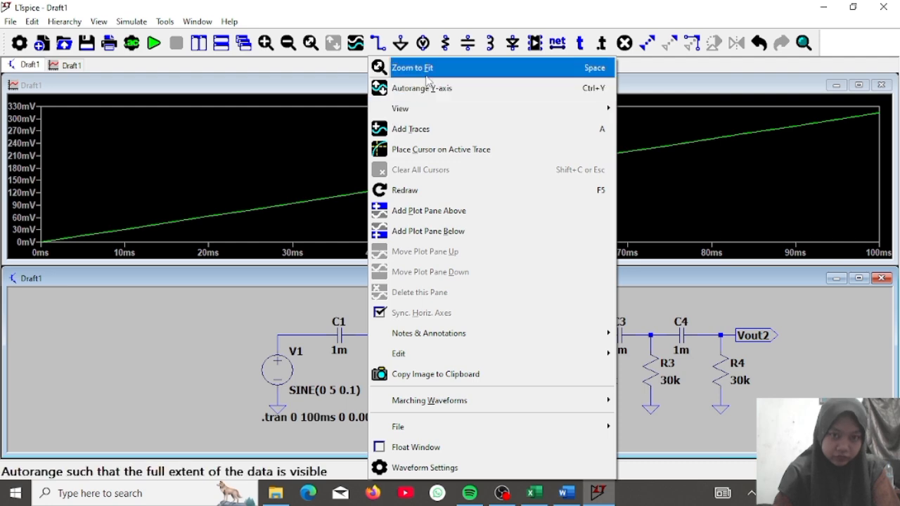
pyautogui.click(434, 219)
pyautogui.rightClick(389, 134)
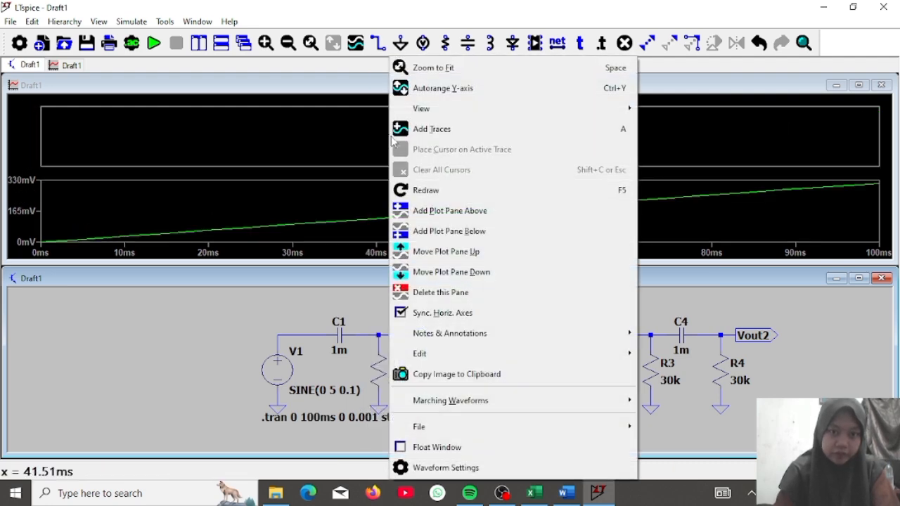
pyautogui.click(413, 210)
# - Plot Vout in the middle pane and Vout2 in the top pane, and maximize the waveform window
pyautogui.click(401, 124)
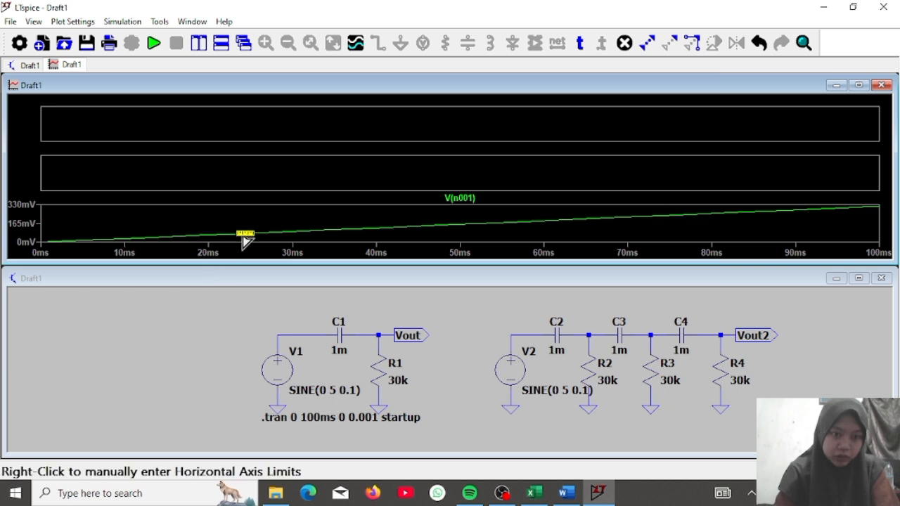
pyautogui.click(391, 335)
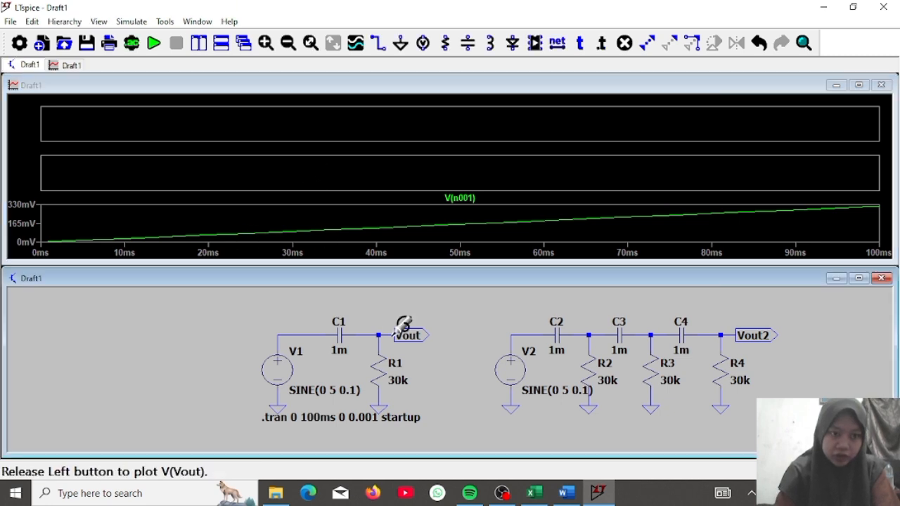
pyautogui.click(483, 99)
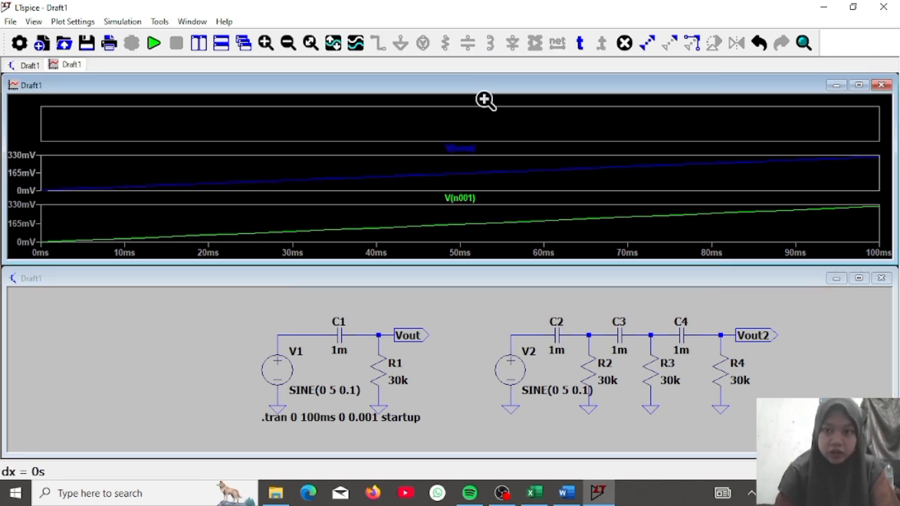
pyautogui.click(728, 335)
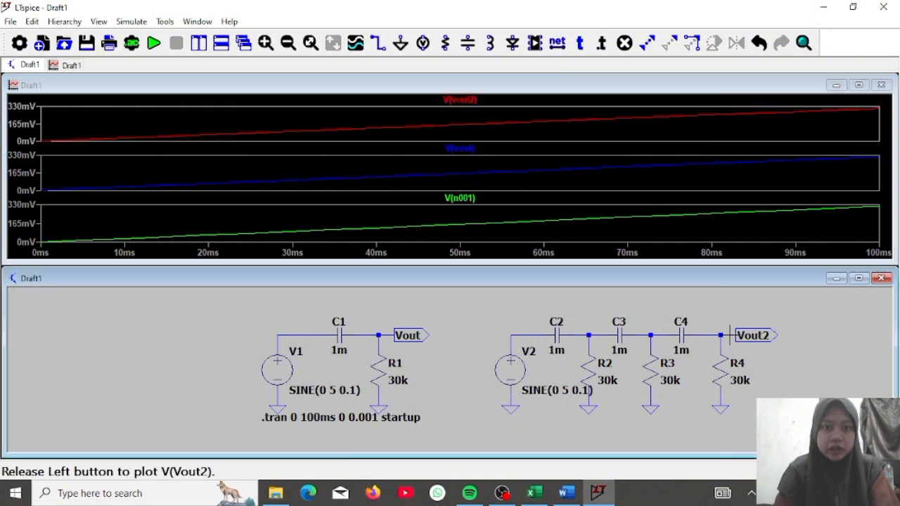
pyautogui.click(859, 84)
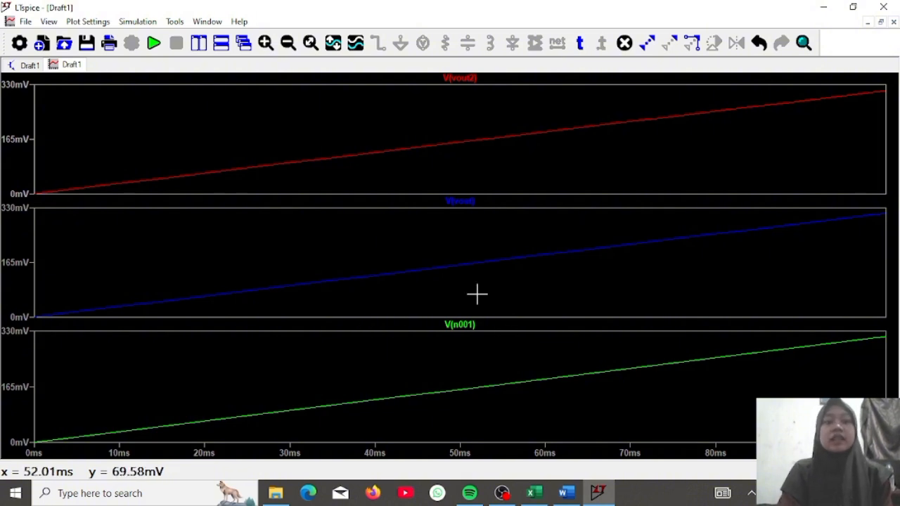
pyautogui.click(26, 21)
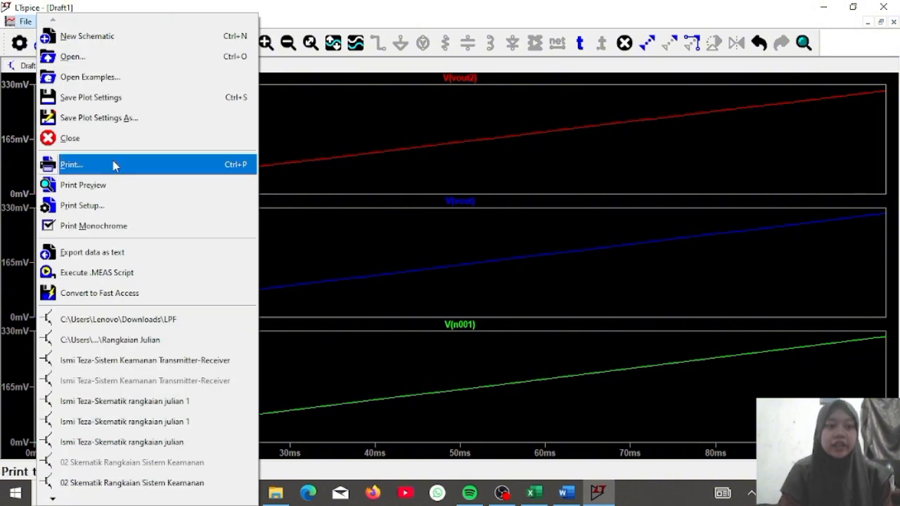
pyautogui.click(291, 119)
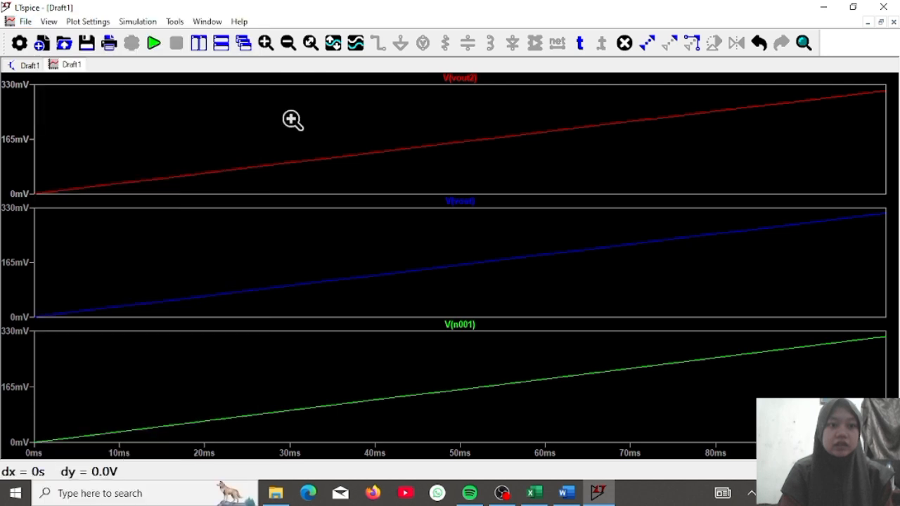
pyautogui.moveTo(500, 500)
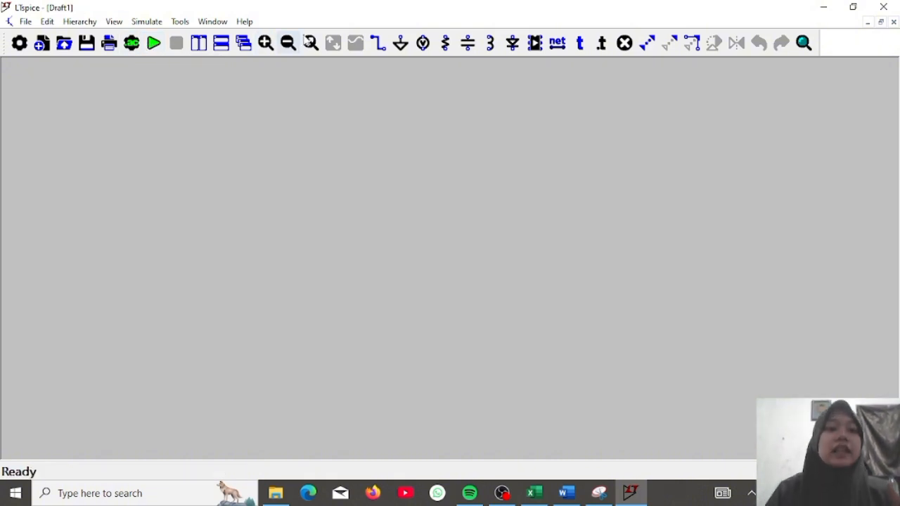
# - Place two voltage sources on the empty schematic, spaced well apart for two separate circuits
pyautogui.click(422, 43)
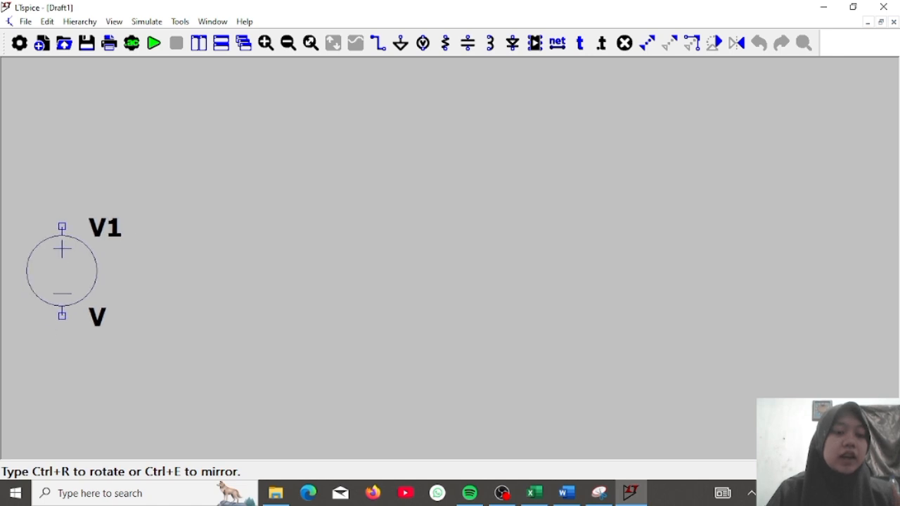
pyautogui.click(62, 271)
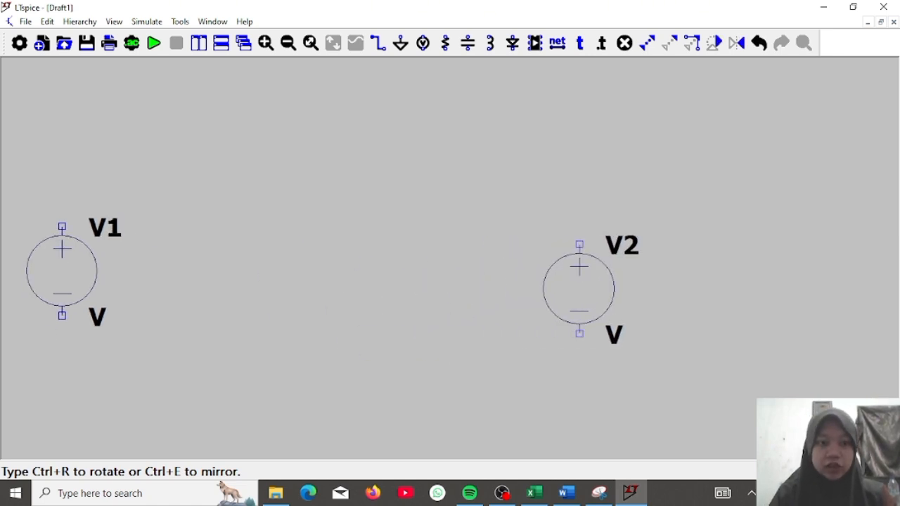
pyautogui.click(614, 289)
pyautogui.press('Escape')
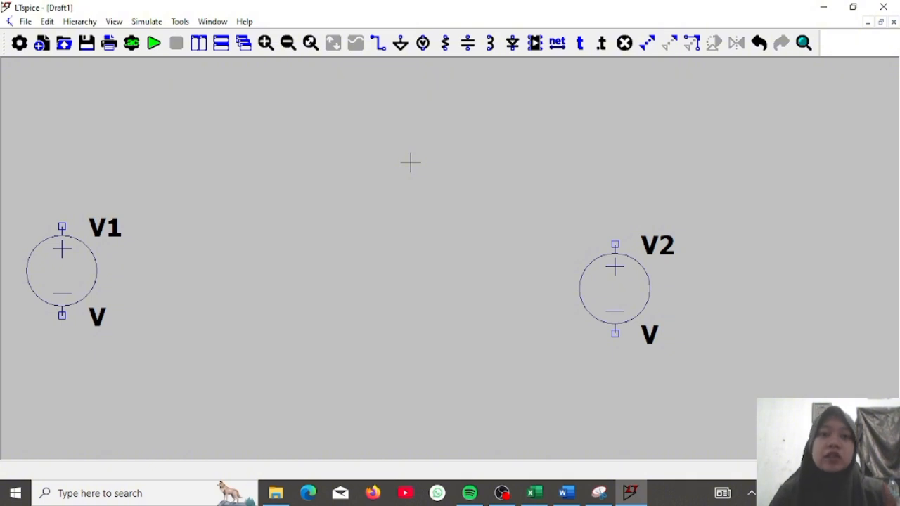
# - Place four horizontal resistors: one above and beside V1, and three in a row above and beside V2
pyautogui.click(445, 43)
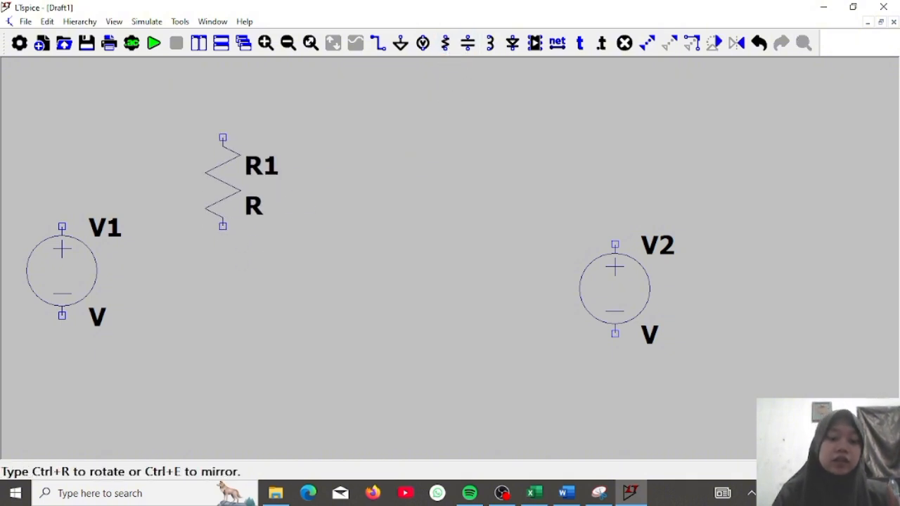
pyautogui.hotkey('ctrl', 'r')
pyautogui.click(196, 191)
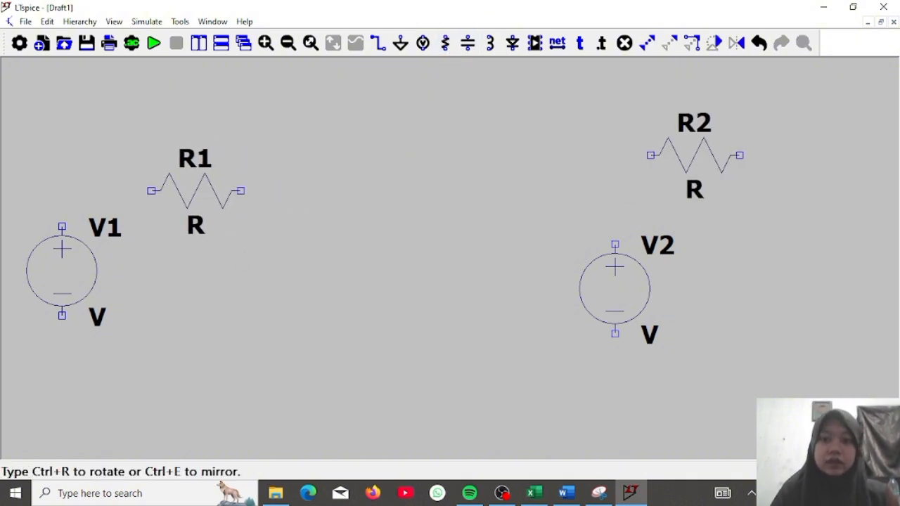
pyautogui.click(712, 191)
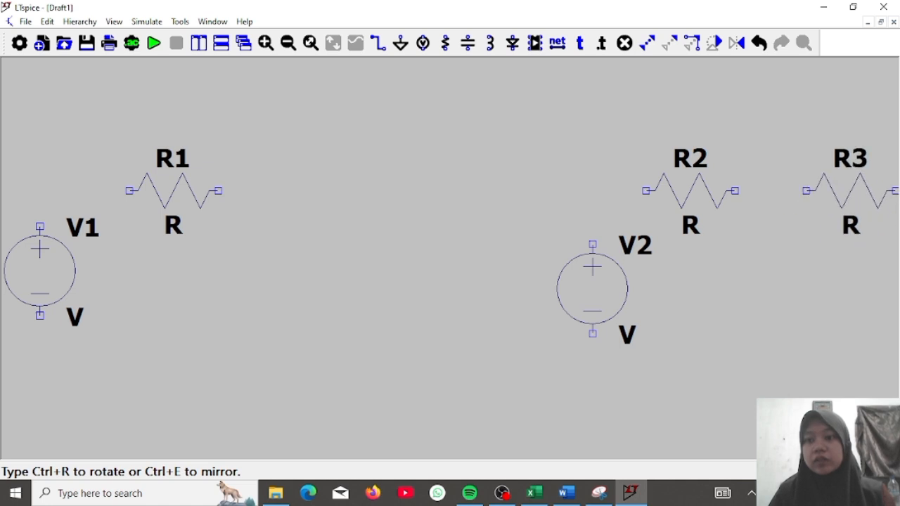
pyautogui.click(816, 190)
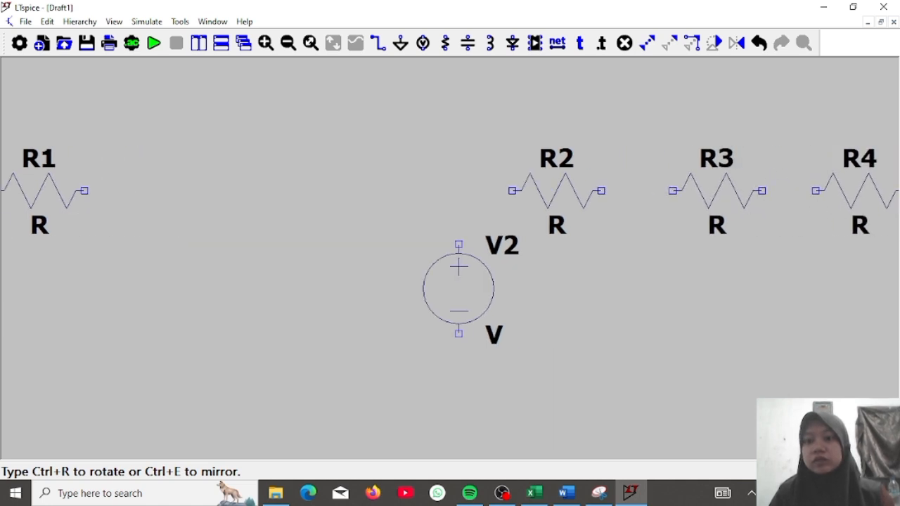
pyautogui.press('Escape')
# - Place four vertical capacitors: one below and beside R1, and one below and beside each of R2, R3 and R4
pyautogui.click(287, 42)
pyautogui.scroll(3, 317, 183)
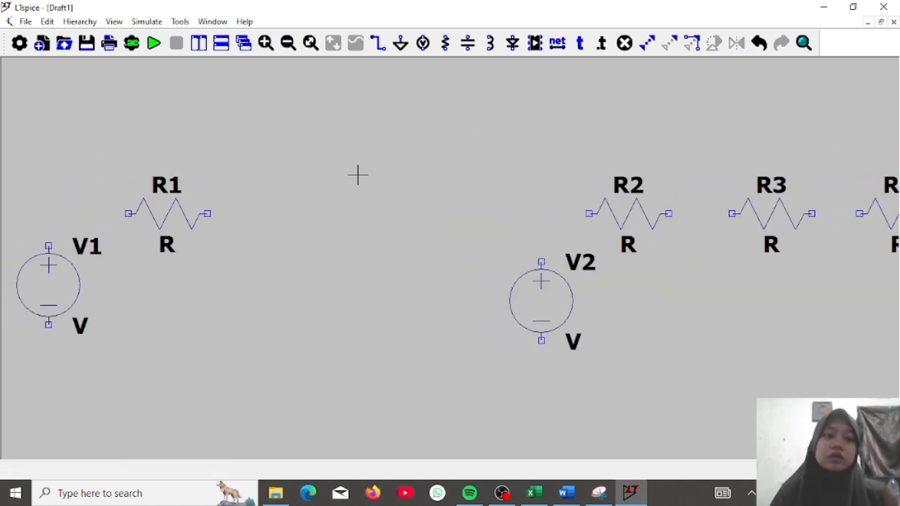
pyautogui.scroll(-1, 339, 176)
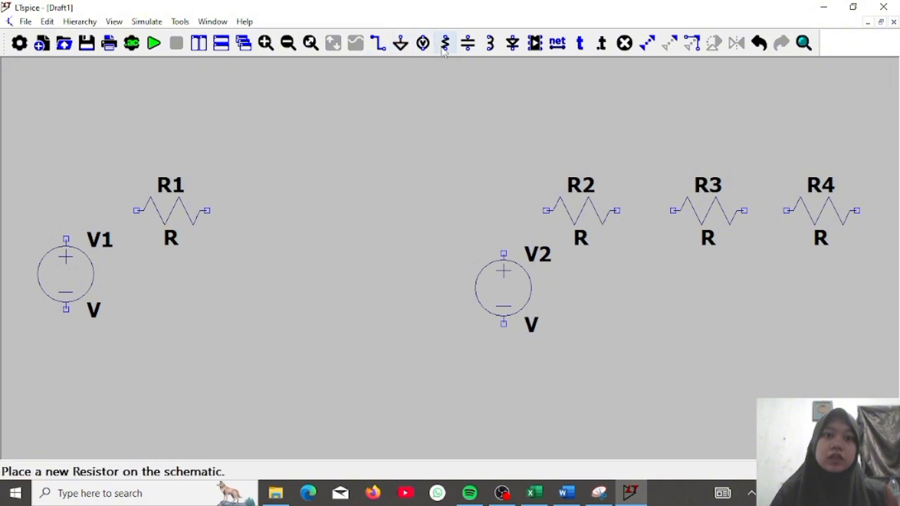
pyautogui.click(467, 44)
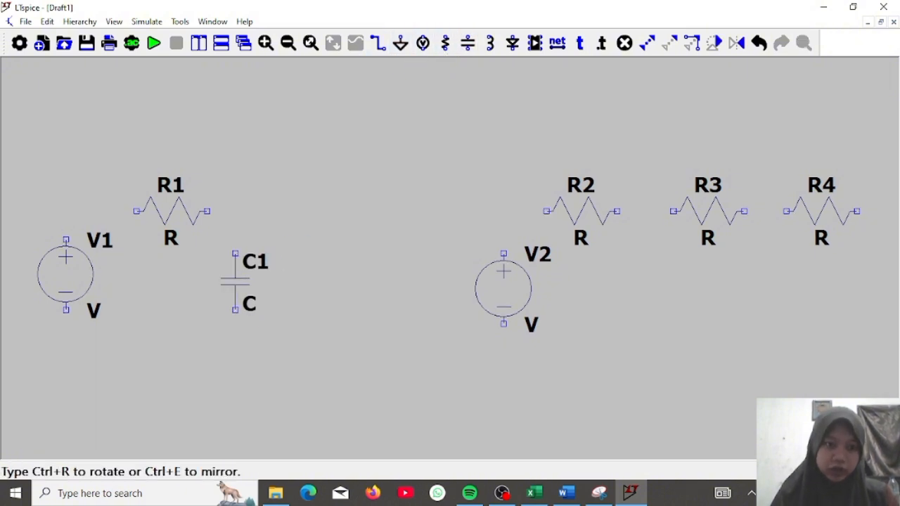
pyautogui.click(235, 239)
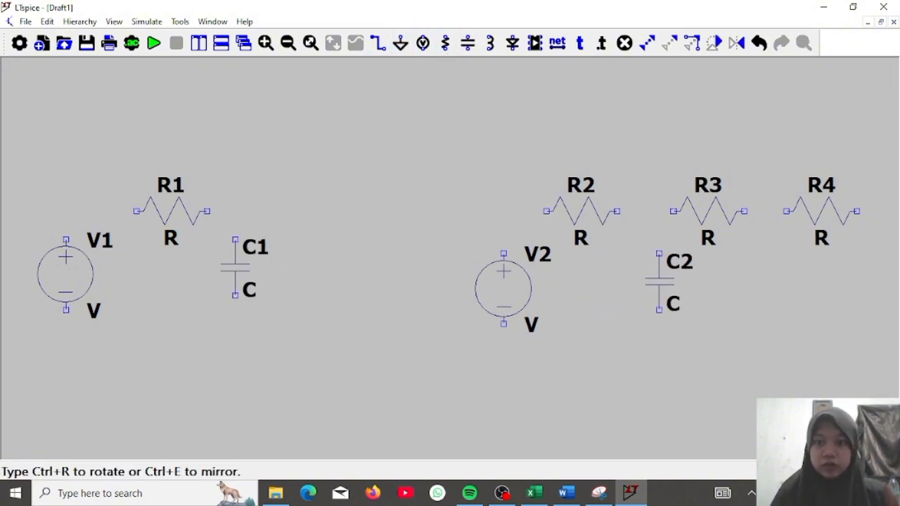
pyautogui.click(645, 253)
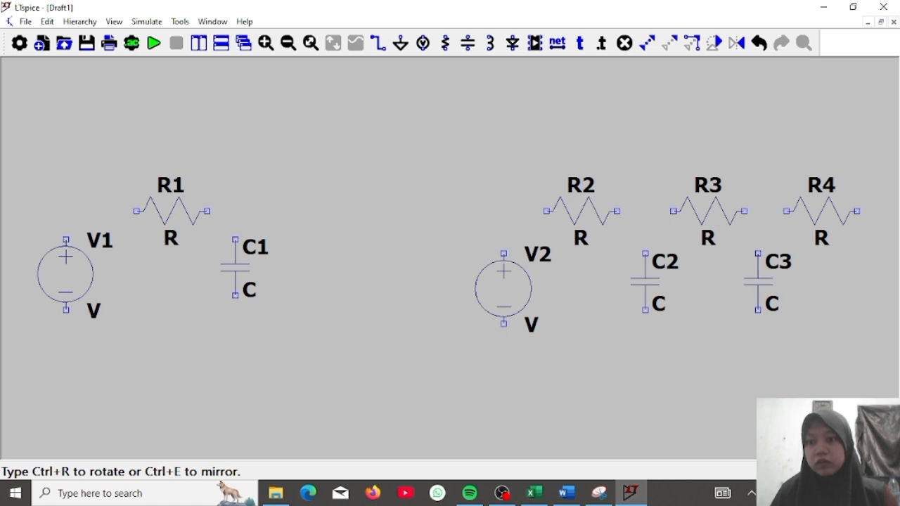
pyautogui.click(772, 253)
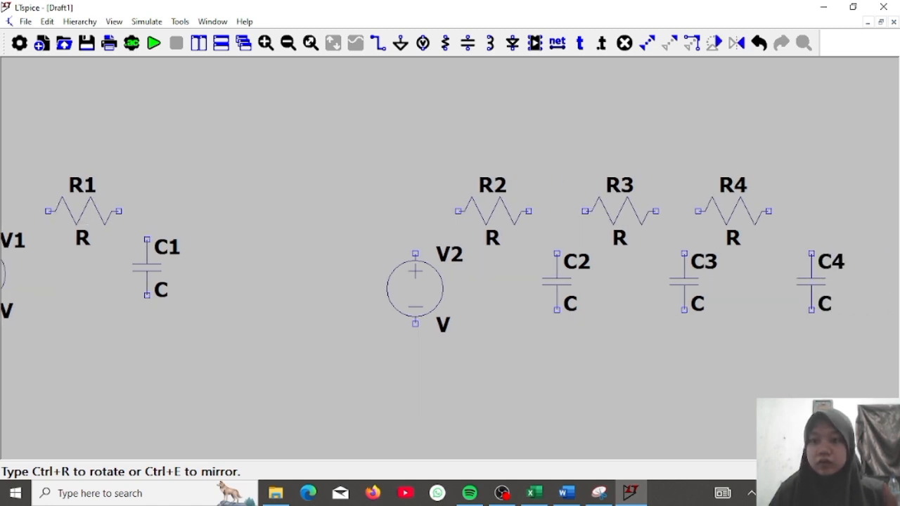
pyautogui.press('Escape')
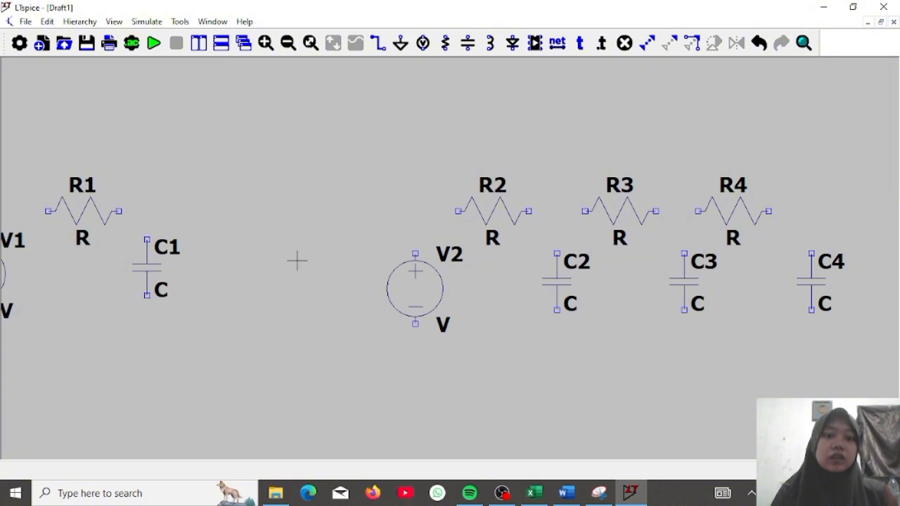
# - Place six ground symbols, one beneath each voltage source and one beneath each capacitor
pyautogui.click(400, 45)
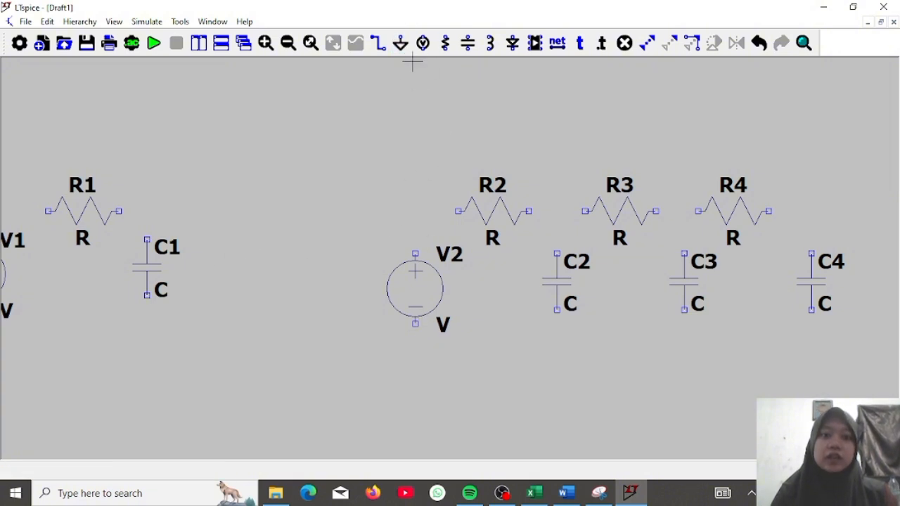
pyautogui.click(401, 44)
pyautogui.click(415, 352)
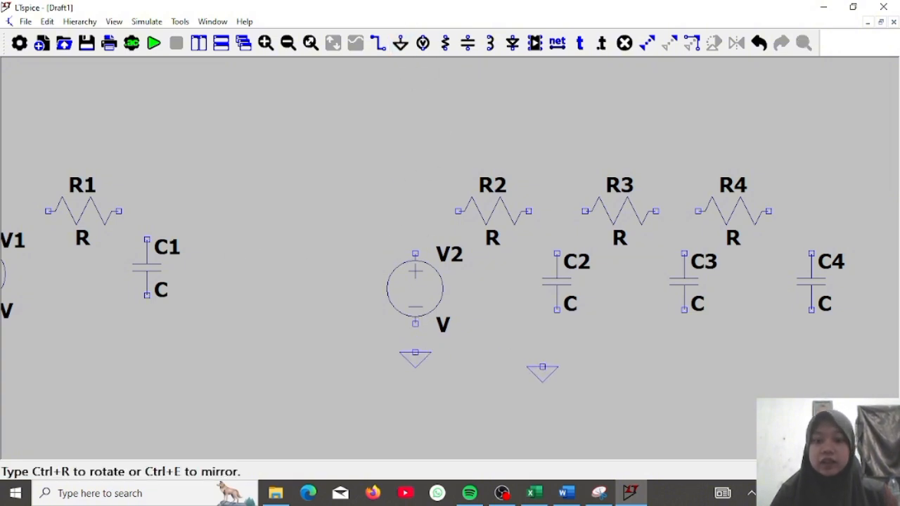
pyautogui.click(557, 352)
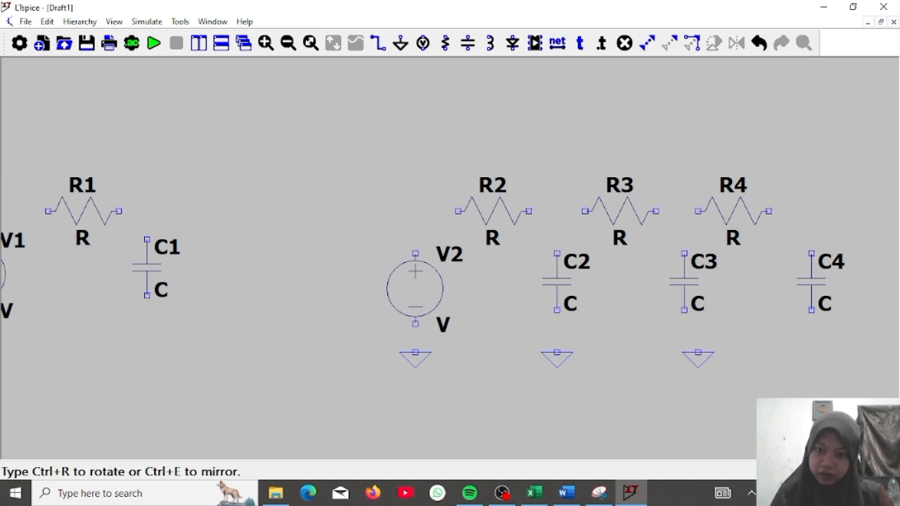
pyautogui.click(684, 352)
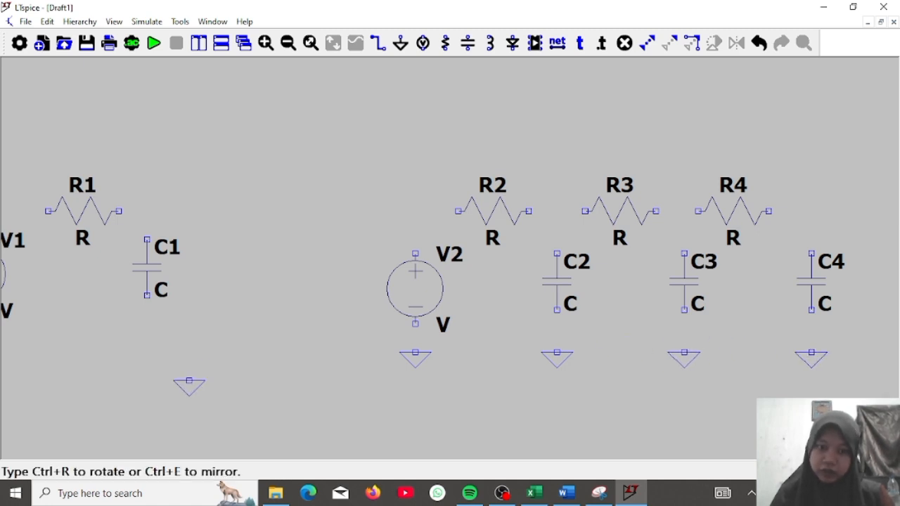
pyautogui.click(146, 339)
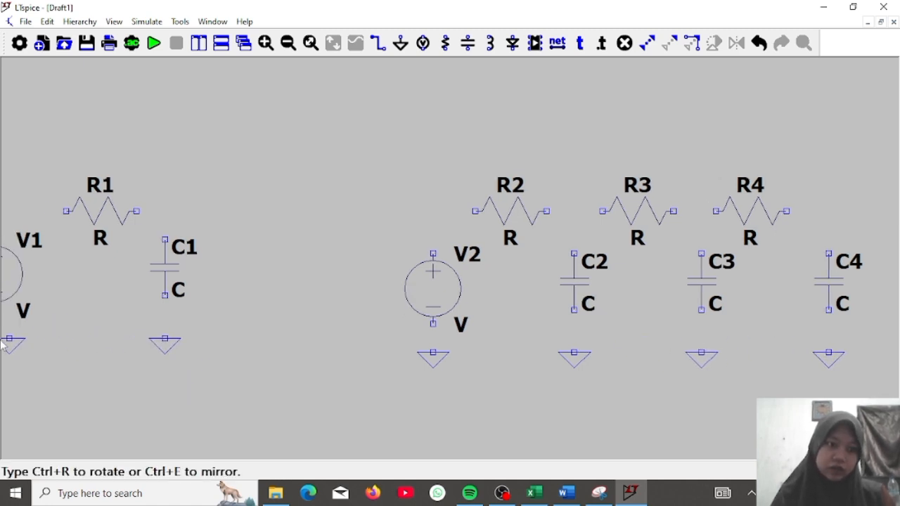
pyautogui.click(66, 339)
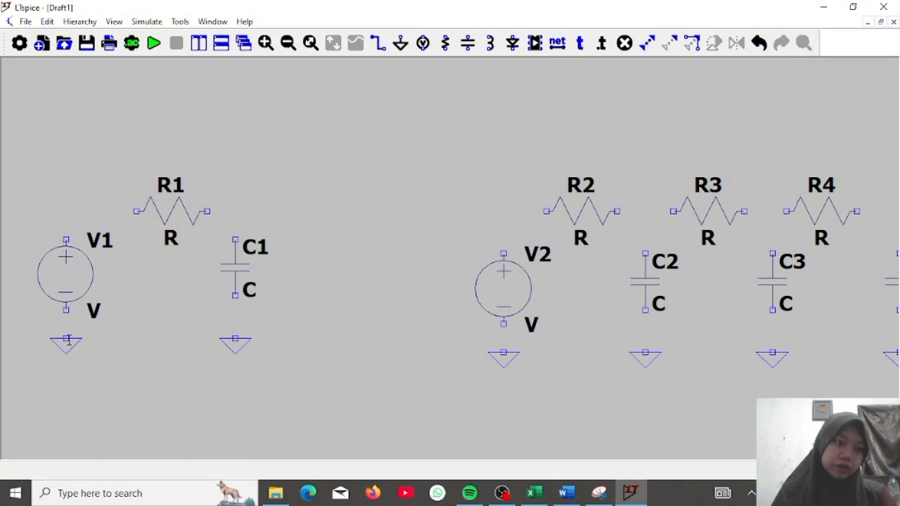
pyautogui.press('Escape')
# - Wire the first circuit: V1 through R1 to C1, with the lower ends of V1 and C1 connected to their grounds
pyautogui.click(379, 45)
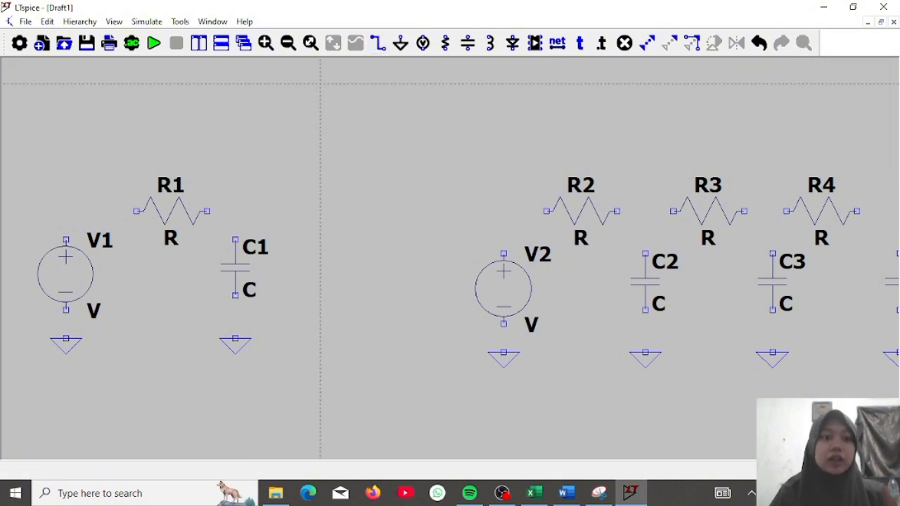
pyautogui.click(66, 240)
pyautogui.click(135, 211)
pyautogui.click(207, 211)
pyautogui.click(235, 240)
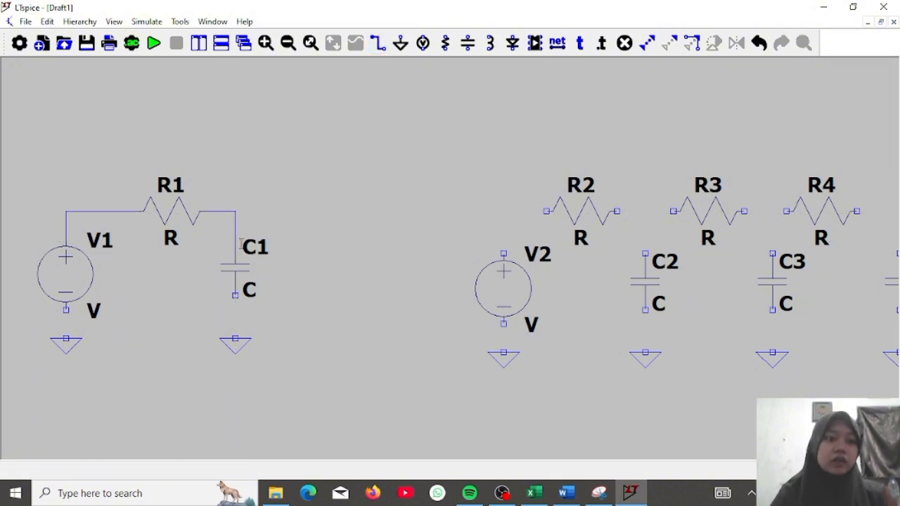
pyautogui.click(235, 295)
pyautogui.click(235, 337)
pyautogui.click(66, 309)
pyautogui.click(66, 338)
# - Wire V2's upper terminal to R2 and its lower terminal to the ground beneath it
pyautogui.click(546, 211)
pyautogui.click(503, 253)
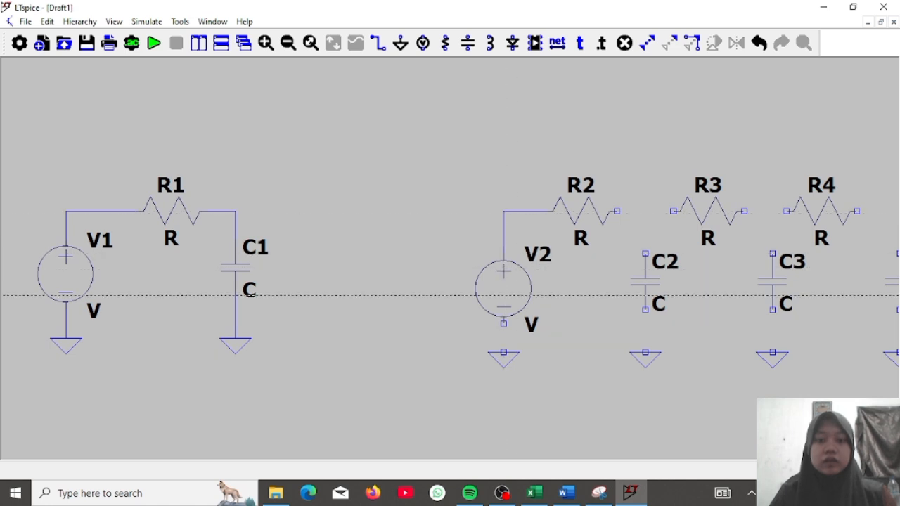
pyautogui.click(504, 323)
pyautogui.click(504, 352)
# - Wire R2, R3 and R4 in series, connecting C2 and C3 to the nodes between them and C4 to R4's free end
pyautogui.click(616, 210)
pyautogui.click(673, 211)
pyautogui.click(644, 253)
pyautogui.click(644, 211)
pyautogui.click(744, 211)
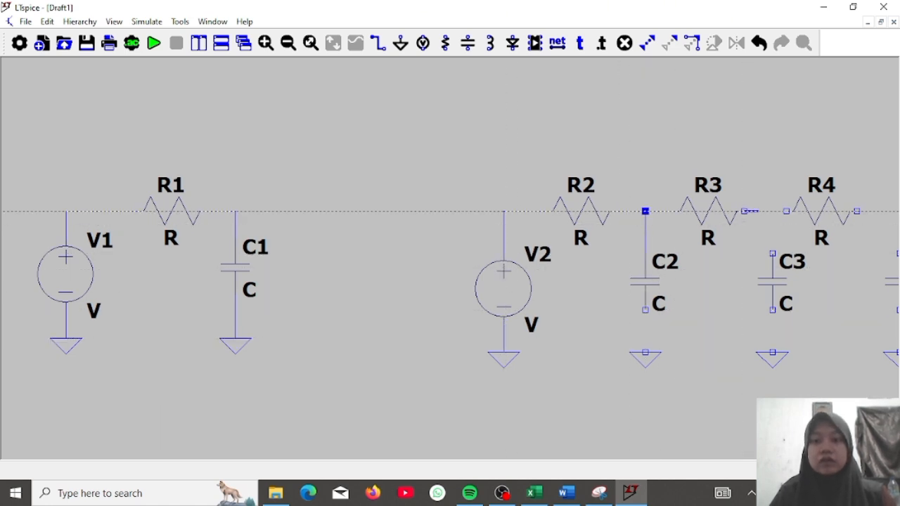
pyautogui.click(786, 211)
pyautogui.click(856, 211)
pyautogui.click(775, 253)
pyautogui.click(649, 253)
pyautogui.click(648, 211)
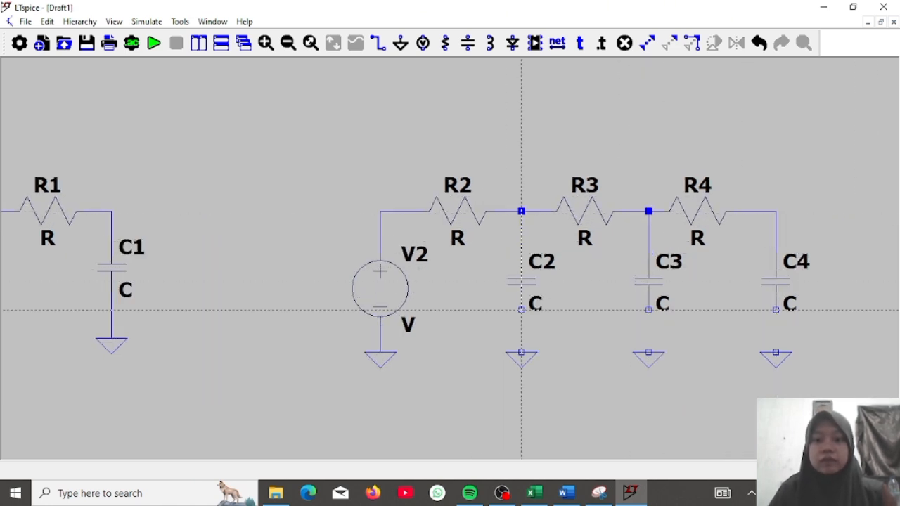
# - Wire the lower ends of the second circuit's capacitors to the grounds beneath them
pyautogui.click(521, 309)
pyautogui.click(521, 351)
pyautogui.click(775, 309)
pyautogui.click(775, 352)
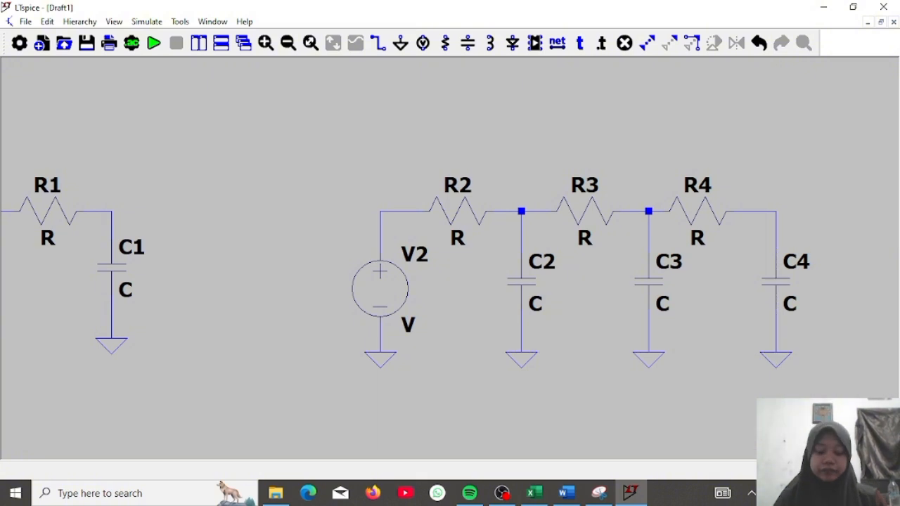
pyautogui.click(558, 44)
pyautogui.write('Vin')
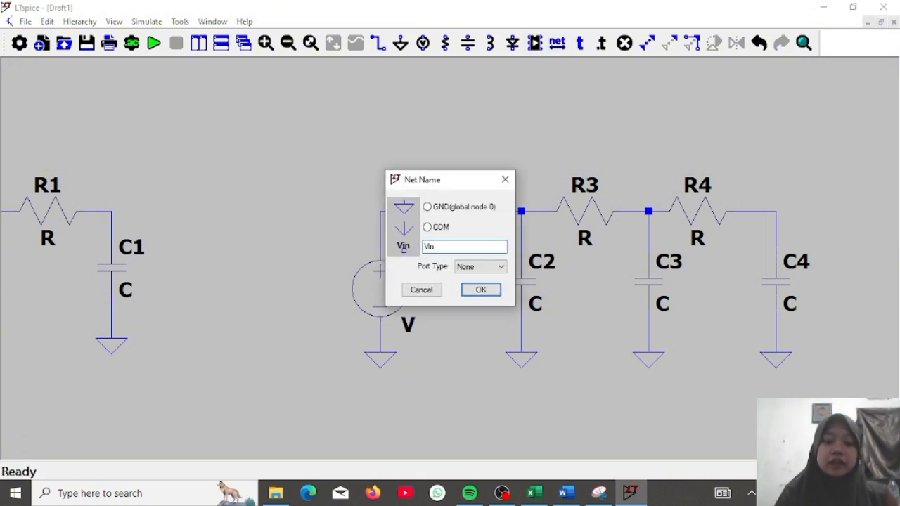
pyautogui.write('1')
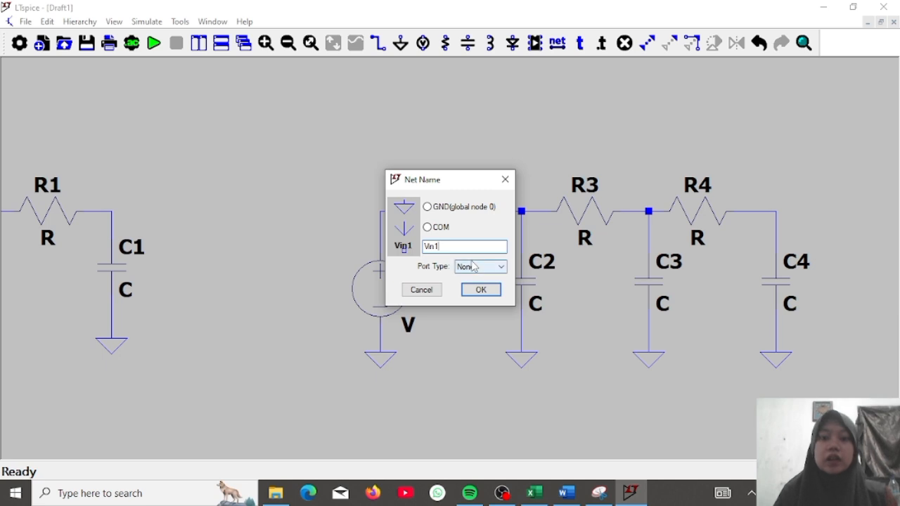
pyautogui.click(478, 266)
pyautogui.click(475, 294)
pyautogui.click(475, 293)
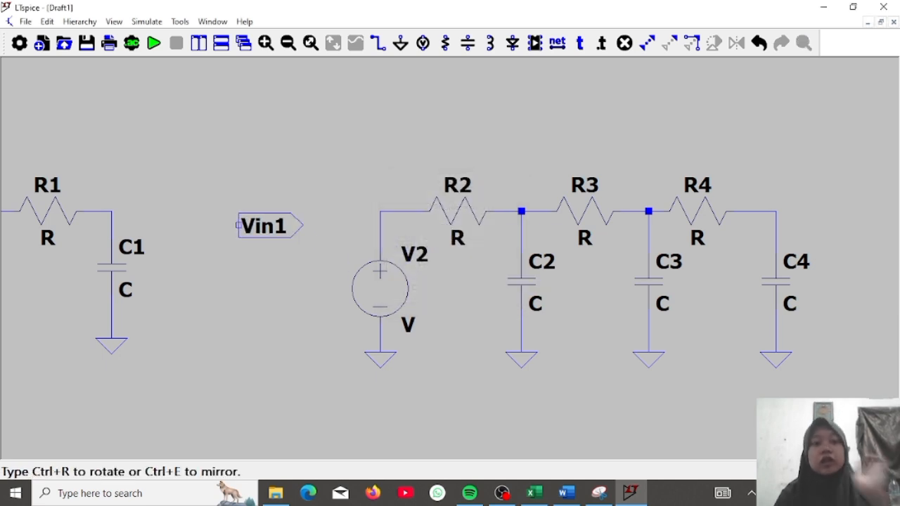
pyautogui.click(154, 211)
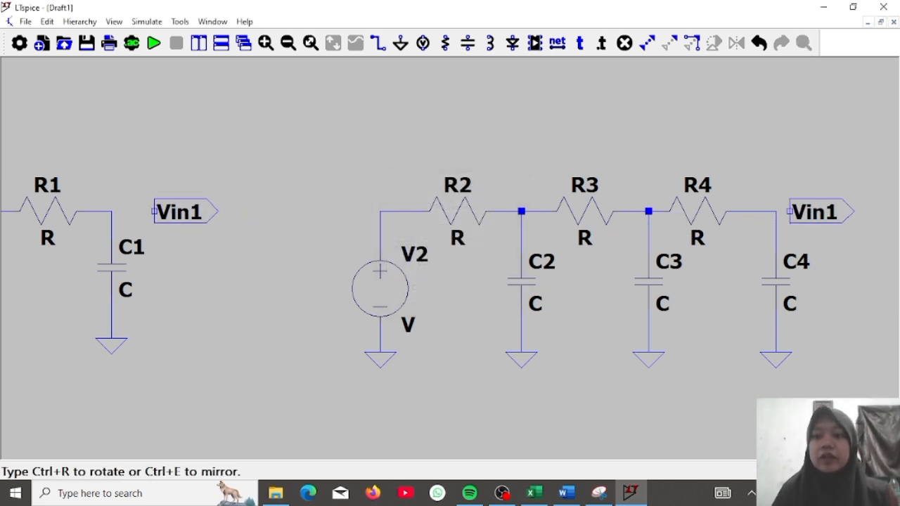
pyautogui.click(803, 211)
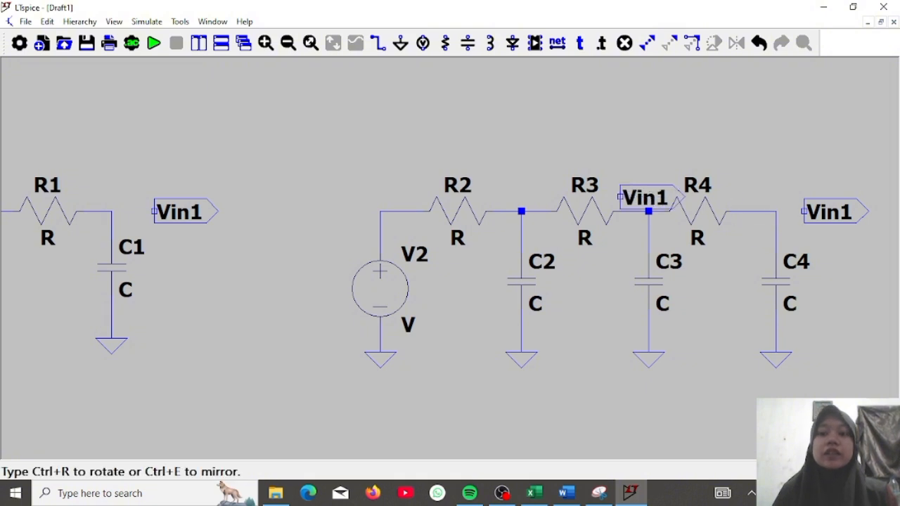
pyautogui.press('Escape')
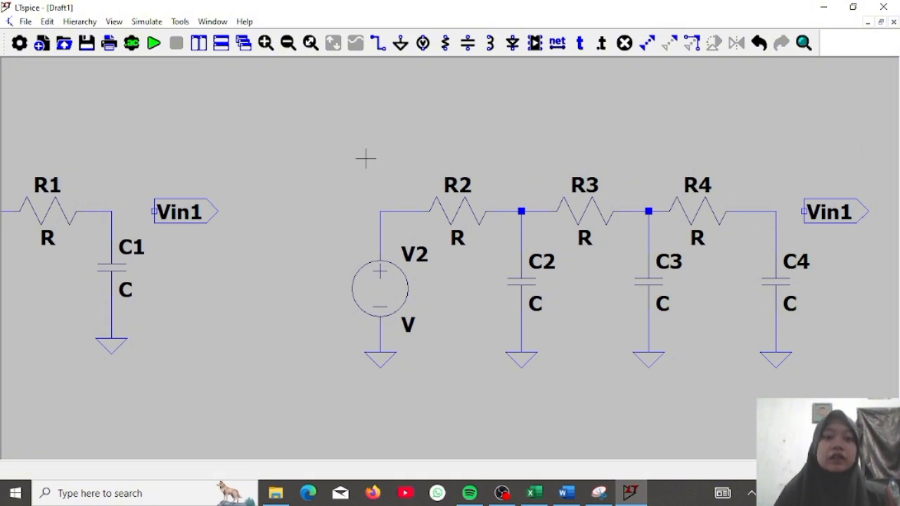
pyautogui.press('F9')
pyautogui.press('F9')
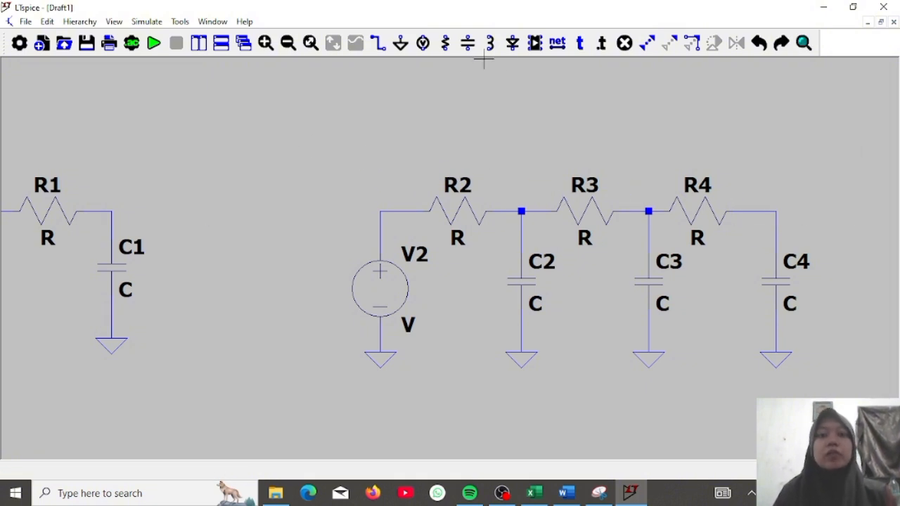
# - Place net labels named Vout1 with port type Output beside the R1–C1 node and beside the R4–C4 node
pyautogui.click(566, 43)
pyautogui.write('V')
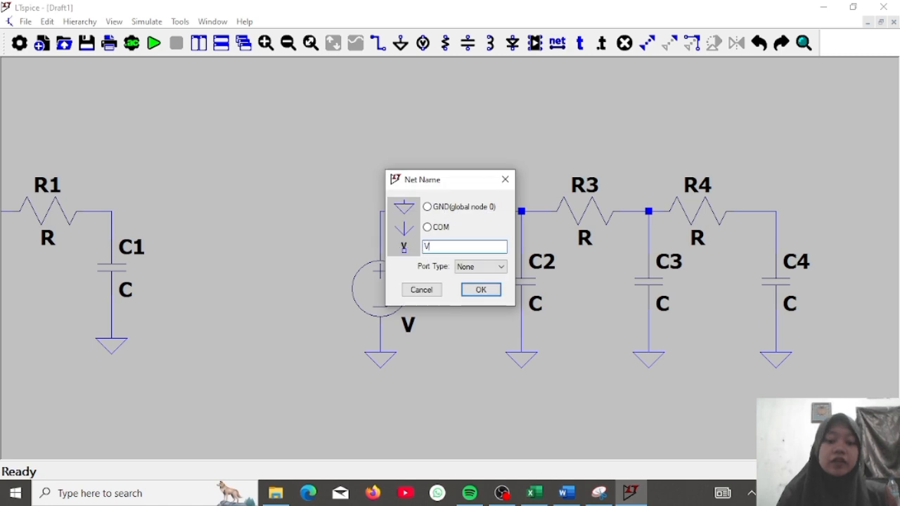
pyautogui.write('out1')
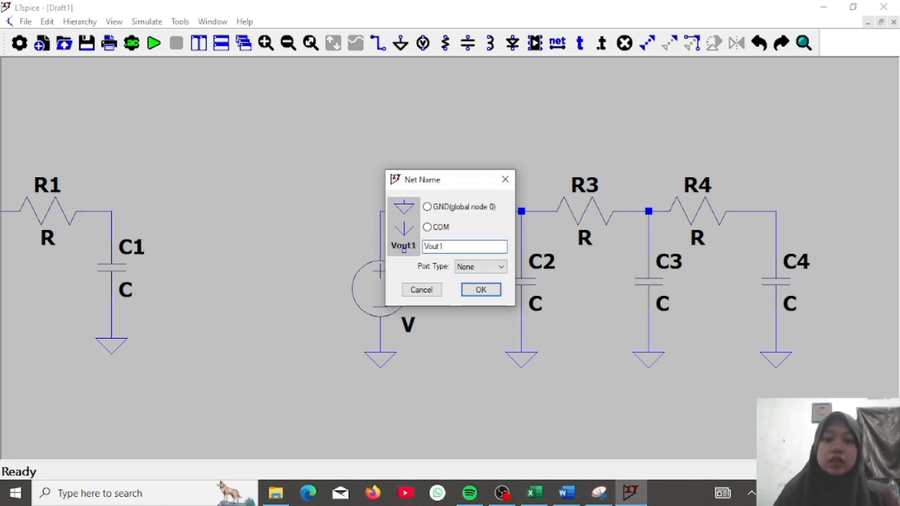
pyautogui.click(481, 266)
pyautogui.click(468, 298)
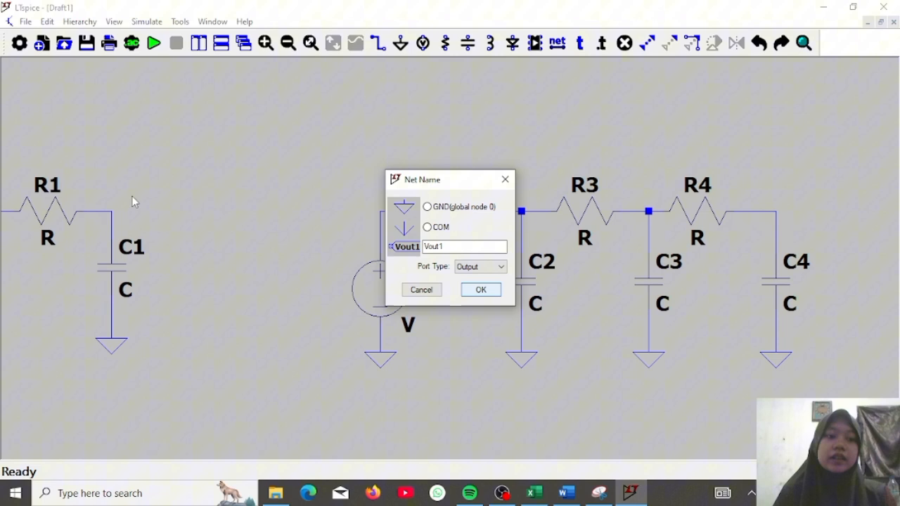
pyautogui.click(492, 288)
pyautogui.click(493, 281)
pyautogui.click(154, 211)
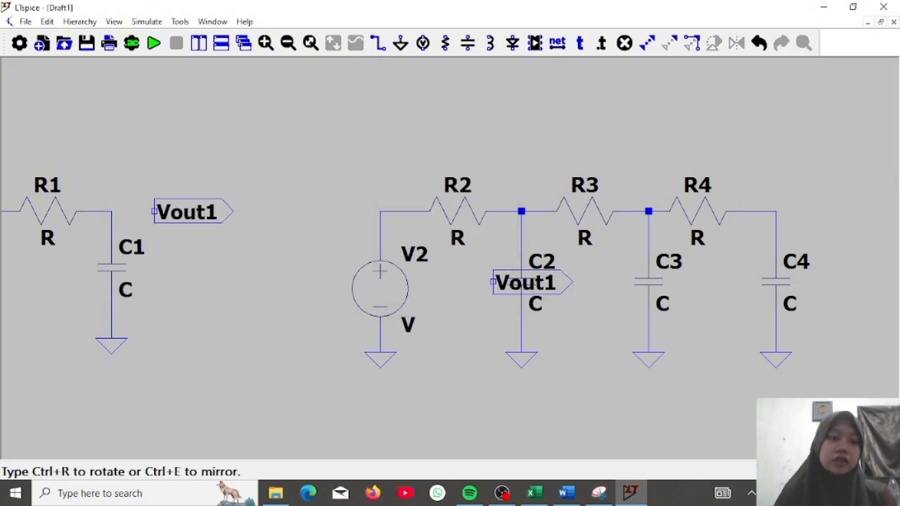
pyautogui.click(803, 211)
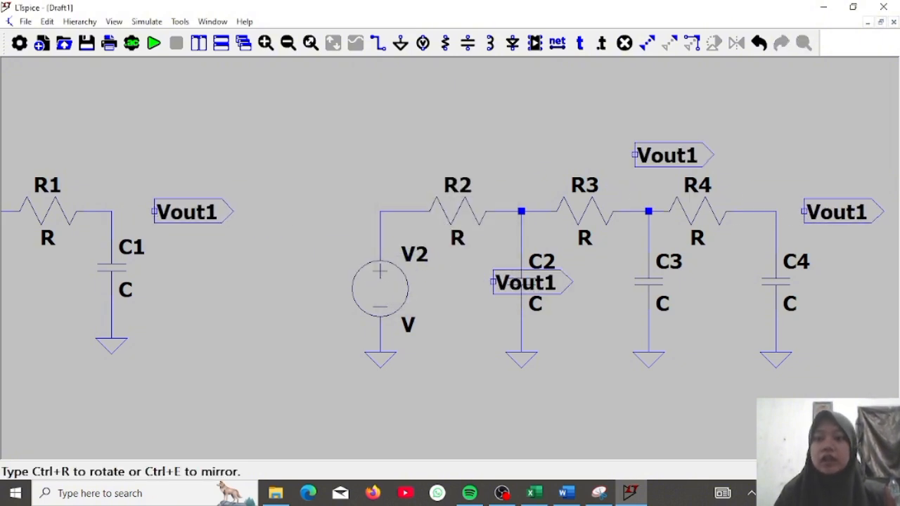
# - Delete the stray Vout1 label lying over C2
pyautogui.click(619, 52)
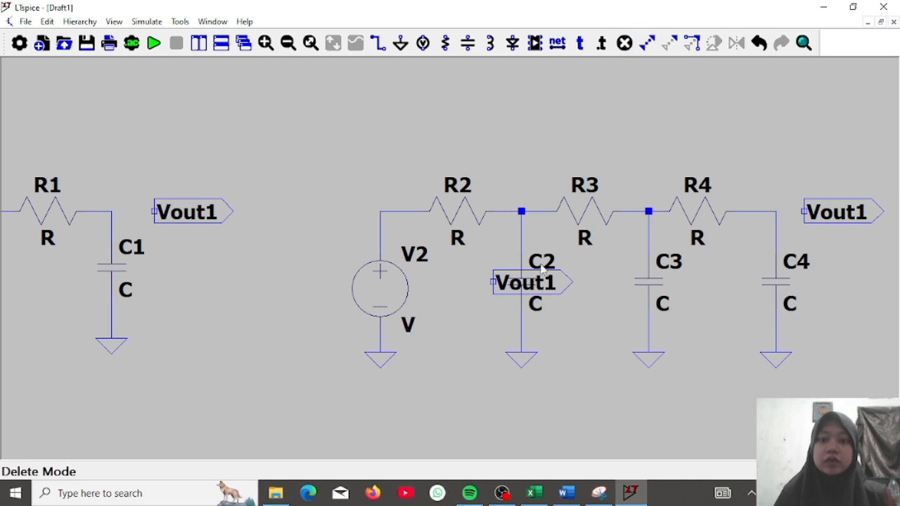
pyautogui.click(624, 43)
pyautogui.click(509, 275)
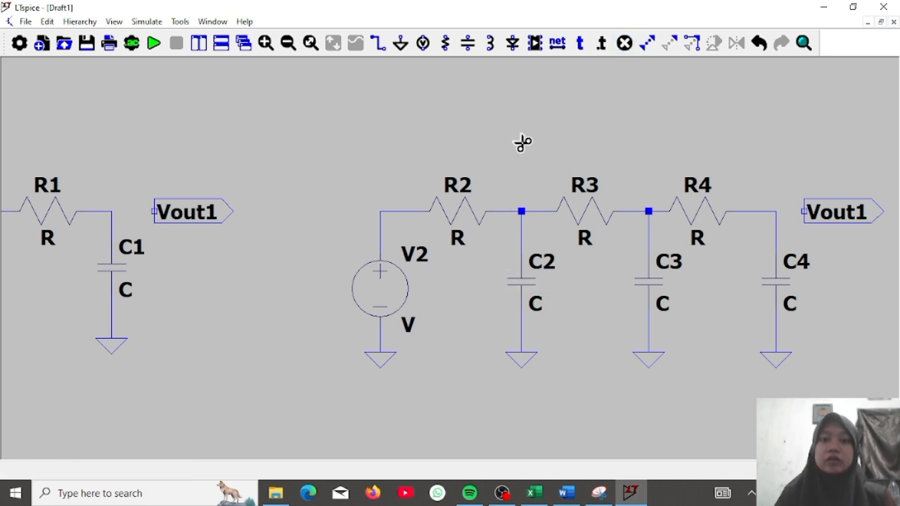
# - Rename the output net label beside the R4–C4 node as Vout2
pyautogui.rightClick(836, 212)
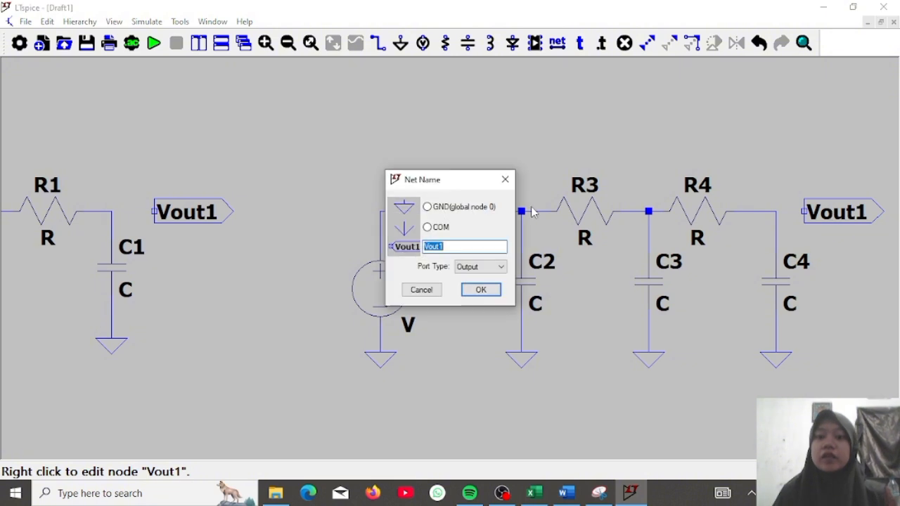
pyautogui.click(463, 247)
pyautogui.press('BackSpace')
pyautogui.write('2')
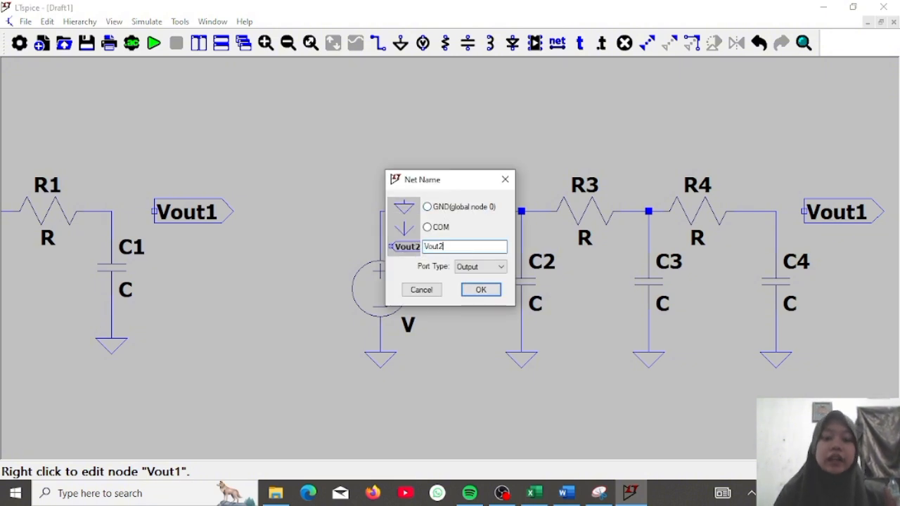
pyautogui.press('Return')
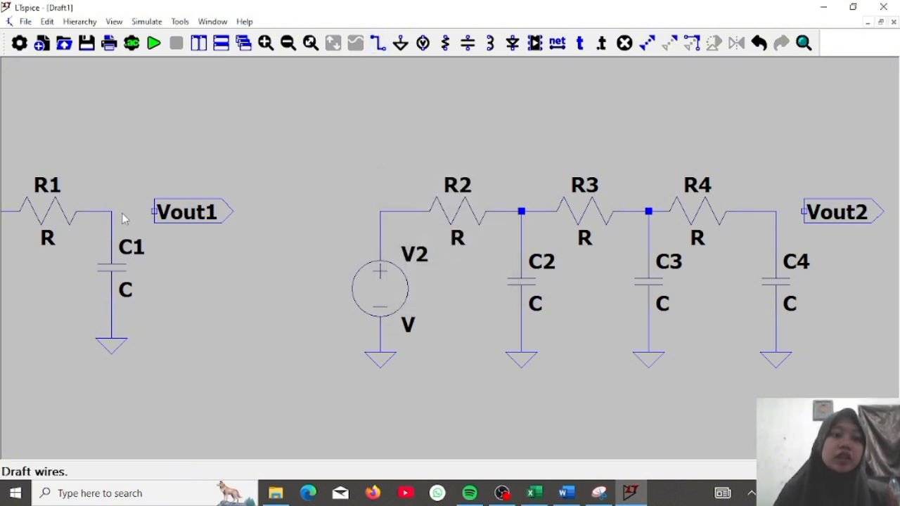
# - Wire the R1–C1 node to the Vout1 label and the R4–C4 node to the Vout2 label
pyautogui.click(379, 43)
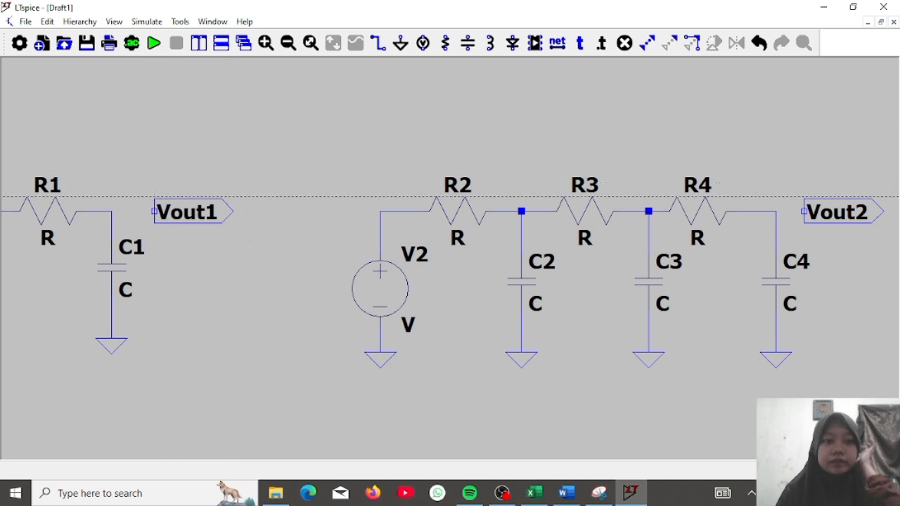
pyautogui.click(111, 211)
pyautogui.click(154, 211)
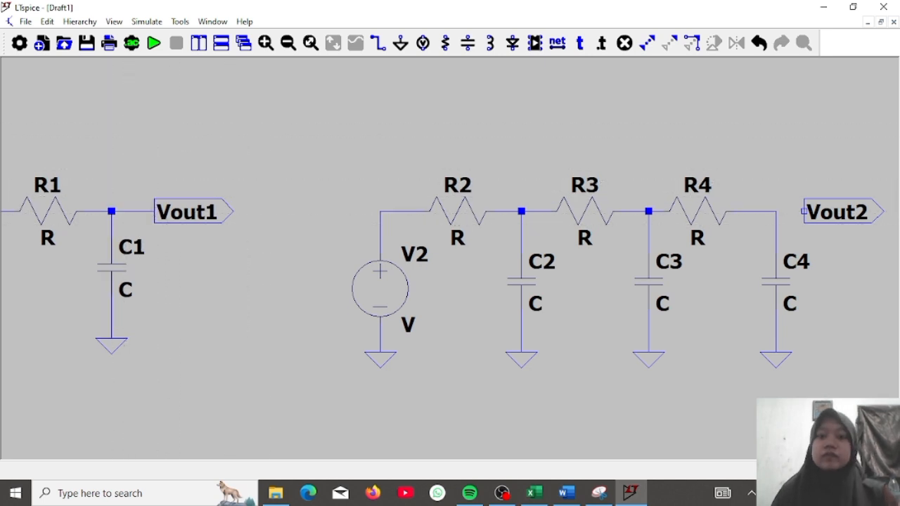
pyautogui.click(776, 211)
pyautogui.click(804, 211)
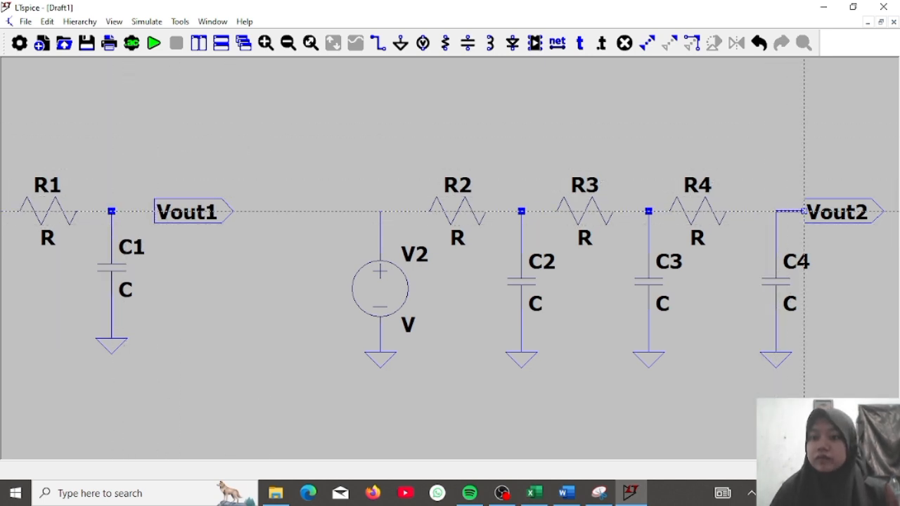
pyautogui.rightClick(804, 211)
# - Set the resistance of R1, R2, R3 and R4 to 1 ohm each
pyautogui.moveTo(280, 115); pyautogui.dragTo(381, 96)
pyautogui.rightClick(138, 203)
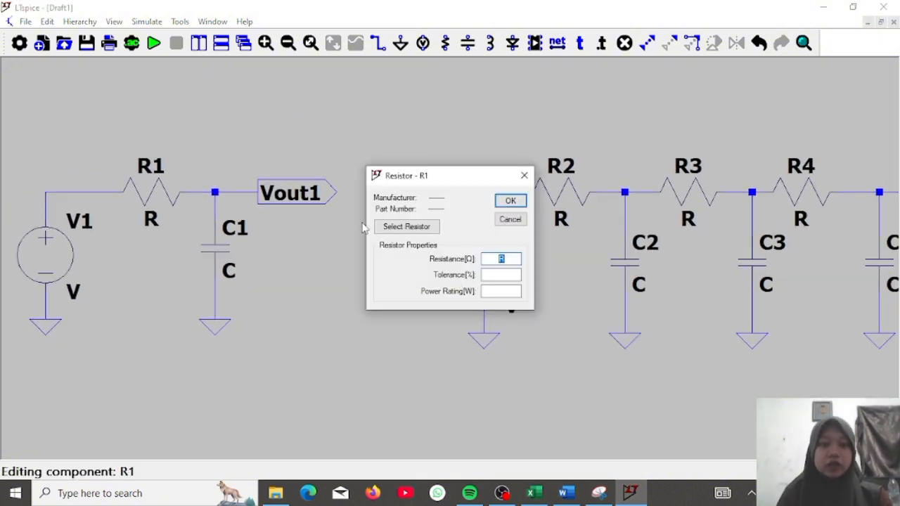
pyautogui.write('1')
pyautogui.press('Return')
pyautogui.rightClick(560, 202)
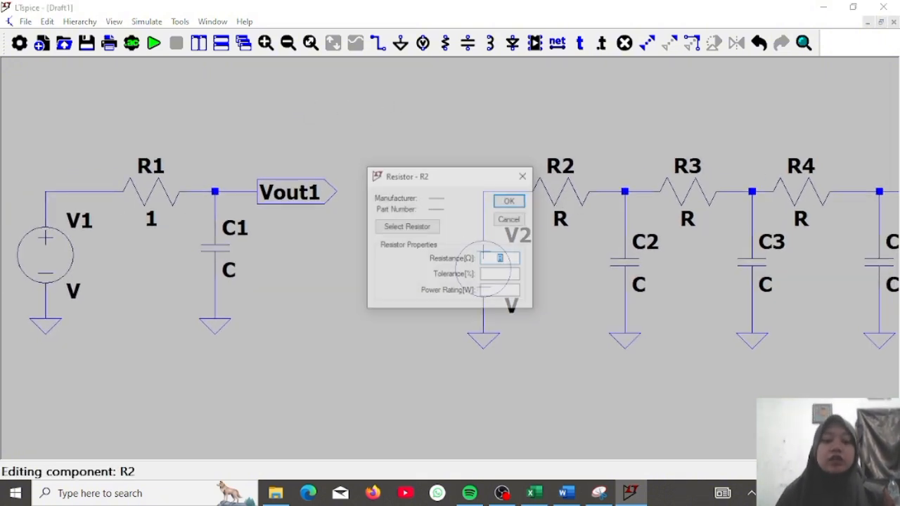
pyautogui.write('1')
pyautogui.press('Return')
pyautogui.rightClick(692, 192)
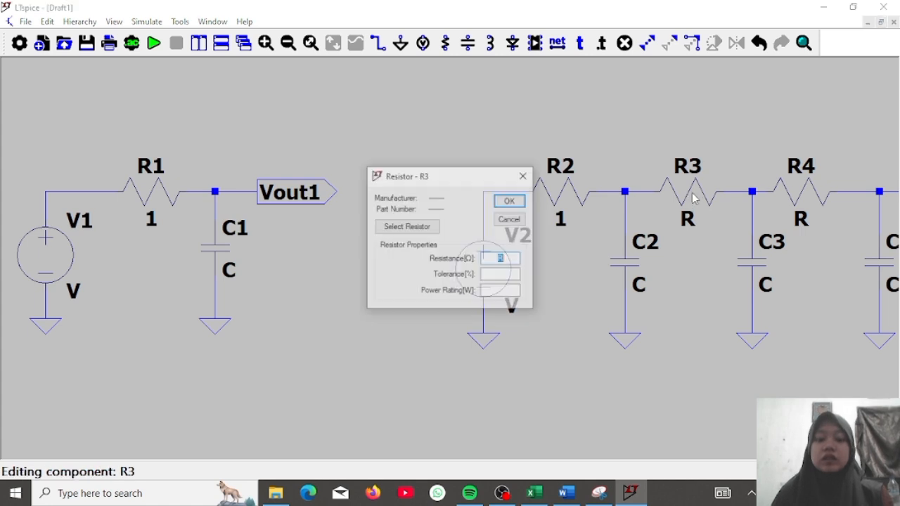
pyautogui.write('1')
pyautogui.press('Return')
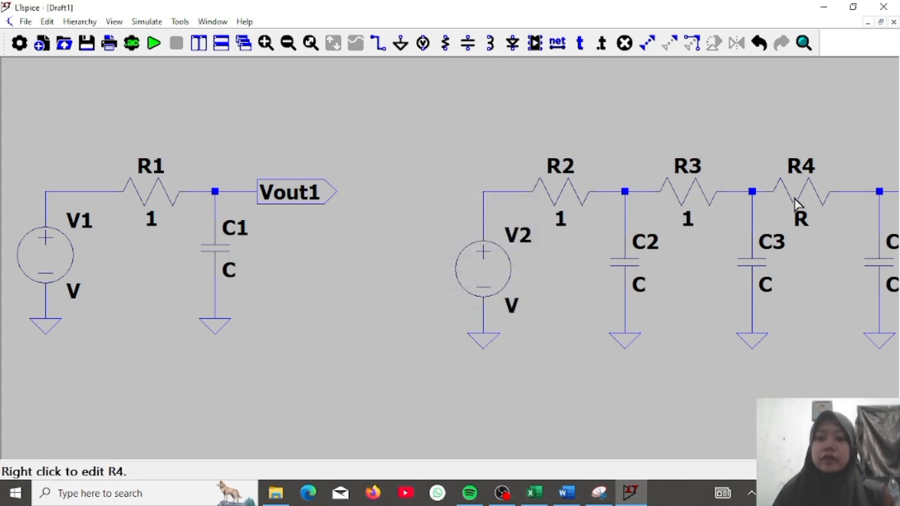
pyautogui.rightClick(795, 206)
pyautogui.write('1')
pyautogui.press('Return')
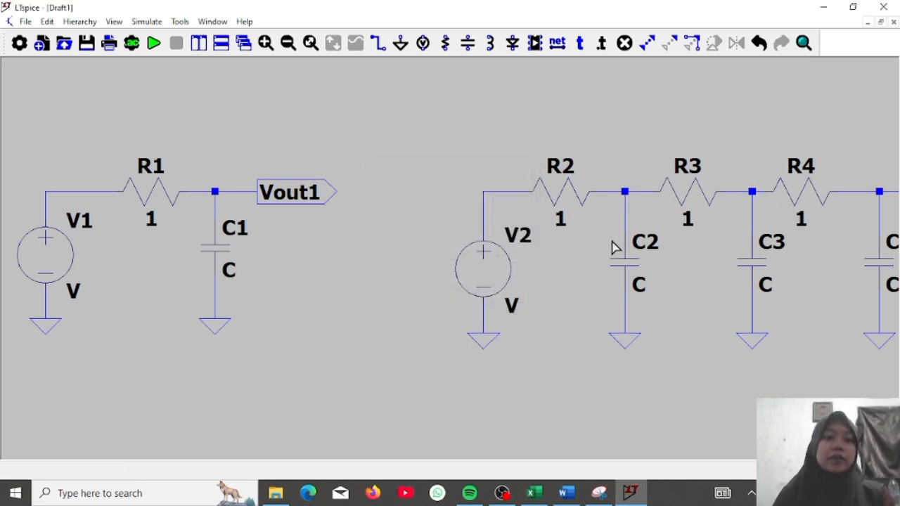
# - Set the capacitance of C1, C2, C3 and C4 to 5.3m each
pyautogui.rightClick(220, 252)
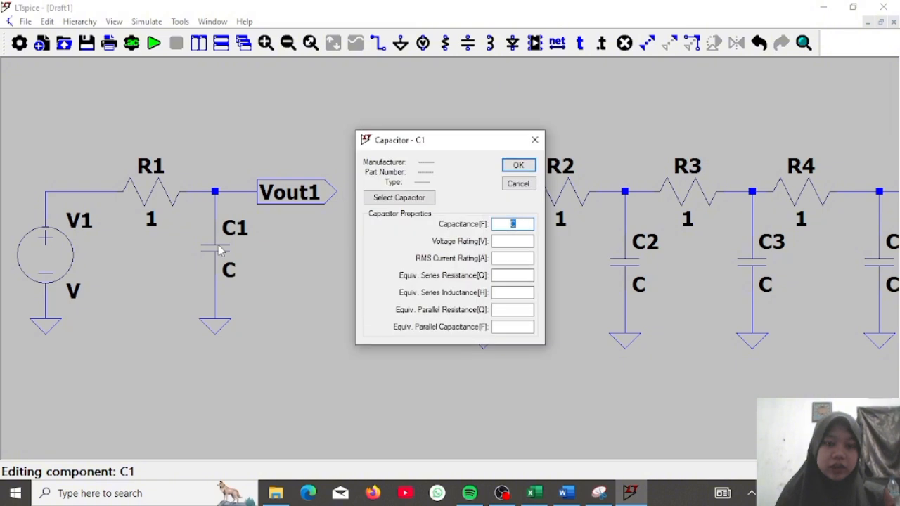
pyautogui.write('5.3')
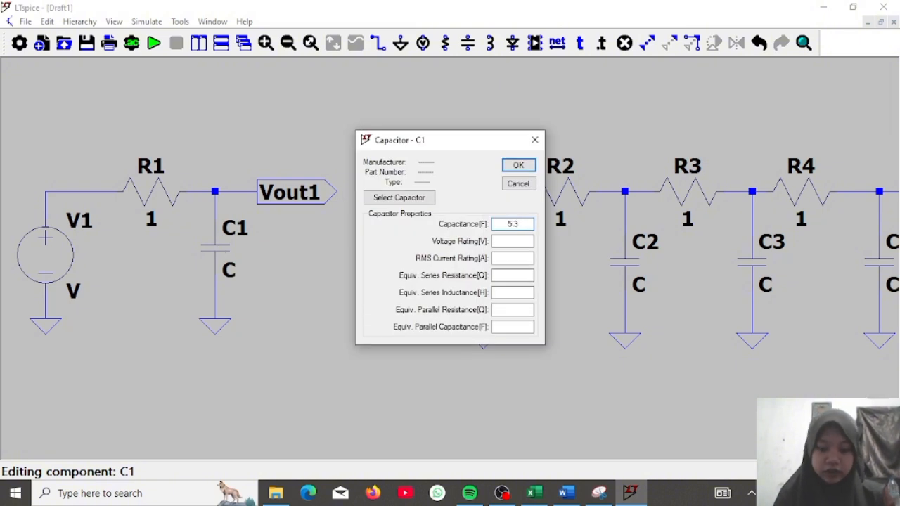
pyautogui.write('m')
pyautogui.press('Return')
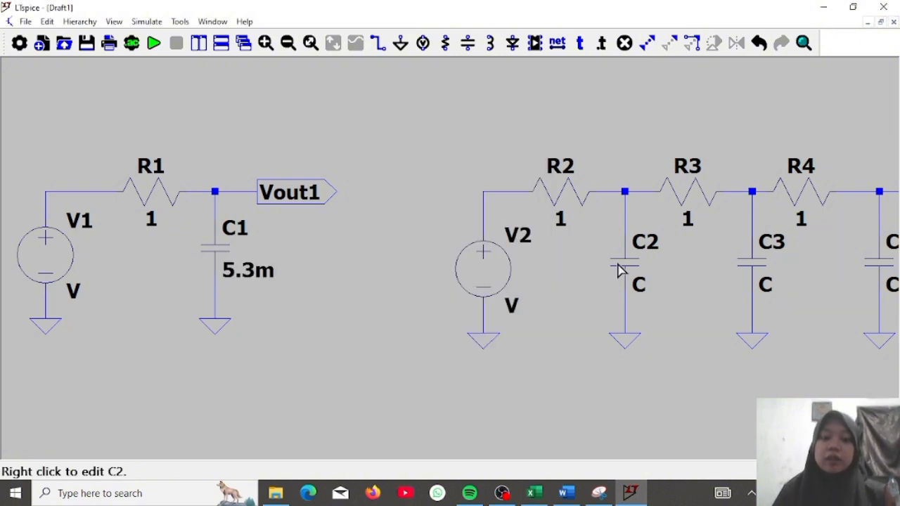
pyautogui.rightClick(619, 271)
pyautogui.write('5.3m')
pyautogui.press('Return')
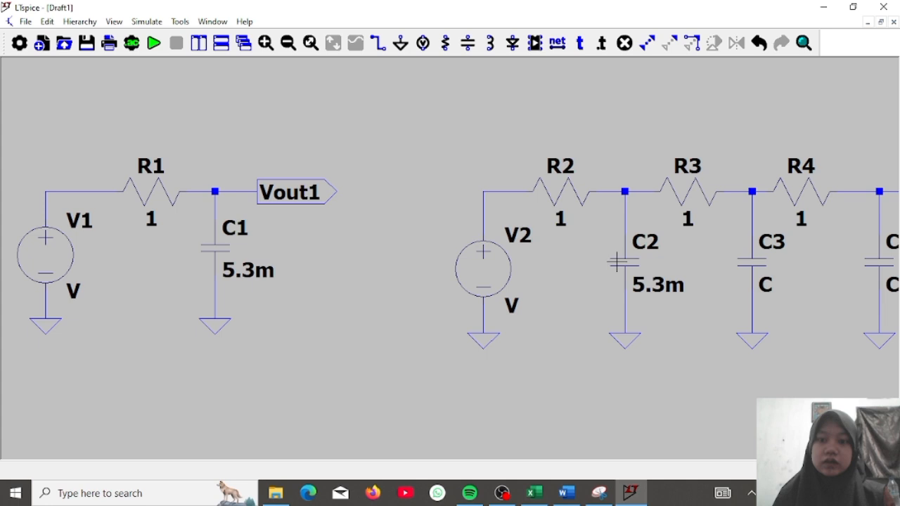
pyautogui.rightClick(759, 273)
pyautogui.write('5')
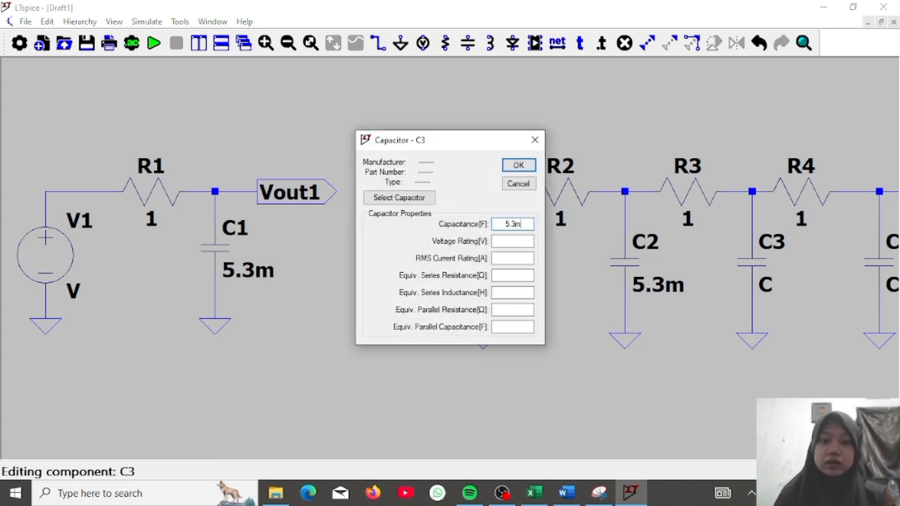
pyautogui.write('.3m')
pyautogui.press('Return')
pyautogui.rightClick(884, 266)
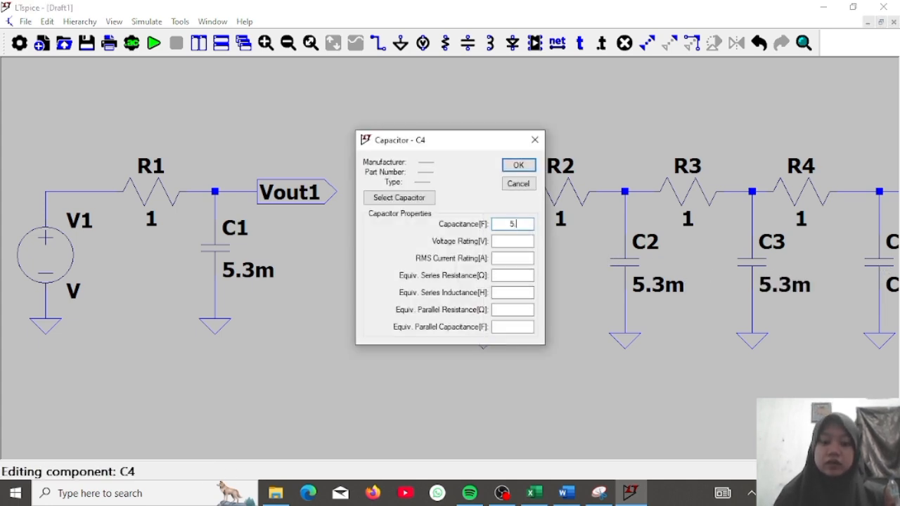
pyautogui.write('5.3m')
pyautogui.press('Return')
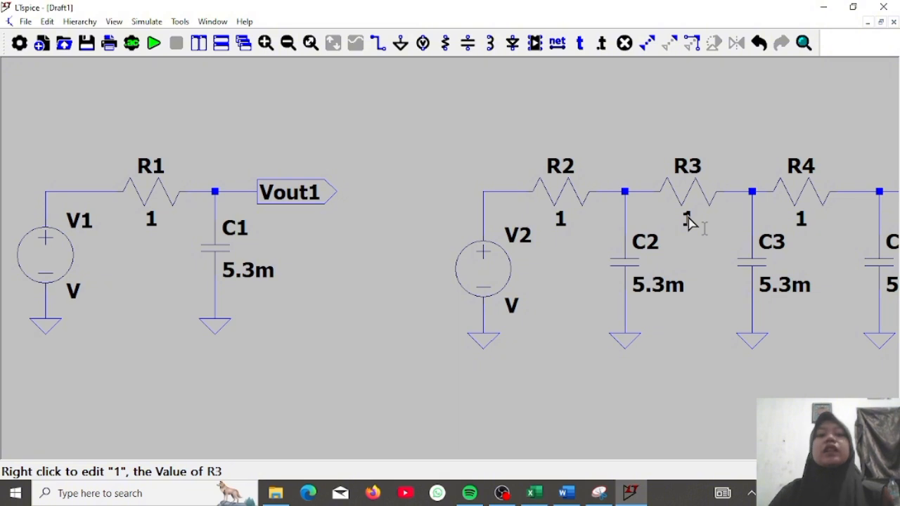
# - Place the comment "LPF Pasif 1" above the single-stage circuit and "LPF Pasif 2" above the three-stage circuit
pyautogui.click(577, 45)
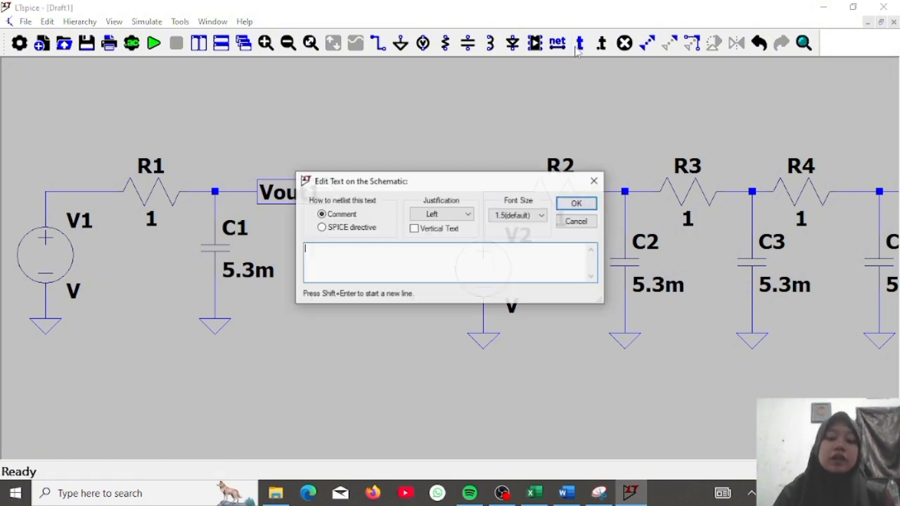
pyautogui.write('HP')
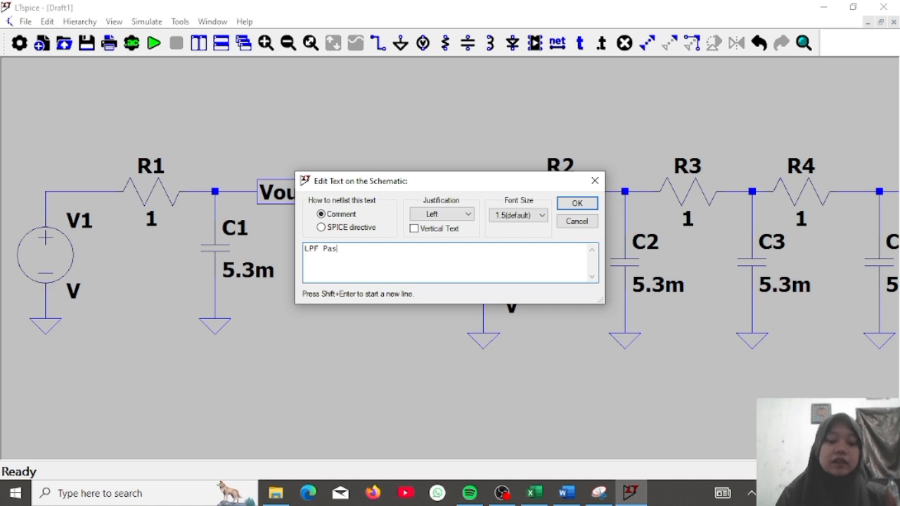
pyautogui.write('F Pasif 1')
pyautogui.press('Return')
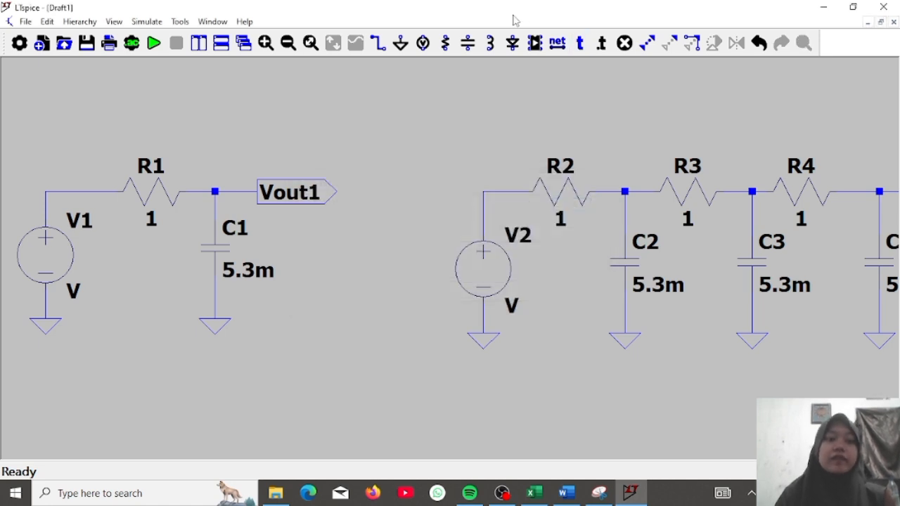
pyautogui.click(116, 121)
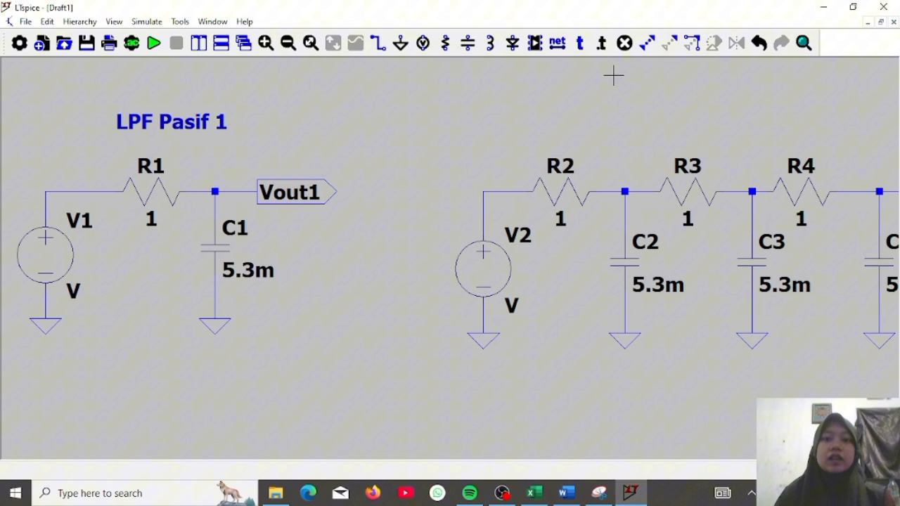
pyautogui.click(580, 43)
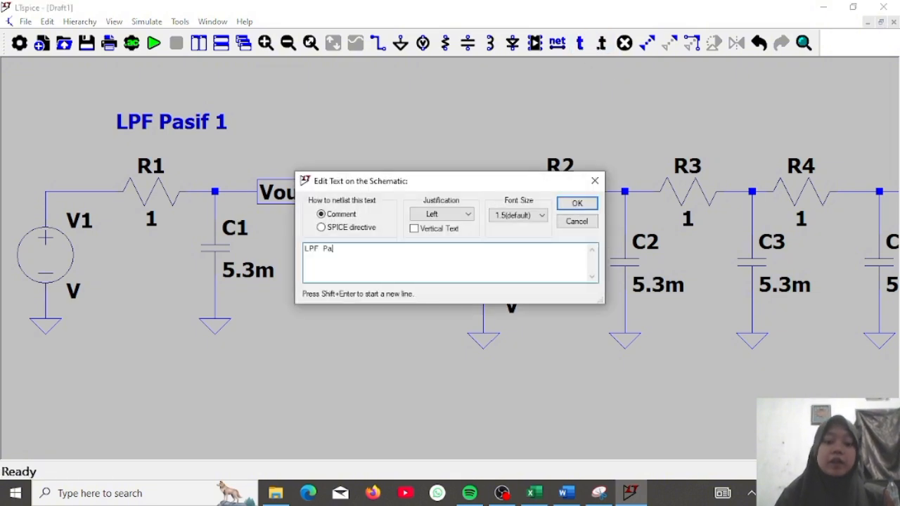
pyautogui.press('Return')
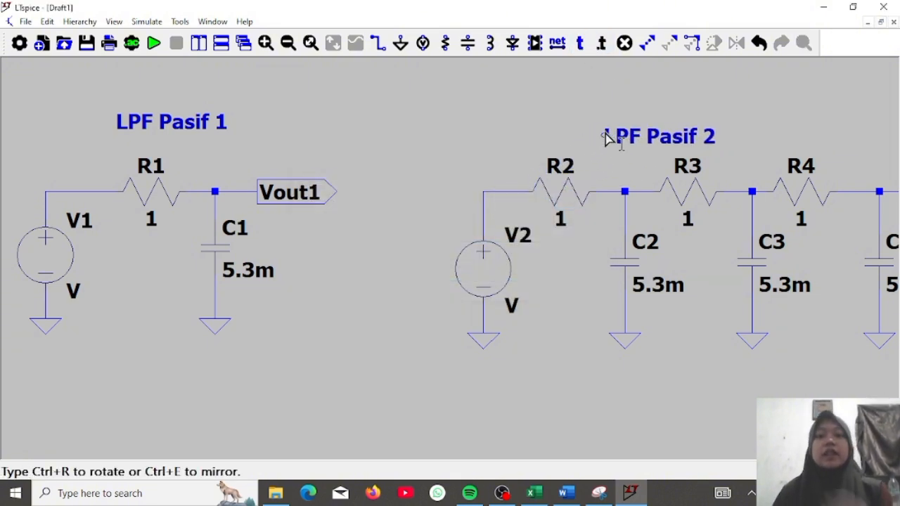
pyautogui.click(659, 121)
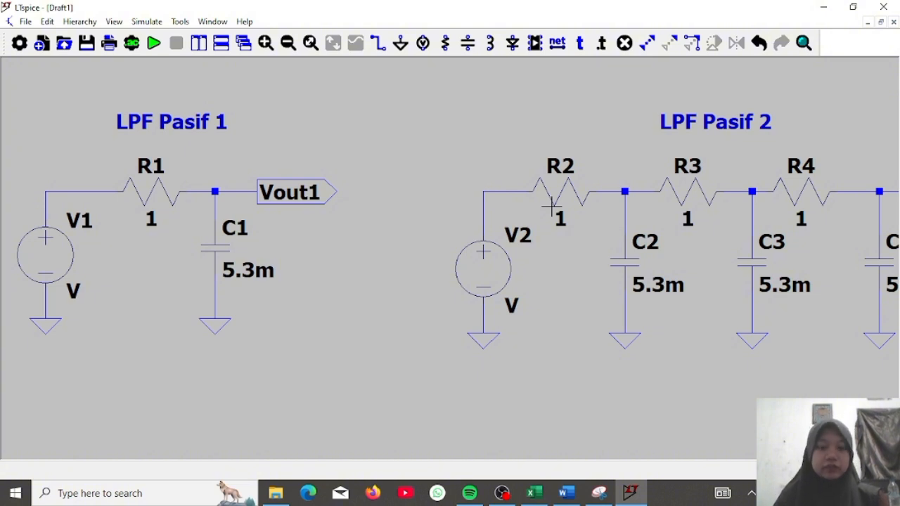
# - Make V1 a SINE source with a DC offset of 0 V and an amplitude of 5 V
pyautogui.rightClick(52, 265)
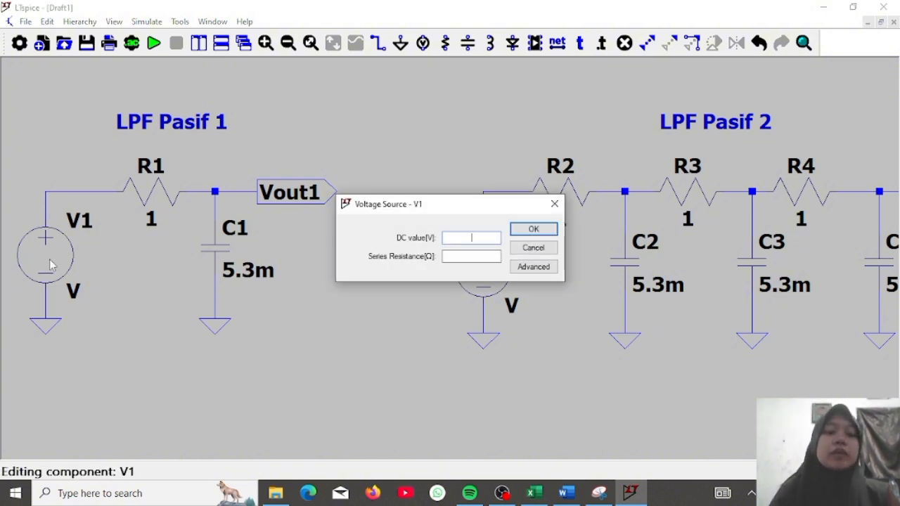
pyautogui.click(533, 267)
pyautogui.click(327, 152)
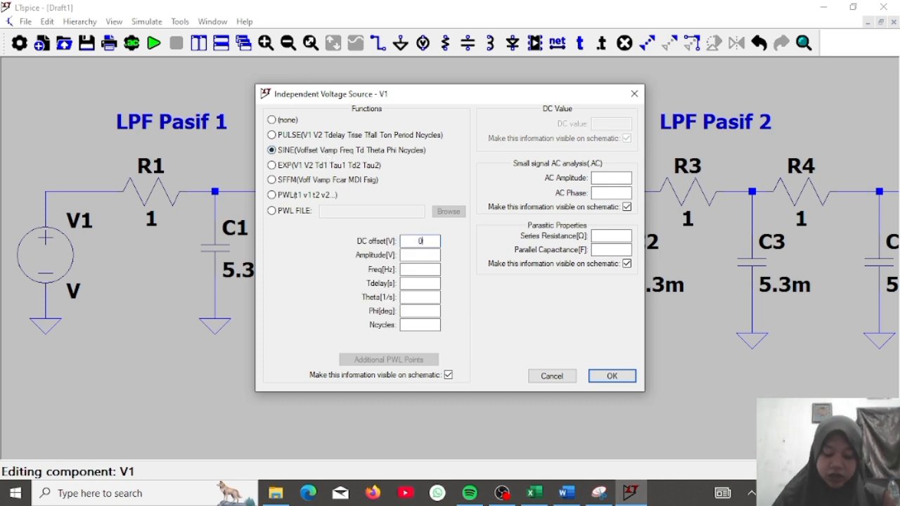
pyautogui.click(417, 256)
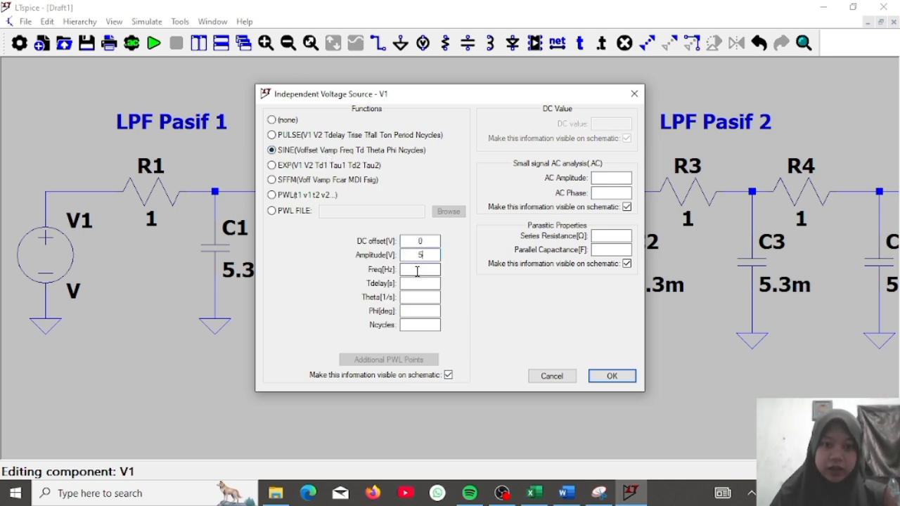
pyautogui.click(417, 272)
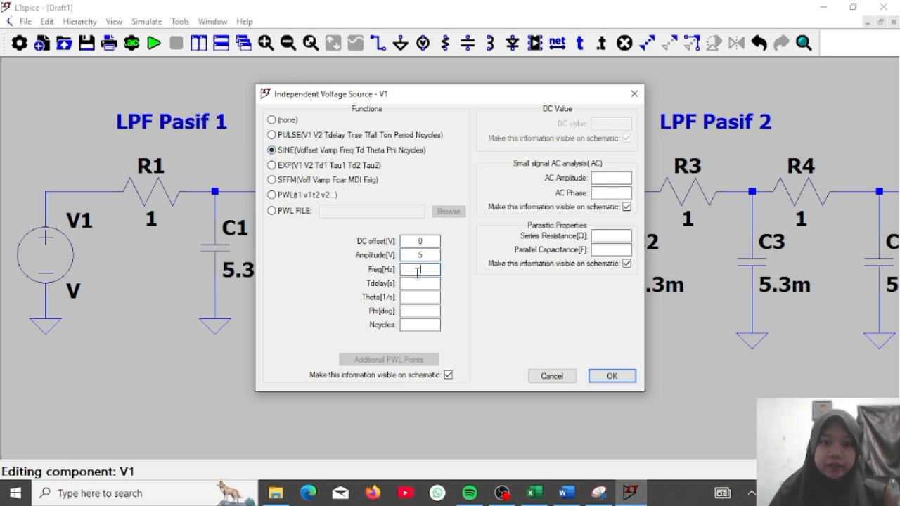
# - Switch to Excel and begin the low-pass frequency formula in cell B8 with =1/(2*3
pyautogui.click(528, 494)
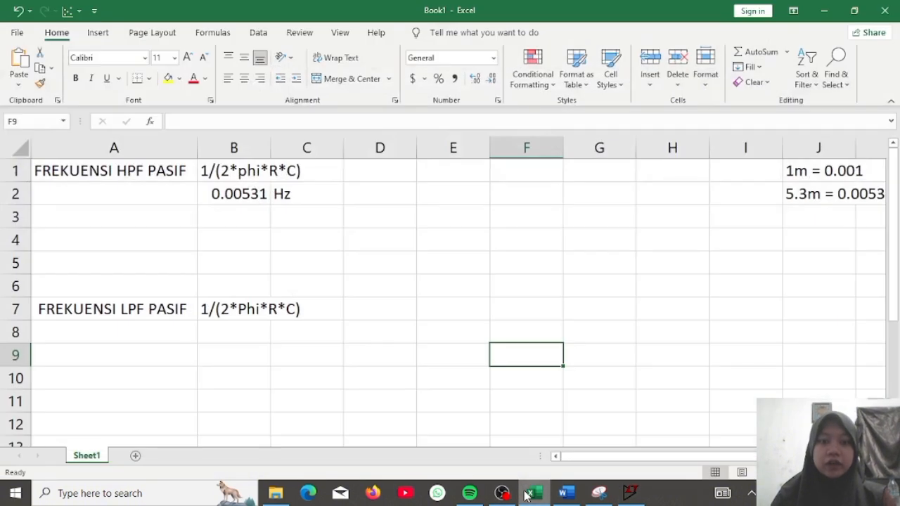
pyautogui.doubleClick(222, 331)
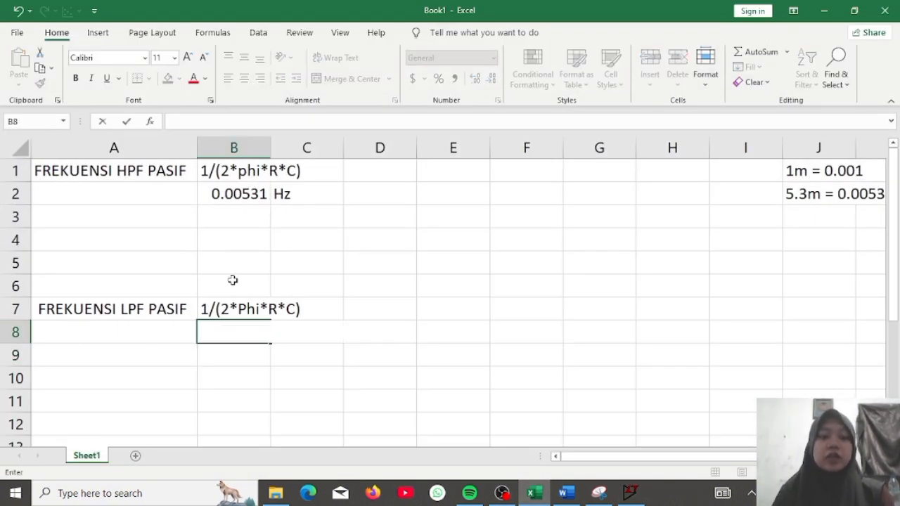
pyautogui.write('=1/')
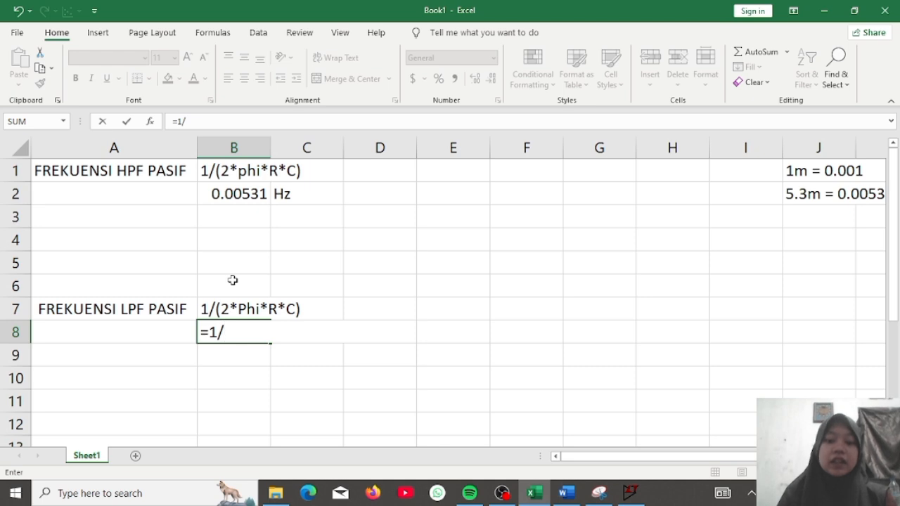
pyautogui.write('(2*3.')
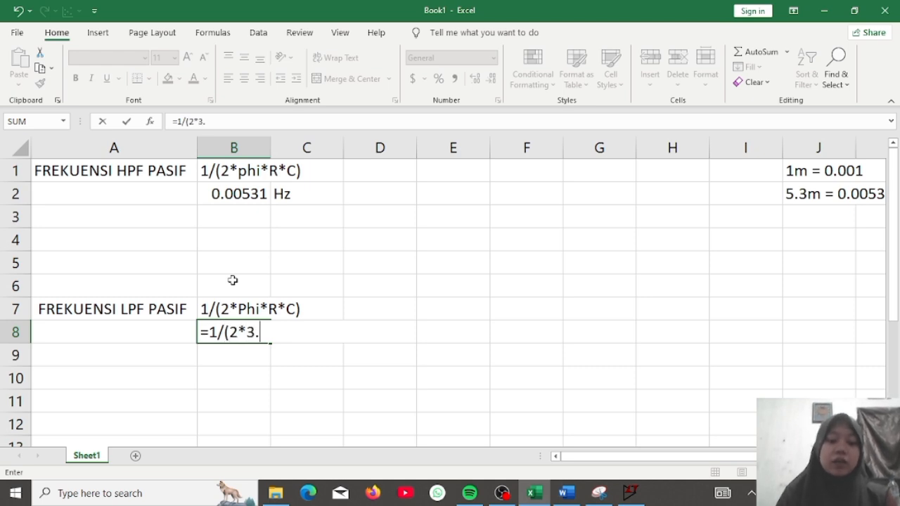
# - Complete the LPF cutoff frequency formula in cell B8 as =1/(2*3.14*1*0.0053)
pyautogui.write('14*1')
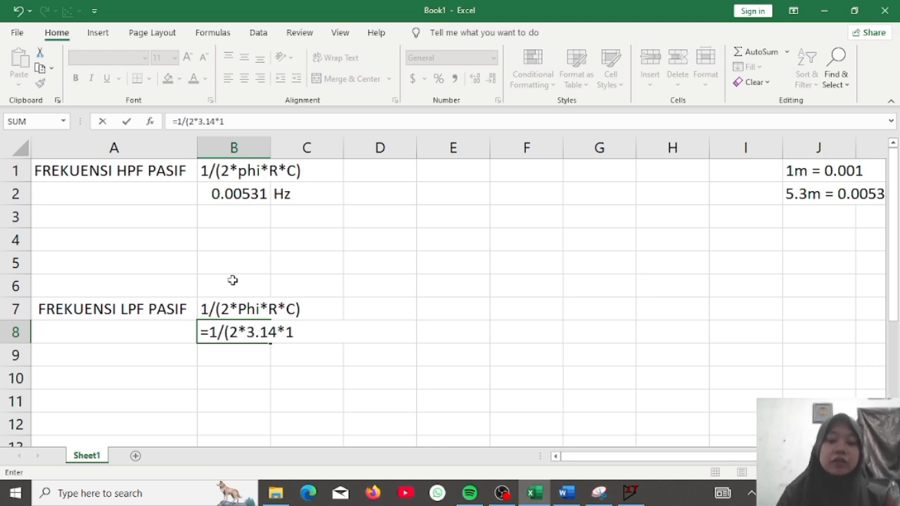
pyautogui.write('*0')
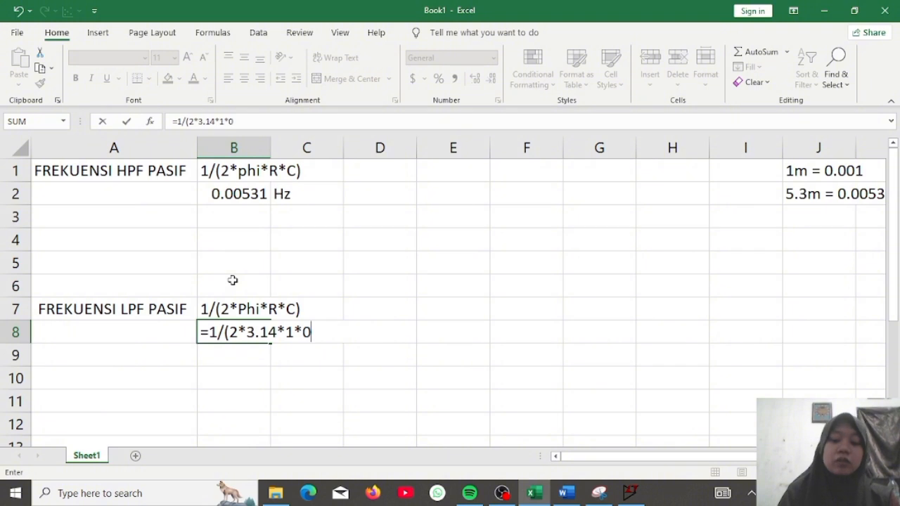
pyautogui.write('.0053')
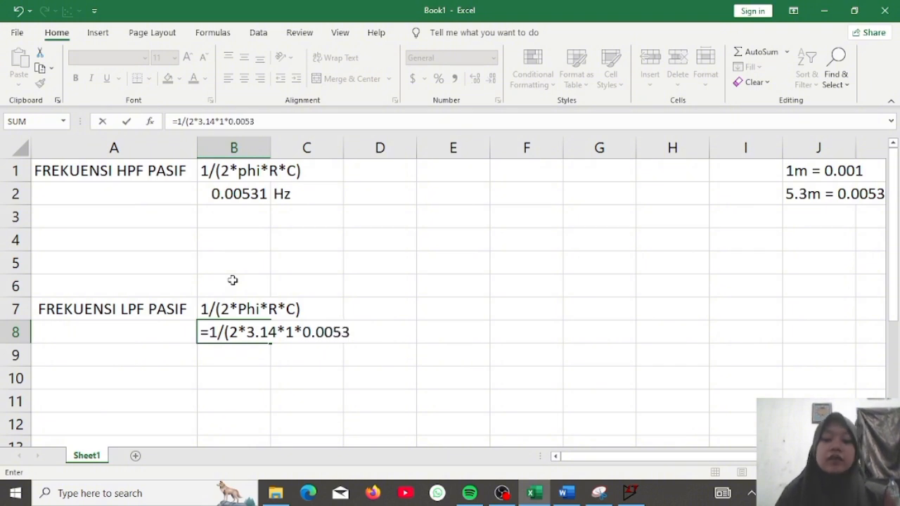
pyautogui.write(')')
pyautogui.press('Return')
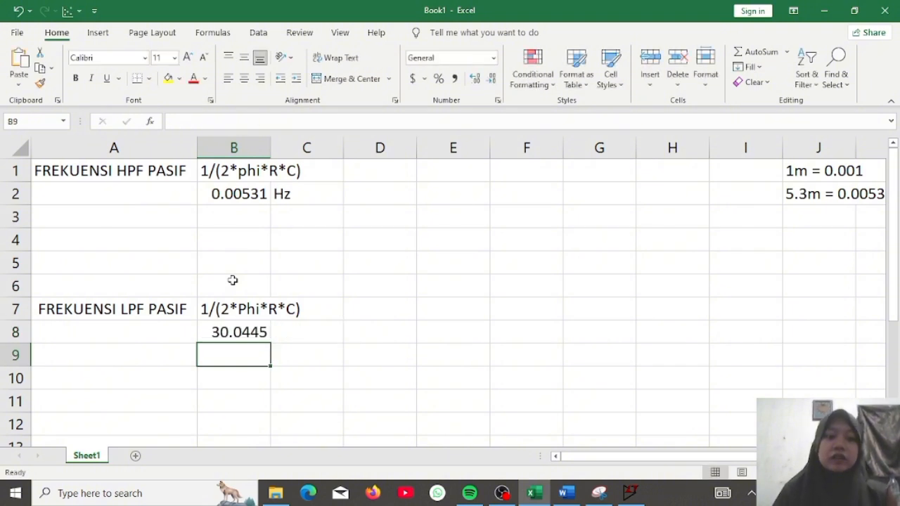
# - Label the LPF frequency result with the unit Hz in cell C8
pyautogui.click(234, 333)
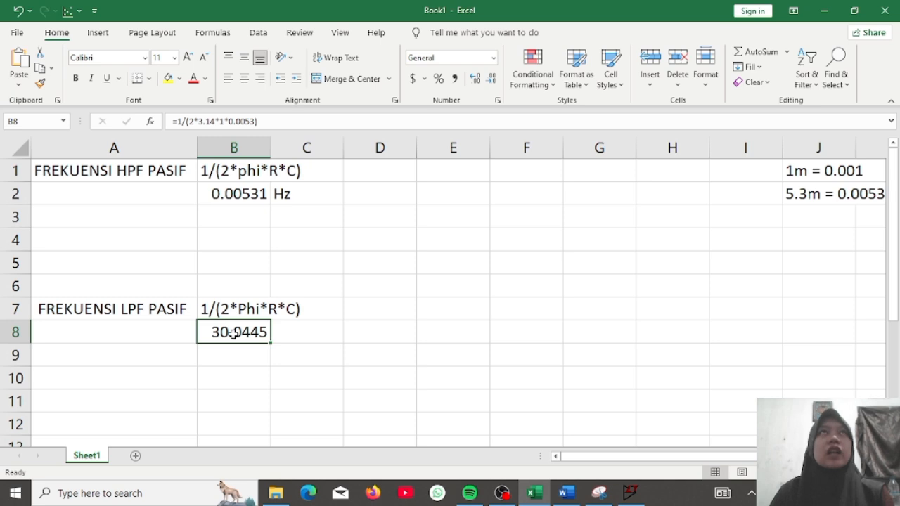
pyautogui.click(299, 329)
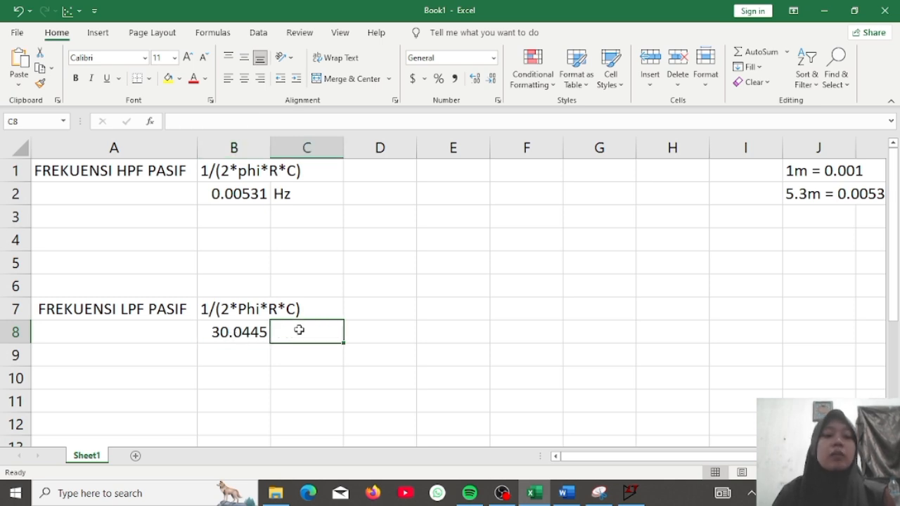
pyautogui.write('Hz')
pyautogui.press('Return')
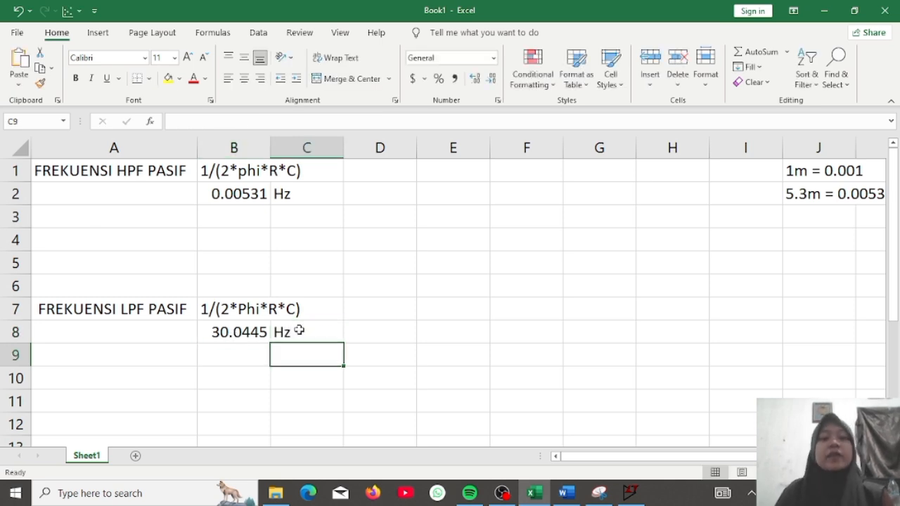
# - Switch to LTspice and complete V1 as a sine source with 0 V offset, 5 V amplitude and 20 Hz frequency
pyautogui.click(630, 493)
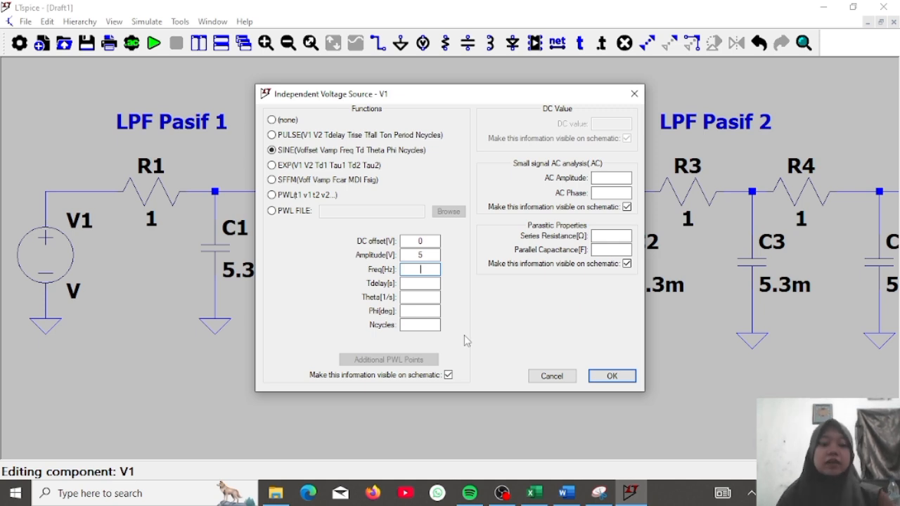
pyautogui.press('Return')
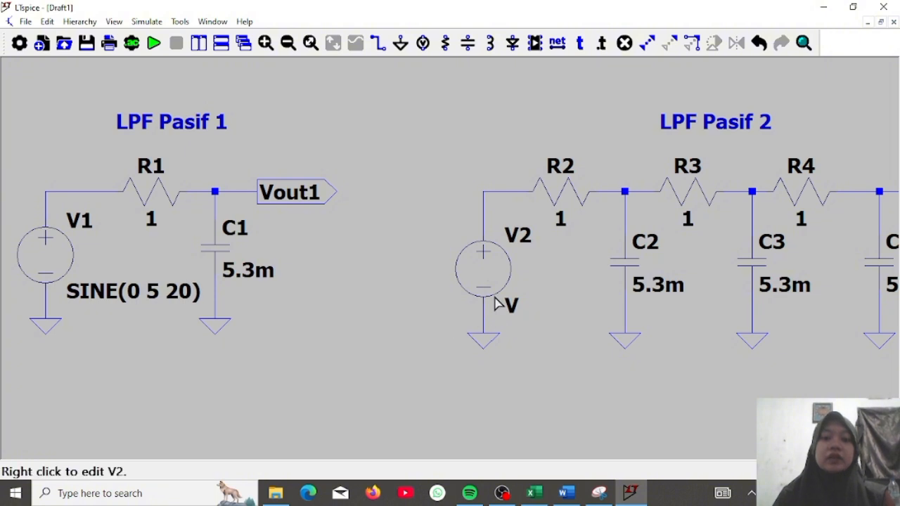
# - Define V2 as a sine source with 0 V DC offset, 5 V amplitude and 20 Hz frequency
pyautogui.rightClick(487, 276)
pyautogui.click(534, 266)
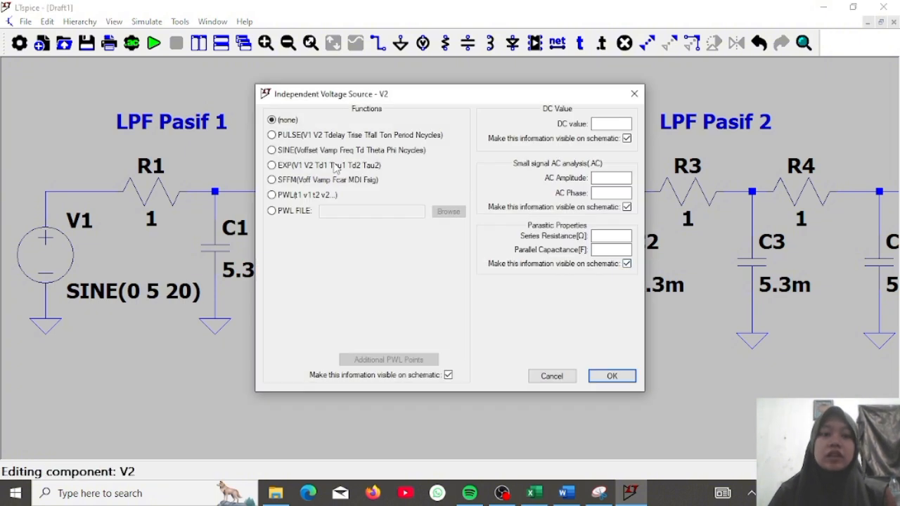
pyautogui.click(318, 155)
pyautogui.click(416, 241)
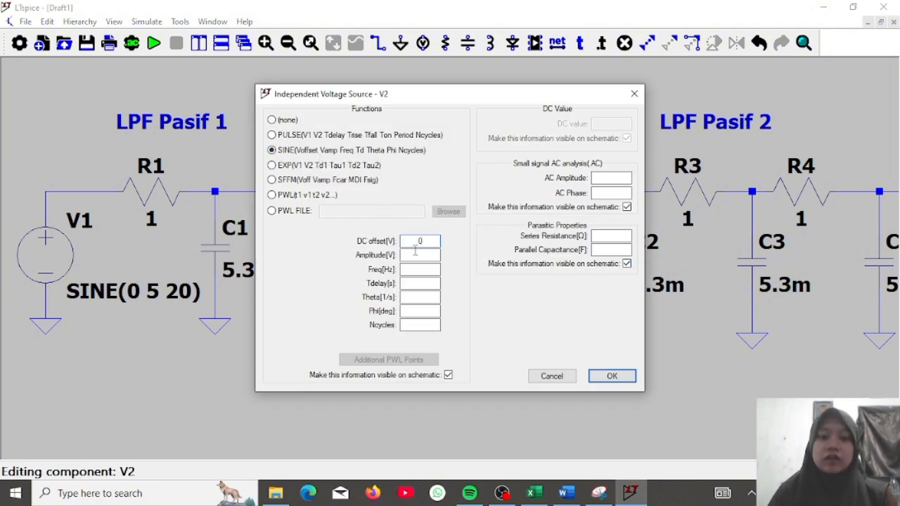
pyautogui.click(415, 255)
pyautogui.click(416, 272)
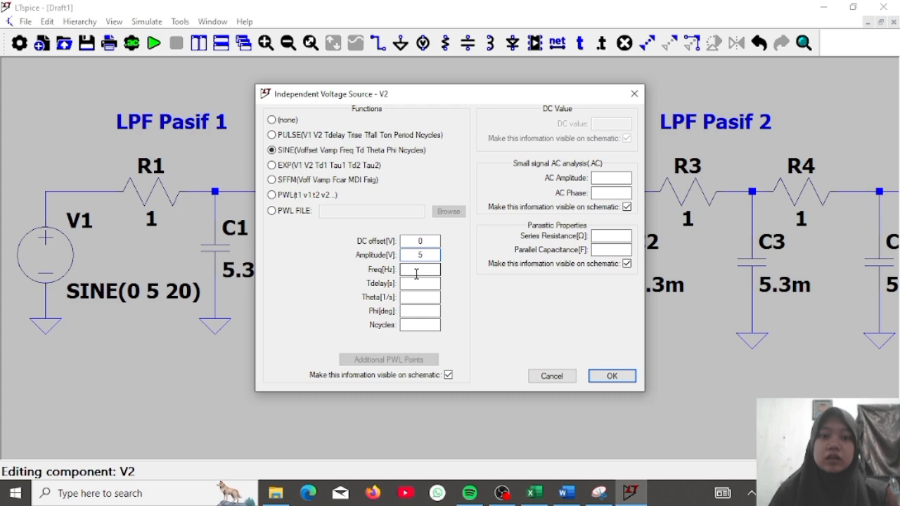
pyautogui.press('Return')
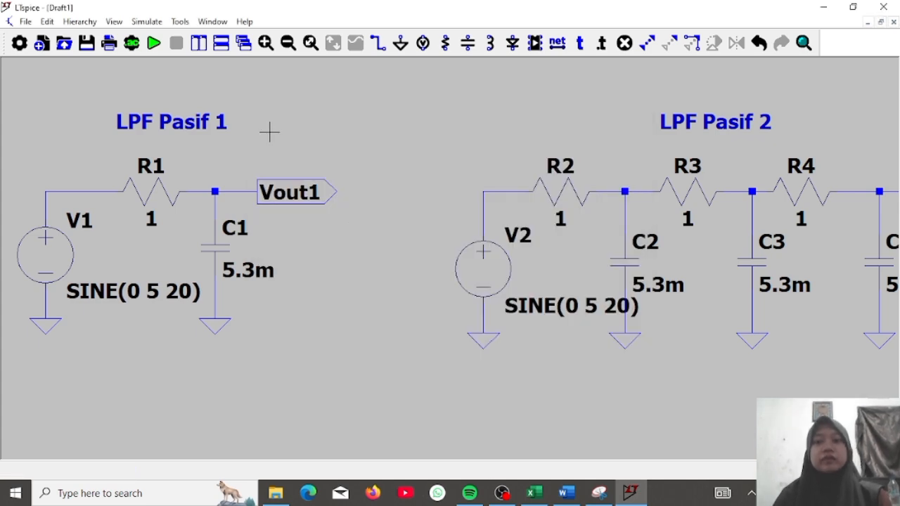
# - Configure and run a transient analysis with stop time 1000ms, data saving from 0, maximum timestep 0.001 and external DC supplies starting at 0V
pyautogui.click(159, 50)
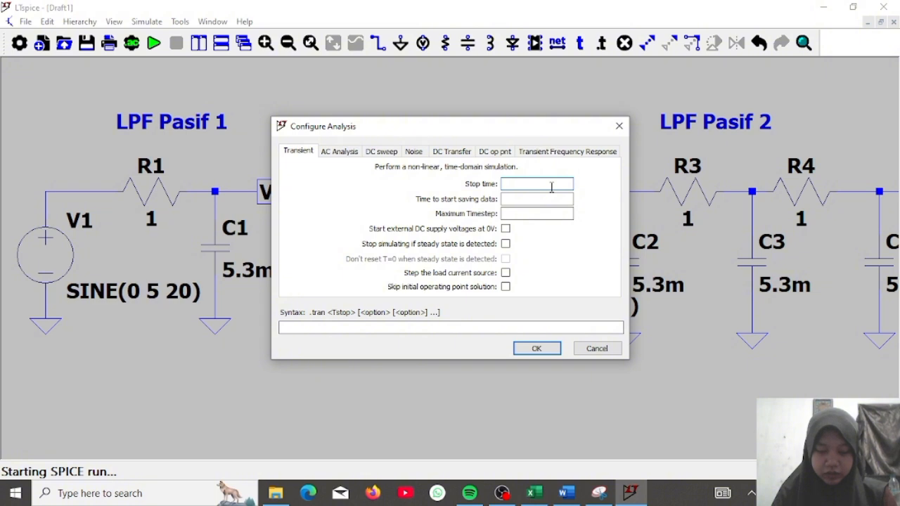
pyautogui.click(535, 200)
pyautogui.write('0')
pyautogui.click(527, 213)
pyautogui.write('0.001')
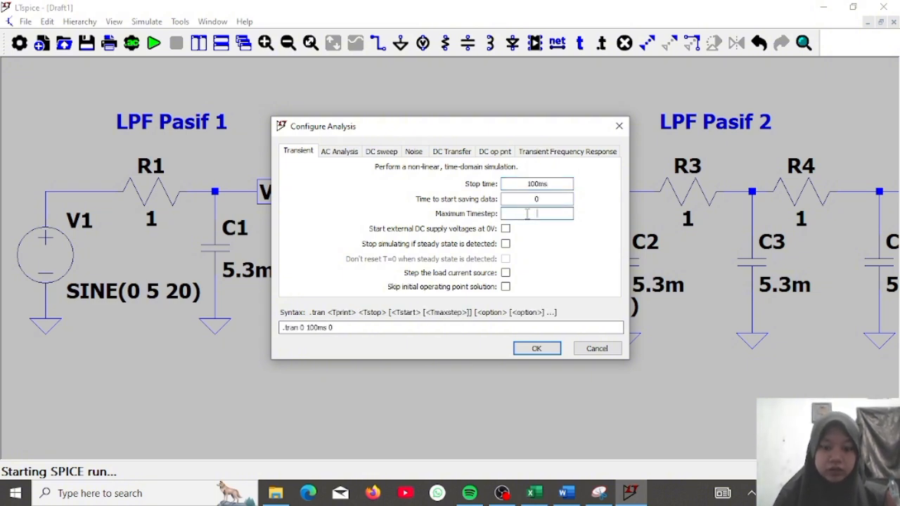
pyautogui.click(506, 228)
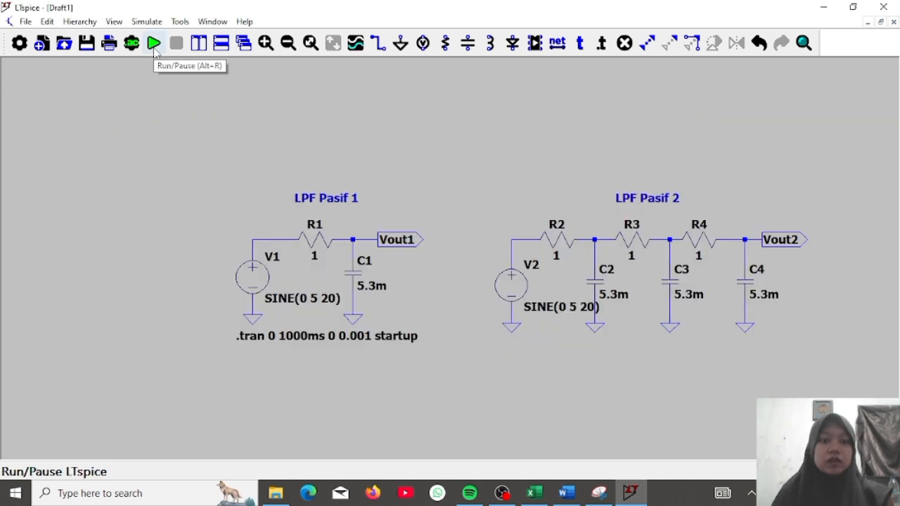
pyautogui.click(154, 43)
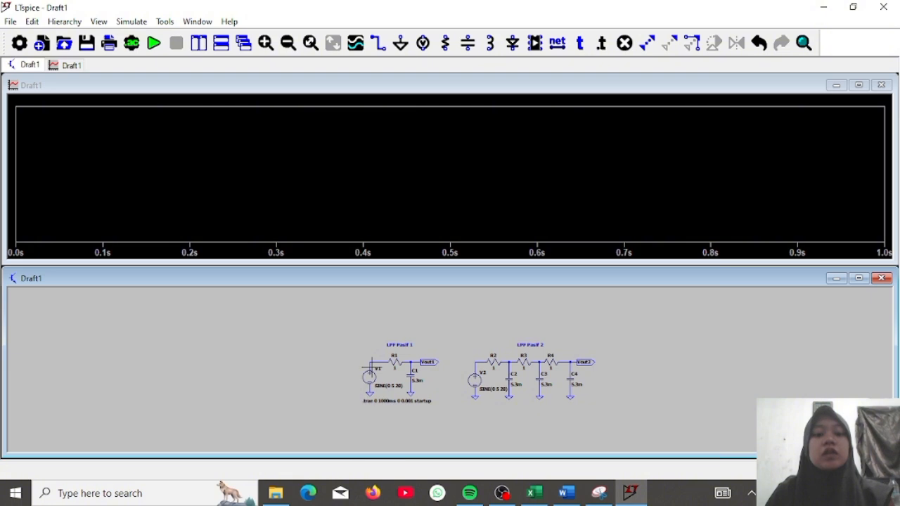
# - Plot the input voltage at V1's output node and add two empty plot panes above it
pyautogui.click(374, 362)
pyautogui.rightClick(400, 128)
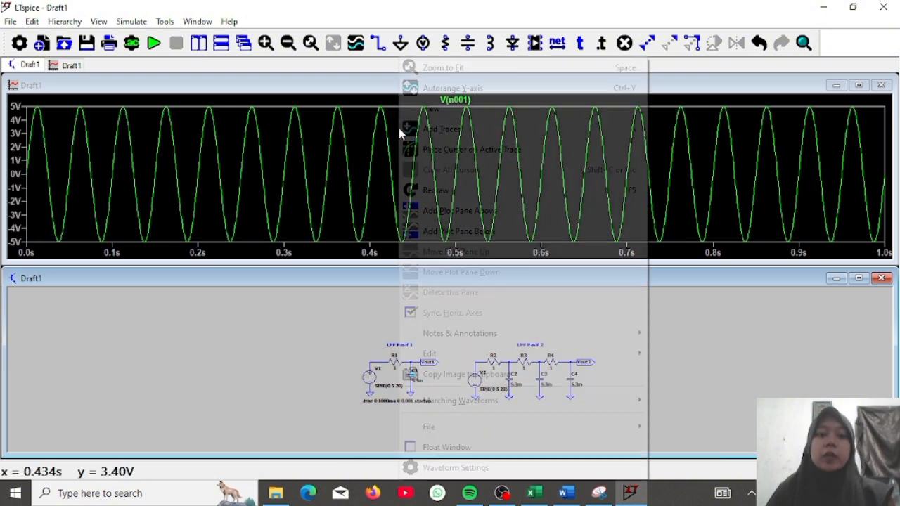
pyautogui.click(415, 210)
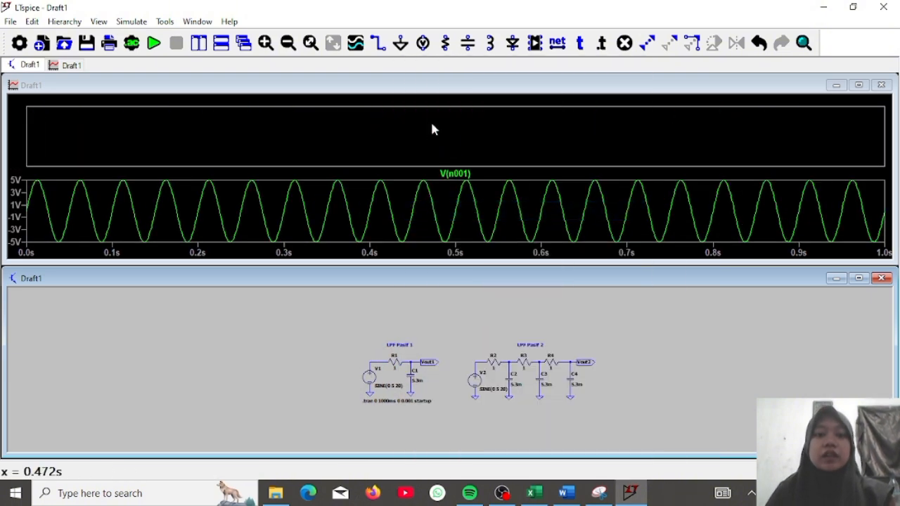
pyautogui.rightClick(431, 126)
pyautogui.click(439, 208)
# - Plot Vout1 in the middle pane and Vout2 in the upper pane, and maximize the waveform window
pyautogui.click(422, 175)
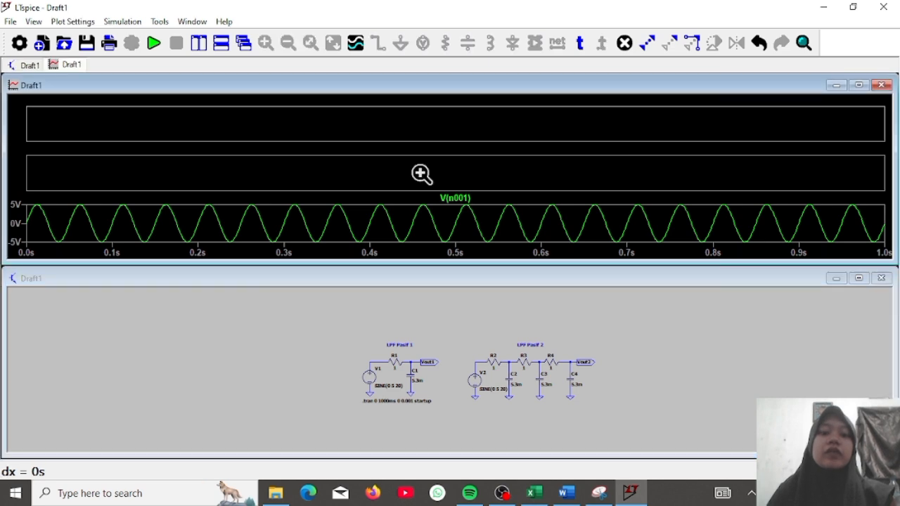
pyautogui.click(425, 362)
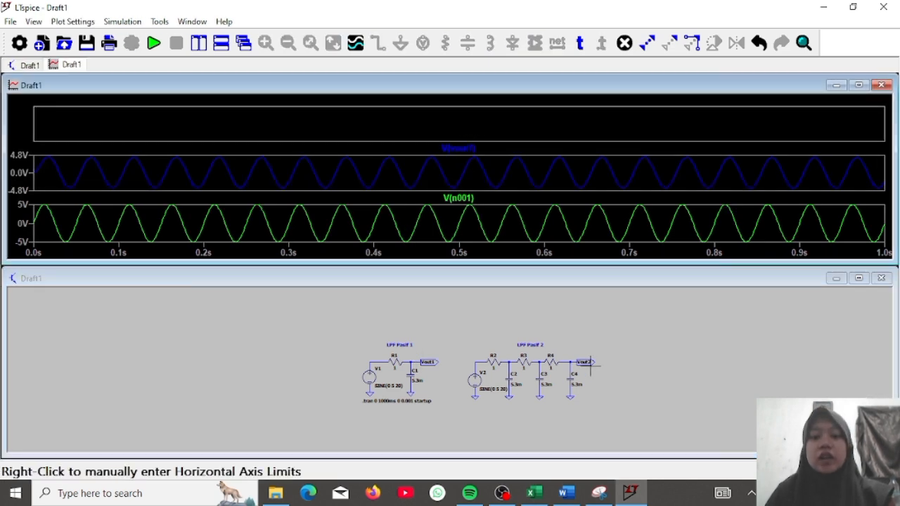
pyautogui.click(573, 361)
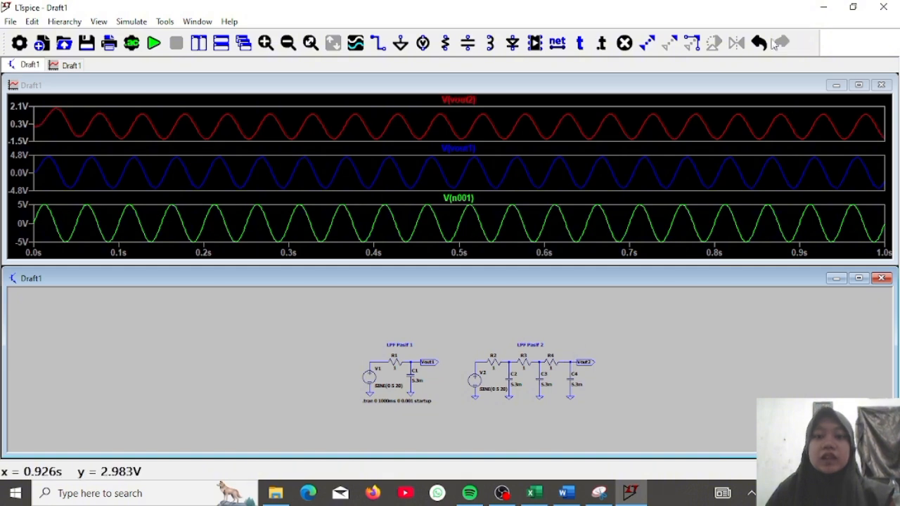
pyautogui.click(858, 85)
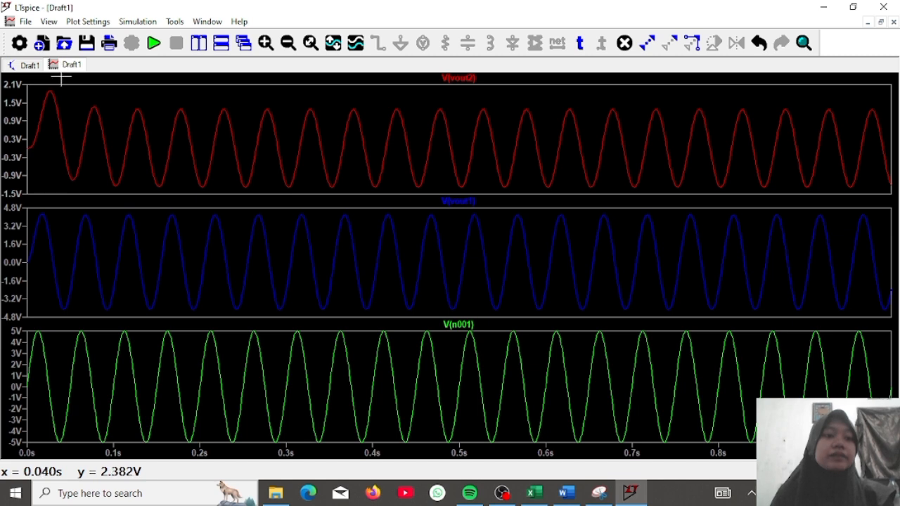
# - Return to the schematic and change the frequency of source V1 to 100 Hz
pyautogui.click(28, 65)
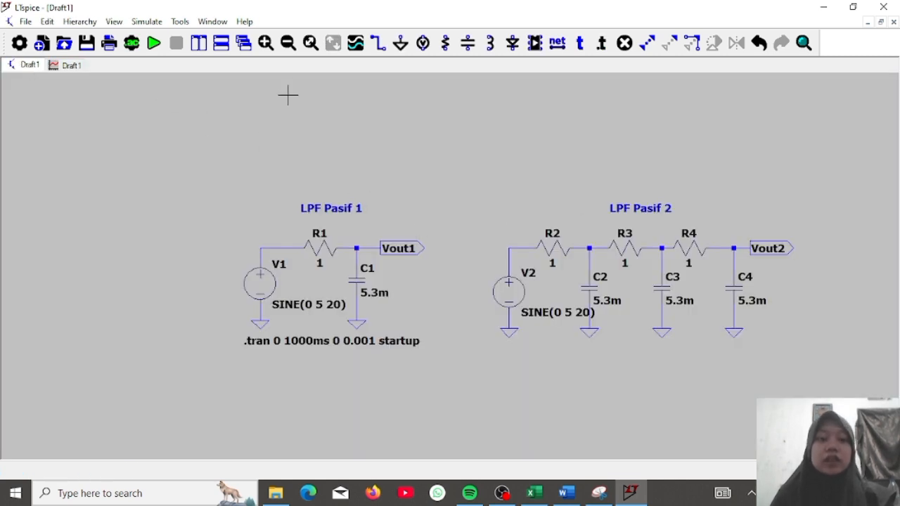
pyautogui.rightClick(263, 287)
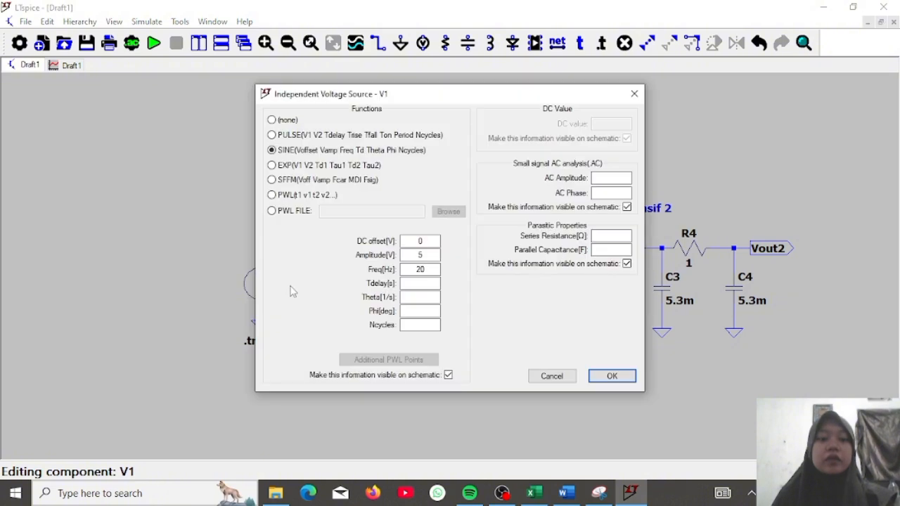
pyautogui.click(426, 271)
pyautogui.click(426, 272)
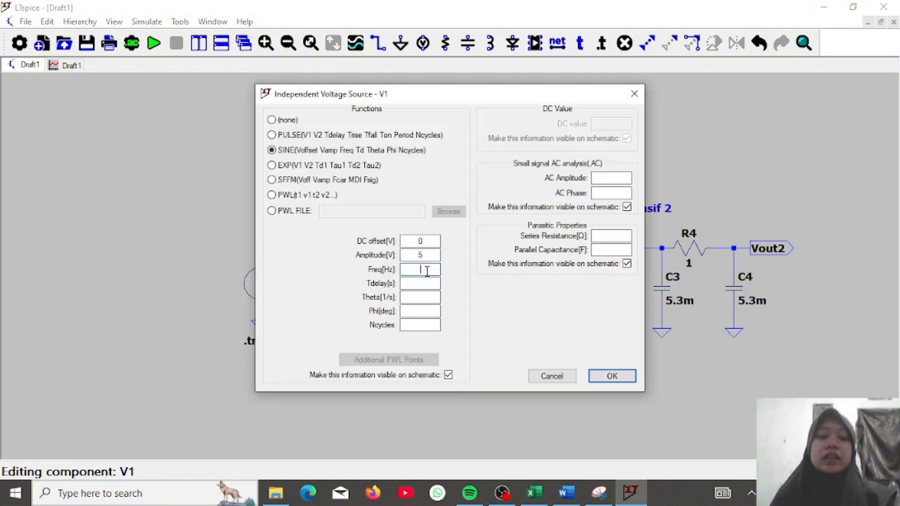
pyautogui.write('1000')
pyautogui.press('BackSpace')
pyautogui.press('Return')
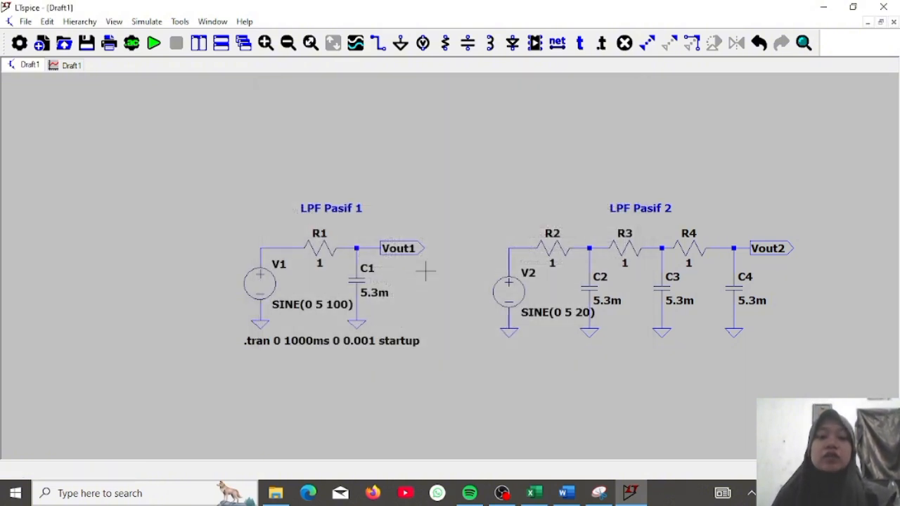
# - Change the frequency of source V2 to 100 Hz
pyautogui.rightClick(508, 288)
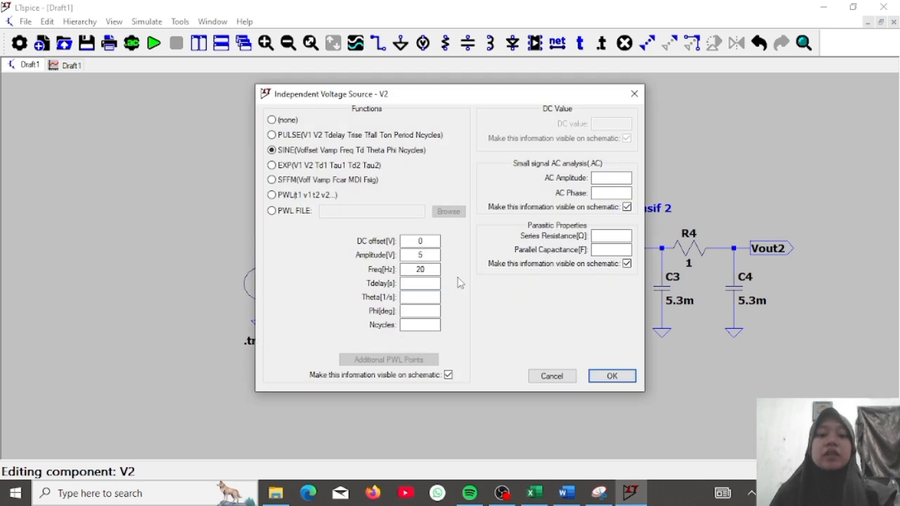
pyautogui.click(431, 272)
pyautogui.write('100')
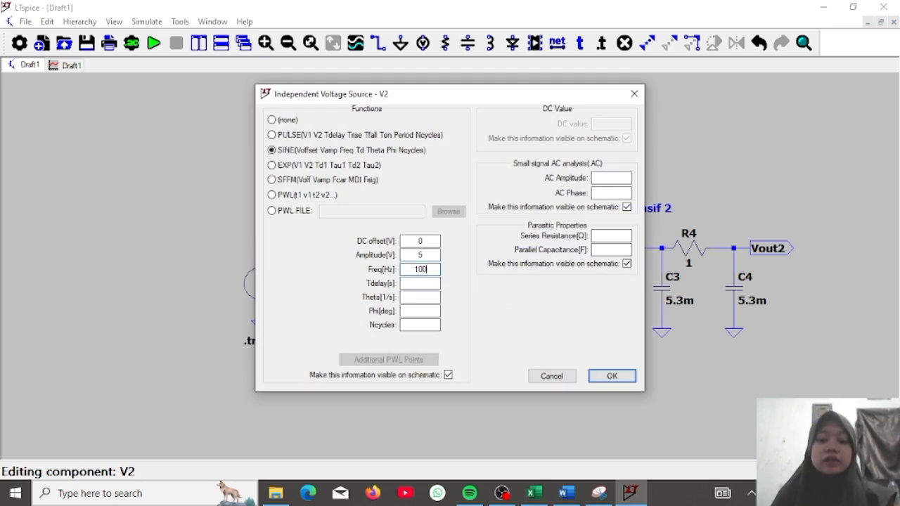
pyautogui.press('Return')
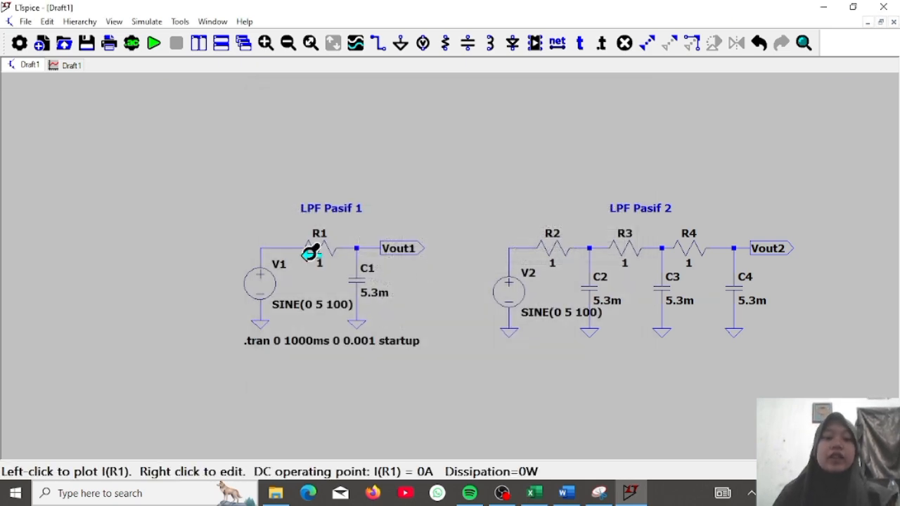
# - Rerun the simulation and zoom the maximized waveforms in to roughly the first 480 ms
pyautogui.click(153, 44)
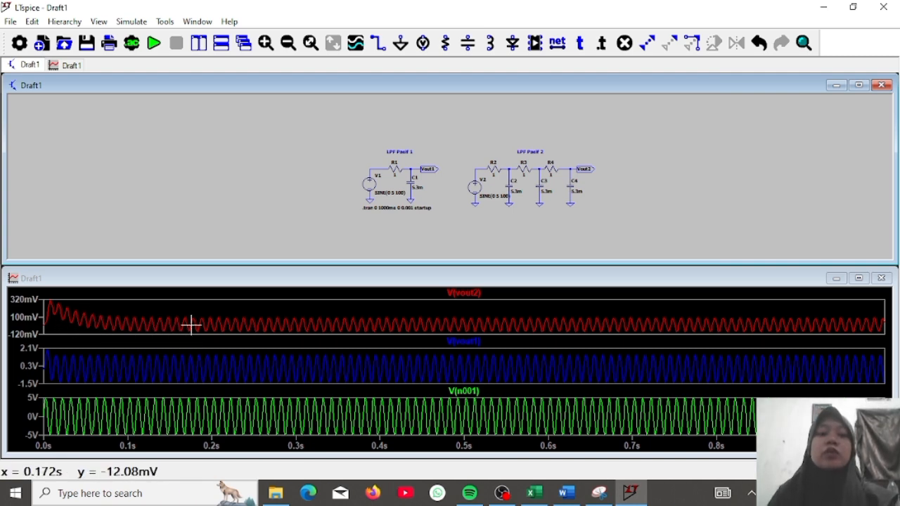
pyautogui.click(858, 278)
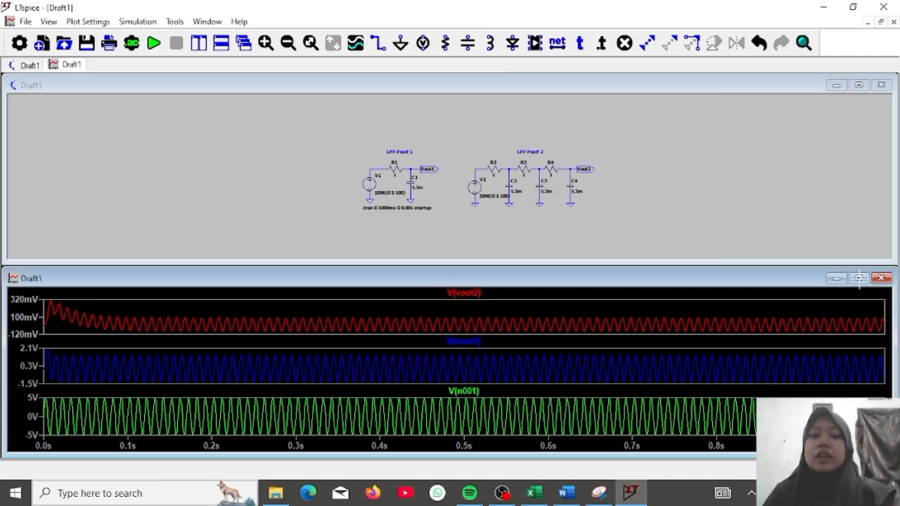
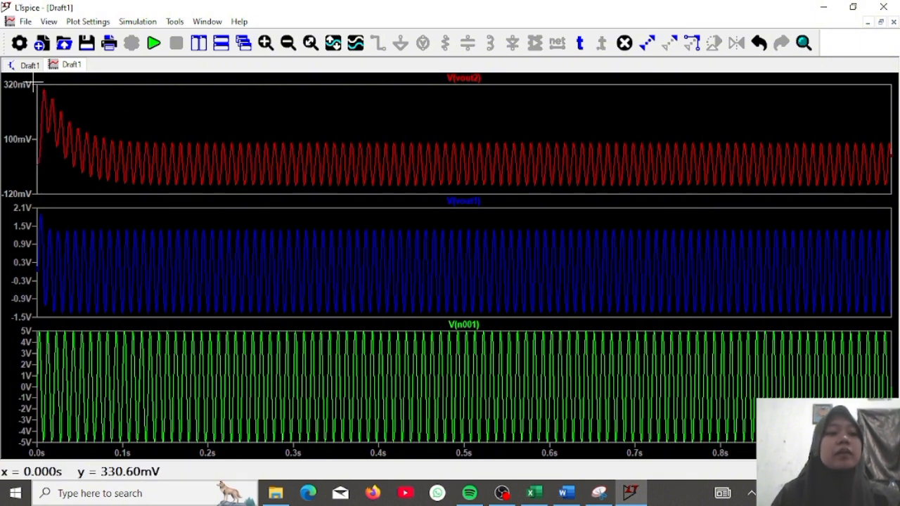
pyautogui.moveTo(41, 86); pyautogui.dragTo(418, 436)
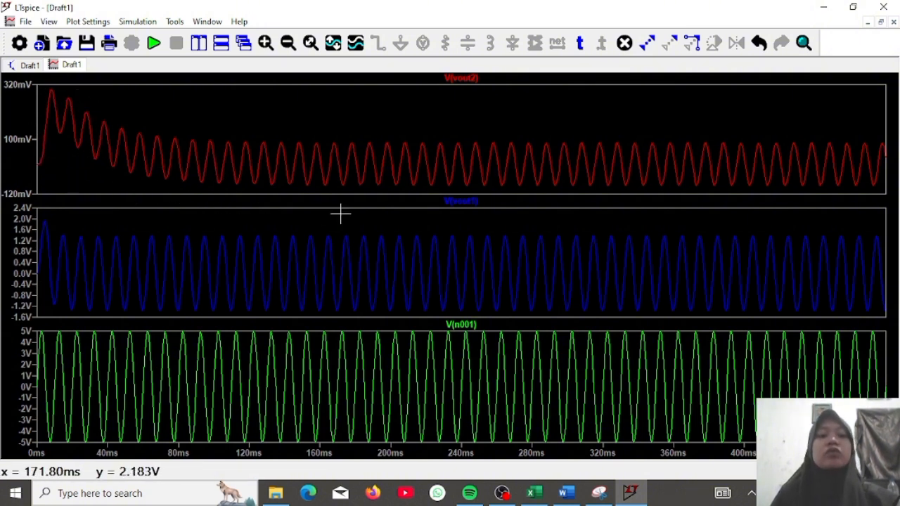
# - Zoom the waveform plot to fit all simulated data
pyautogui.rightClick(204, 110)
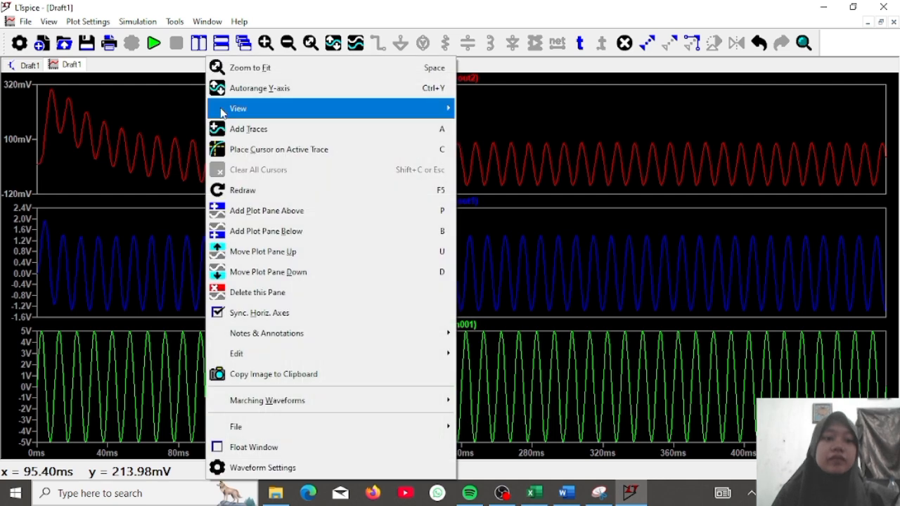
pyautogui.click(247, 70)
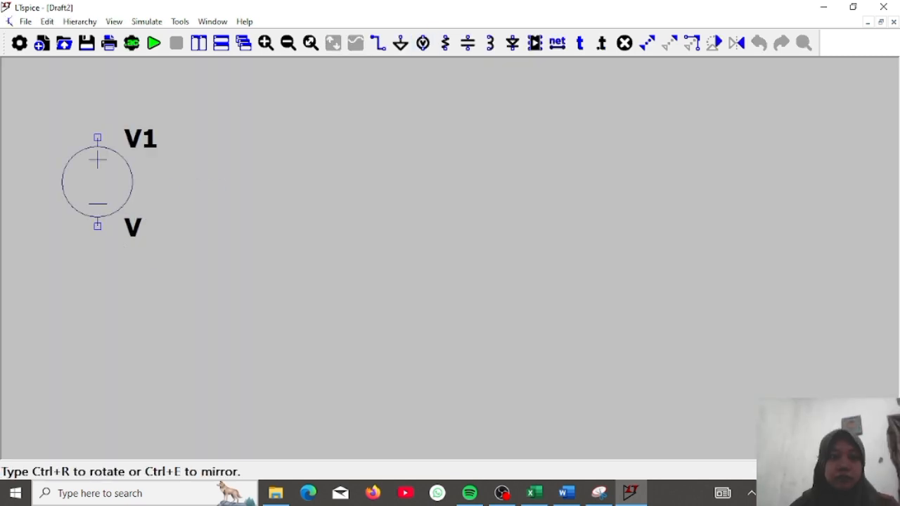
# - Place two voltage sources, one above the other, at the left side of the new schematic
pyautogui.click(43, 364)
pyautogui.press('Escape')
pyautogui.scroll(-1, 86, 342)
# - Add three LT1057 op-amps: one beside each voltage source and a third further right, between their heights
pyautogui.click(535, 43)
pyautogui.write('lt1057')
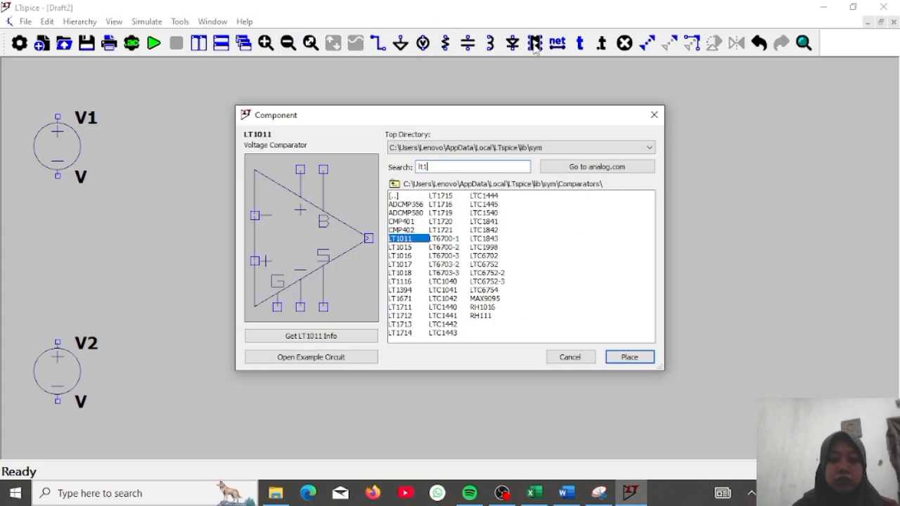
pyautogui.press('Return')
pyautogui.click(281, 116)
pyautogui.click(281, 342)
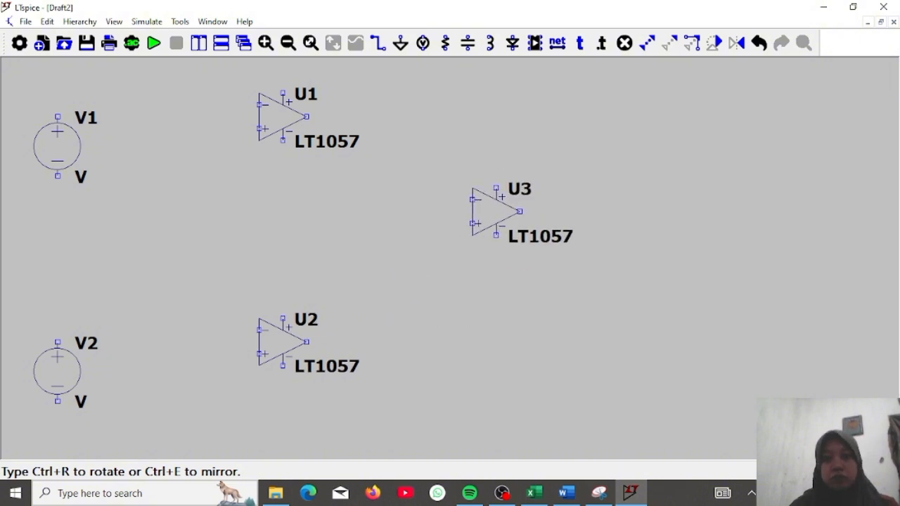
pyautogui.click(520, 223)
pyautogui.press('Escape')
# - Place a vertical resistor up and to the left of op-amp U1 and a horizontal resistor directly above it
pyautogui.click(288, 43)
pyautogui.press('r')
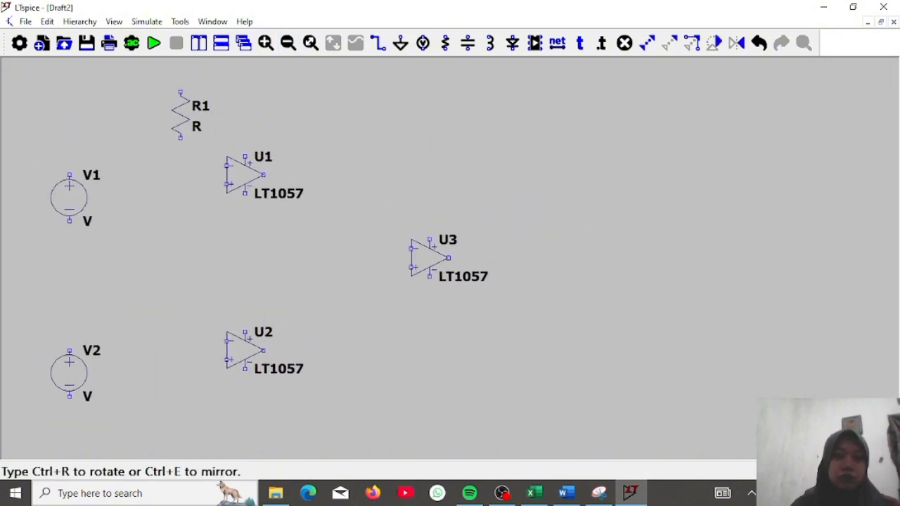
pyautogui.click(180, 86)
pyautogui.hotkey('ctrl', 'r')
pyautogui.click(241, 119)
pyautogui.press('Escape')
# - Place a vertical resistor up and to the left of op-amp U2 and a horizontal resistor directly above it
pyautogui.press('r')
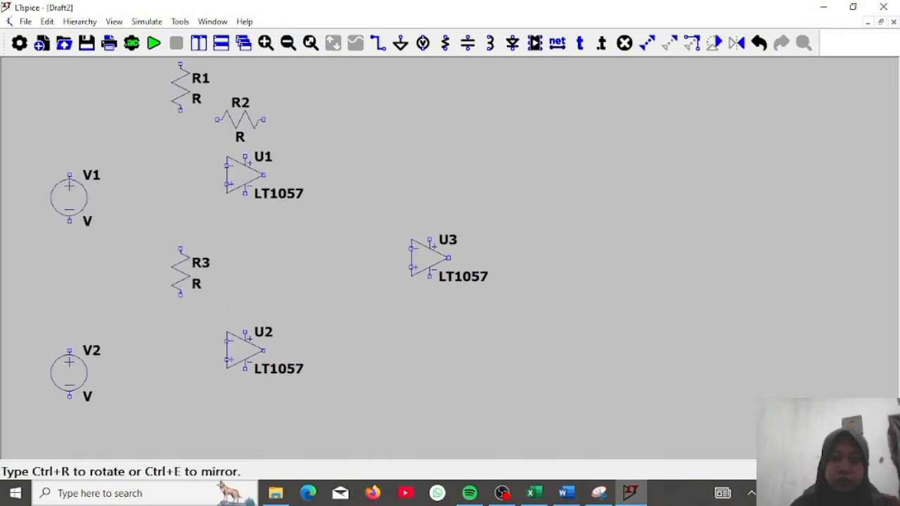
pyautogui.click(180, 270)
pyautogui.hotkey('ctrl', 'r')
pyautogui.click(241, 304)
pyautogui.press('Escape')
# - Place horizontal resistors before U3's two inputs and one above U3, plus a vertical resistor below its non-inverting input
pyautogui.press('r')
pyautogui.hotkey('ctrl', 'r')
pyautogui.click(351, 249)
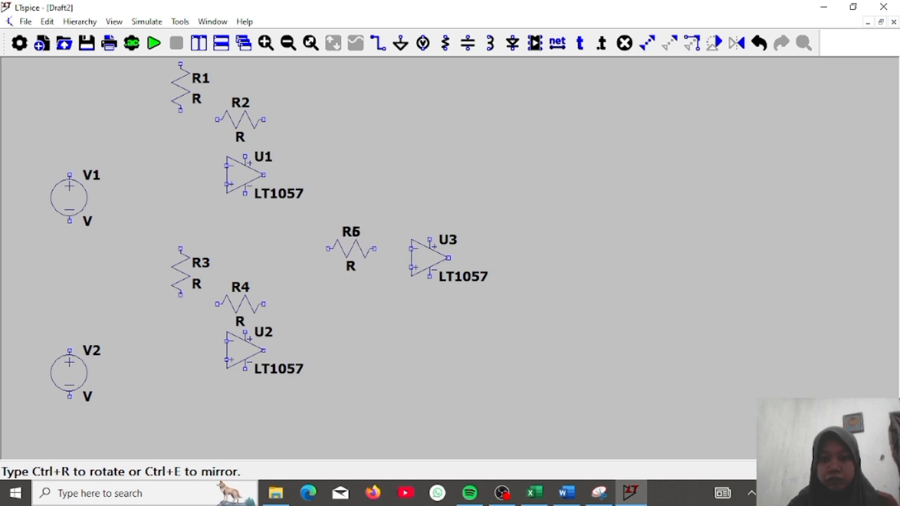
pyautogui.click(425, 184)
pyautogui.click(350, 314)
pyautogui.hotkey('ctrl', 'r')
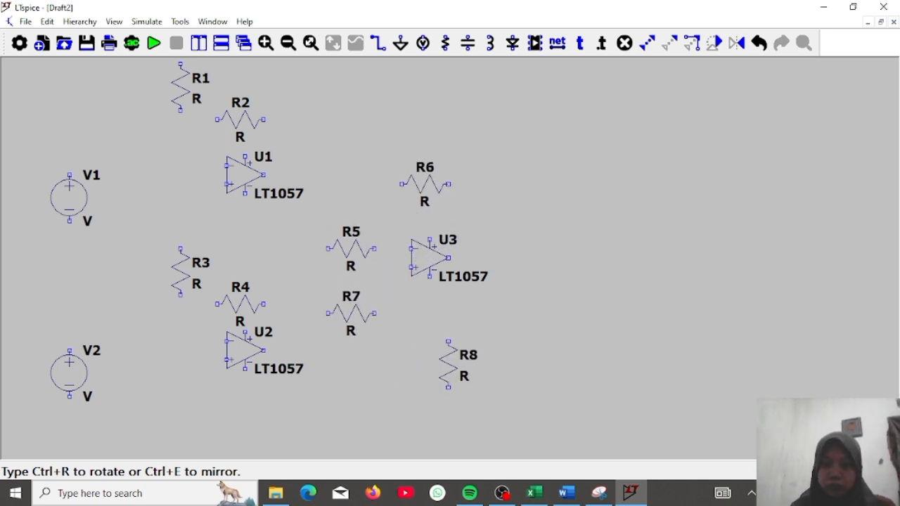
pyautogui.click(392, 364)
# - Wire R1 and R2 to U1's inverting input to form its feedback network
pyautogui.click(378, 42)
pyautogui.click(227, 166)
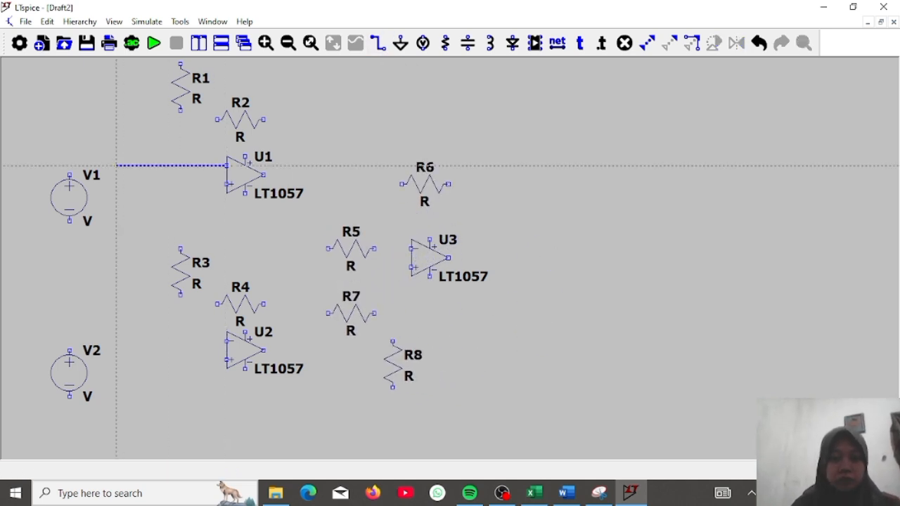
pyautogui.click(181, 166)
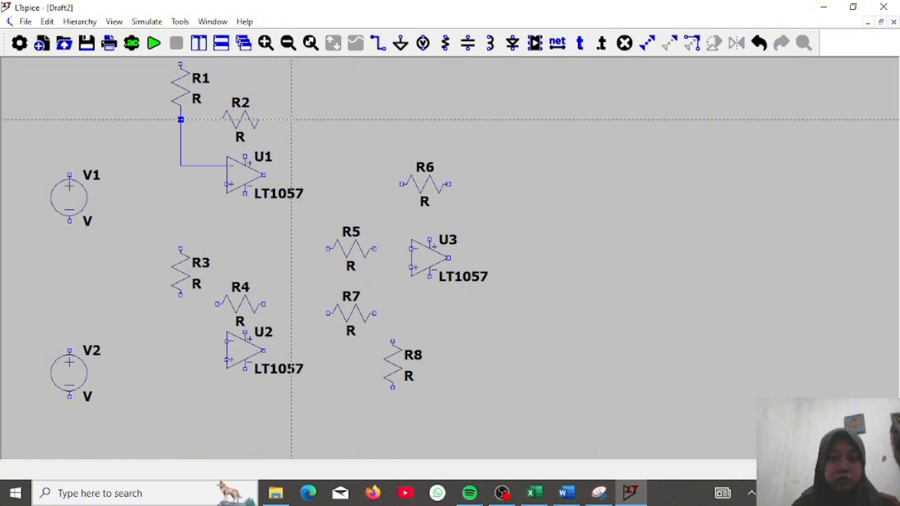
# - Wire U1's output through R5 to U3's inverting input, and join R7 and R8 at U3's non-inverting input
pyautogui.click(310, 175)
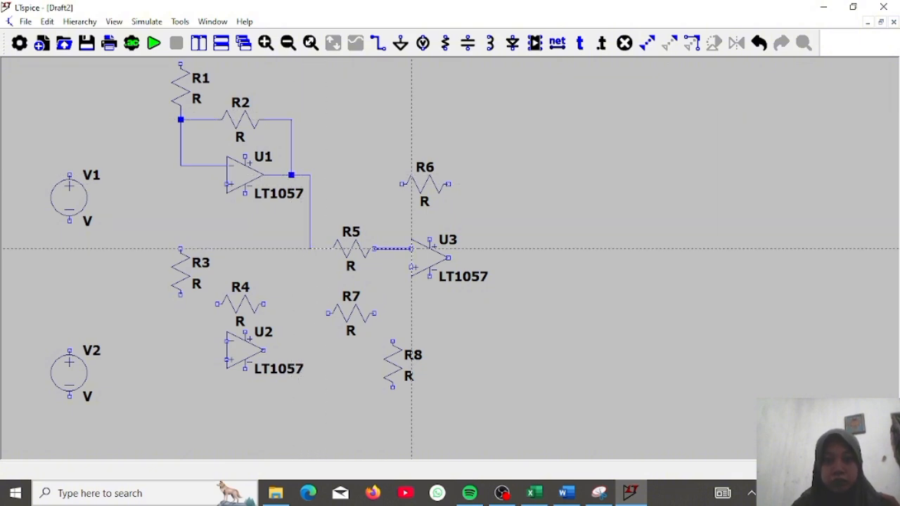
pyautogui.click(412, 248)
pyautogui.click(412, 267)
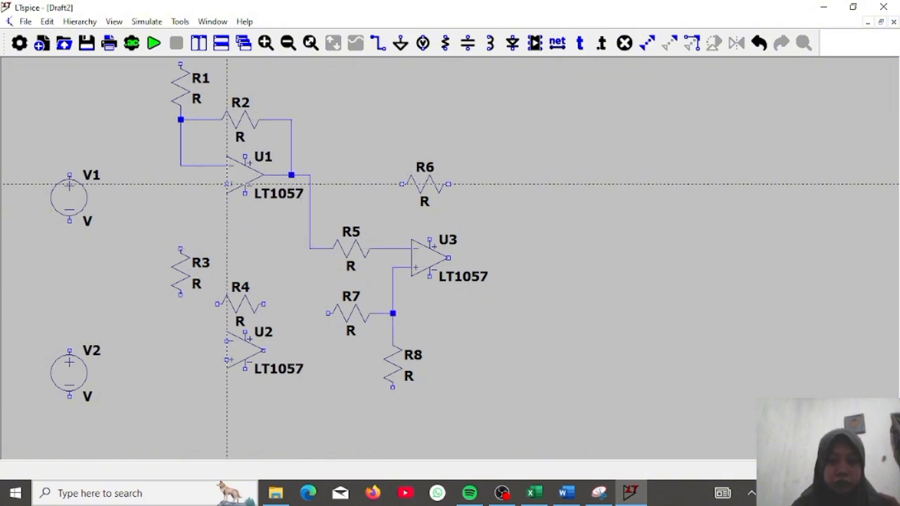
# - Wire V1 and V2 to the non-inverting inputs of U1 and U2, and connect R3 and R4 as U2's feedback network
pyautogui.click(227, 184)
pyautogui.click(125, 147)
pyautogui.click(180, 296)
pyautogui.click(226, 341)
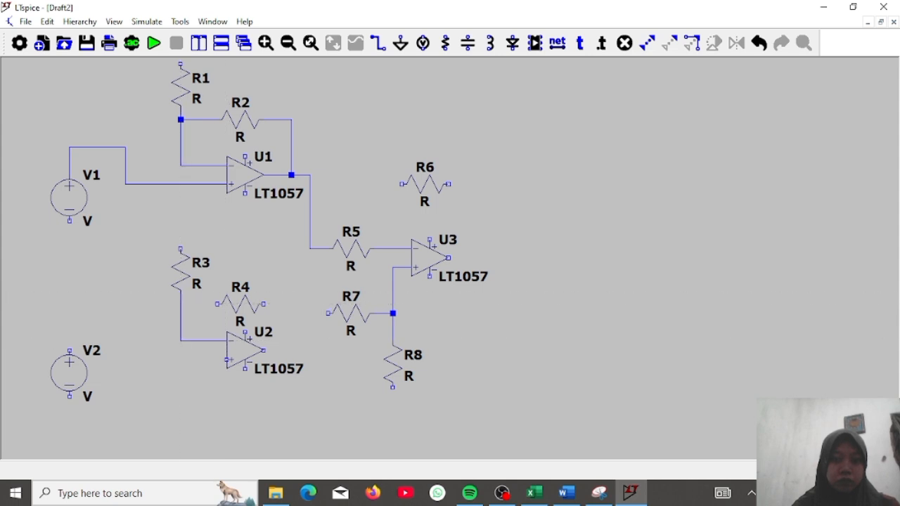
pyautogui.click(218, 304)
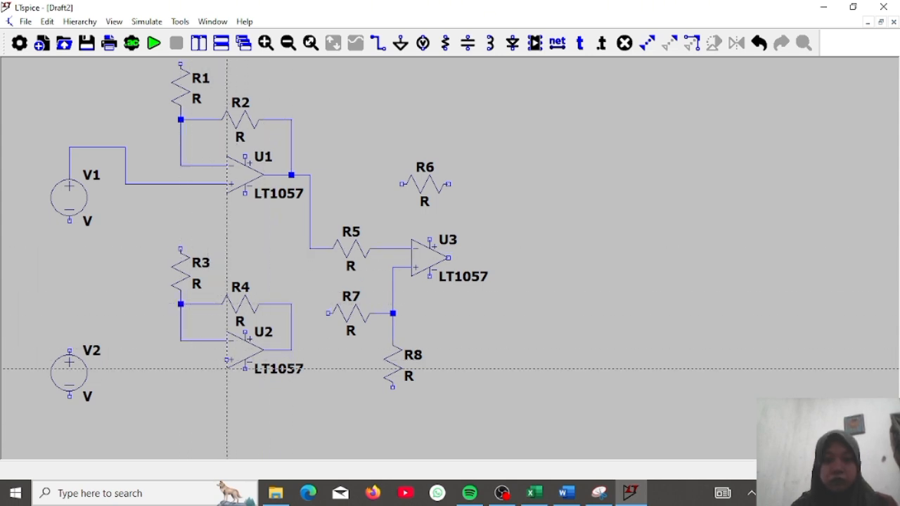
pyautogui.click(125, 332)
pyautogui.click(69, 350)
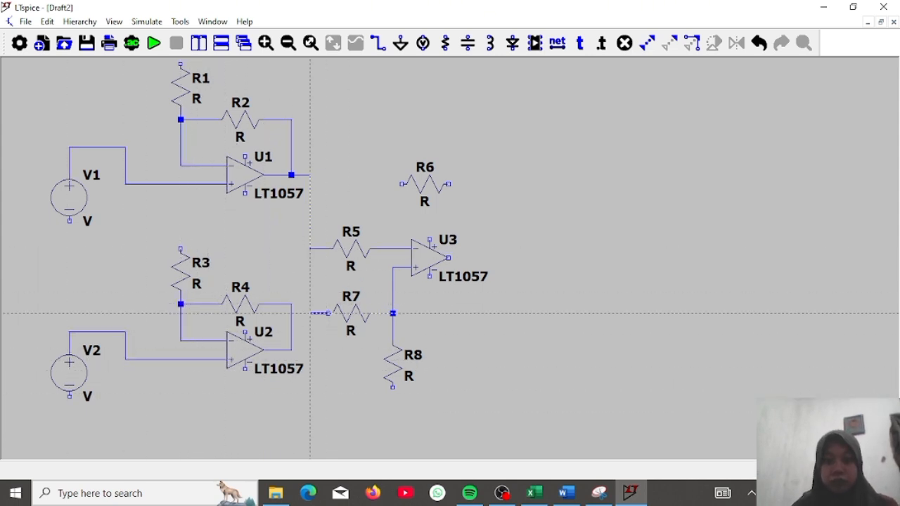
# - Connect U2's output to R7 and wire R6 between U3's inverting input and output
pyautogui.click(392, 184)
pyautogui.click(392, 249)
pyautogui.click(448, 184)
pyautogui.click(475, 184)
pyautogui.click(448, 258)
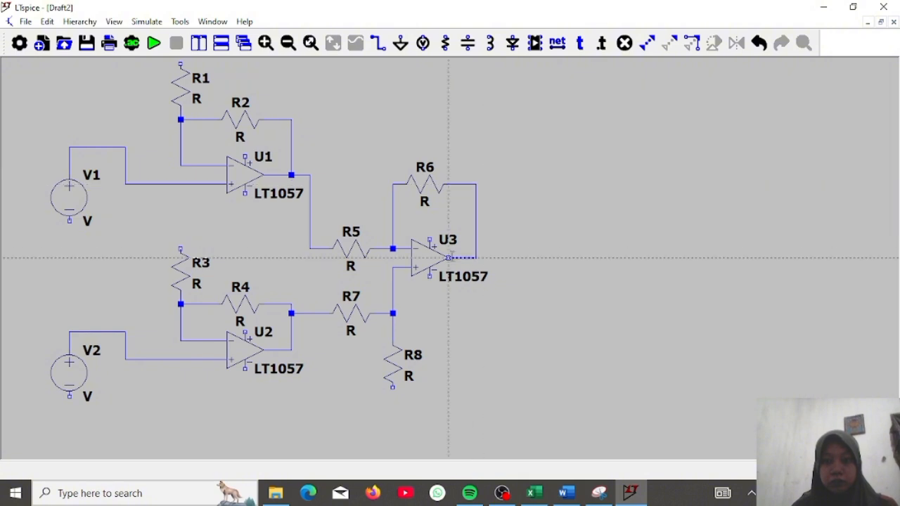
# - Place three horizontal capacitors in a row to the right of U3, level with its output
pyautogui.moveTo(555, 166); pyautogui.dragTo(514, 181)
pyautogui.click(467, 43)
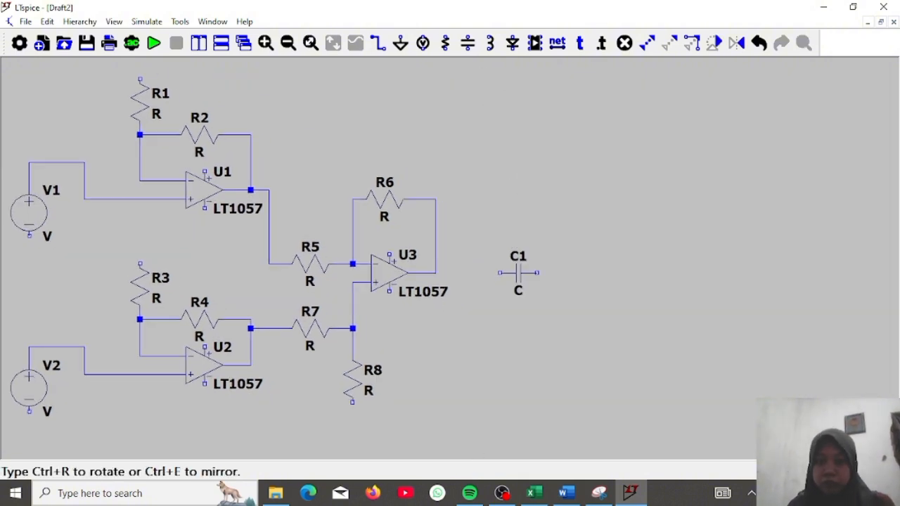
pyautogui.click(518, 272)
pyautogui.click(619, 272)
pyautogui.click(721, 273)
pyautogui.press('Escape')
# - Place three vertical resistors below and to the right of capacitors C1, C2 and C3
pyautogui.moveTo(757, 201); pyautogui.dragTo(485, 208)
pyautogui.click(445, 42)
pyautogui.click(292, 330)
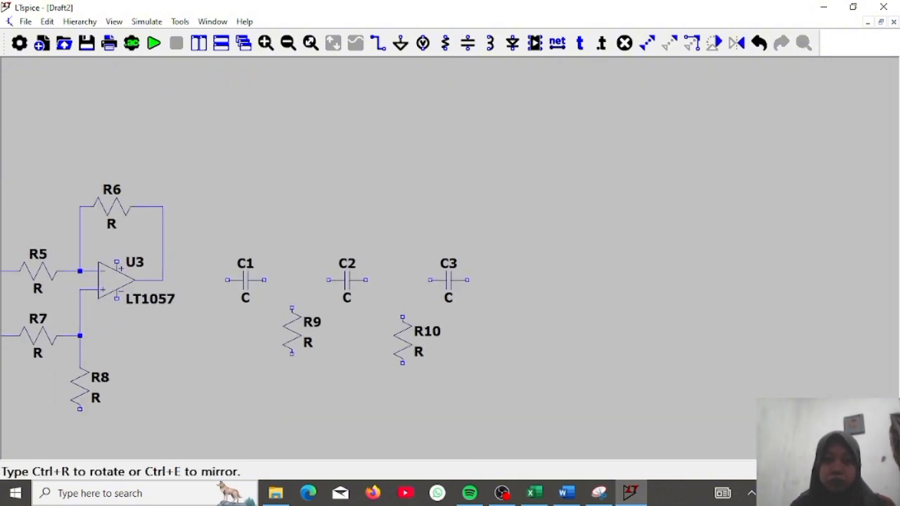
pyautogui.click(402, 330)
pyautogui.click(513, 330)
# - Place two more LT1057 op-amps to the right of capacitor C3, leaving room for a resistor between them
pyautogui.click(534, 42)
pyautogui.click(626, 356)
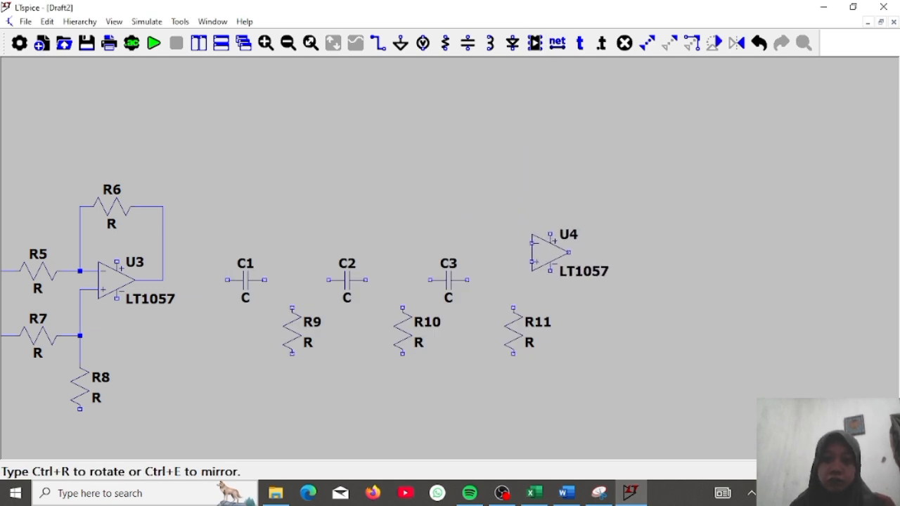
pyautogui.click(587, 270)
pyautogui.click(816, 270)
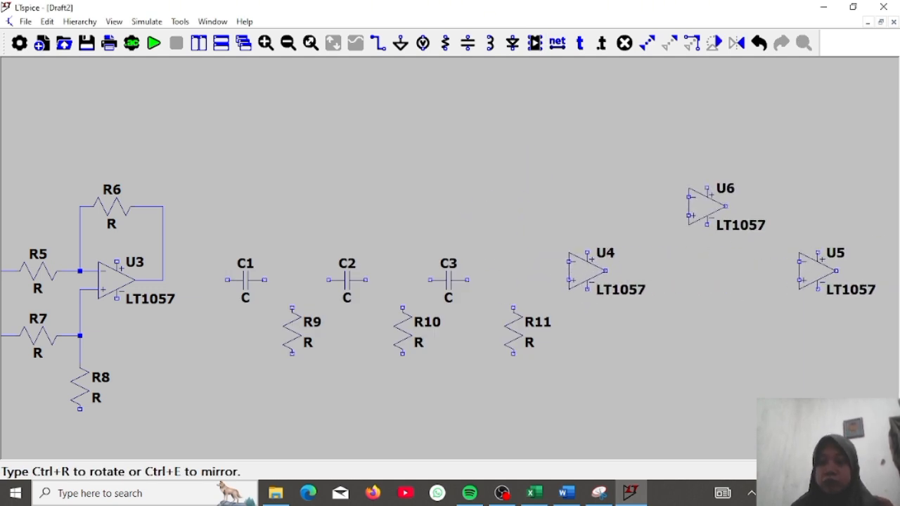
pyautogui.press('Escape')
# - Place a vertical resistor up and to the left of op-amp U4 and a horizontal resistor directly above it
pyautogui.click(445, 43)
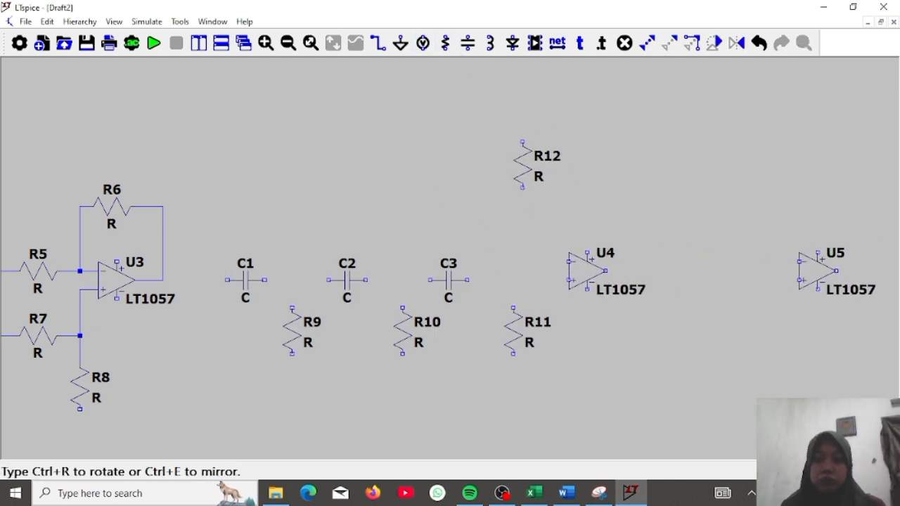
pyautogui.click(522, 191)
pyautogui.hotkey('ctrl', 'r')
pyautogui.click(582, 216)
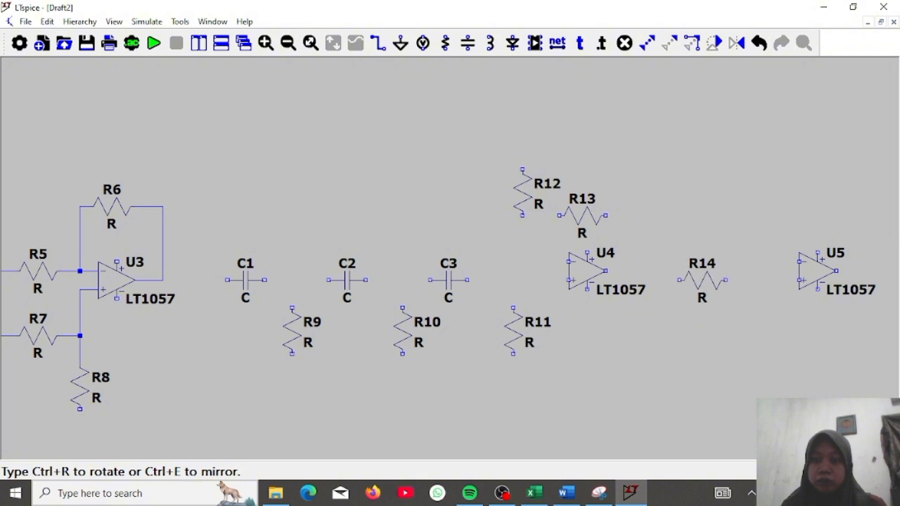
# - Place a horizontal resistor between U4 and U5 and a vertical and a horizontal resistor above U5, and move R12 slightly higher
pyautogui.click(701, 279)
pyautogui.hotkey('ctrl', 'r')
pyautogui.click(761, 165)
pyautogui.hotkey('ctrl', 'r')
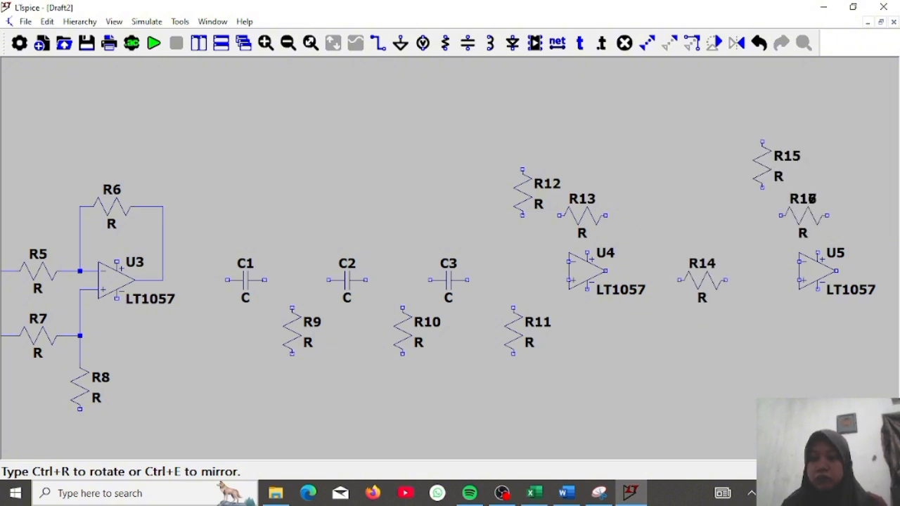
pyautogui.press('Escape')
pyautogui.moveTo(522, 192); pyautogui.dragTo(523, 164)
# - Place one more LT1057 op-amp to the right of U5, at the same height
pyautogui.moveTo(886, 203); pyautogui.dragTo(562, 213)
pyautogui.click(535, 44)
pyautogui.write('l')
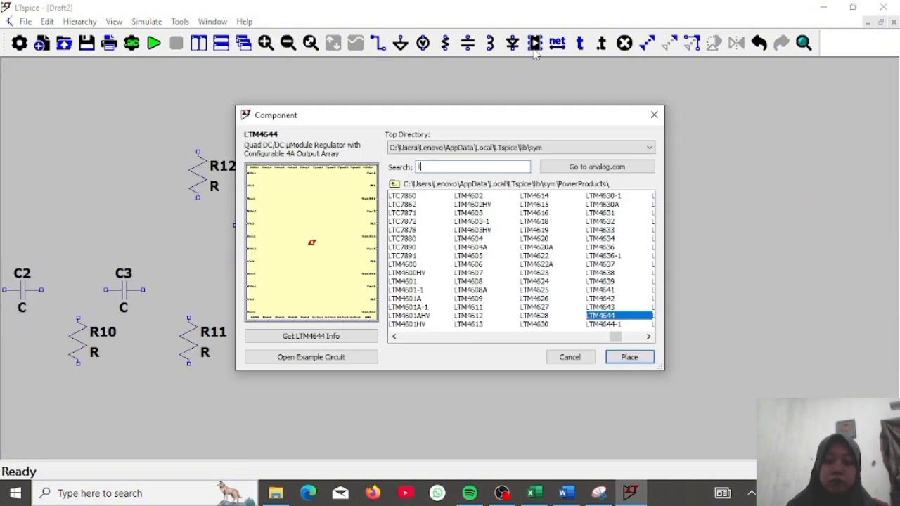
pyautogui.press('Escape')
pyautogui.click(705, 280)
# - Place a vertical and a horizontal resistor above U6 and a horizontal resistor between U5 and U6
pyautogui.click(445, 43)
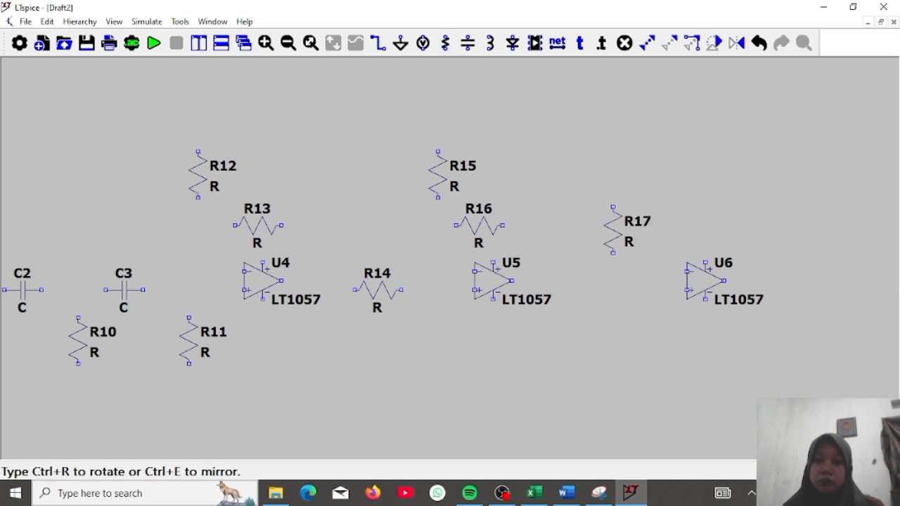
pyautogui.click(650, 184)
pyautogui.hotkey('ctrl', 'r')
pyautogui.click(700, 235)
pyautogui.click(608, 289)
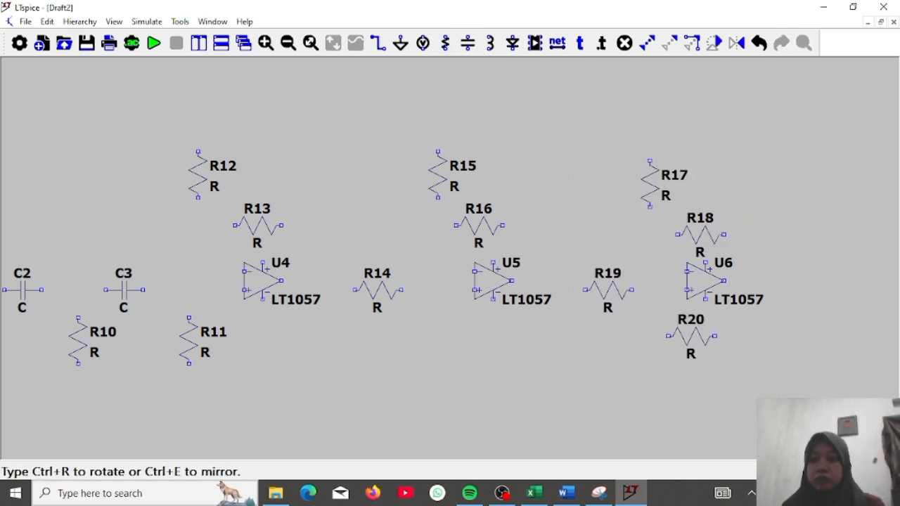
# - Place a vertical resistor below U6's input side and two horizontal resistors on either side of its lower end
pyautogui.hotkey('ctrl', 'r')
pyautogui.click(650, 340)
pyautogui.hotkey('ctrl', 'r')
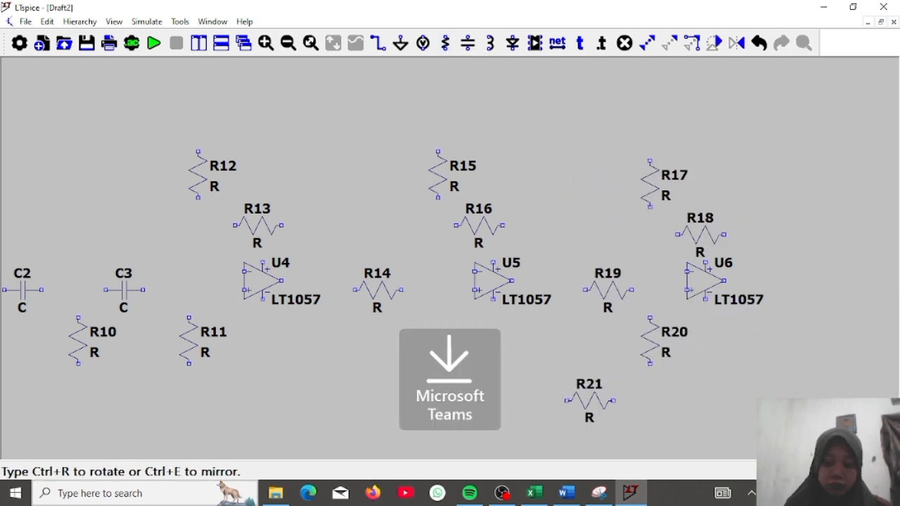
pyautogui.click(598, 373)
pyautogui.click(710, 373)
pyautogui.press('Escape')
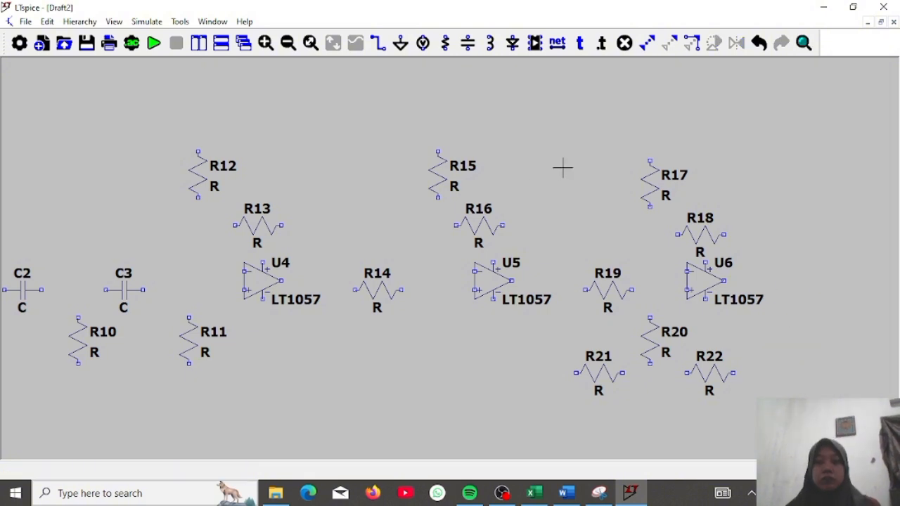
# - Wire U3's output through C1, C2 and C3 to U4's non-inverting input, and connect R11 to that input line
pyautogui.moveTo(563, 168); pyautogui.dragTo(783, 163)
pyautogui.click(378, 42)
pyautogui.click(58, 285)
pyautogui.click(122, 285)
pyautogui.click(160, 284)
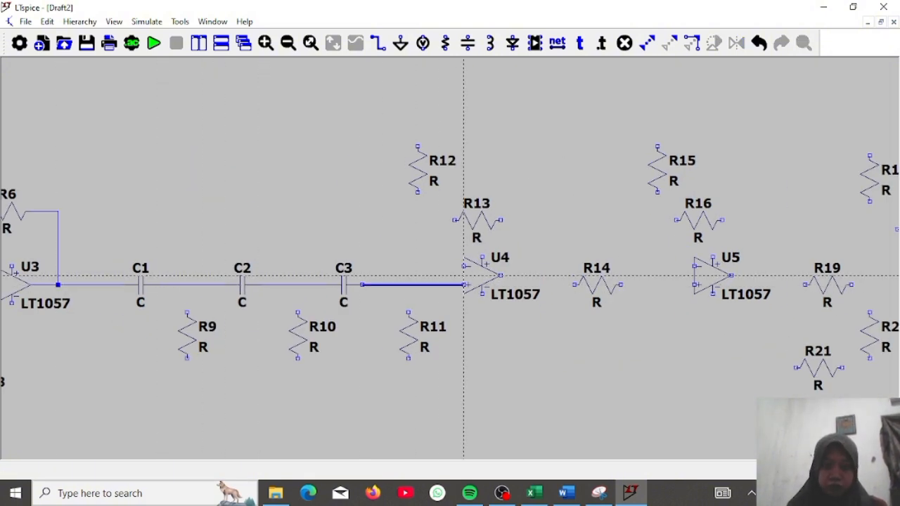
pyautogui.click(464, 284)
pyautogui.click(409, 285)
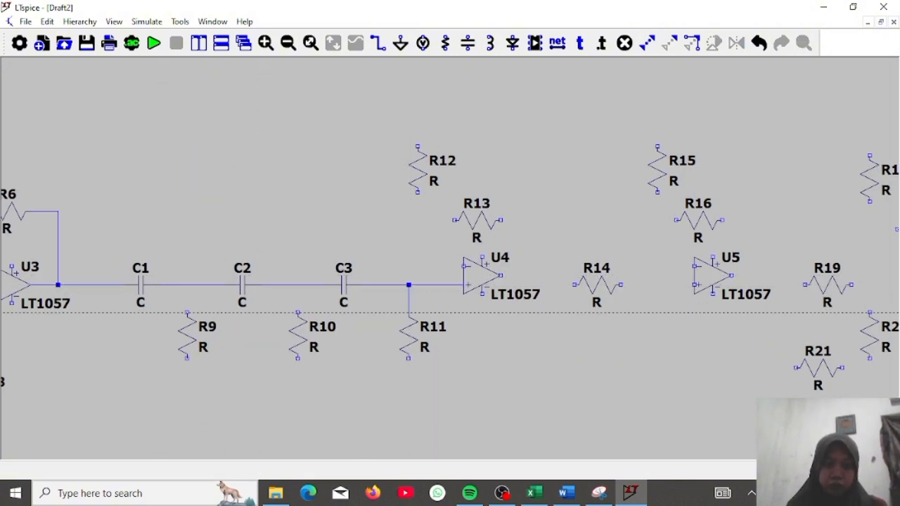
# - Connect R9 and R10 to the lines between the capacitors, and wire R12 and R13 as U4's feedback network
pyautogui.click(423, 266)
pyautogui.click(418, 192)
pyautogui.click(418, 220)
pyautogui.click(500, 220)
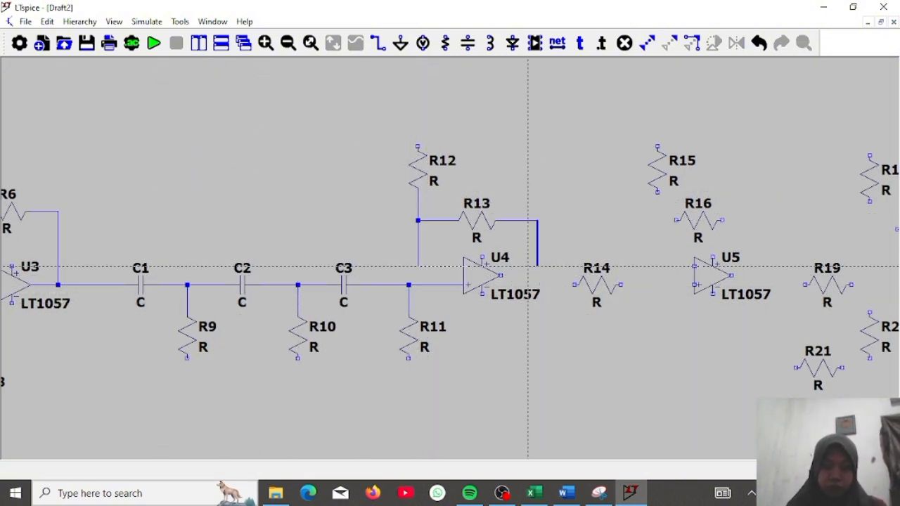
# - Wire U4's output through R14 to U5's non-inverting input, with R15 and R16 as U5's feedback network and R19 at its output
pyautogui.click(574, 285)
pyautogui.click(620, 285)
pyautogui.click(694, 284)
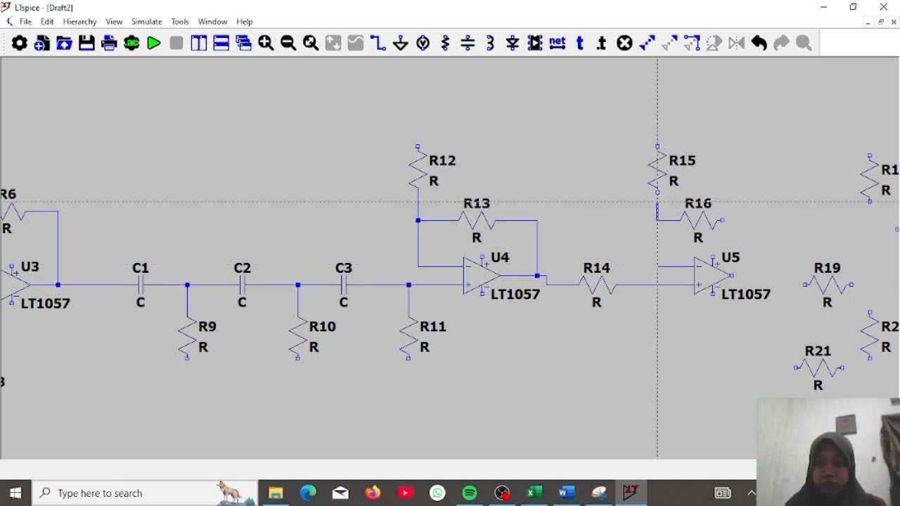
pyautogui.click(759, 276)
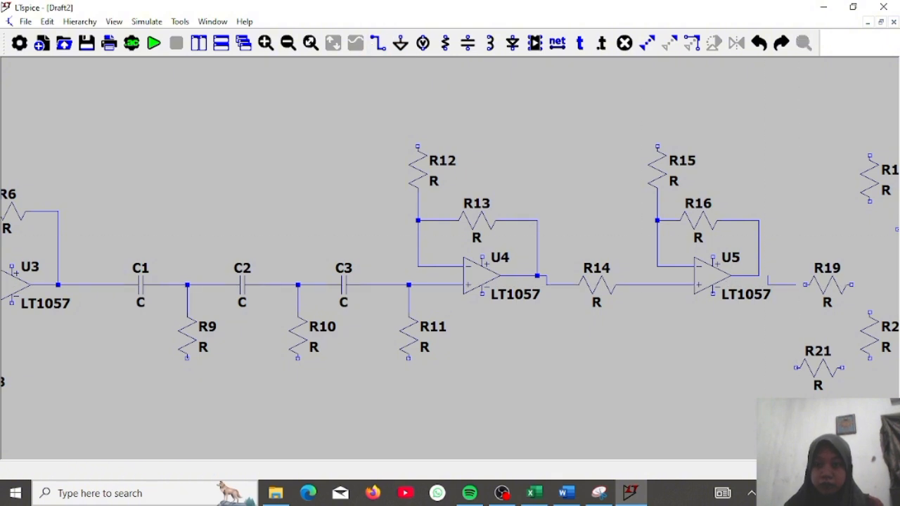
pyautogui.press('Escape')
# - Wire R19 to U6's non-inverting input, connect R20 to that line, and join R21 and R22 to R20's lower end
pyautogui.moveTo(831, 230); pyautogui.dragTo(536, 240)
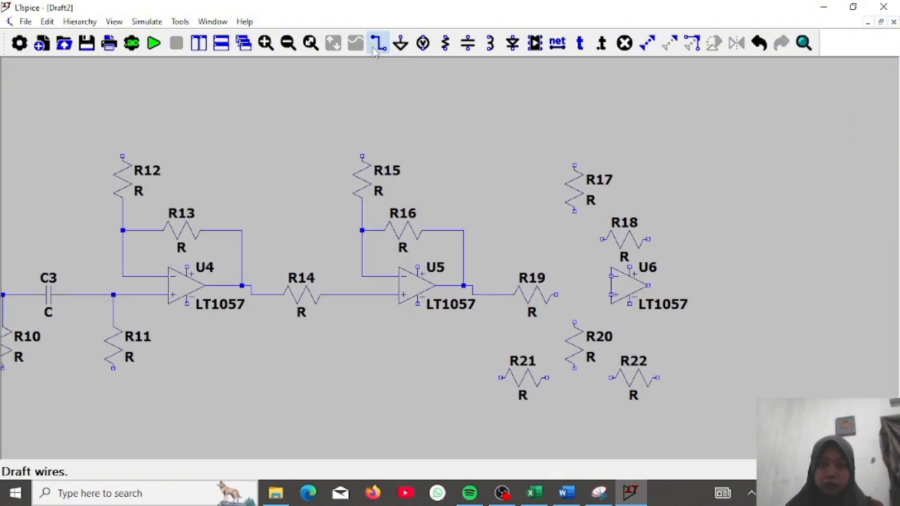
pyautogui.click(377, 44)
pyautogui.click(611, 295)
pyautogui.click(555, 294)
pyautogui.click(574, 368)
pyautogui.click(575, 378)
pyautogui.click(575, 322)
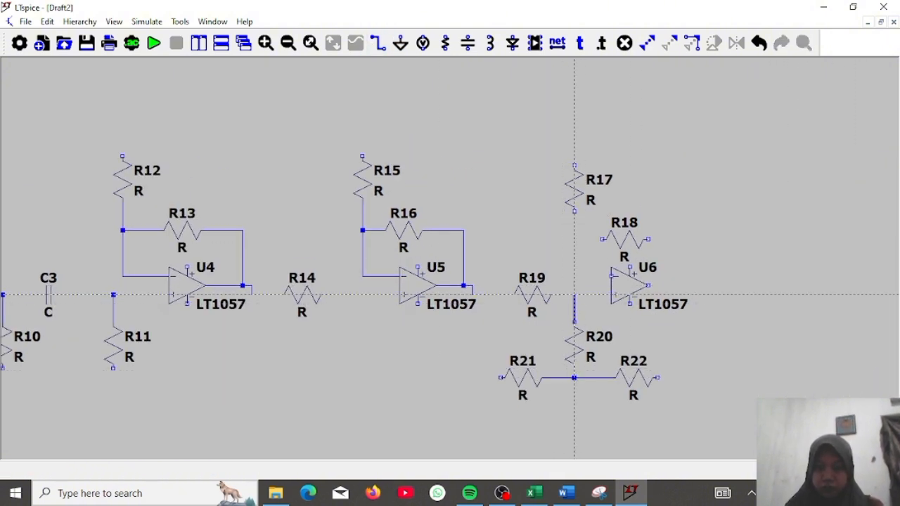
pyautogui.click(575, 295)
# - Wire R17 and R18 as U6's feedback network between its inverting input and output
pyautogui.click(602, 239)
pyautogui.click(574, 239)
pyautogui.click(611, 276)
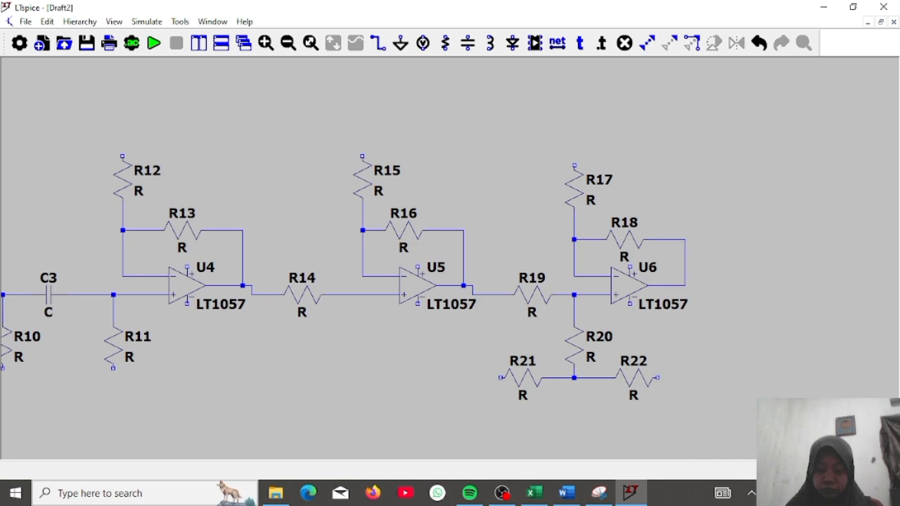
pyautogui.press('Escape')
pyautogui.press('space')
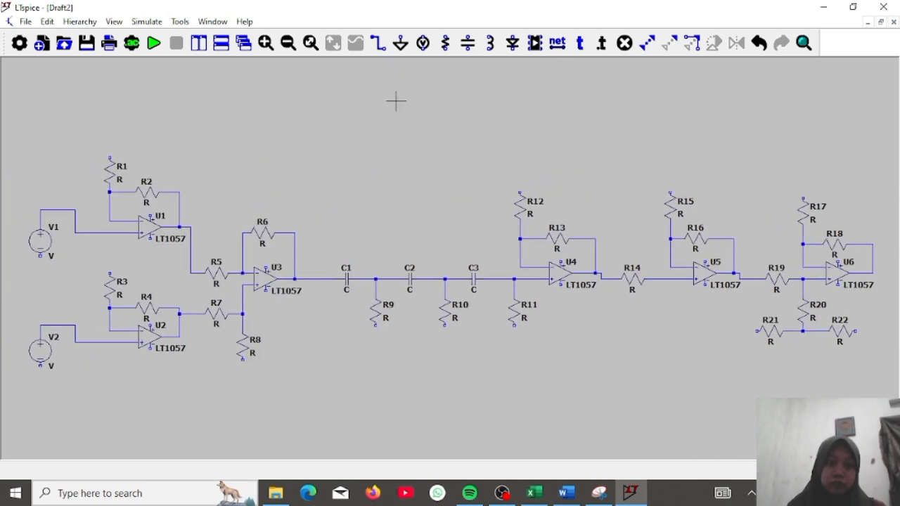
# - Place ground symbols below V1, V2, R8, R9, R10 and R11, and near R1, R3, R12, R15, R17 and R21
pyautogui.press('g')
pyautogui.click(35, 266)
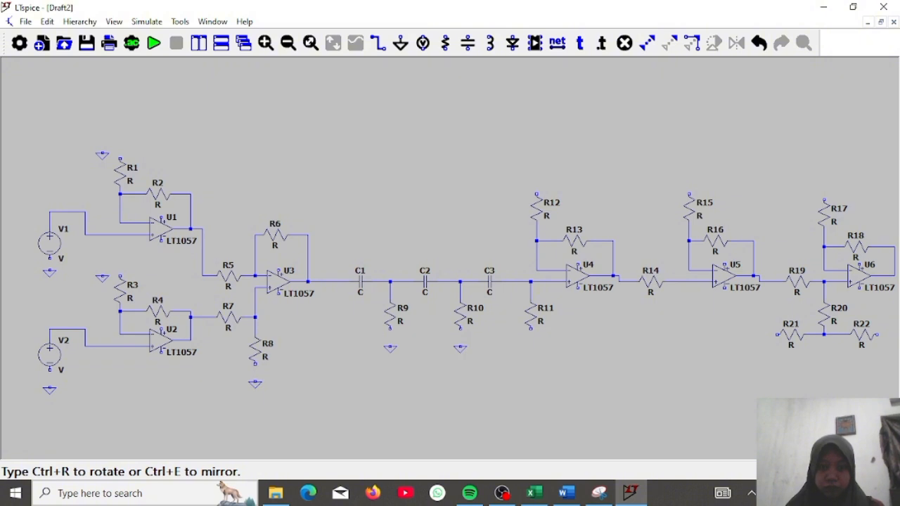
pyautogui.click(530, 341)
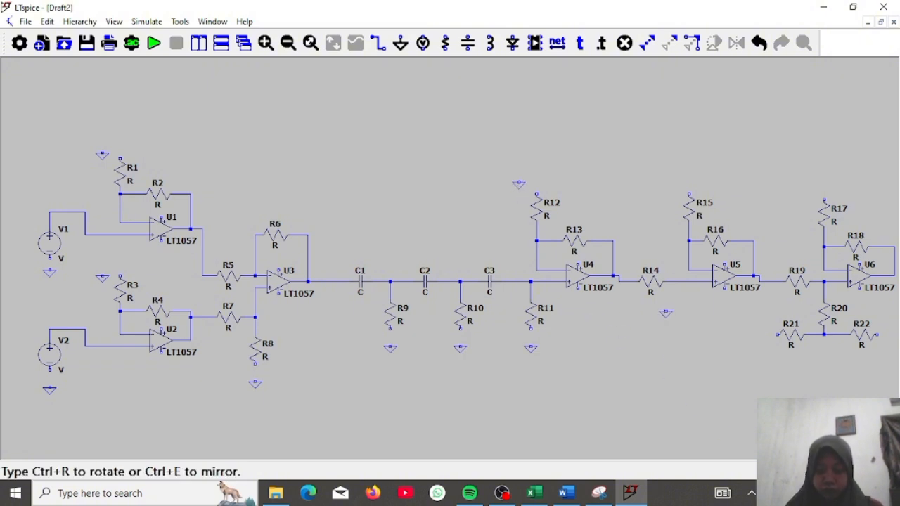
pyautogui.click(795, 191)
pyautogui.click(765, 354)
# - Place a vertical capacitor below the line between R14 and U5, with a ground symbol beneath it
pyautogui.press('c')
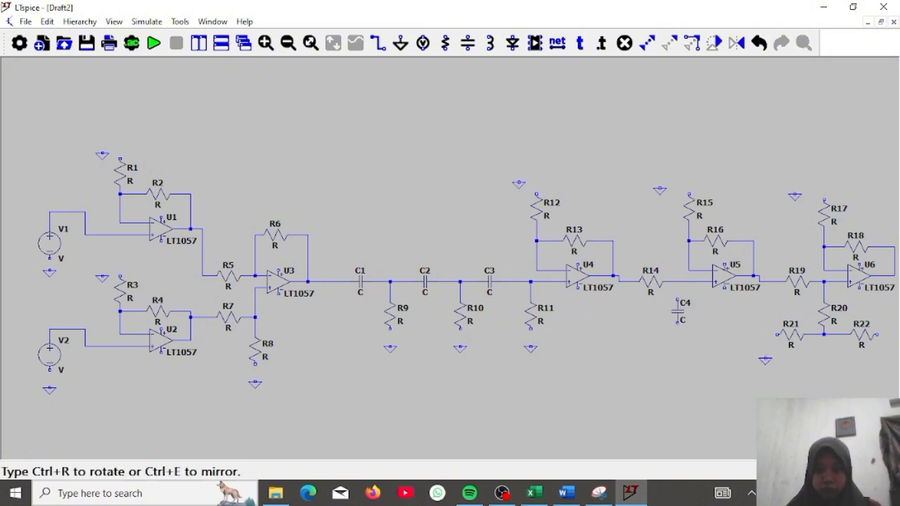
pyautogui.click(678, 322)
pyautogui.press('g')
pyautogui.click(677, 356)
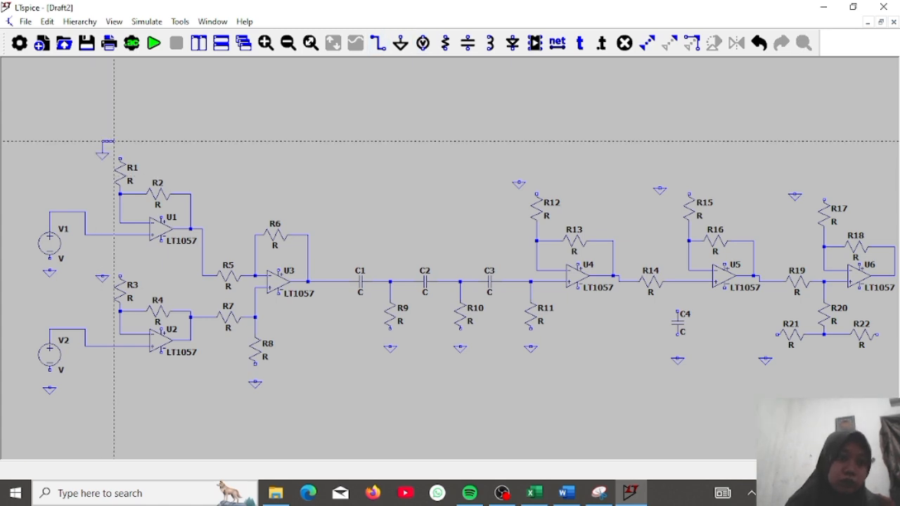
pyautogui.press('Escape')
# - Wire the ground symbols to both sources and their nearby resistors, and connect C4 between U5's input line and ground
pyautogui.click(120, 154)
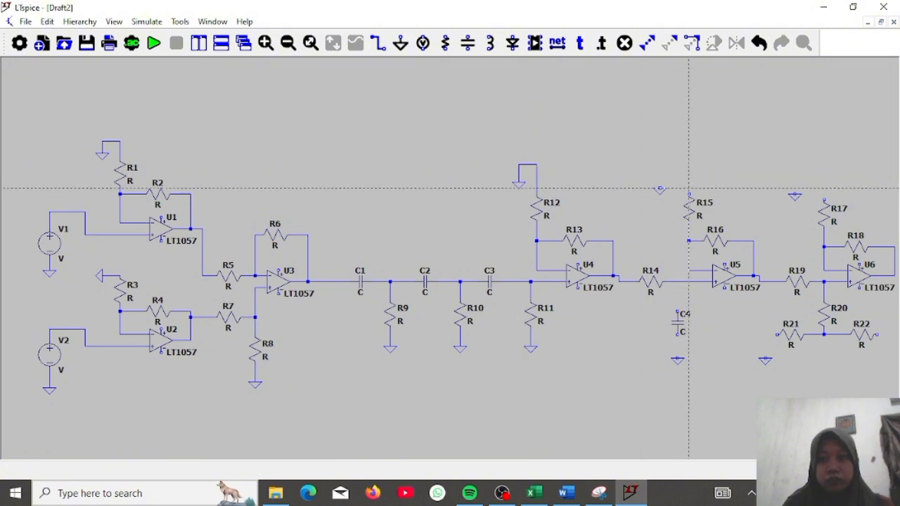
pyautogui.click(659, 164)
pyautogui.click(659, 186)
pyautogui.click(824, 199)
pyautogui.click(824, 165)
pyautogui.click(794, 164)
pyautogui.click(794, 192)
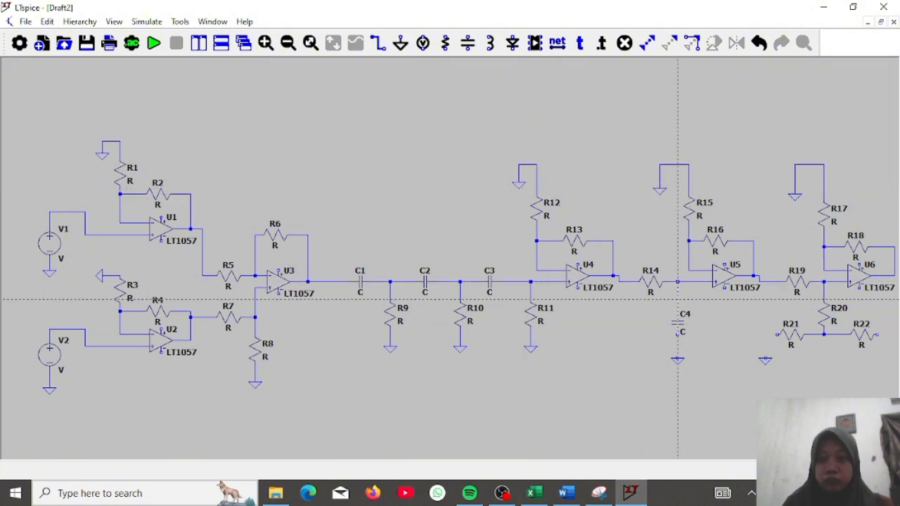
pyautogui.press('Escape')
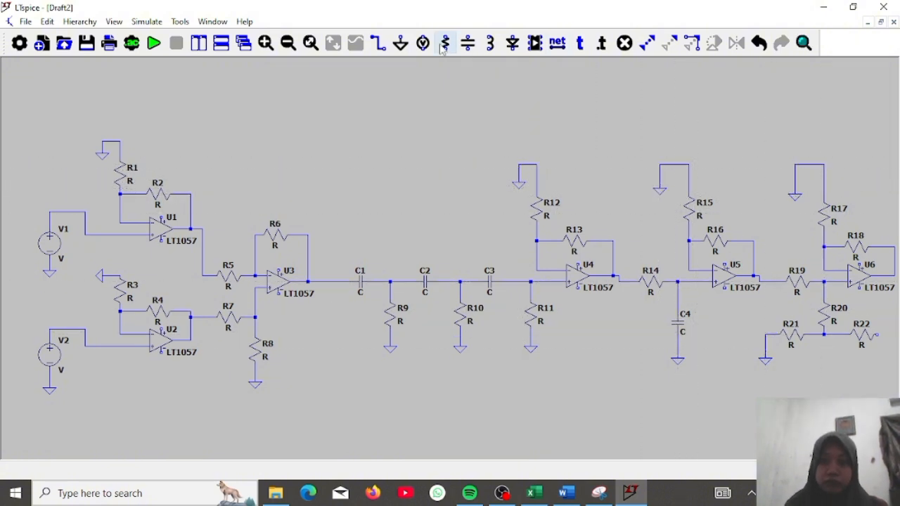
# - Place two battery voltage sources side by side below the filter section, with a ground symbol under each
pyautogui.click(535, 43)
pyautogui.click(425, 206)
pyautogui.click(629, 356)
pyautogui.click(454, 404)
pyautogui.click(524, 404)
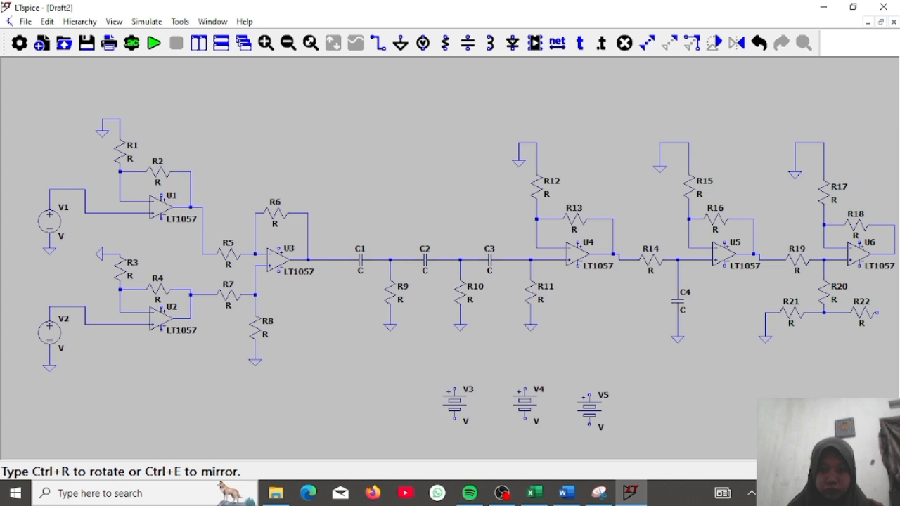
pyautogui.press('Escape')
# - Place +15v net labels above both batteries and beside the positive supply pin of each op-amp
pyautogui.click(579, 43)
pyautogui.write('+15')
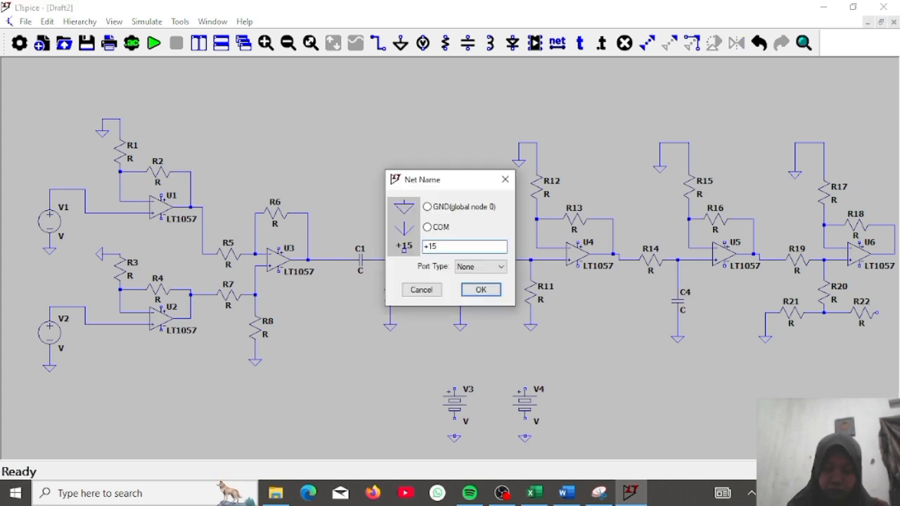
pyautogui.write('v')
pyautogui.press('Return')
pyautogui.click(454, 378)
pyautogui.click(196, 190)
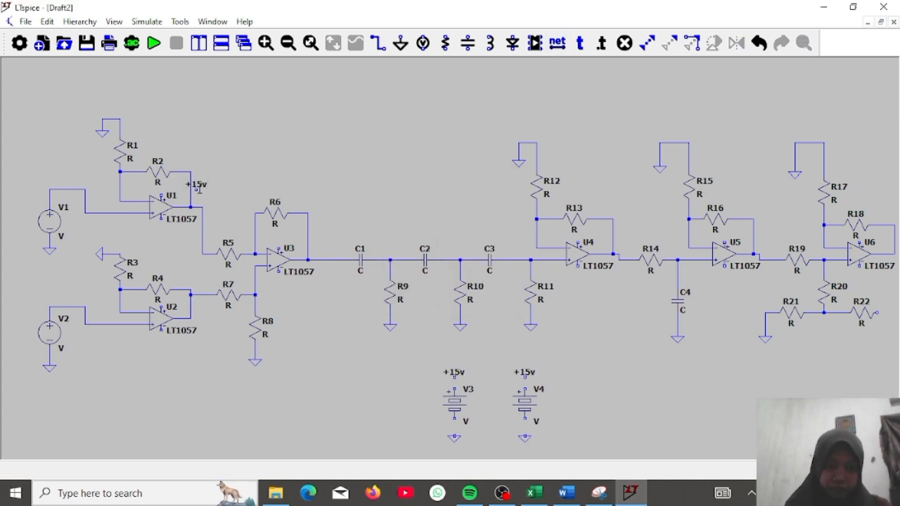
pyautogui.click(202, 306)
pyautogui.click(319, 242)
pyautogui.click(624, 230)
pyautogui.click(765, 230)
pyautogui.click(847, 236)
pyautogui.press('Escape')
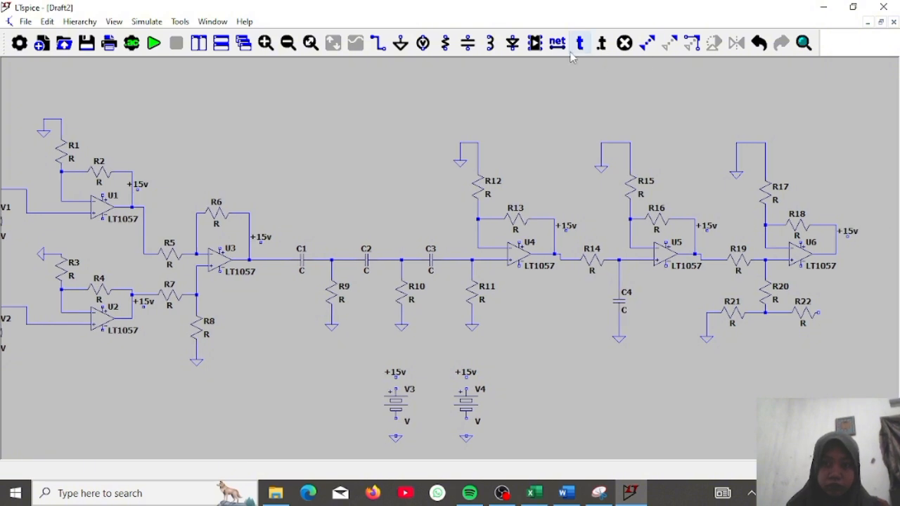
# - Place -15v net labels near the negative supply pins of op-amps U1 to U6
pyautogui.click(560, 45)
pyautogui.write('-15v')
pyautogui.press('Return')
pyautogui.click(262, 281)
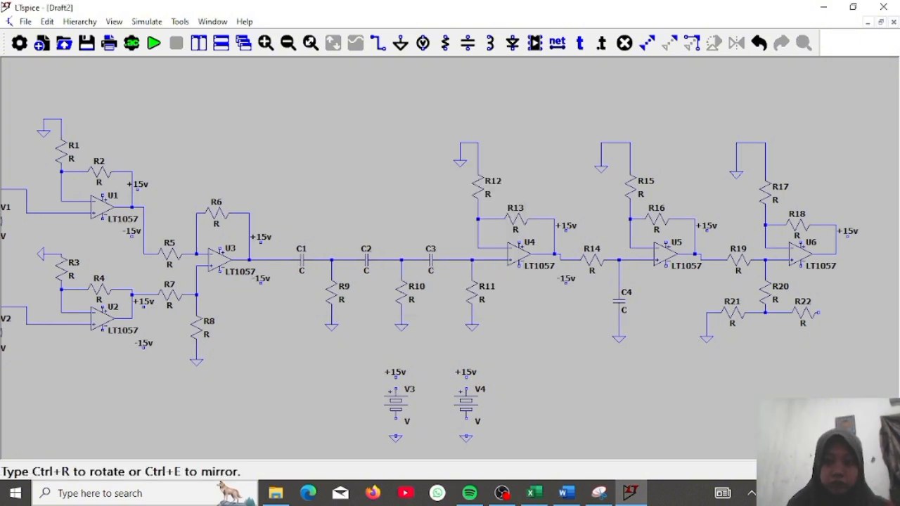
pyautogui.click(848, 281)
pyautogui.press('Escape')
# - Try renaming the net label above battery V4 to -15v, and undo the change
pyautogui.rightClick(465, 372)
pyautogui.write('-15v')
pyautogui.press('Return')
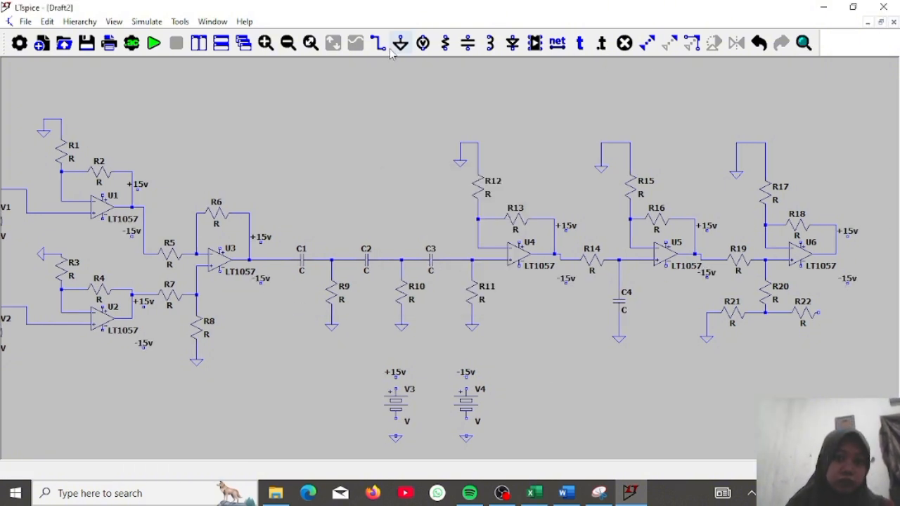
pyautogui.hotkey('ctrl', 'z')
# - Wire the supply pins of U1 and U2 to their +15v and -15v labels
pyautogui.click(103, 195)
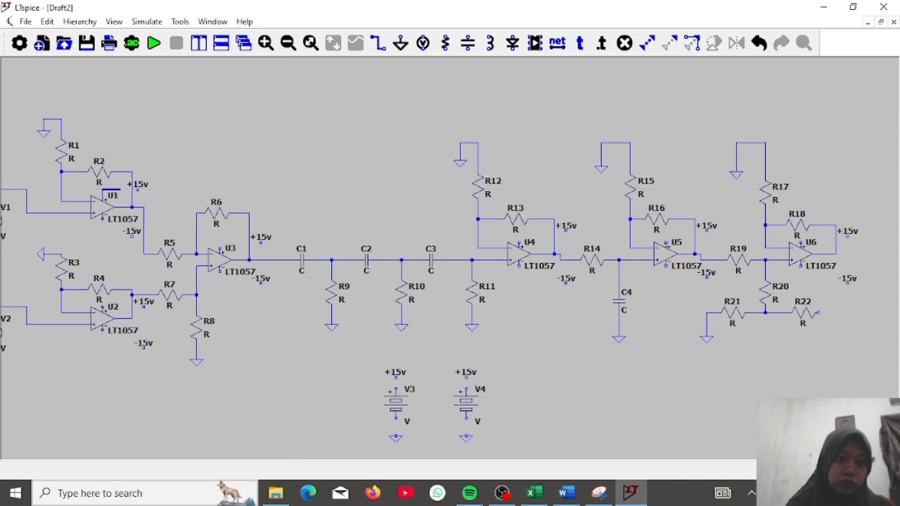
pyautogui.click(137, 190)
pyautogui.click(102, 219)
pyautogui.click(132, 236)
pyautogui.click(137, 307)
pyautogui.click(102, 331)
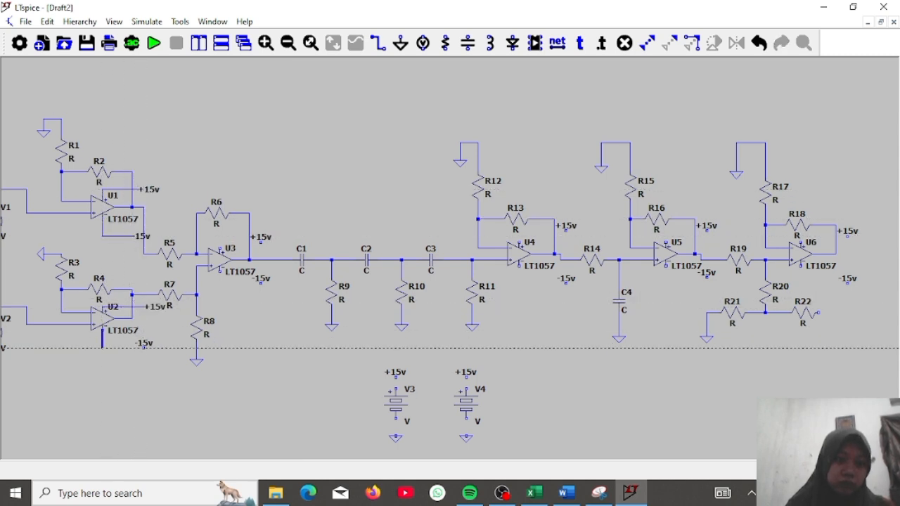
# - Wire the supply pins of U3 and U4 to their +15v and -15v labels
pyautogui.click(219, 250)
pyautogui.click(249, 242)
pyautogui.click(219, 271)
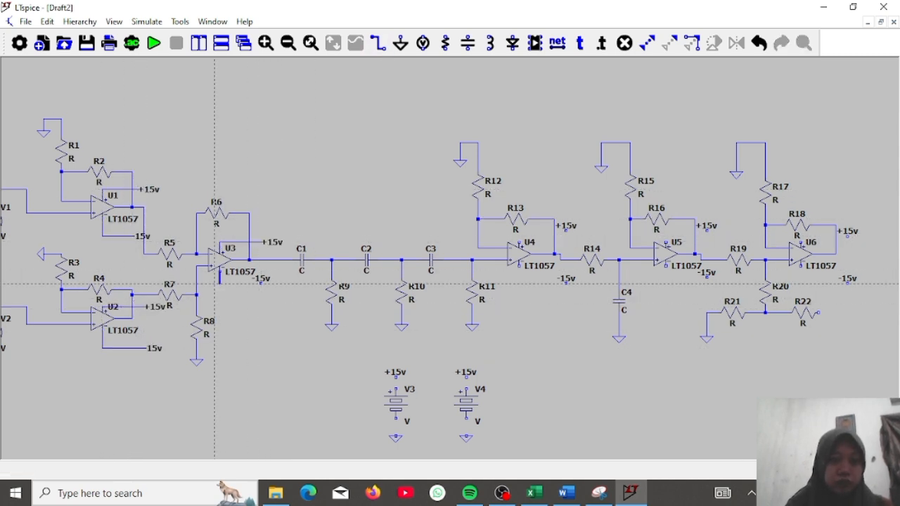
pyautogui.click(518, 243)
pyautogui.click(556, 231)
pyautogui.click(518, 266)
pyautogui.click(560, 283)
# - Wire the supply pins of U5 and U6 to their +15v and -15v labels
pyautogui.click(665, 243)
pyautogui.click(698, 231)
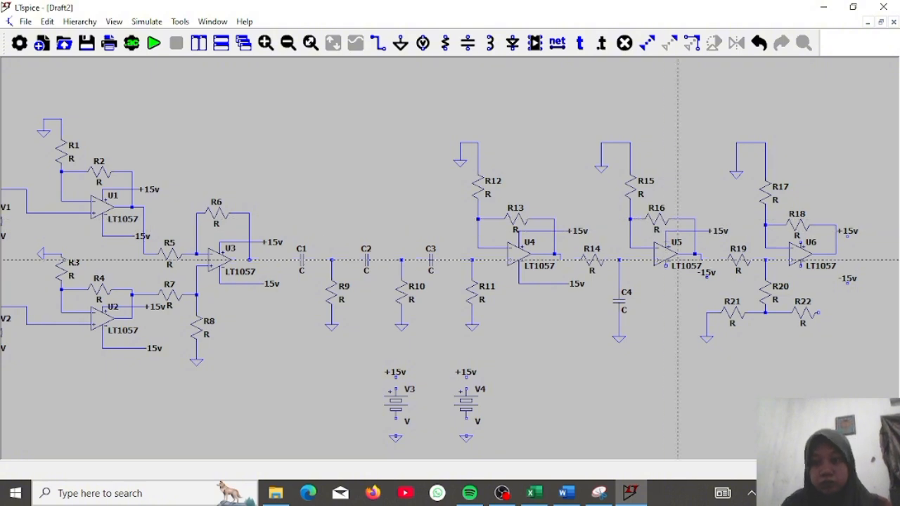
pyautogui.click(665, 266)
pyautogui.click(702, 277)
pyautogui.click(800, 242)
pyautogui.click(836, 232)
pyautogui.click(800, 266)
pyautogui.click(840, 278)
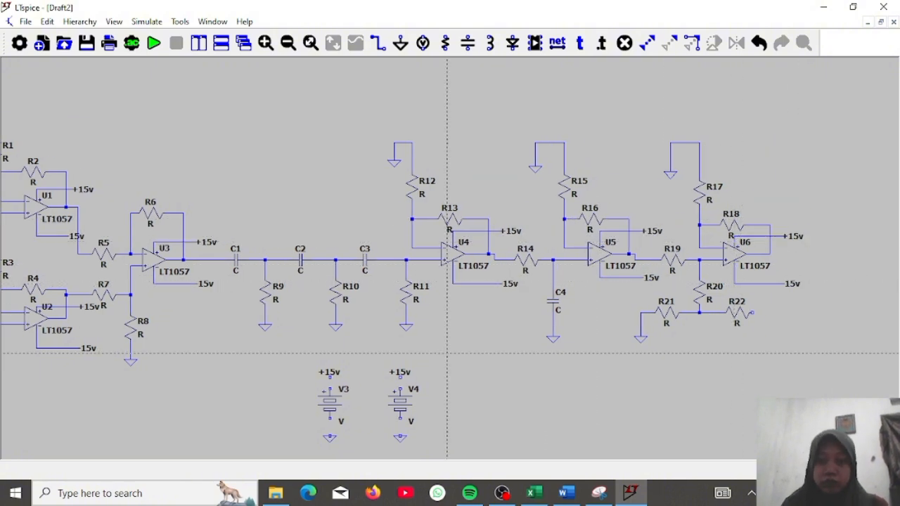
# - Wire batteries V3 and V4 to the +15v labels above them and the grounds below
pyautogui.click(329, 375)
pyautogui.click(329, 418)
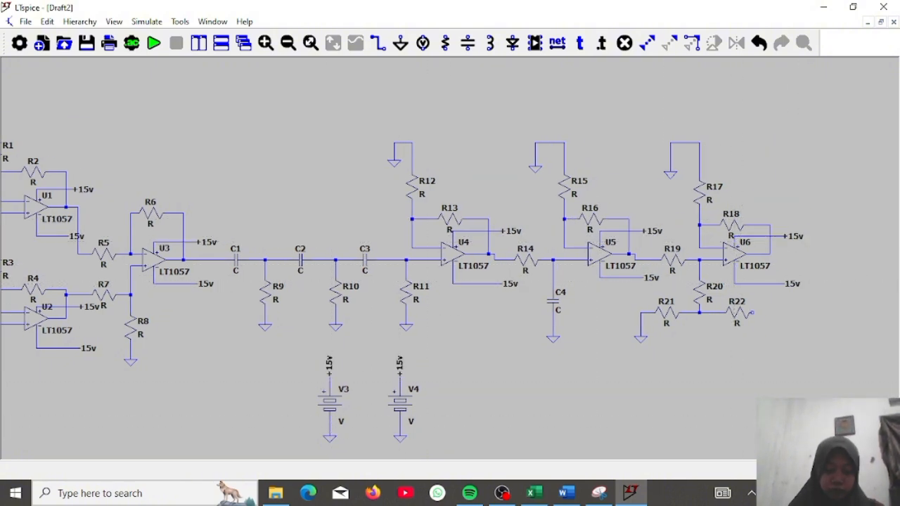
pyautogui.scroll(-2, 541, 408)
pyautogui.scroll(2, 649, 404)
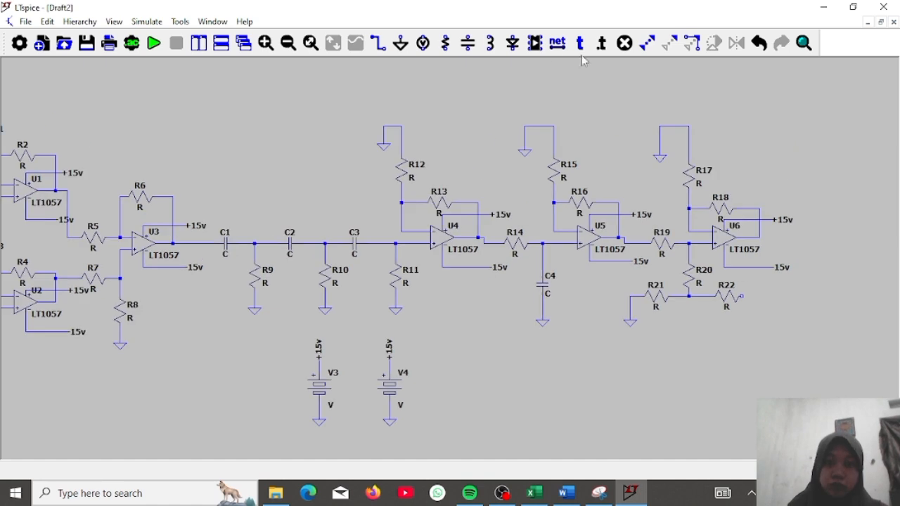
# - Place a +15v net label beside R22 and wire it to the resistor's free end
pyautogui.click(557, 43)
pyautogui.press('Return')
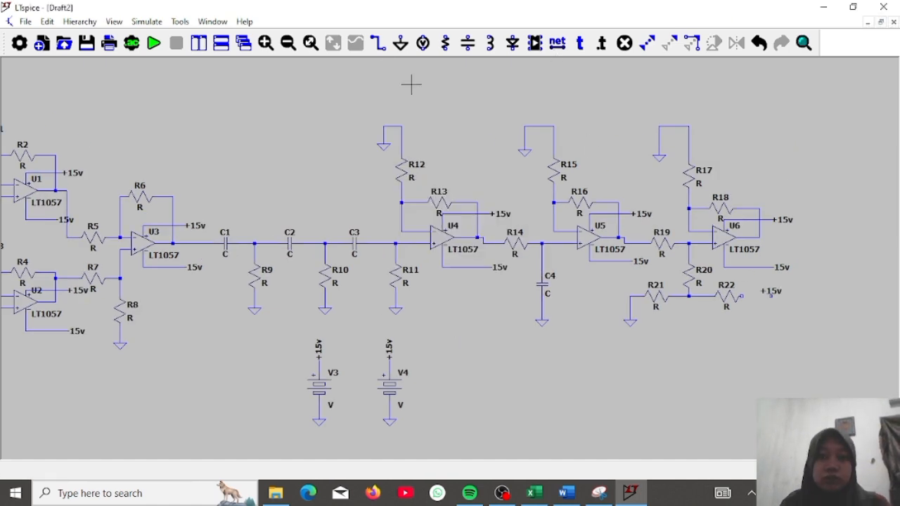
pyautogui.click(765, 296)
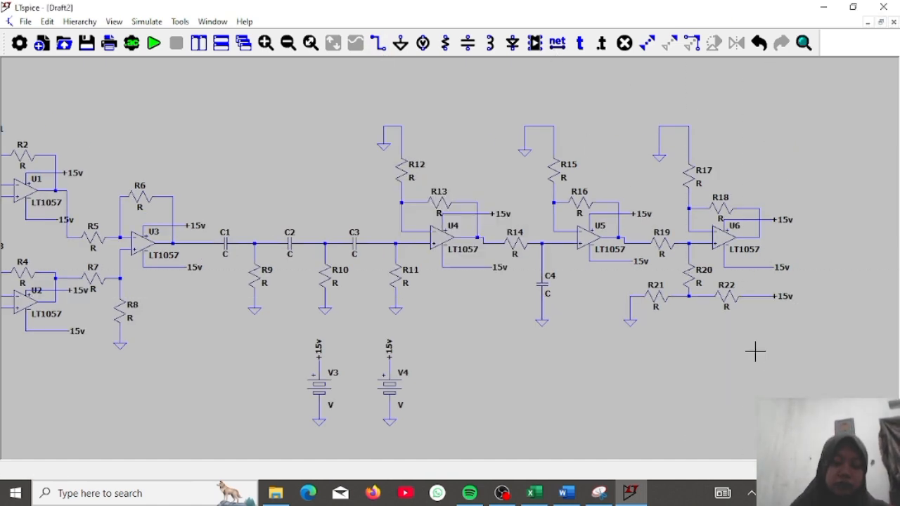
# - Set R1 and R3 to 1k, and R2 and R4 to 9k
pyautogui.moveTo(755, 352); pyautogui.dragTo(872, 370)
pyautogui.rightClick(102, 151)
pyautogui.write('1k')
pyautogui.press('Return')
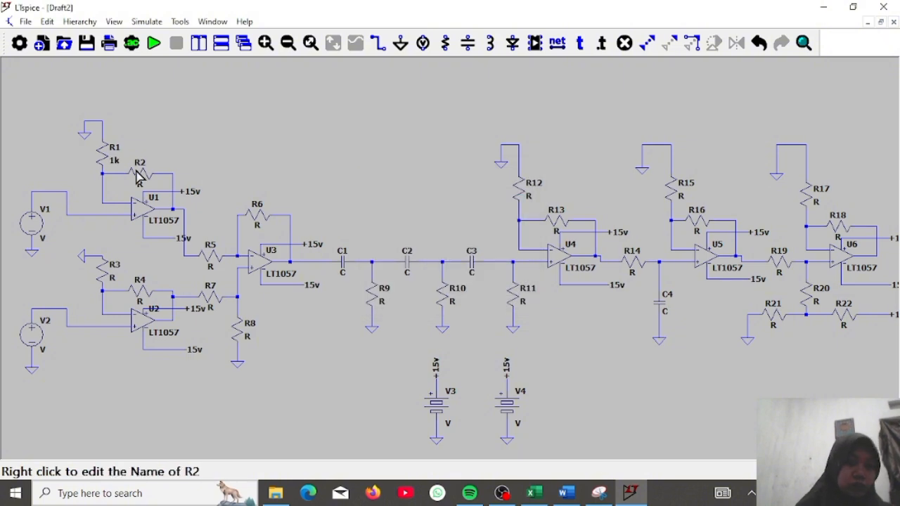
pyautogui.rightClick(140, 174)
pyautogui.write('9k')
pyautogui.press('Return')
pyautogui.rightClick(106, 271)
pyautogui.write('1k')
pyautogui.rightClick(141, 292)
pyautogui.write('9k')
# - Set R5, R6, R7 and R8 around U3 to 1k
pyautogui.rightClick(211, 258)
pyautogui.write('1k')
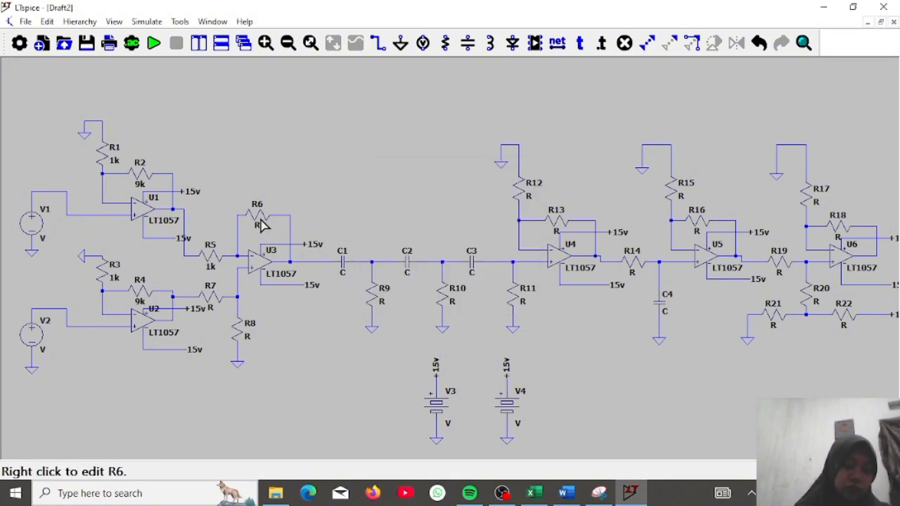
pyautogui.rightClick(258, 212)
pyautogui.write('1k')
pyautogui.rightClick(215, 305)
pyautogui.write('1k')
pyautogui.rightClick(238, 343)
pyautogui.rightClick(238, 336)
pyautogui.write('1k')
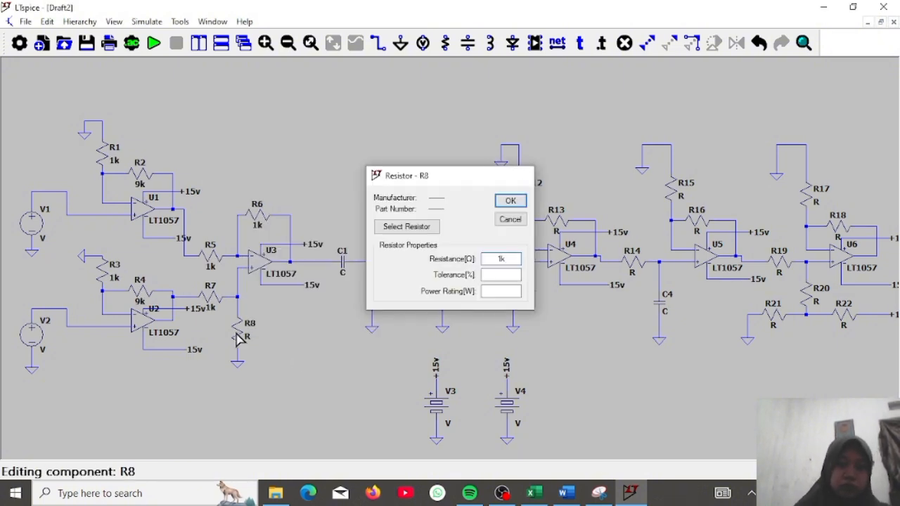
# - Set the filter resistors R9, R10 and R11 to 30k
pyautogui.rightClick(371, 297)
pyautogui.write('30k')
pyautogui.rightClick(442, 297)
pyautogui.write('30k')
pyautogui.press('Return')
pyautogui.rightClick(513, 297)
pyautogui.write('30k')
pyautogui.press('Return')
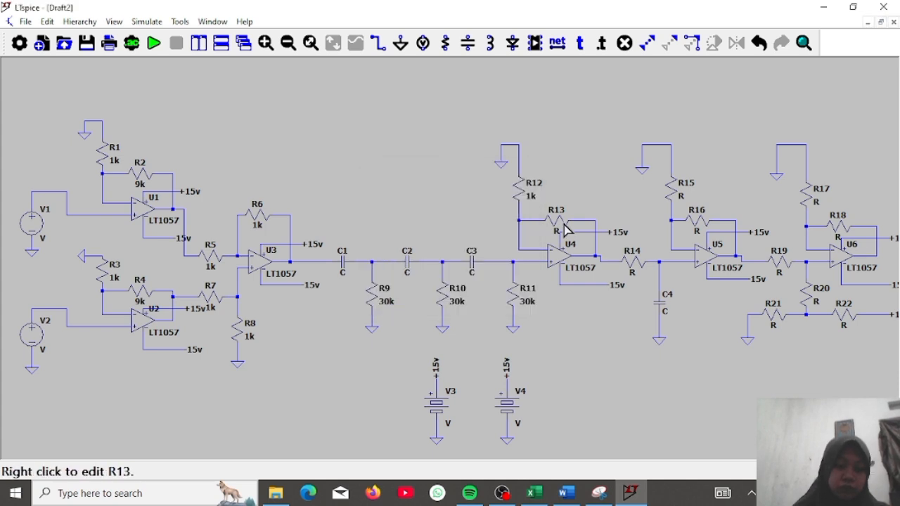
# - Set R12 and R15 to 1k, and the feedback resistors R13 and R16 to 9k
pyautogui.rightClick(671, 189)
pyautogui.write('1k')
pyautogui.press('Return')
pyautogui.rightClick(697, 222)
pyautogui.write('9k')
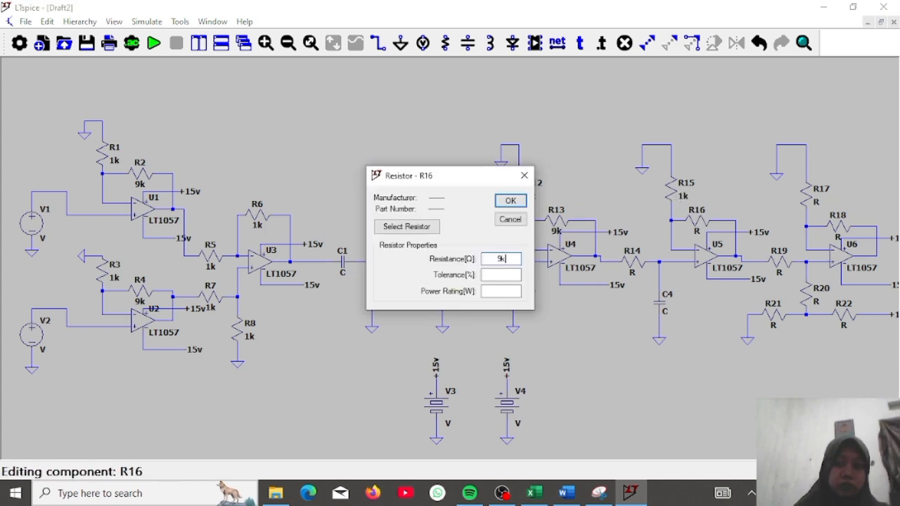
pyautogui.press('Return')
# - Set R17, R18 and R19 around U6 to 1k
pyautogui.rightClick(808, 200)
pyautogui.write('1k')
pyautogui.press('Return')
pyautogui.rightClick(837, 228)
pyautogui.write('1k')
pyautogui.press('Return')
pyautogui.rightClick(779, 263)
pyautogui.write('1k')
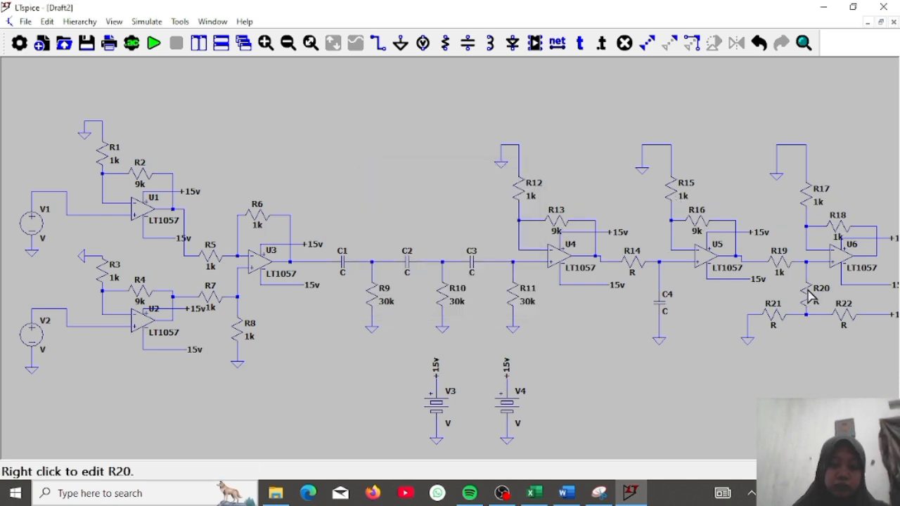
# - Set R20, R21 and R22 in the offset network below U6 to 1k
pyautogui.write('1k')
pyautogui.press('Return')
pyautogui.rightClick(844, 315)
pyautogui.write('1k')
pyautogui.press('Return')
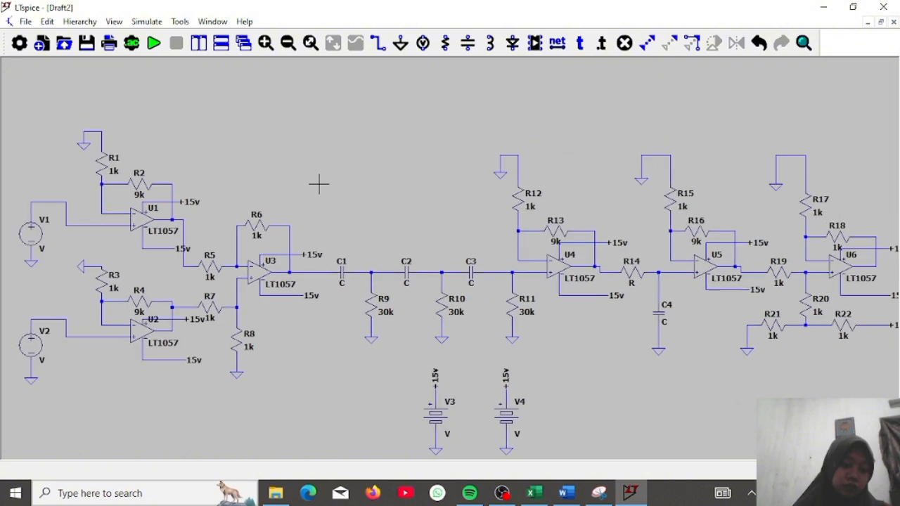
# - Set the capacitance of C1, C2, C3 and C4 to 1m
pyautogui.rightClick(341, 272)
pyautogui.write('1m')
pyautogui.press('Return')
pyautogui.rightClick(406, 272)
pyautogui.write('1m')
pyautogui.press('Return')
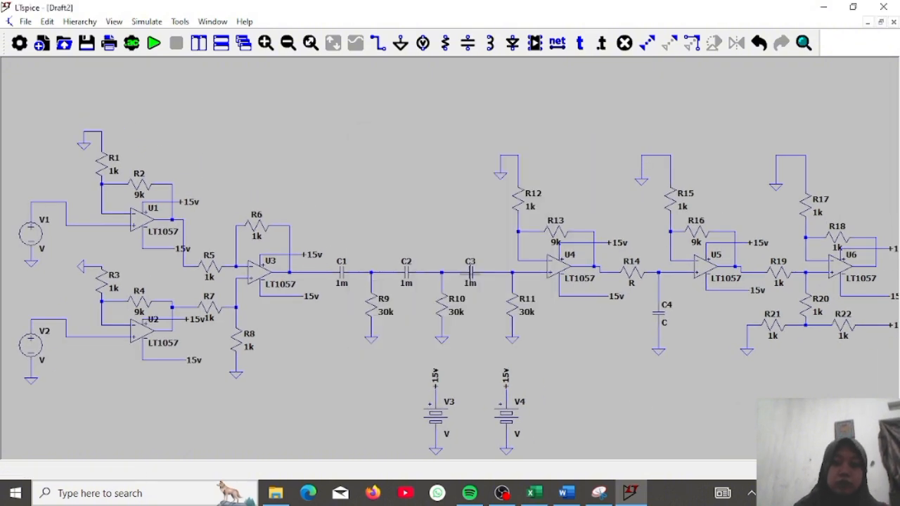
pyautogui.rightClick(659, 313)
pyautogui.write('1m')
pyautogui.press('Return')
# - Configure V1 as a sine source with 0 V DC offset, 1m amplitude and 20 Hz frequency
pyautogui.rightClick(31, 234)
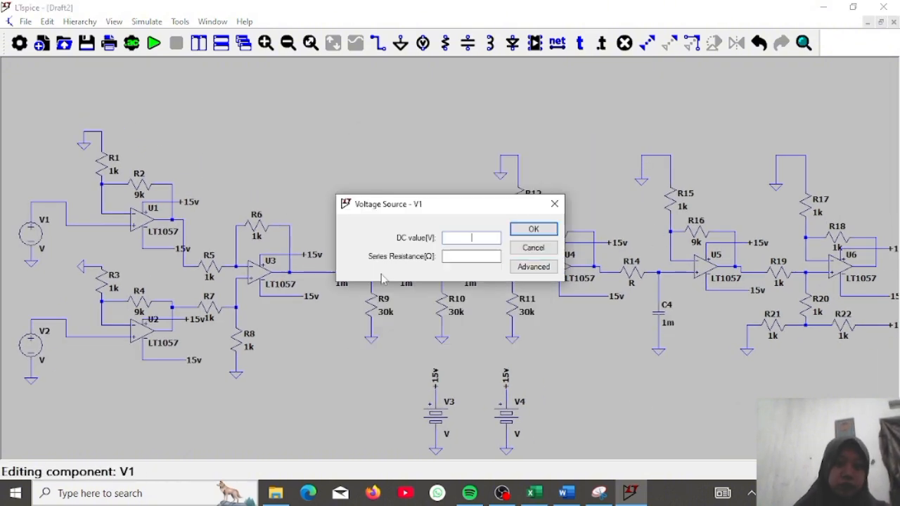
pyautogui.click(532, 265)
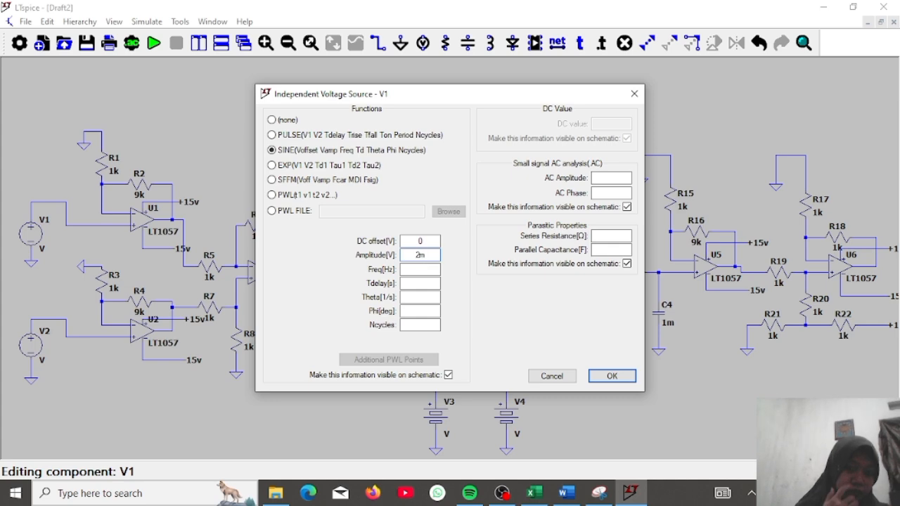
pyautogui.write('20')
pyautogui.press('Return')
# - Configure V2 as a sine source with 0 V DC offset, 2m amplitude and 20 Hz frequency
pyautogui.rightClick(31, 344)
pyautogui.click(532, 265)
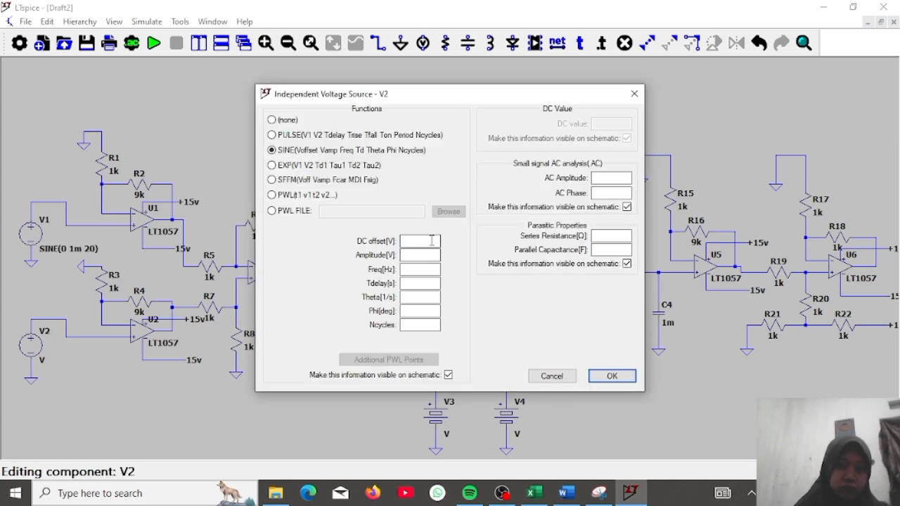
pyautogui.press('Return')
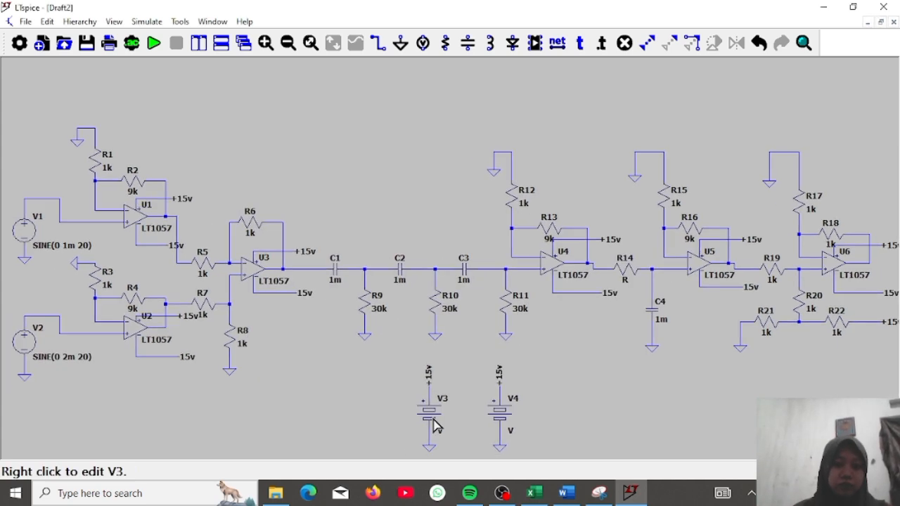
# - Set the supply source V3 to 15 and V4 to -15
pyautogui.rightClick(502, 415)
pyautogui.write('-15')
pyautogui.press('Return')
# - Add the comment labels "INPUT ELEKTRODA 1" above V1 and "INPUT ELEKTRODA 2" above V2
pyautogui.moveTo(617, 413)
pyautogui.mouseDown()
pyautogui.moveTo(472, 410)
pyautogui.moveTo(623, 424)
pyautogui.moveTo(612, 421)
pyautogui.mouseUp()
pyautogui.write('tI')
pyautogui.press('Return')
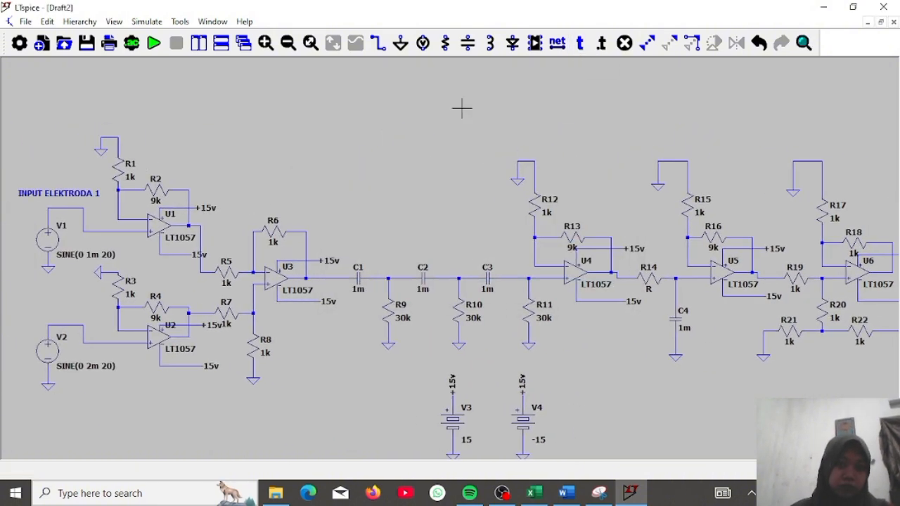
pyautogui.click(28, 192)
pyautogui.write('tINPUT ELEKTRODA 2')
pyautogui.press('Return')
pyautogui.click(32, 308)
# - Add the comment "PENGUAT NON INVERTING" above the U1 stage and again below the U2 stage
pyautogui.click(575, 46)
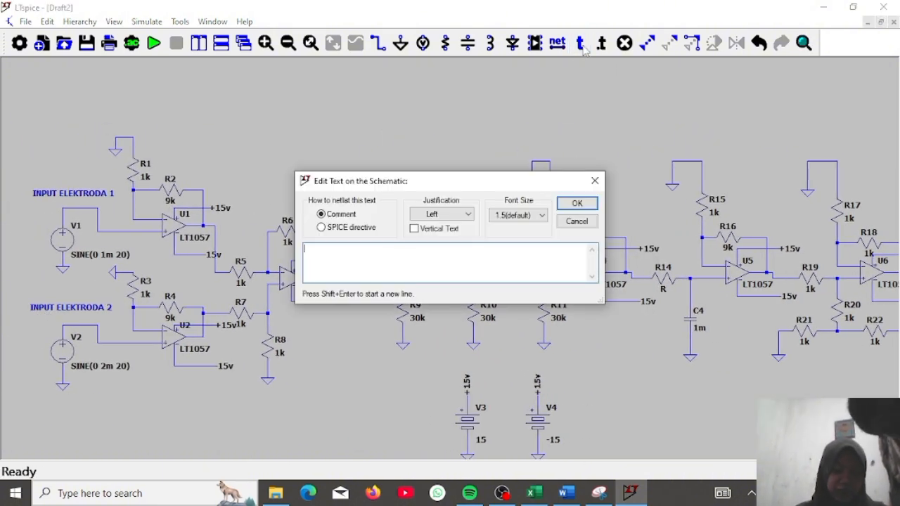
pyautogui.write('PENGUAT NON INVERTING')
pyautogui.press('Return')
pyautogui.click(125, 111)
pyautogui.write('t')
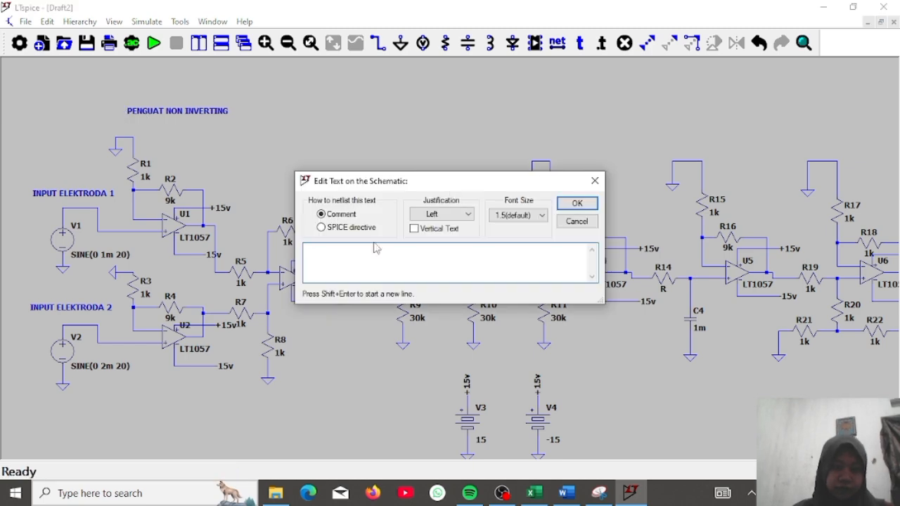
pyautogui.write('PENGUAT NON INVERTING')
pyautogui.press('Return')
pyautogui.click(132, 407)
# - Add the comments "SUBTRACKTOR" above R6 and "HPF AKTIF" above the C1–C3 filter network
pyautogui.click(575, 45)
pyautogui.write('SUBTRACTOR')
pyautogui.press('Return')
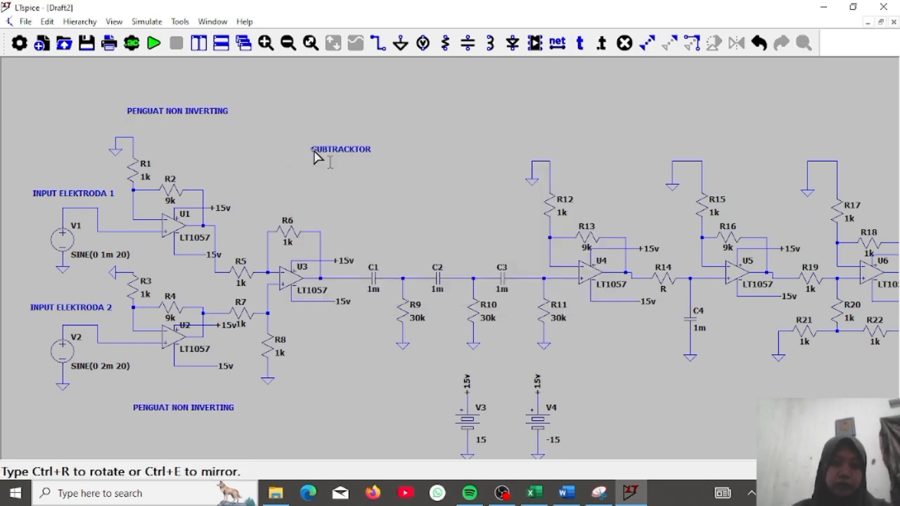
pyautogui.click(274, 190)
pyautogui.click(576, 48)
pyautogui.write('HPF AKTIF')
pyautogui.press('Return')
pyautogui.click(409, 234)
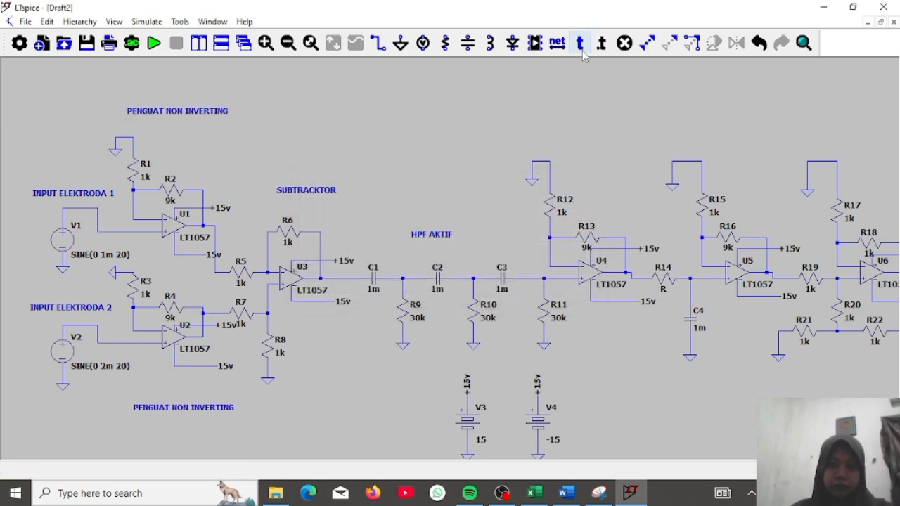
# - Add the comments "LPF AKTIF" above R14 and "LEVEL SHIFTER" below R21 and R22
pyautogui.click(580, 43)
pyautogui.press('Return')
pyautogui.click(635, 220)
pyautogui.click(579, 43)
pyautogui.write('LEVEL SHIFTER')
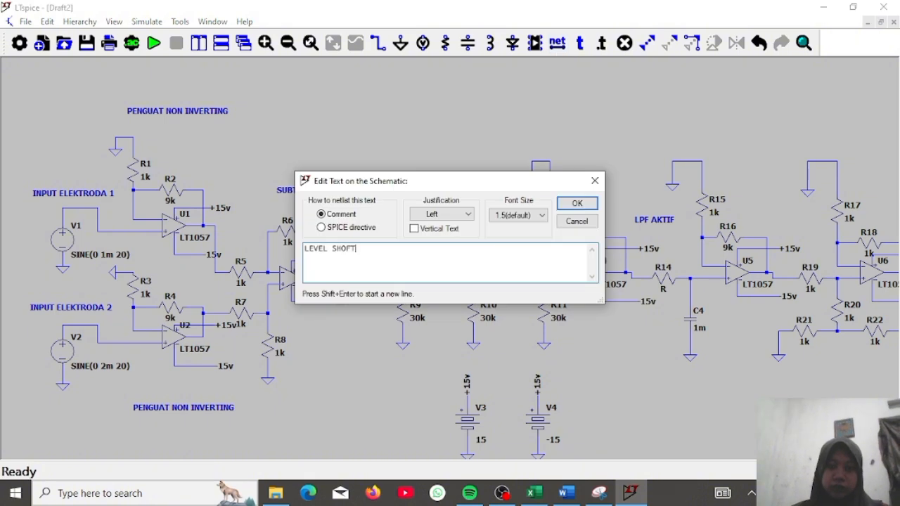
pyautogui.press('Return')
pyautogui.scroll(-1, 801, 363)
pyautogui.click(807, 364)
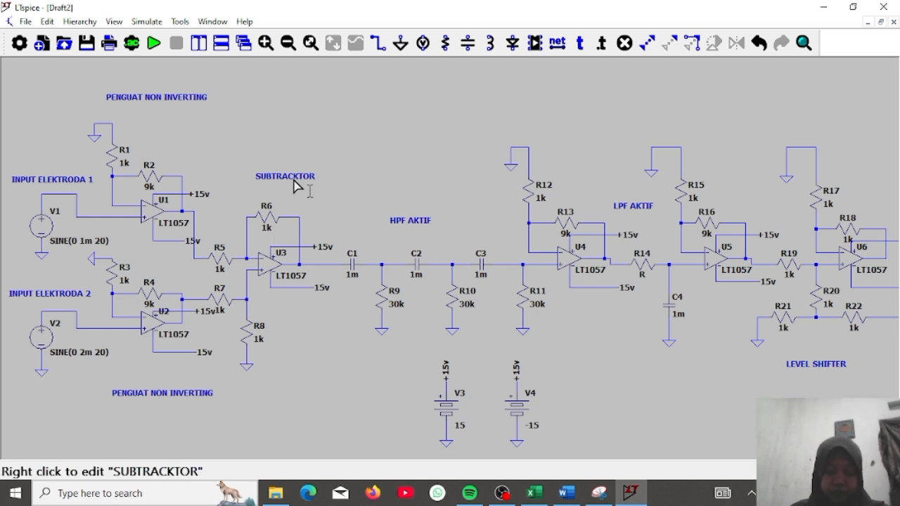
# - Set the resistance of R14 in the low-pass filter to 5
pyautogui.rightClick(623, 277)
pyautogui.write('5')
pyautogui.press('Return')
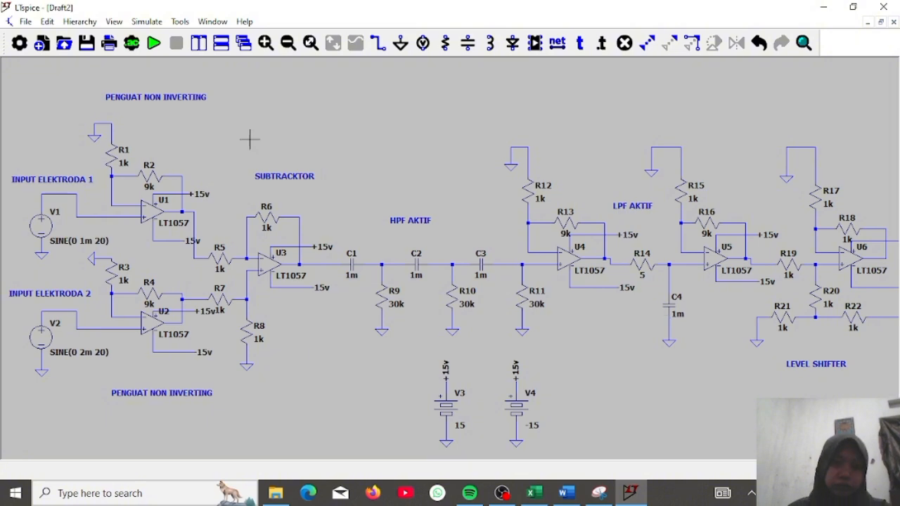
# - Run a transient analysis with stop time 2000ms, data saving from 0, maximum timestep 0.001 and the startup option
pyautogui.click(155, 44)
pyautogui.write('0')
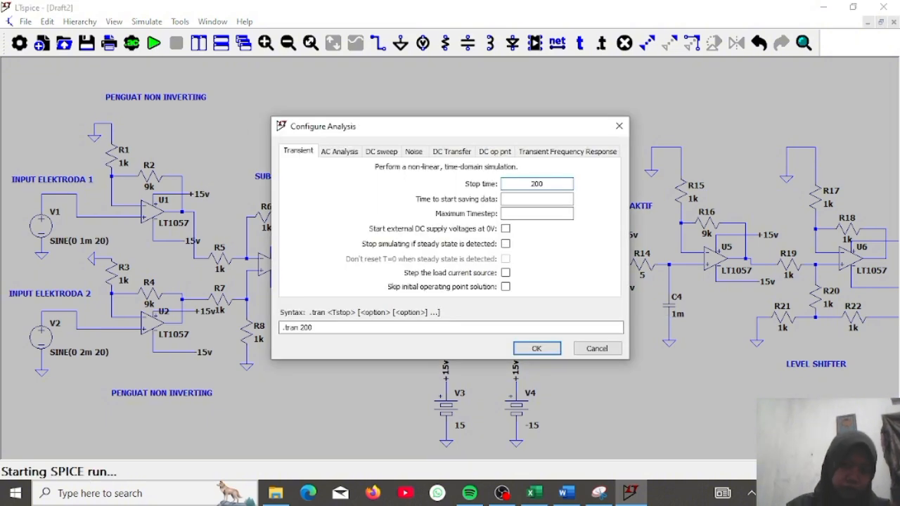
pyautogui.write(' 2000ms')
pyautogui.press('Tab')
pyautogui.write('0')
pyautogui.press('Tab')
pyautogui.write('0.001')
pyautogui.click(538, 350)
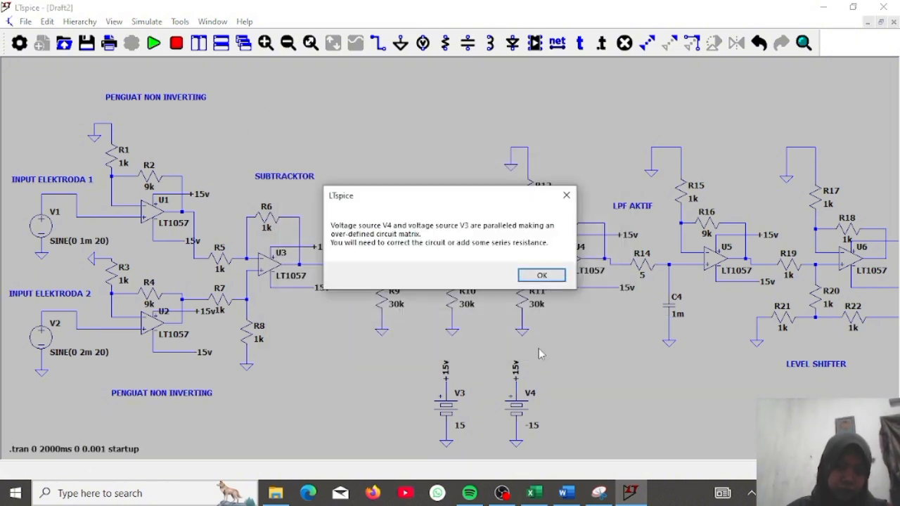
# - Dismiss the simulation error and rename the net label on V4 to -15v
pyautogui.click(543, 276)
pyautogui.click(154, 44)
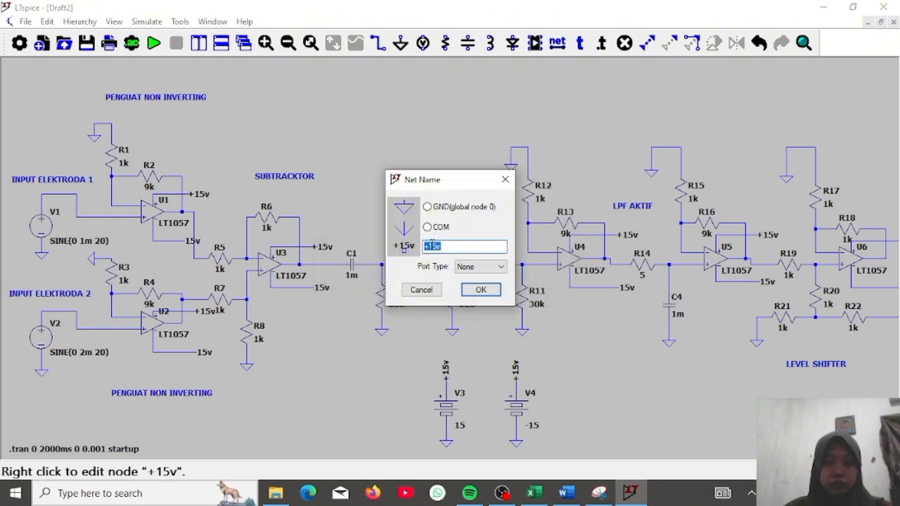
pyautogui.click(458, 283)
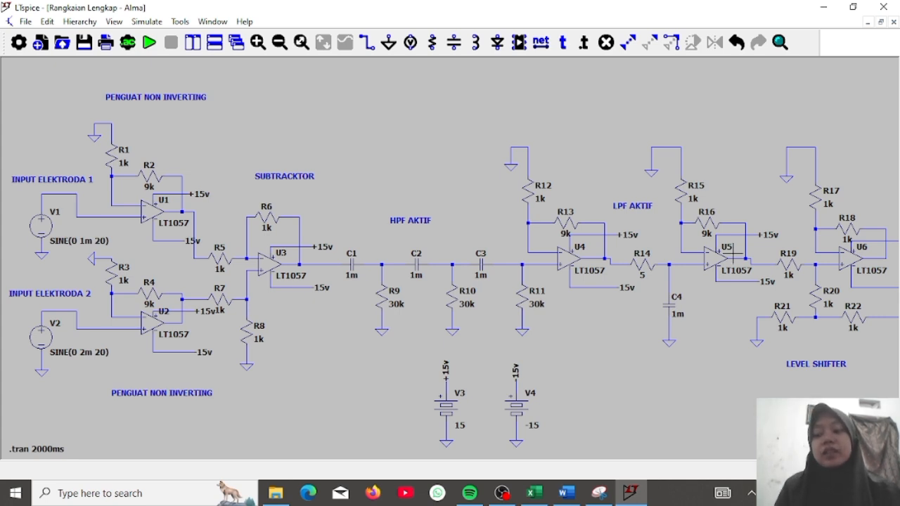
pyautogui.moveTo(784, 257); pyautogui.dragTo(622, 253)
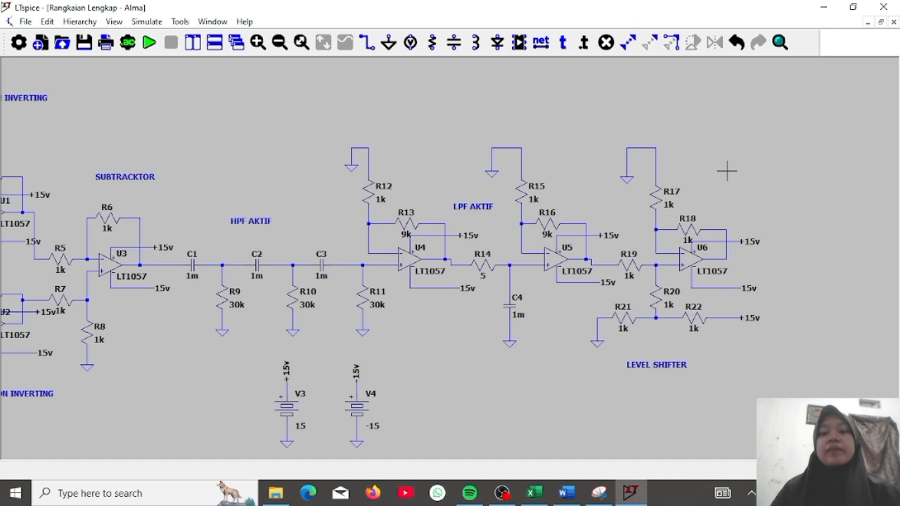
pyautogui.moveTo(727, 170); pyautogui.dragTo(882, 164)
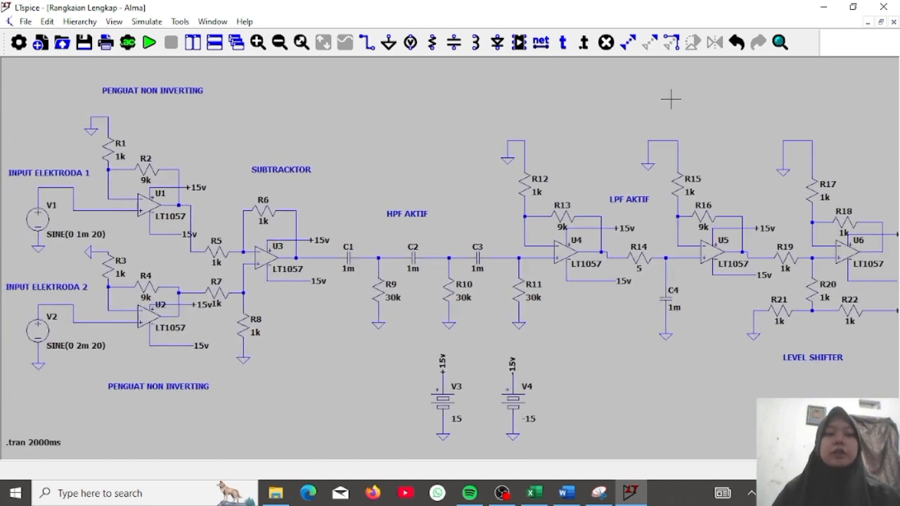
pyautogui.moveTo(671, 99)
pyautogui.mouseDown()
pyautogui.moveTo(682, 111)
pyautogui.moveTo(668, 110)
pyautogui.mouseUp()
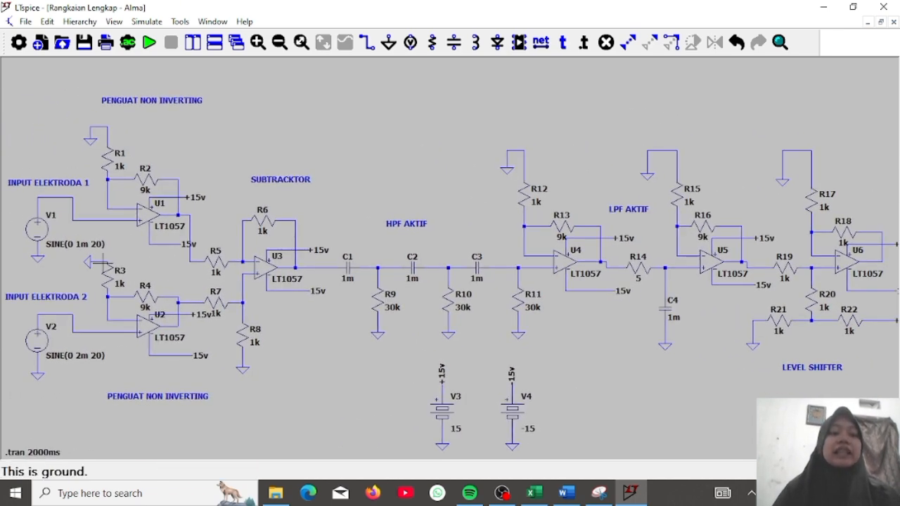
# - Switch to the Excel workbook and examine the active HPF cutoff frequency formula in B2 and its R and C values
pyautogui.click(534, 493)
pyautogui.click(435, 253)
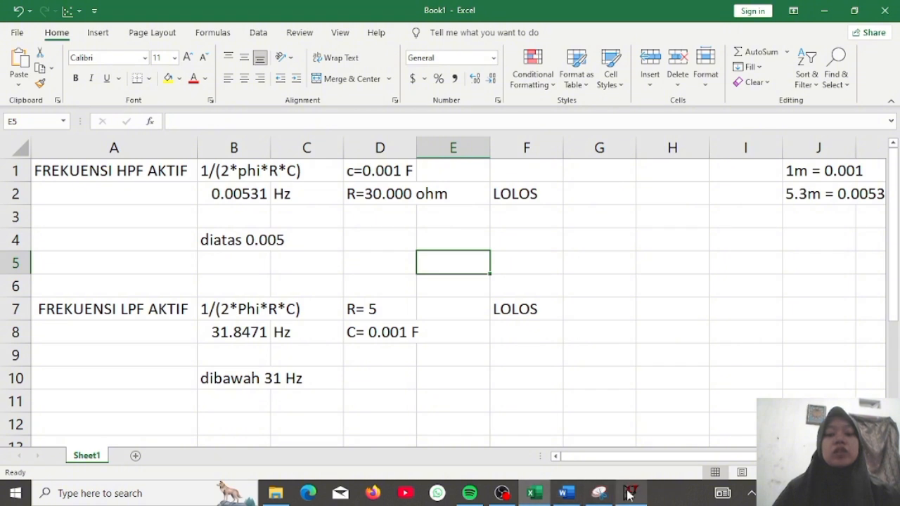
pyautogui.moveTo(629, 497)
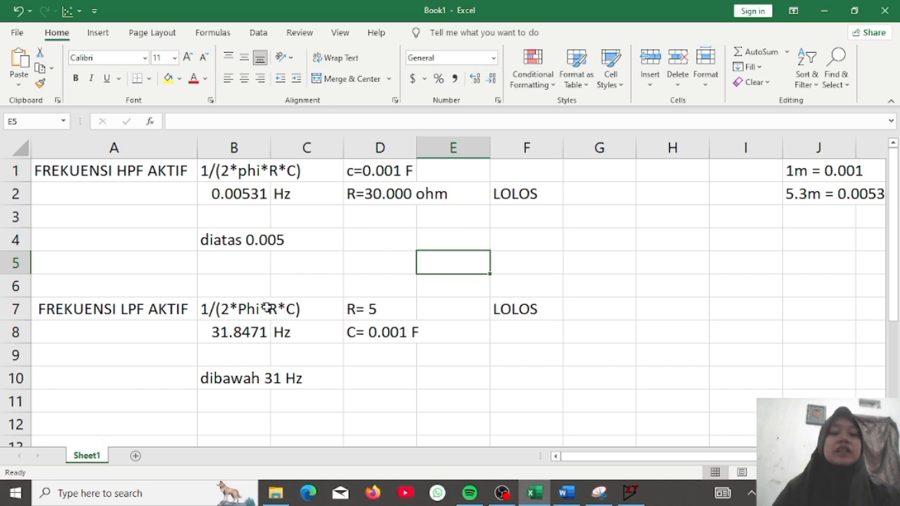
pyautogui.click(234, 192)
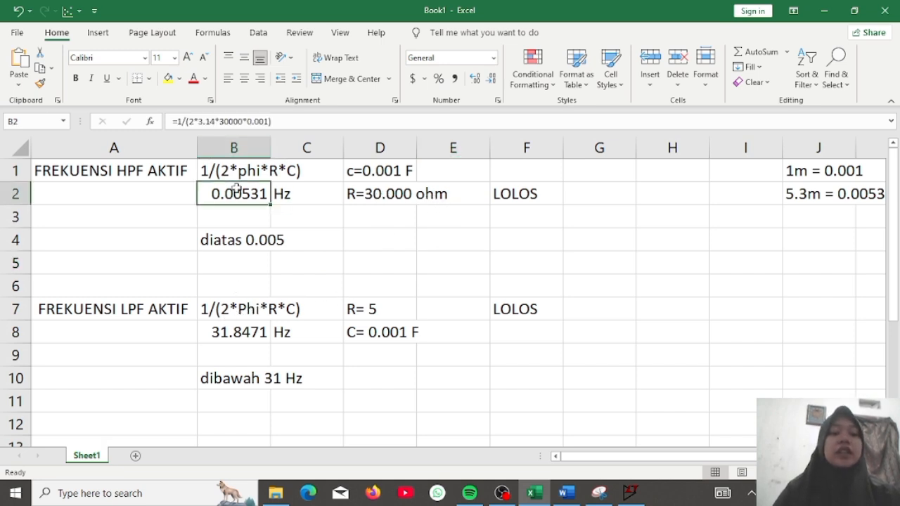
pyautogui.click(287, 122)
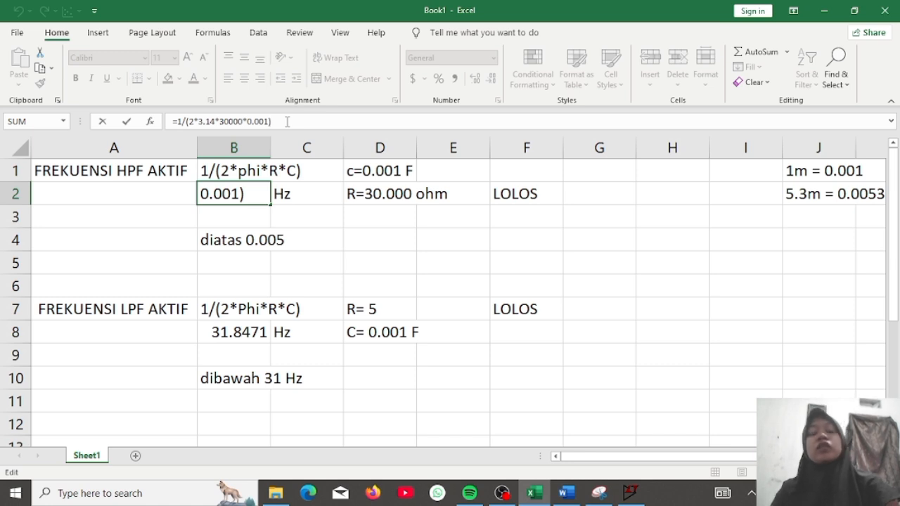
pyautogui.click(328, 232)
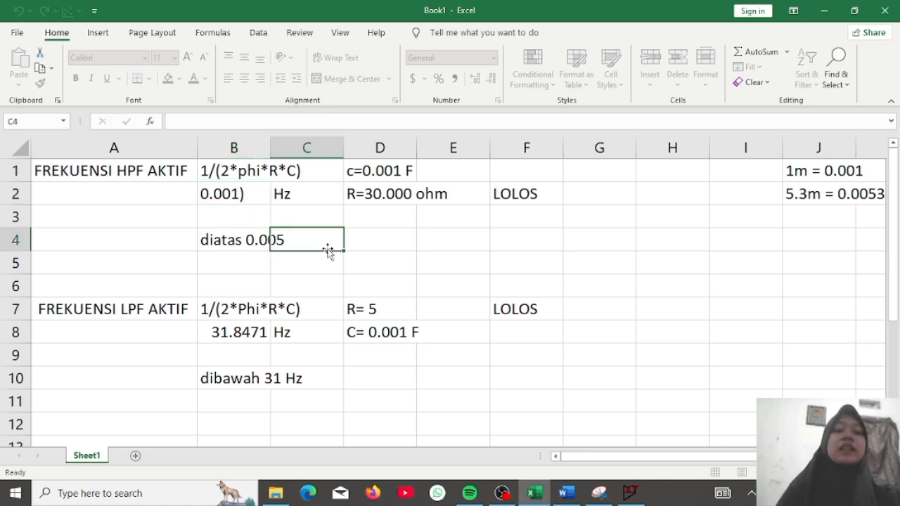
pyautogui.click(215, 187)
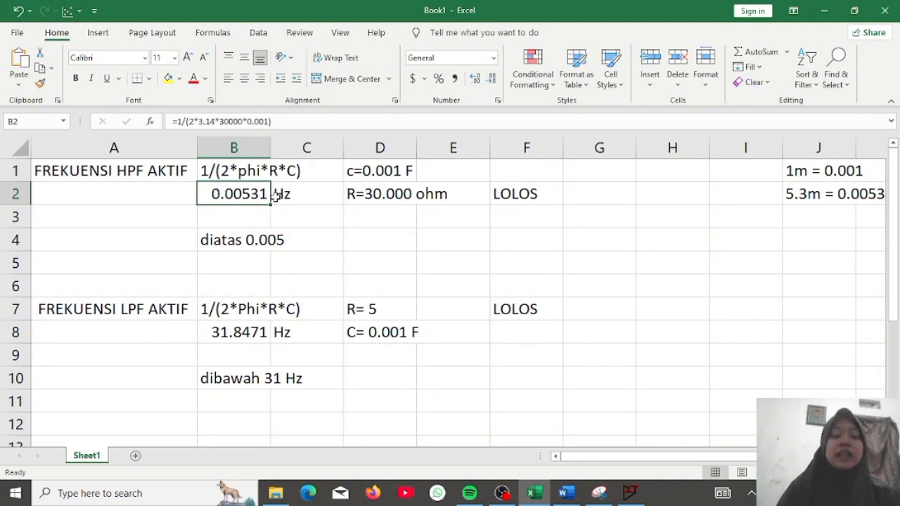
pyautogui.click(266, 354)
pyautogui.click(120, 308)
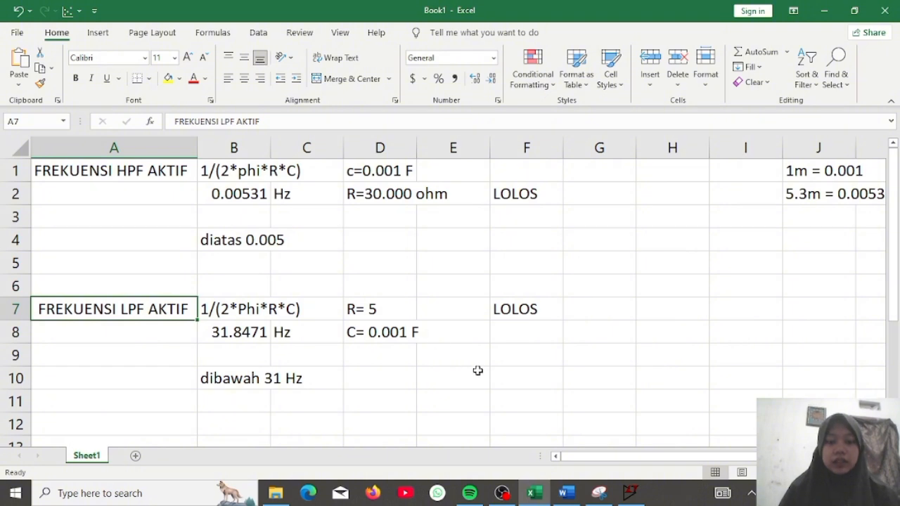
# - Compare the LPF components R14 and C4 in LTspice with the LPF cutoff frequency formula in cell B8 of the Excel workbook
pyautogui.click(630, 493)
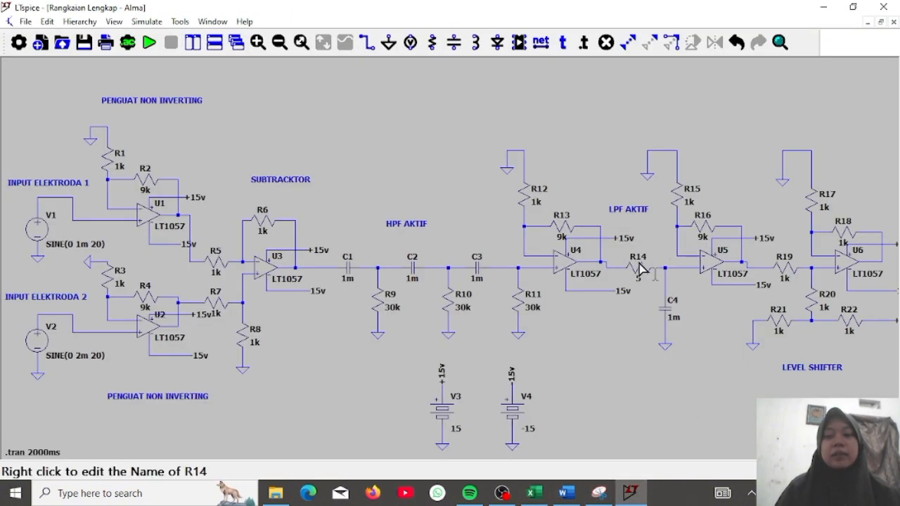
pyautogui.click(509, 496)
pyautogui.click(565, 494)
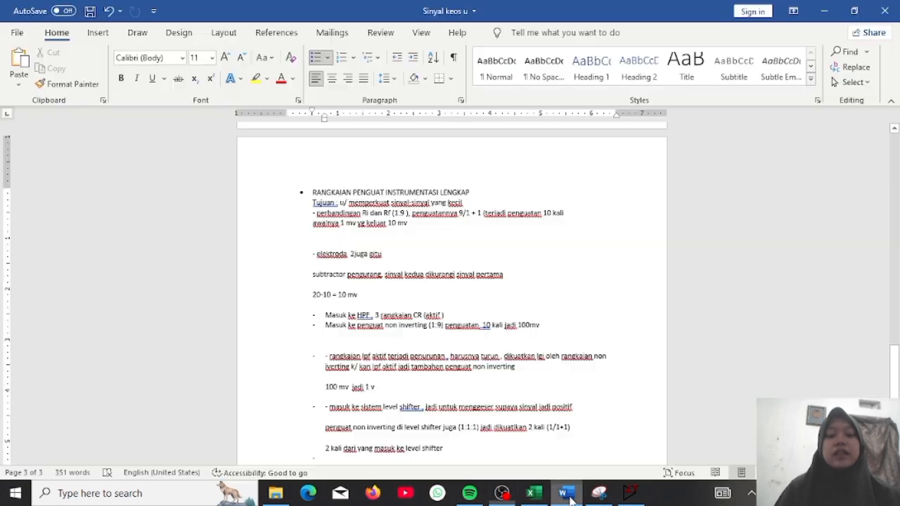
pyautogui.click(535, 494)
pyautogui.click(398, 304)
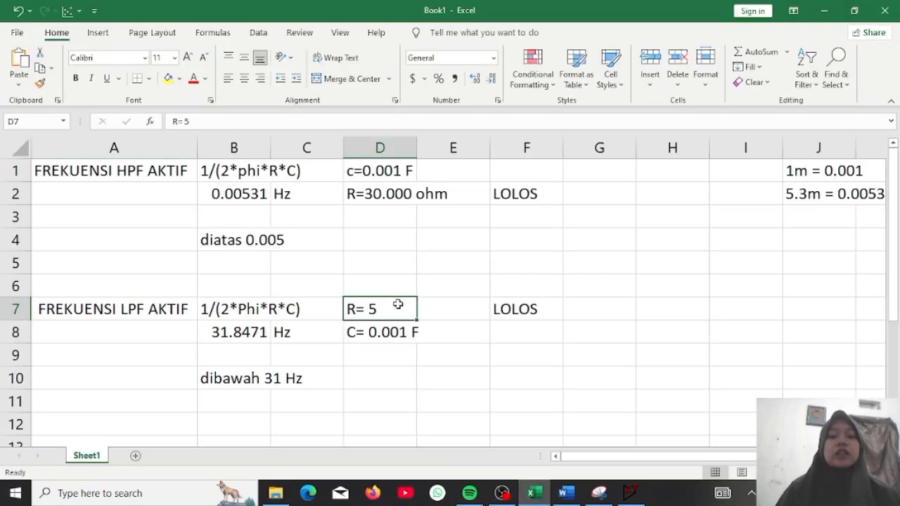
pyautogui.click(247, 324)
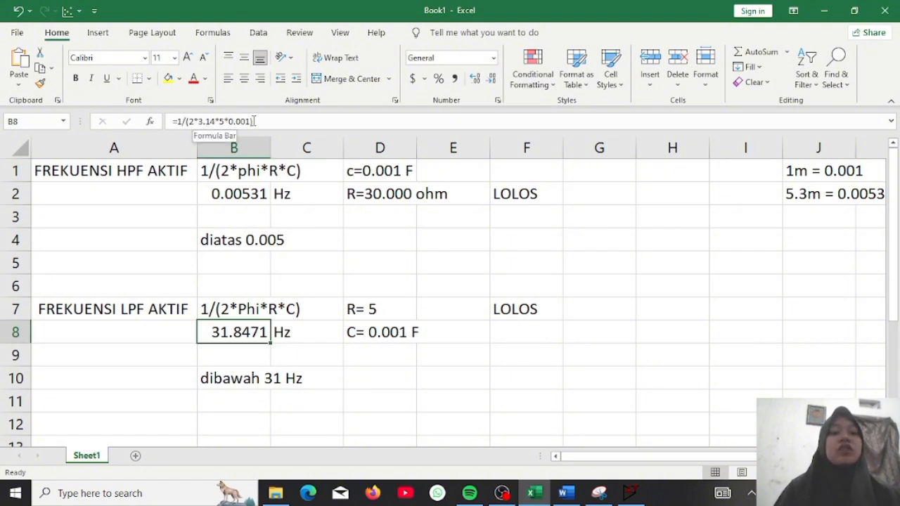
pyautogui.click(346, 241)
pyautogui.click(237, 337)
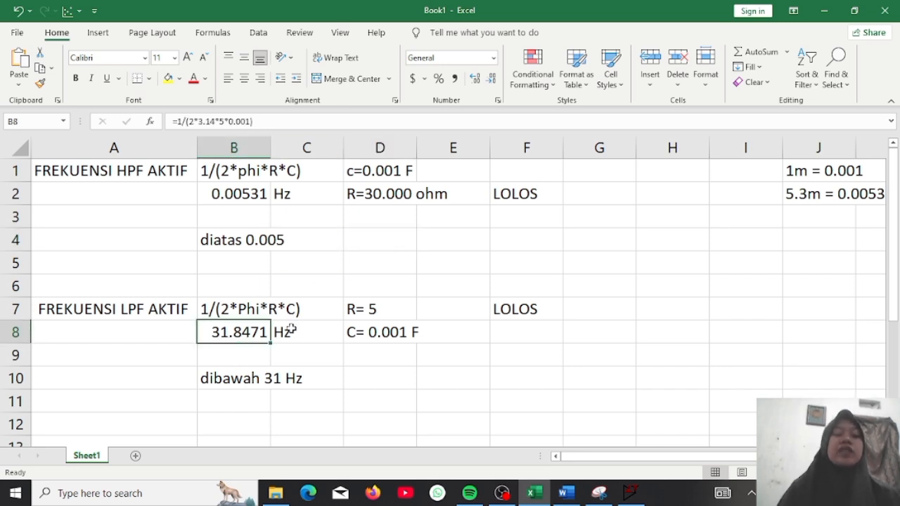
pyautogui.click(337, 333)
pyautogui.click(444, 218)
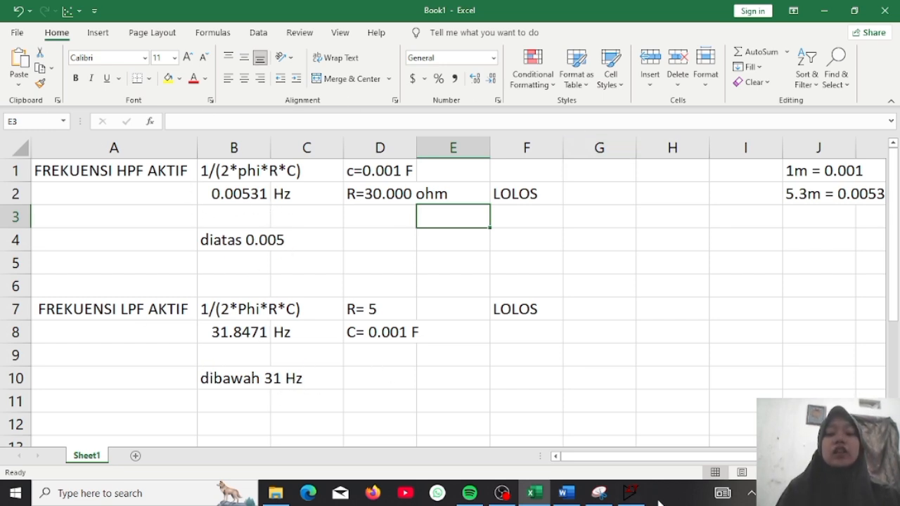
# - Switch to LTspice and run the transient simulation of the complete circuit
pyautogui.click(633, 495)
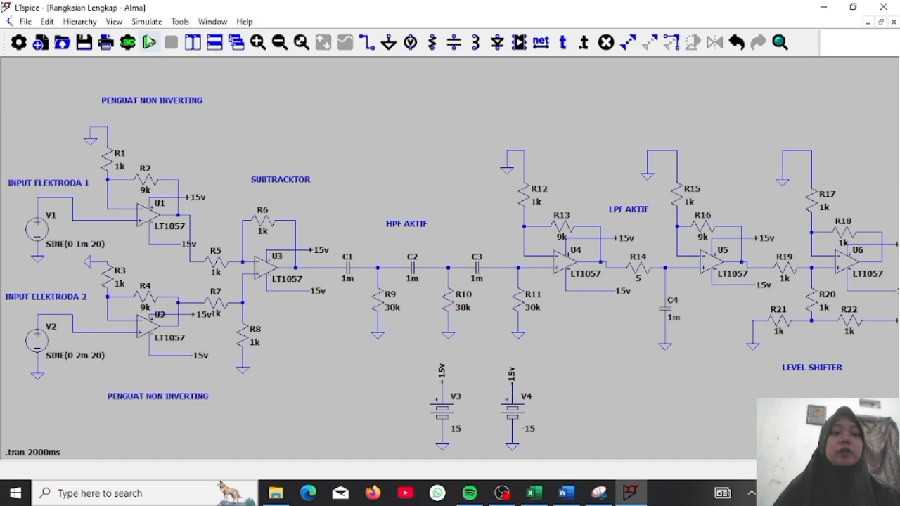
pyautogui.click(149, 43)
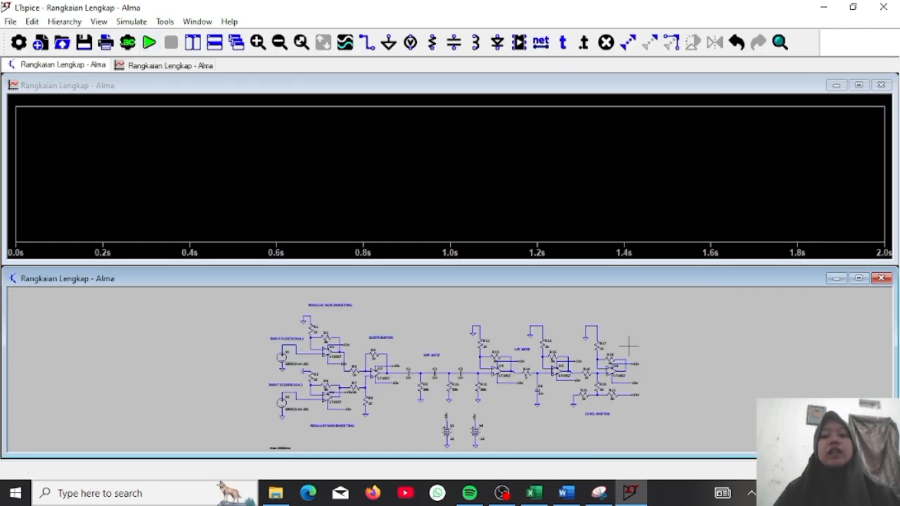
pyautogui.scroll(3, 361, 377)
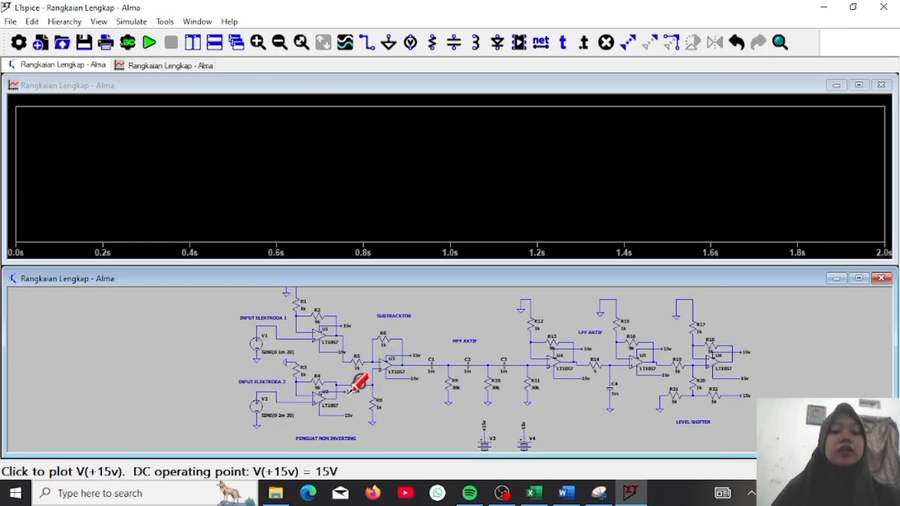
# - Plot the electrode 1 input voltage, add a plot pane above it, and plot the electrode 2 input voltage there
pyautogui.moveTo(358, 308); pyautogui.dragTo(364, 326)
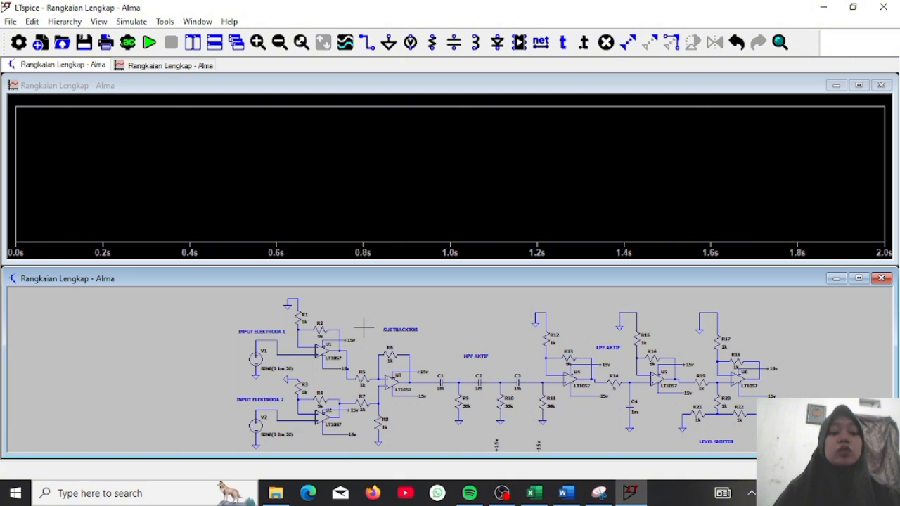
pyautogui.click(274, 335)
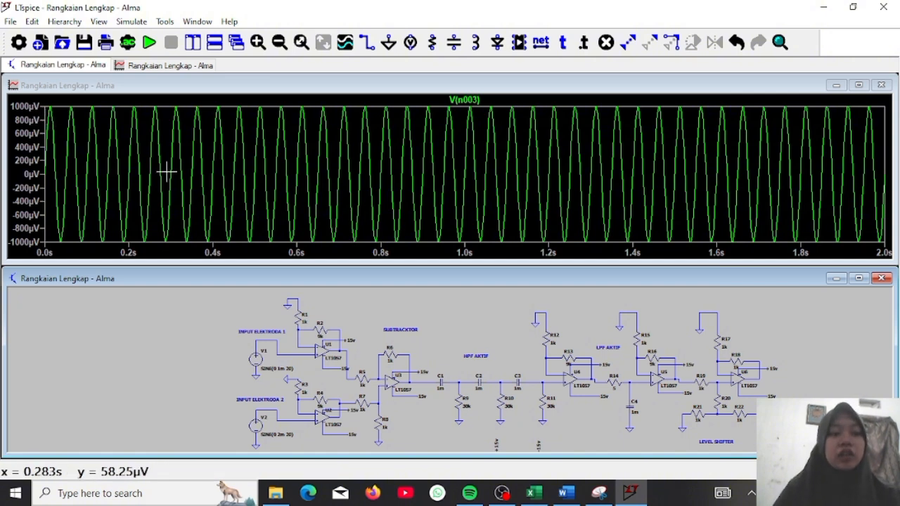
pyautogui.rightClick(209, 155)
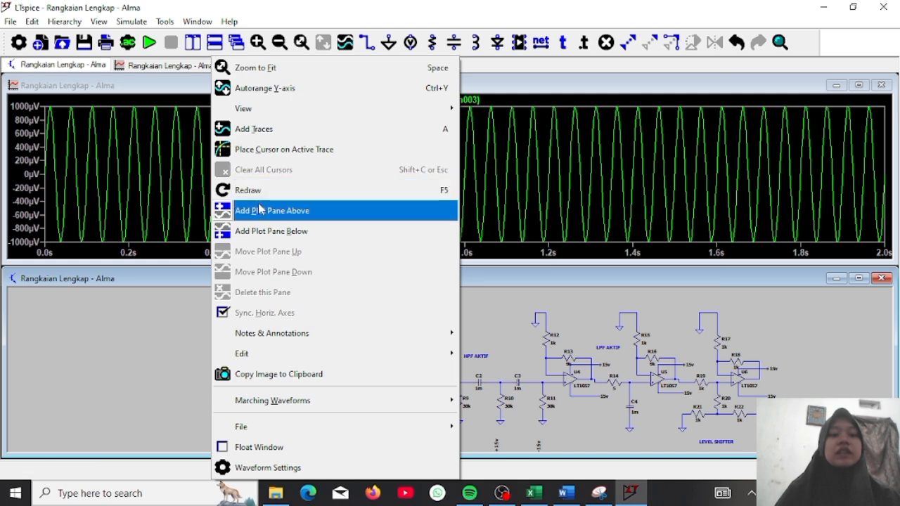
pyautogui.click(253, 210)
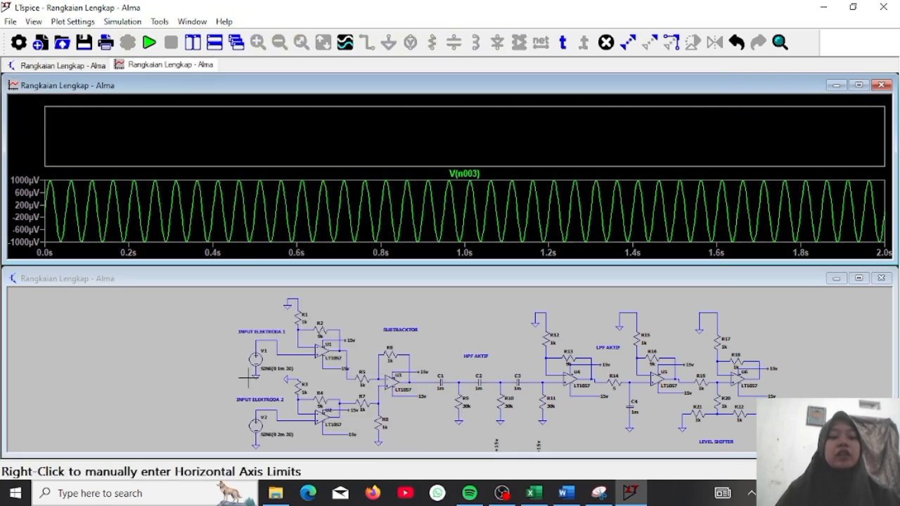
pyautogui.click(268, 410)
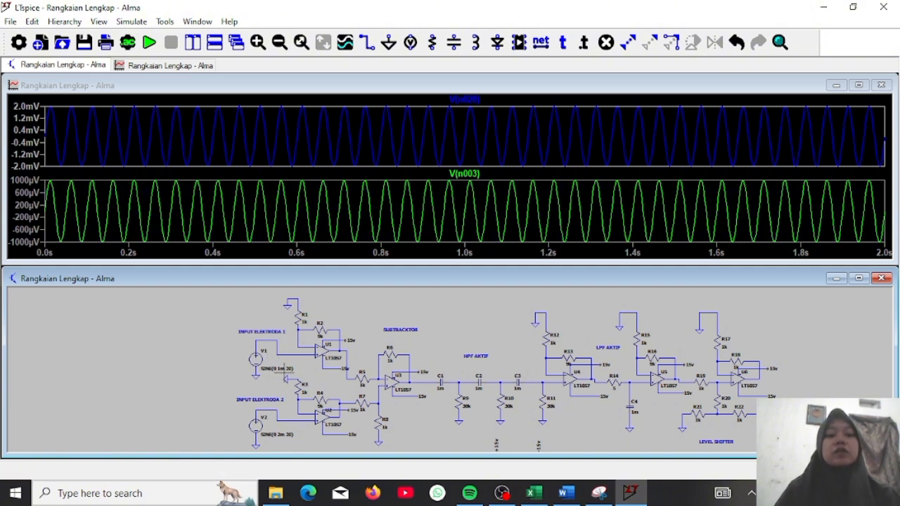
# - Add two more plot panes above and plot the output voltages of the non-inverting amplifiers U1 and U2 in them
pyautogui.rightClick(348, 140)
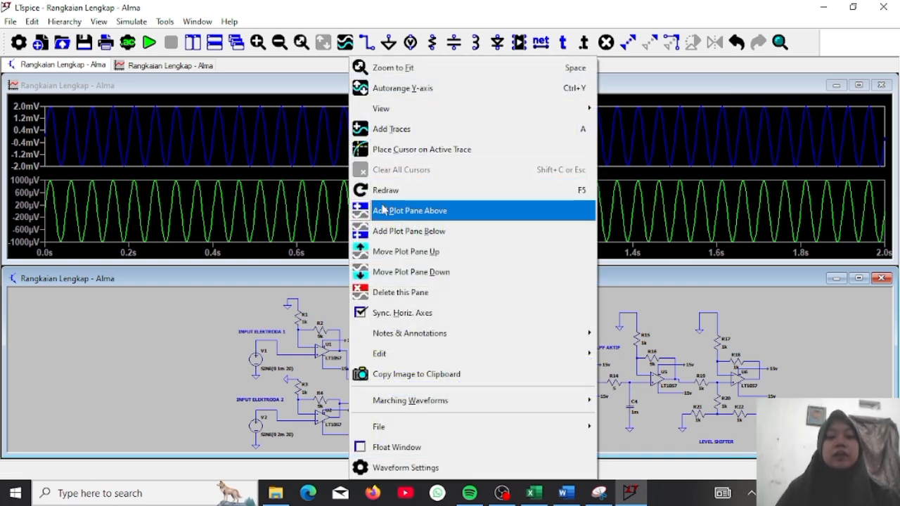
pyautogui.click(383, 215)
pyautogui.rightClick(374, 124)
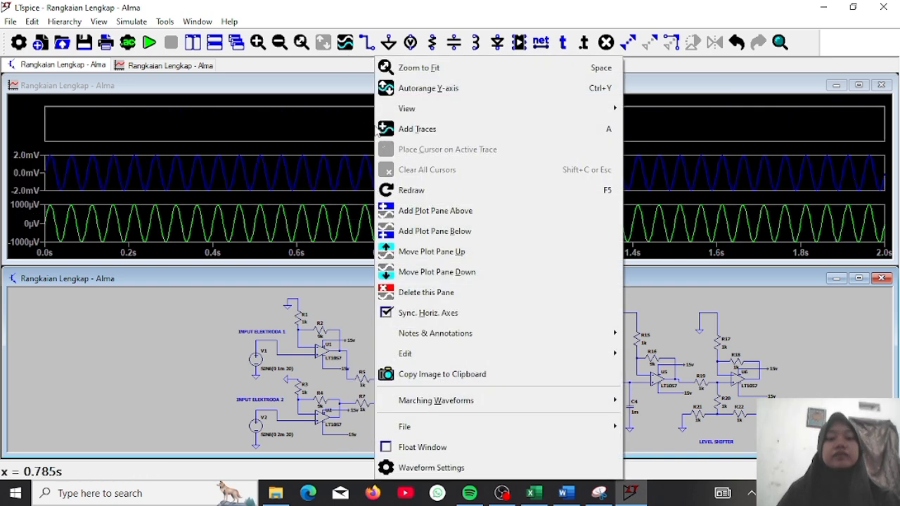
pyautogui.click(405, 211)
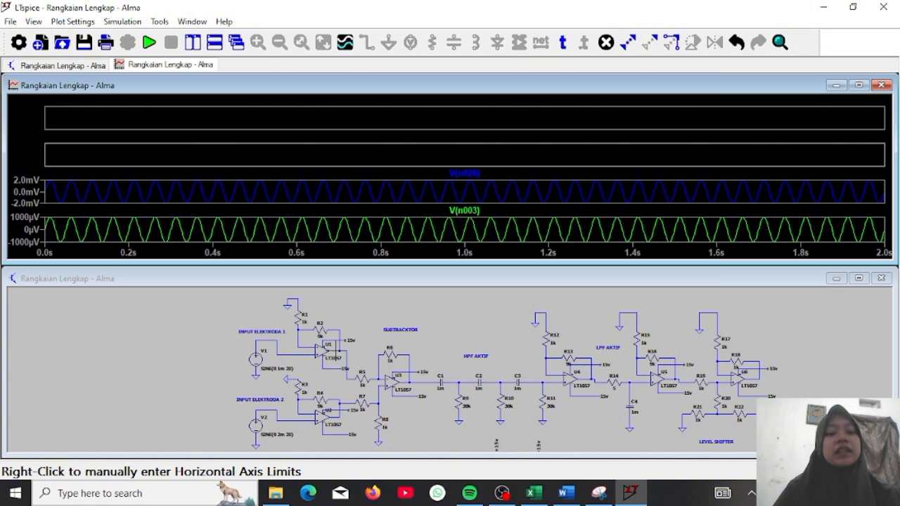
pyautogui.click(337, 338)
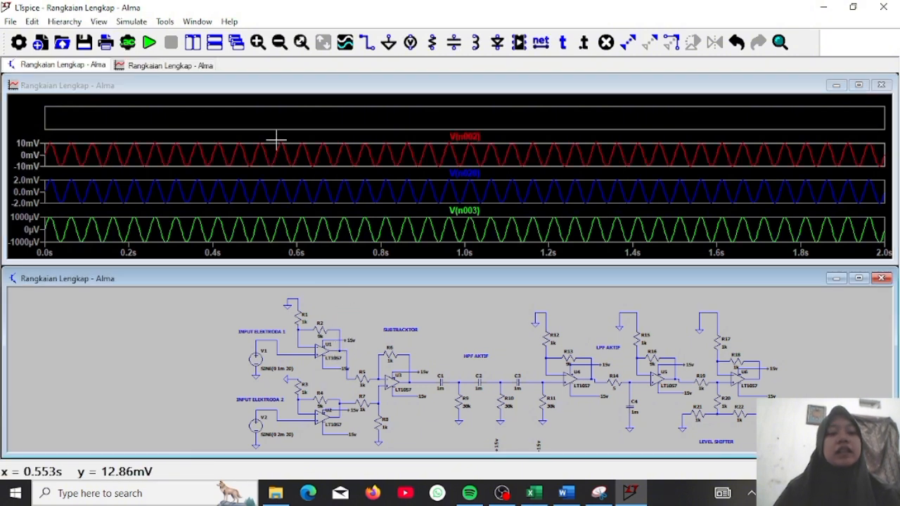
pyautogui.click(428, 114)
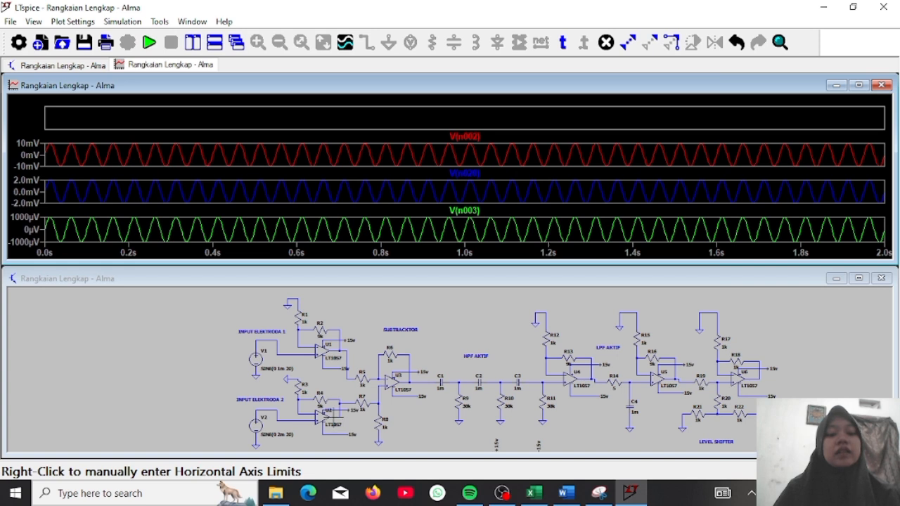
pyautogui.click(336, 411)
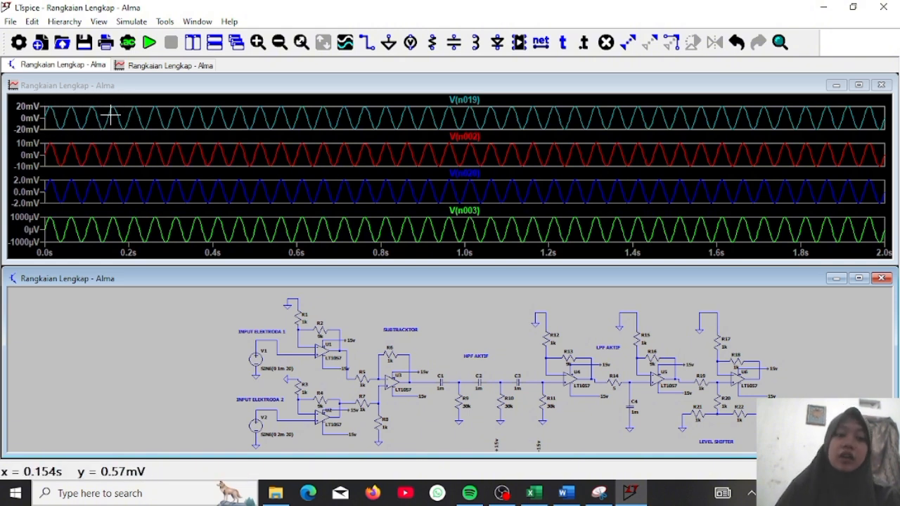
# - Examine the four input and amplifier traces in the maximized waveform window, and rerun the simulation from the schematic
pyautogui.click(857, 86)
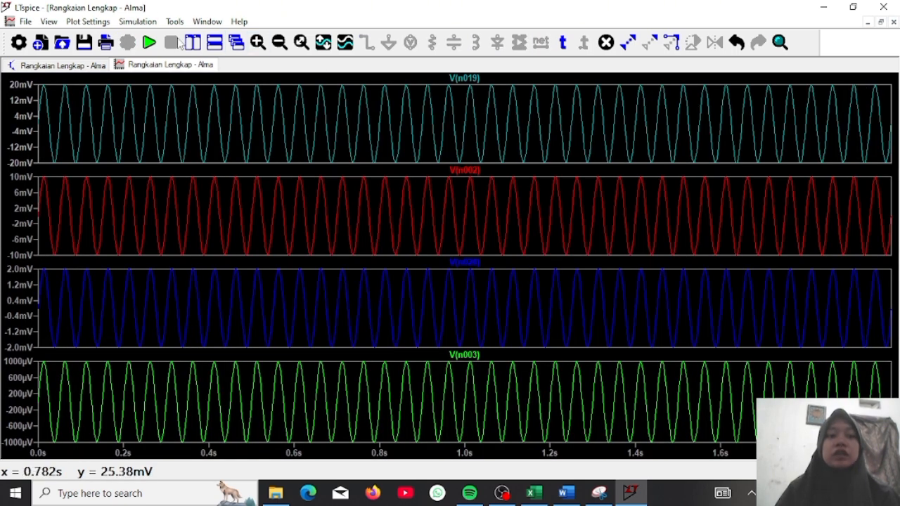
pyautogui.click(150, 42)
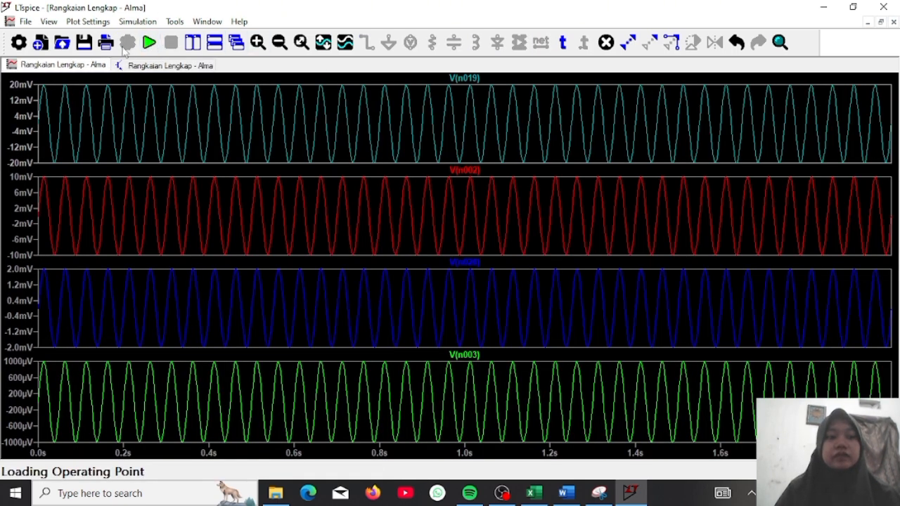
pyautogui.click(158, 65)
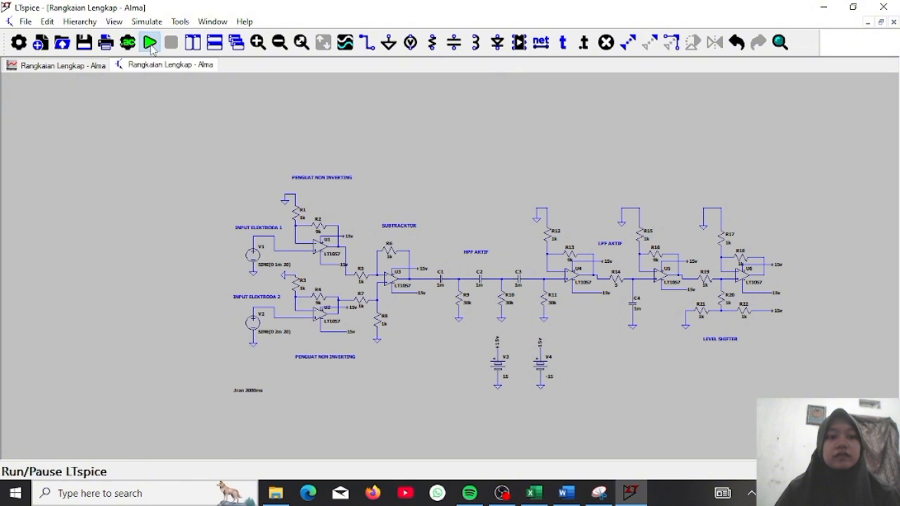
pyautogui.click(150, 43)
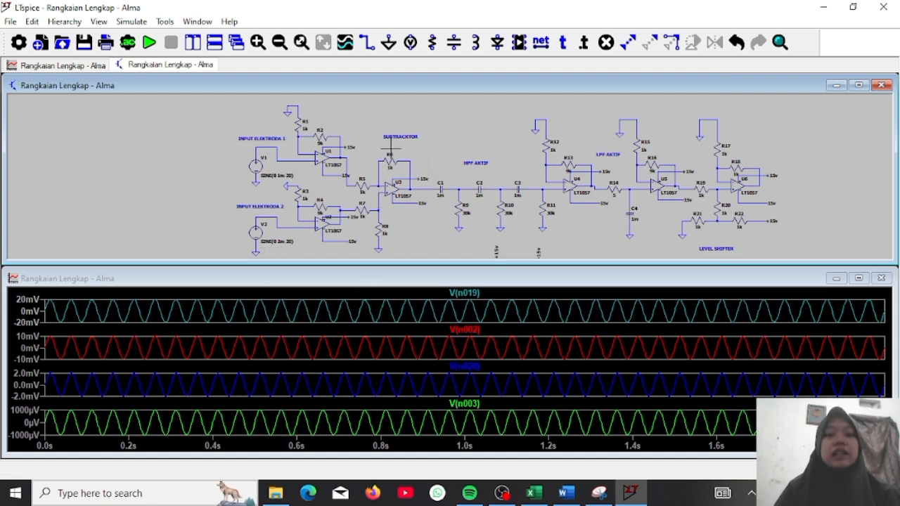
# - Close the waveform window with the four traces and rerun the transient simulation for an empty plot
pyautogui.rightClick(349, 320)
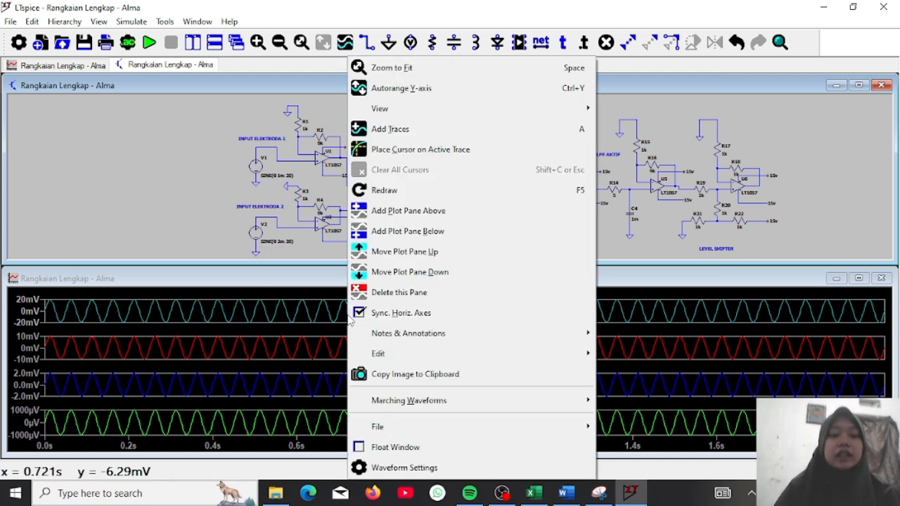
pyautogui.click(196, 191)
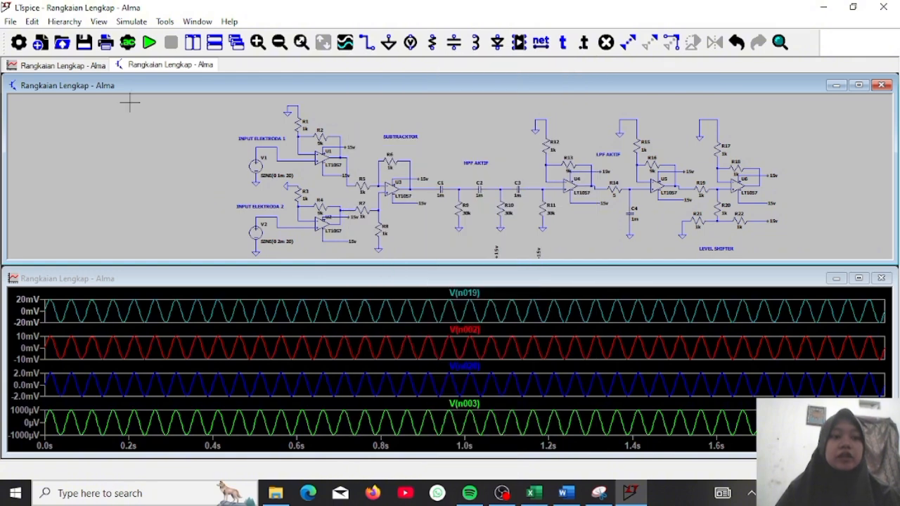
pyautogui.click(99, 69)
pyautogui.rightClick(100, 70)
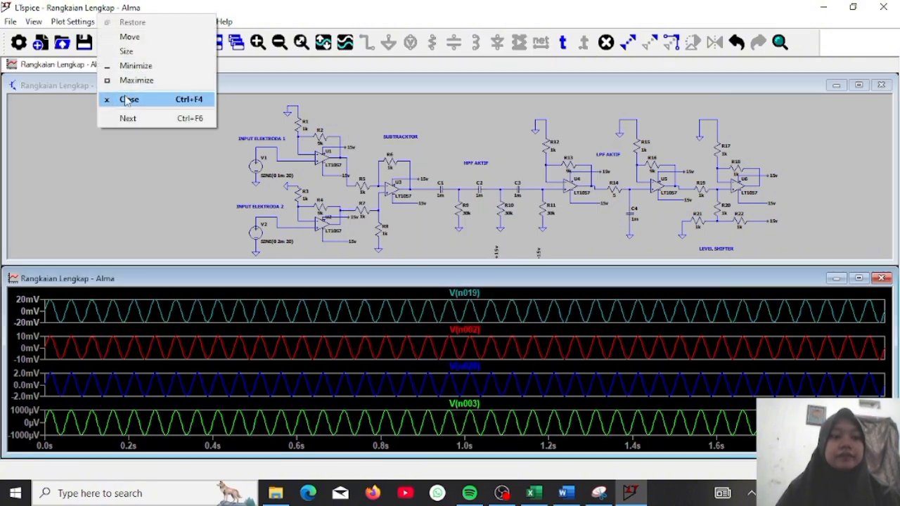
pyautogui.click(127, 100)
pyautogui.click(149, 44)
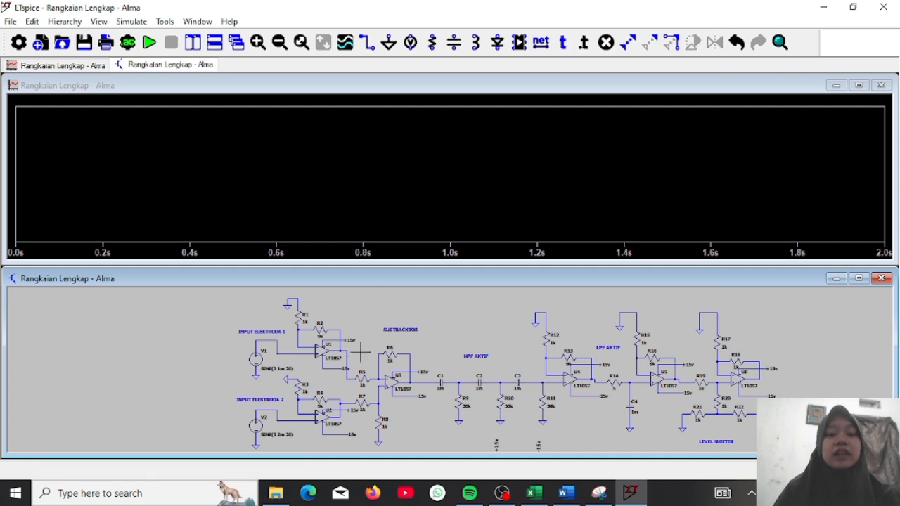
# - Add two plot panes and plot the U1, U2 and subtractor U3 output voltages in separate panes, from lowest to highest
pyautogui.rightClick(372, 223)
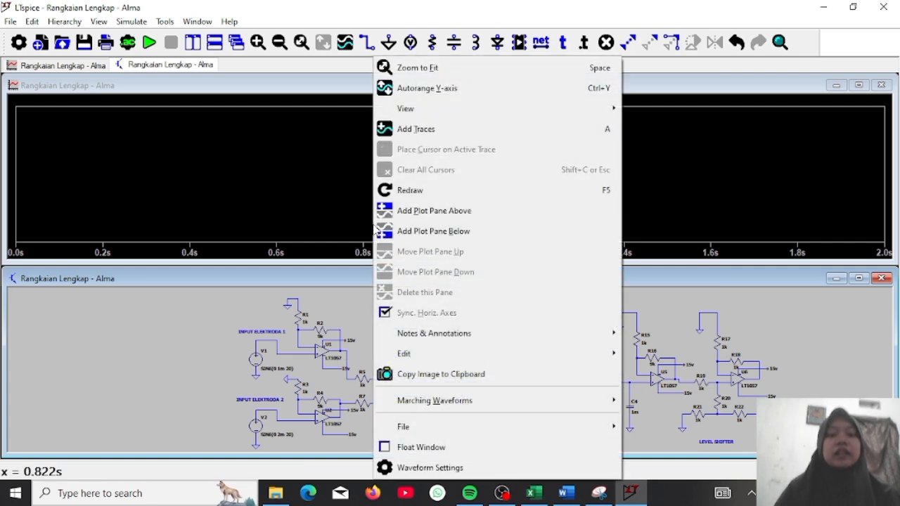
pyautogui.click(420, 212)
pyautogui.rightClick(382, 140)
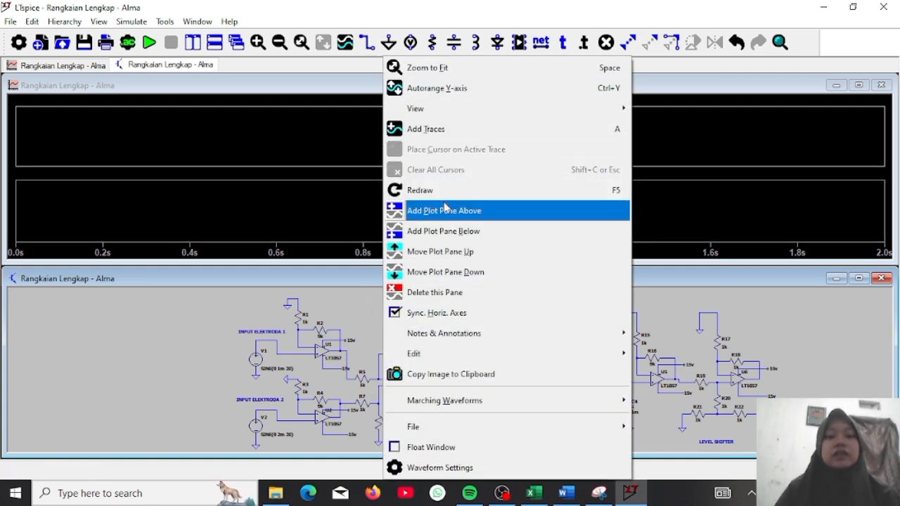
pyautogui.click(446, 208)
pyautogui.click(366, 206)
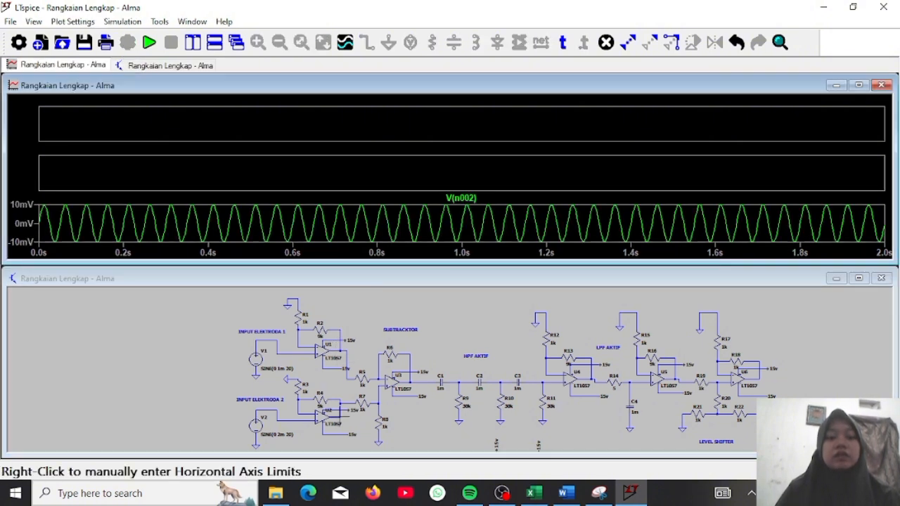
pyautogui.moveTo(337, 418); pyautogui.dragTo(358, 177)
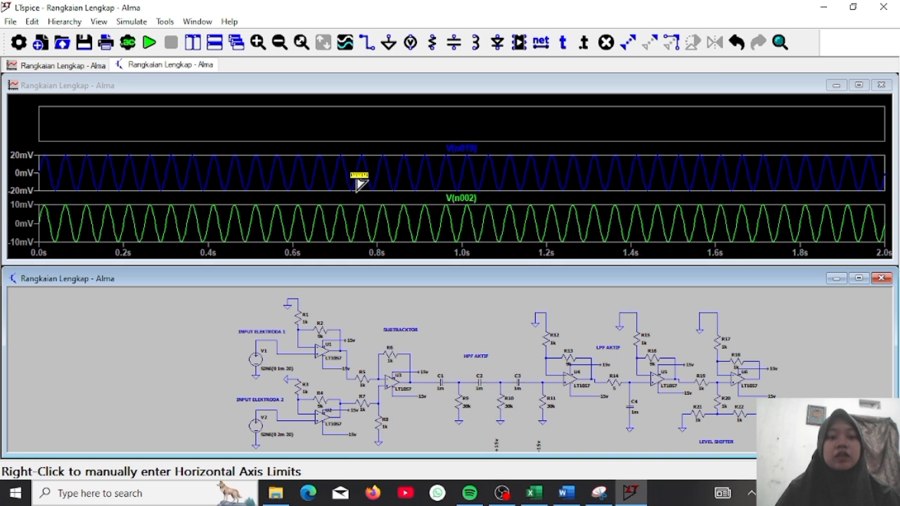
pyautogui.click(349, 124)
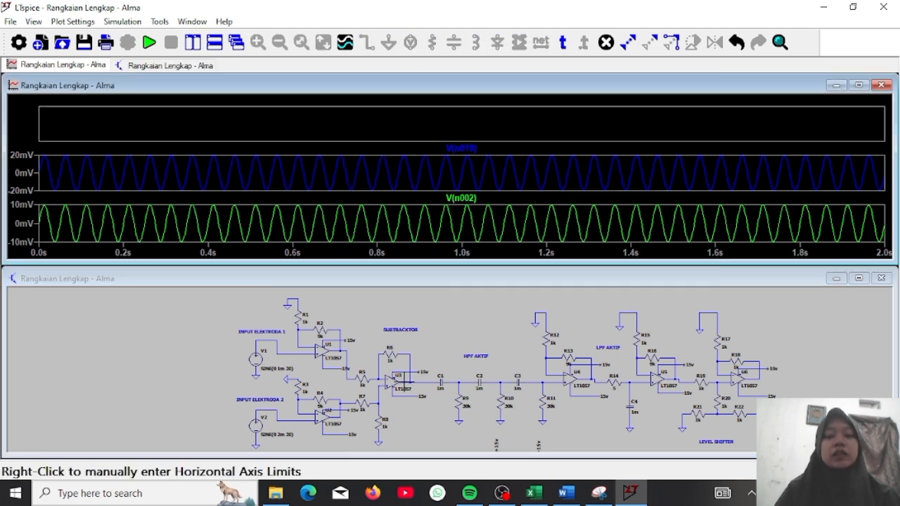
pyautogui.click(408, 382)
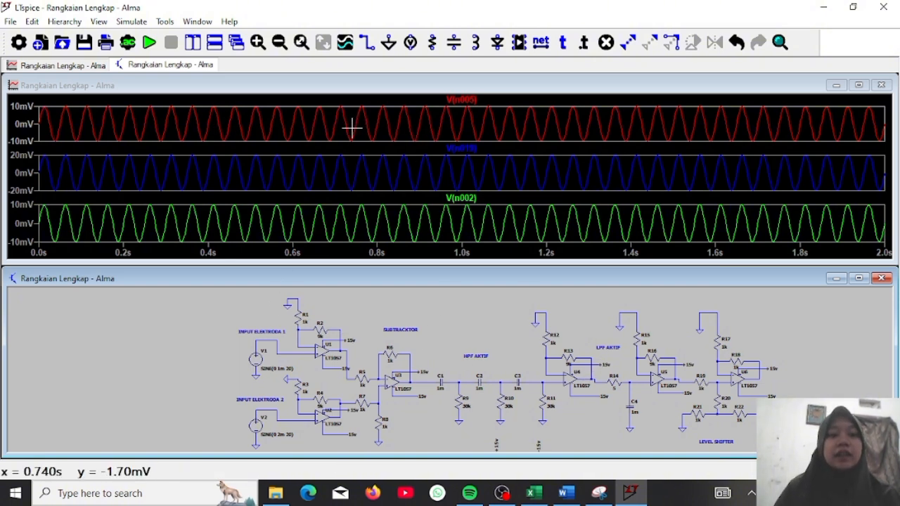
# - Delete the plot panes of the U2 and U1 outputs, keeping only the subtractor output pane
pyautogui.rightClick(342, 163)
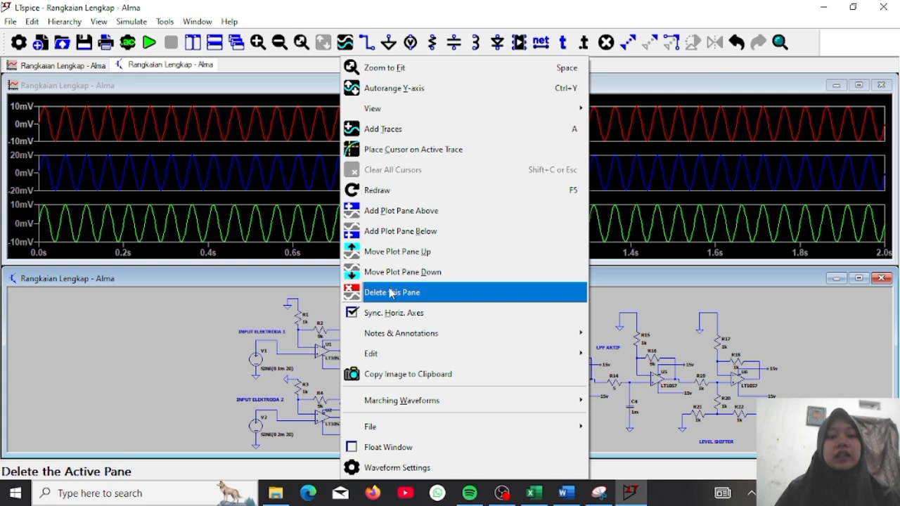
pyautogui.click(391, 293)
pyautogui.rightClick(337, 205)
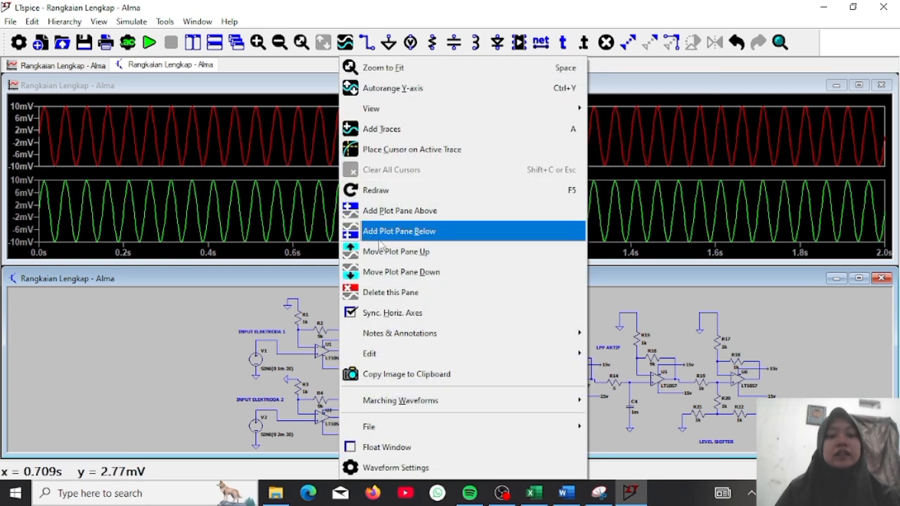
pyautogui.click(391, 292)
# - Add two plot panes above the subtractor trace and plot the voltage between U3 and C1 in the middle pane
pyautogui.rightClick(396, 167)
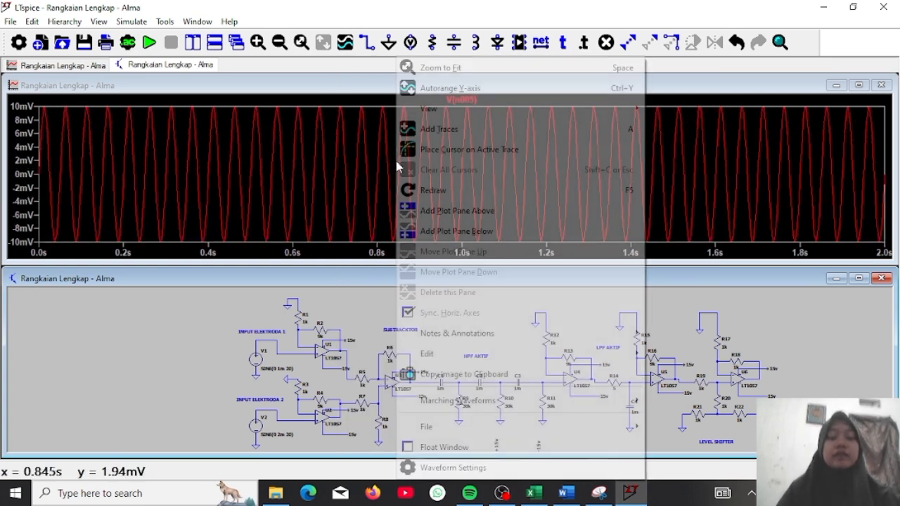
pyautogui.click(439, 211)
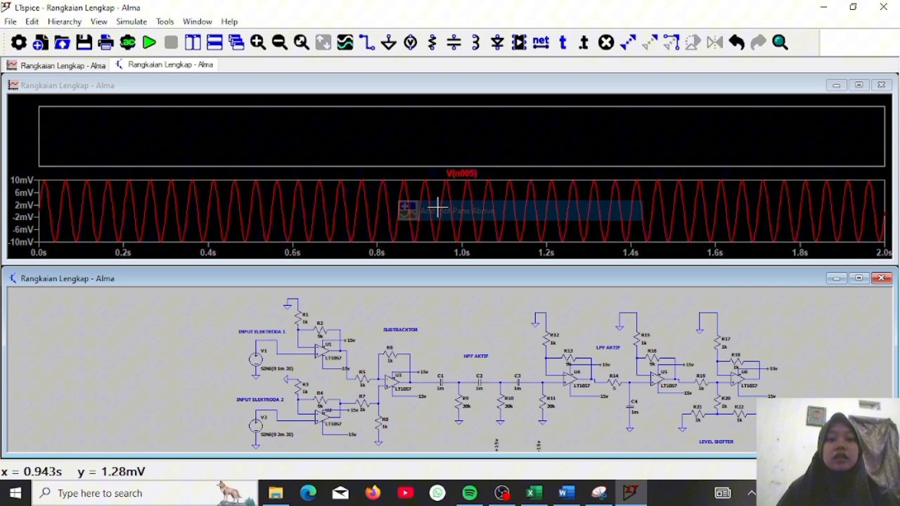
pyautogui.rightClick(393, 115)
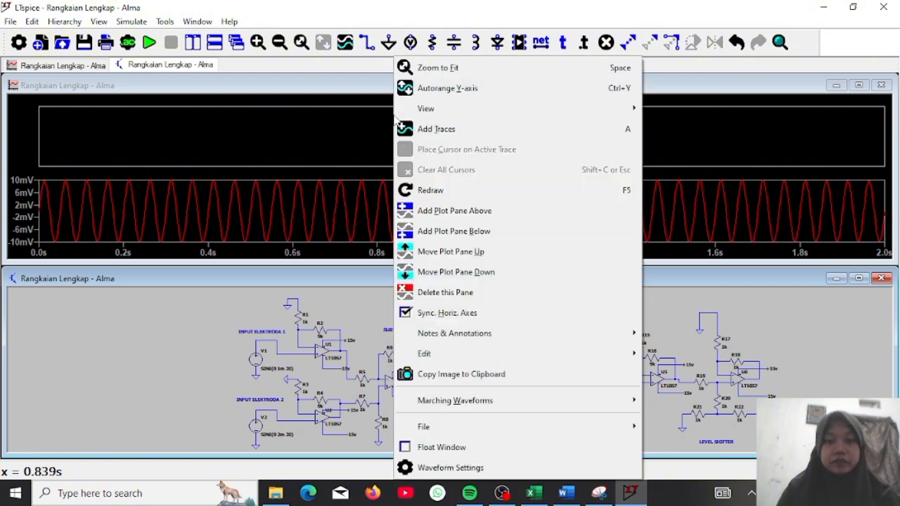
pyautogui.click(442, 209)
pyautogui.click(386, 163)
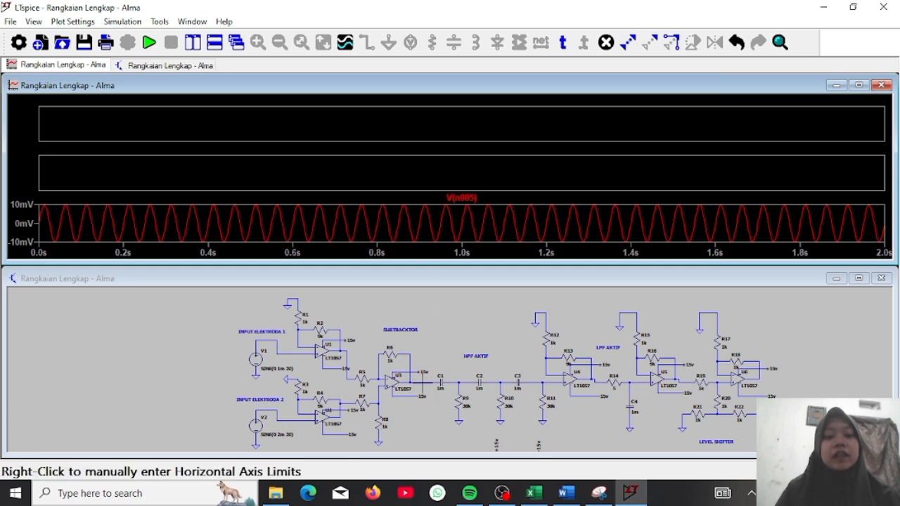
pyautogui.click(422, 383)
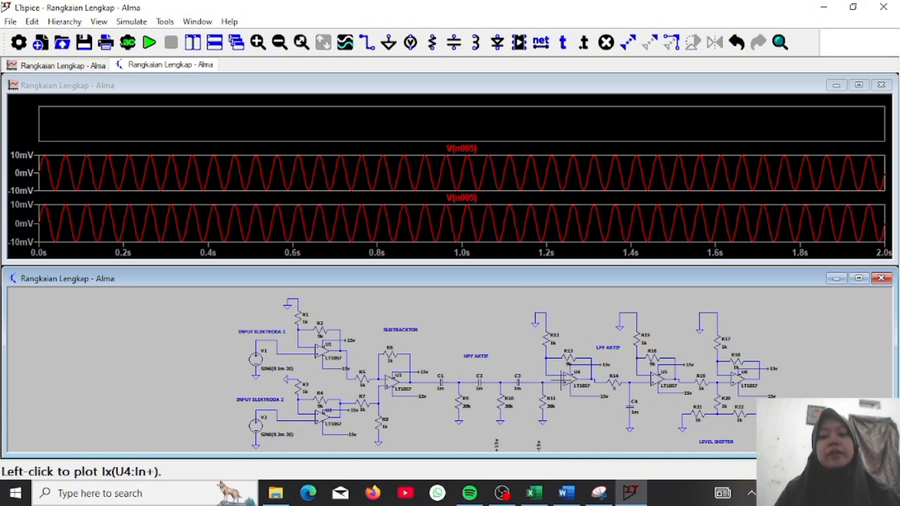
# - Plot the active HPF voltage at the input of U4 in a fresh waveform window
pyautogui.click(527, 180)
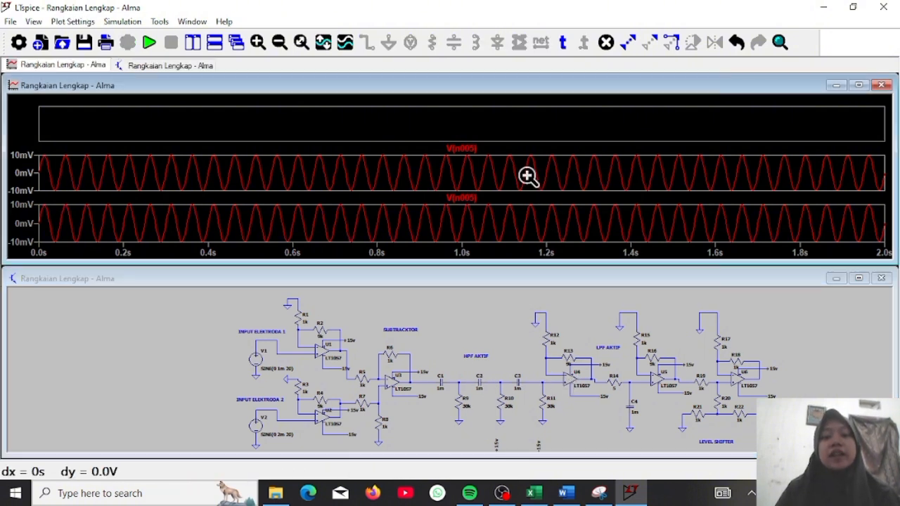
pyautogui.click(556, 380)
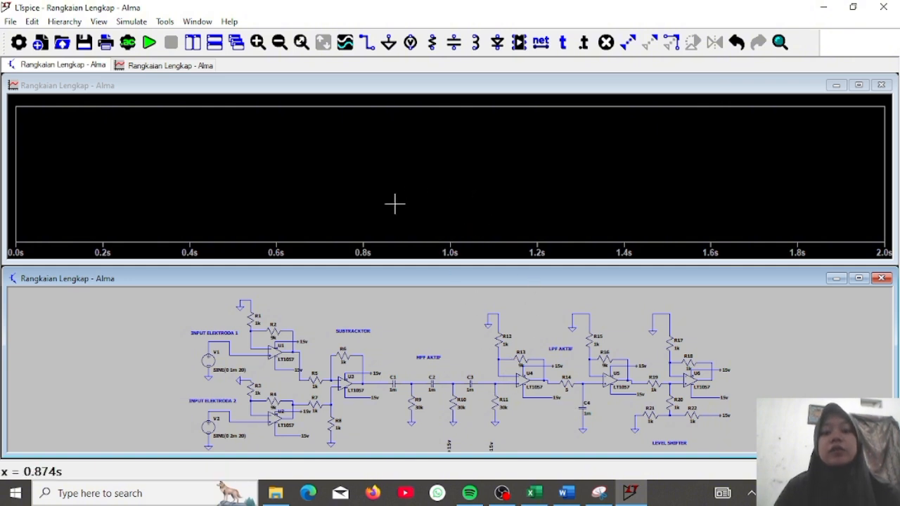
pyautogui.click(522, 373)
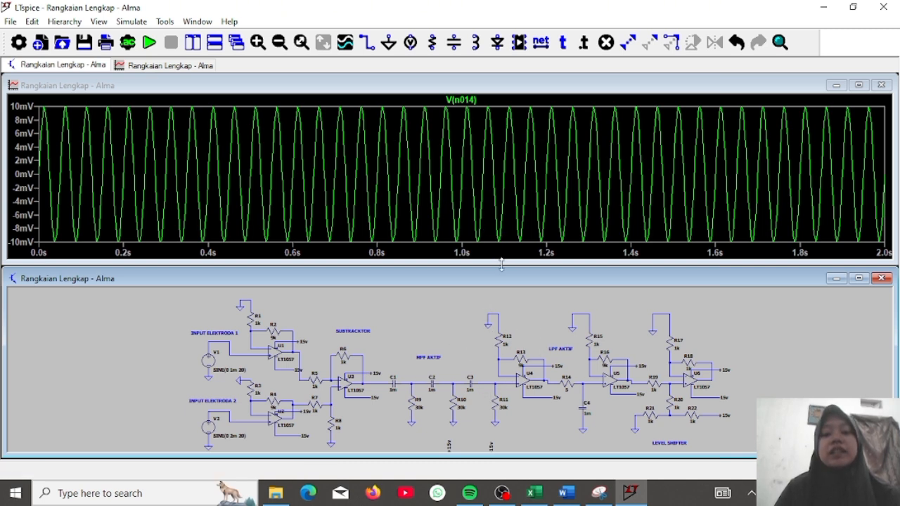
# - Plot the U4 output voltage as the only trace and add two empty plot panes above it
pyautogui.click(543, 374)
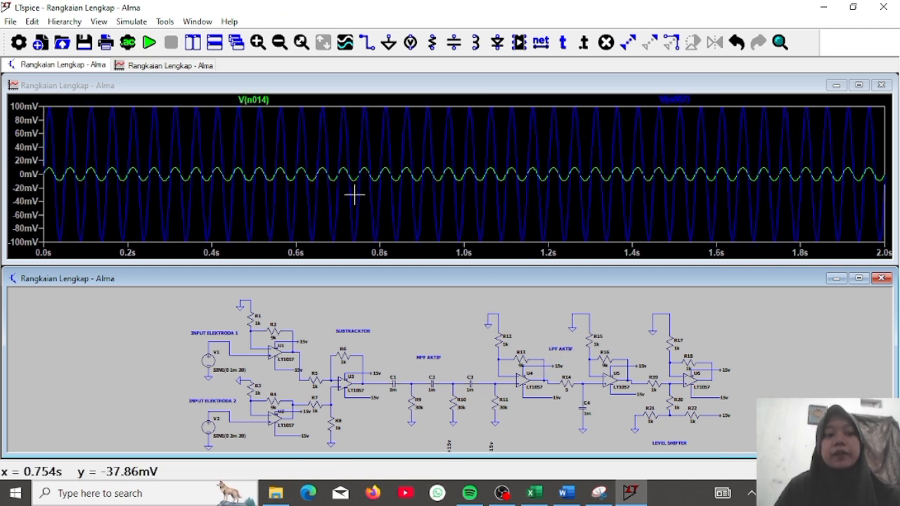
pyautogui.click(547, 369)
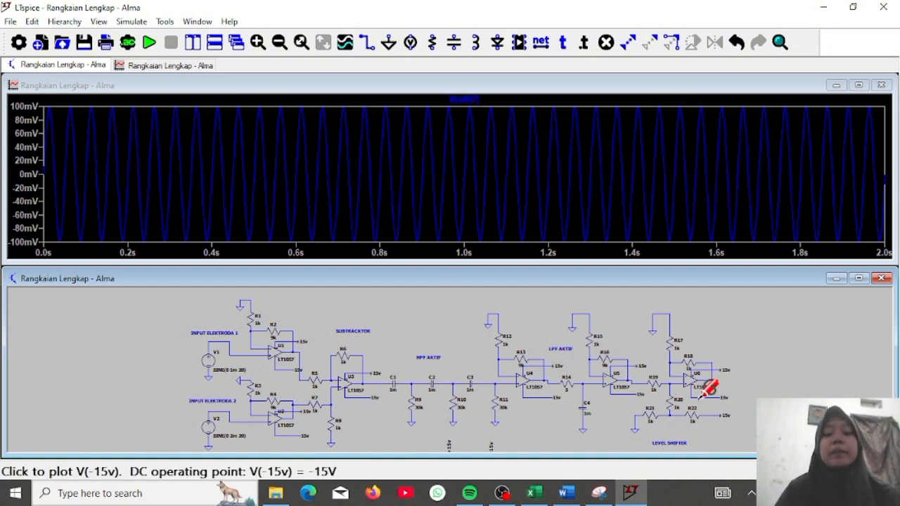
pyautogui.rightClick(222, 135)
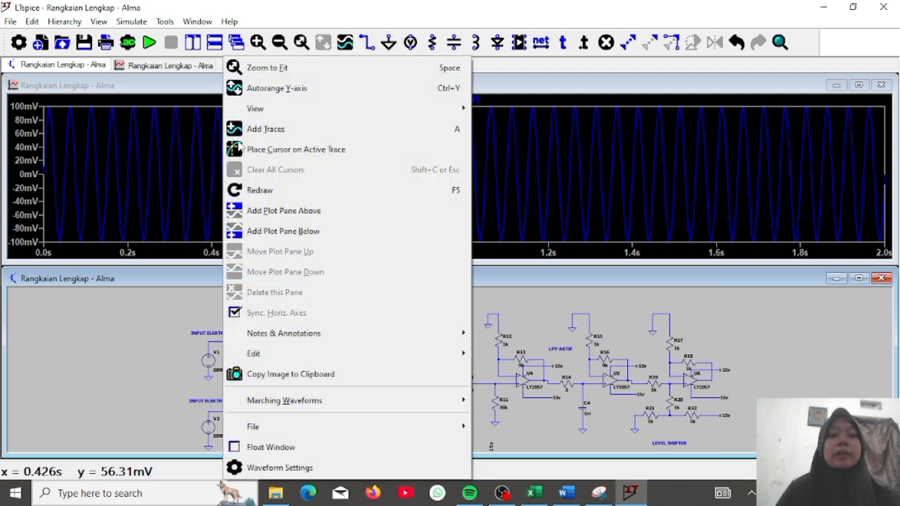
pyautogui.click(288, 210)
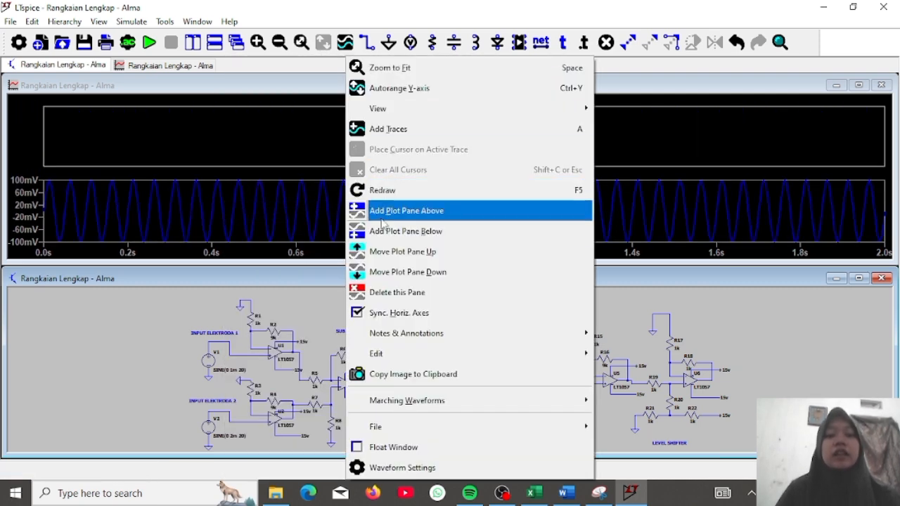
pyautogui.click(384, 211)
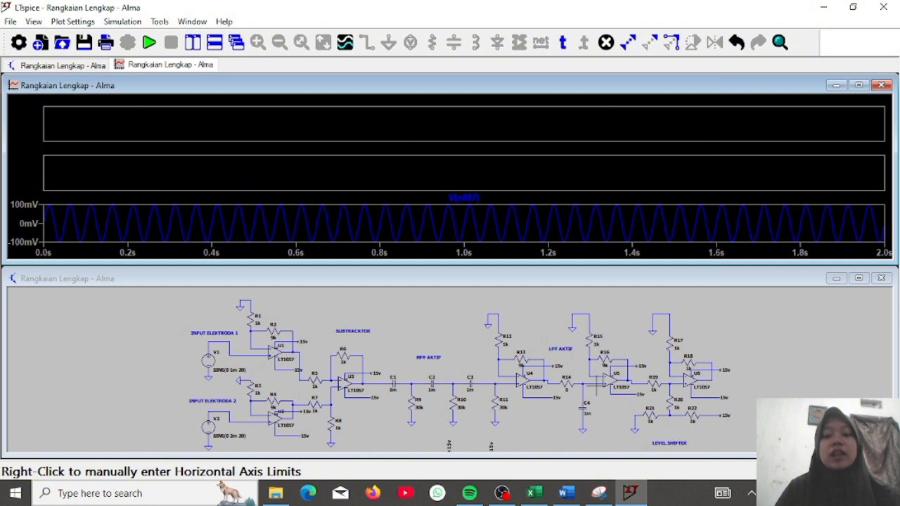
# - Plot the LPF voltage at the input of U5 in the middle pane and the U5 output voltage in the uppermost pane
pyautogui.click(596, 383)
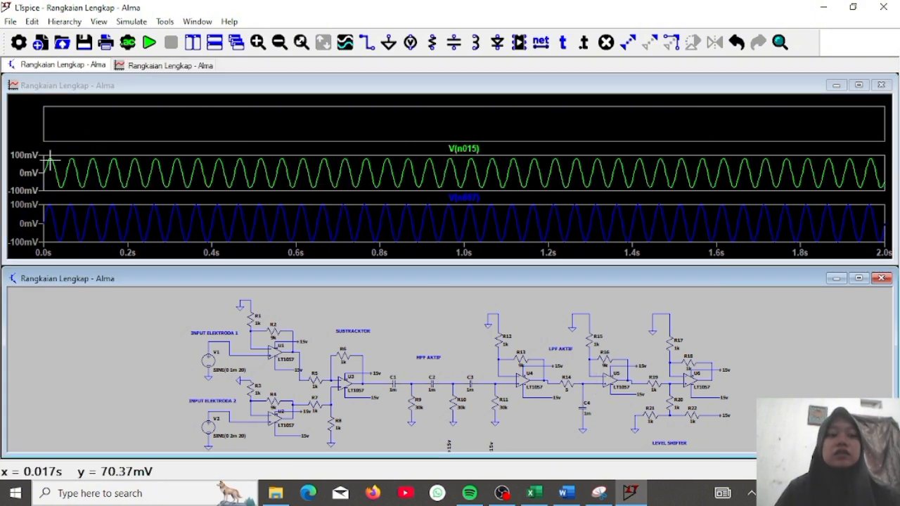
pyautogui.click(385, 120)
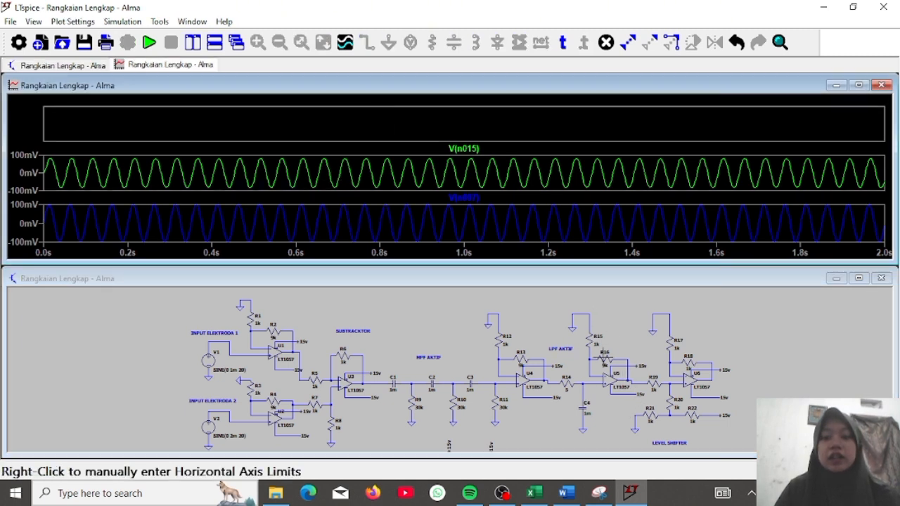
pyautogui.click(617, 385)
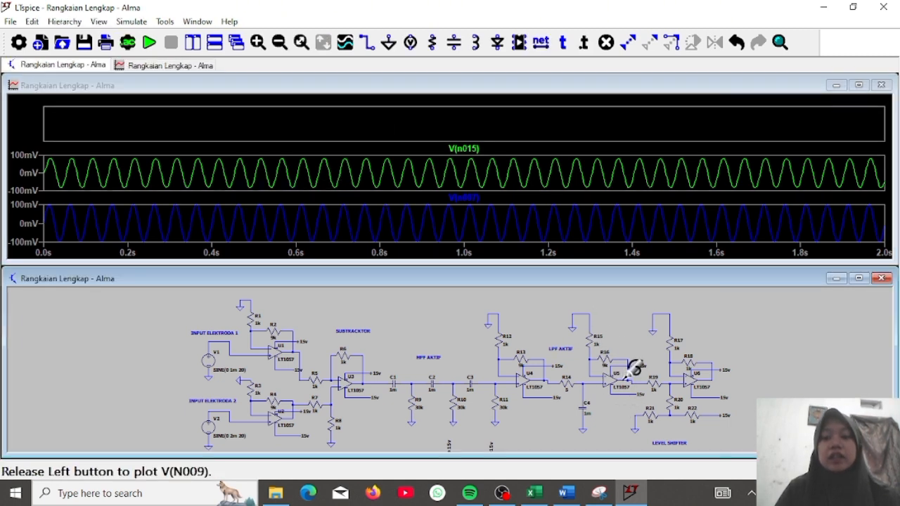
# - Examine the three waveforms at full size, and rerun the simulation from the schematic to show both windows together
pyautogui.click(857, 87)
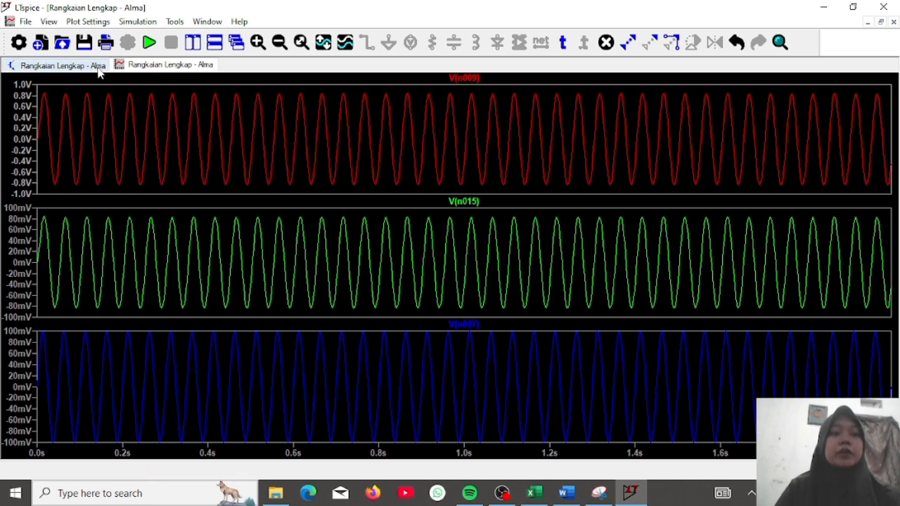
pyautogui.click(148, 42)
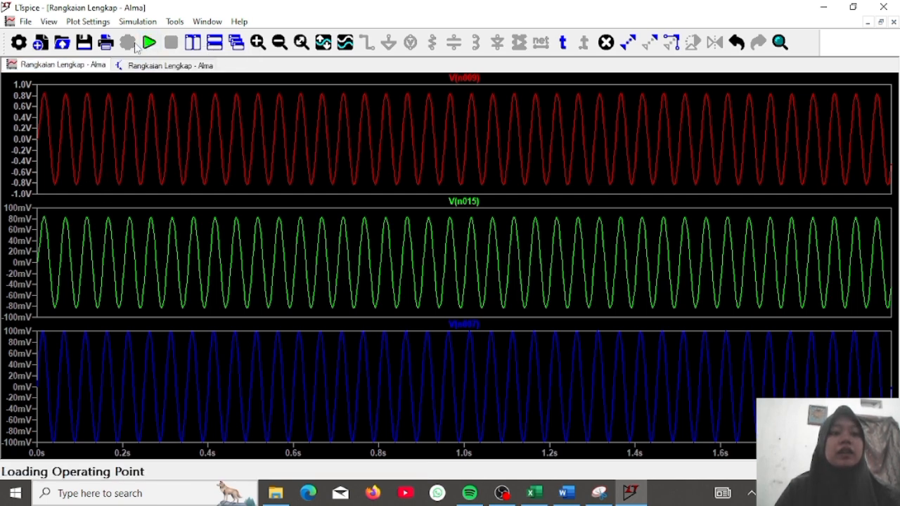
pyautogui.click(146, 66)
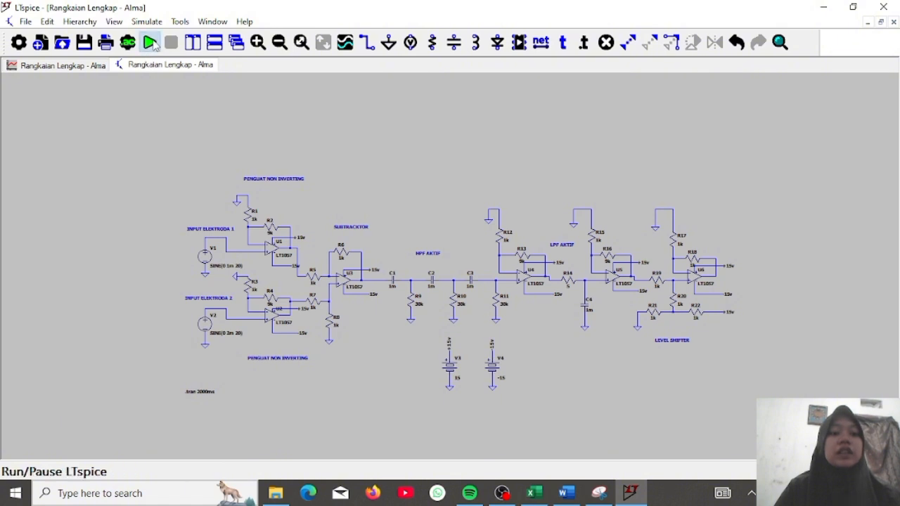
pyautogui.click(149, 43)
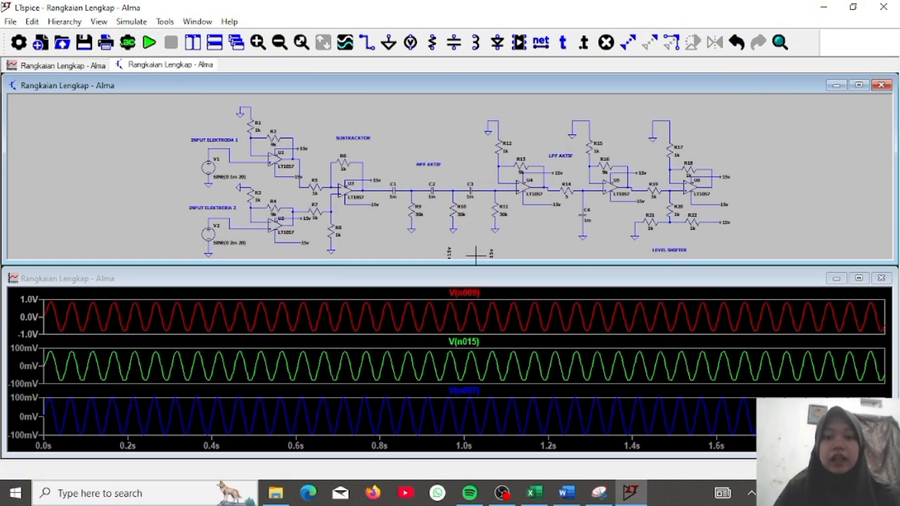
# - Delete the plot panes of the U4 output and U5 input, keeping only the U5 output pane
pyautogui.rightClick(516, 419)
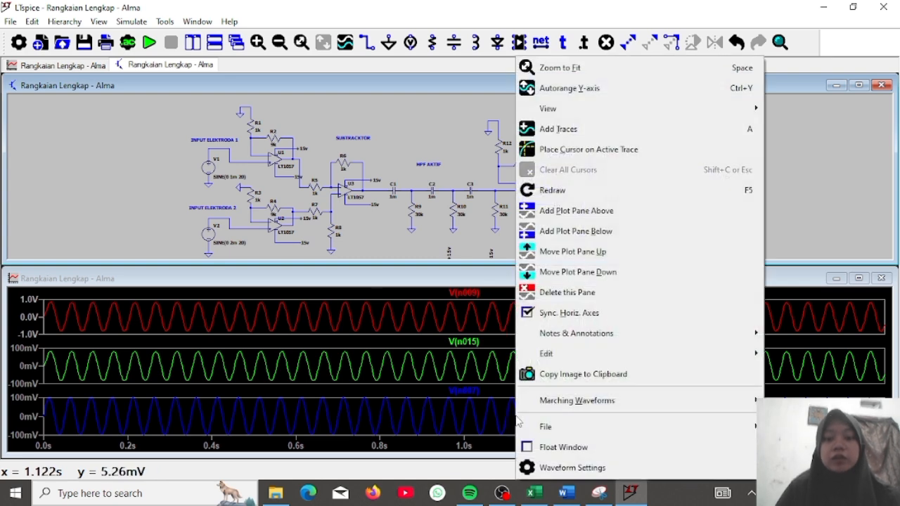
pyautogui.click(569, 292)
pyautogui.rightClick(498, 381)
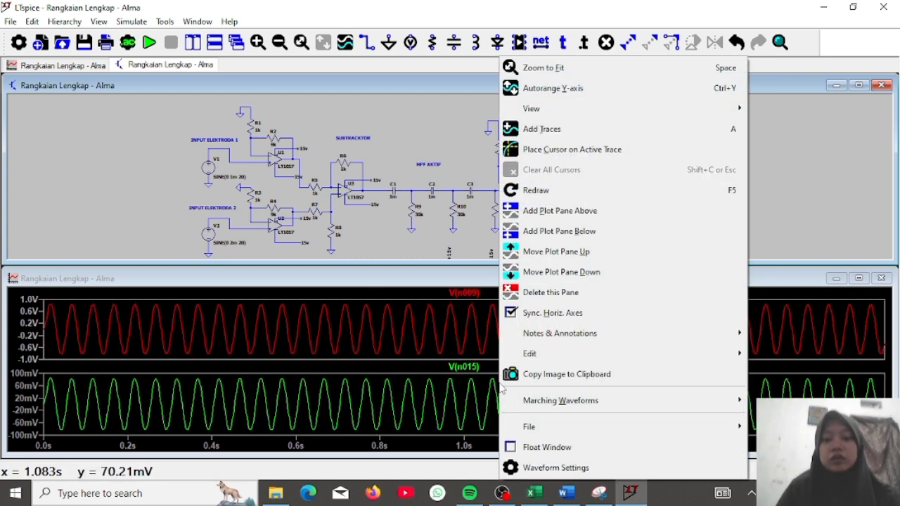
pyautogui.click(546, 293)
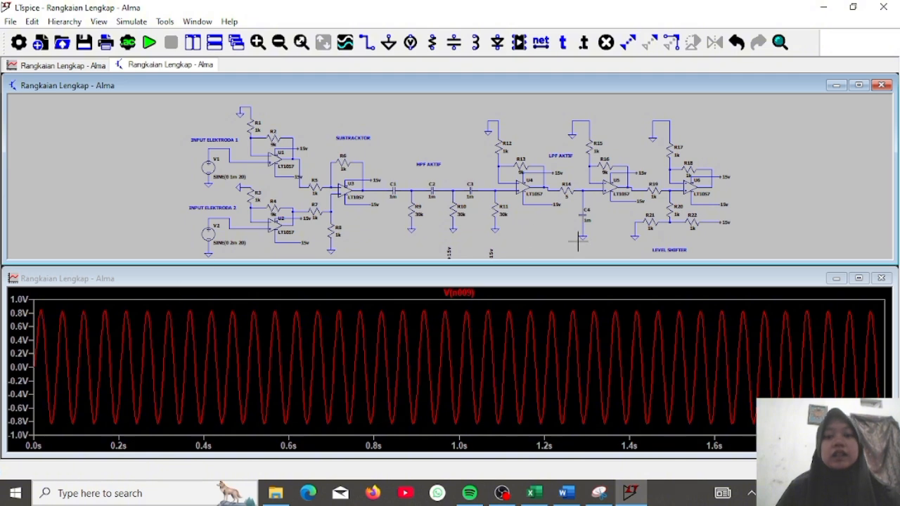
# - Add two empty plot panes above the U5 output trace and make the middle pane active
pyautogui.rightClick(499, 323)
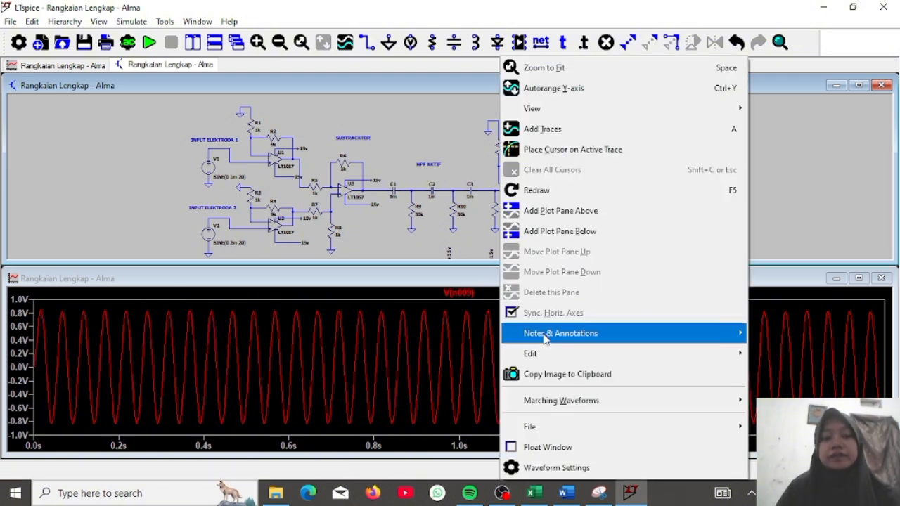
pyautogui.moveTo(541, 333)
pyautogui.click(555, 211)
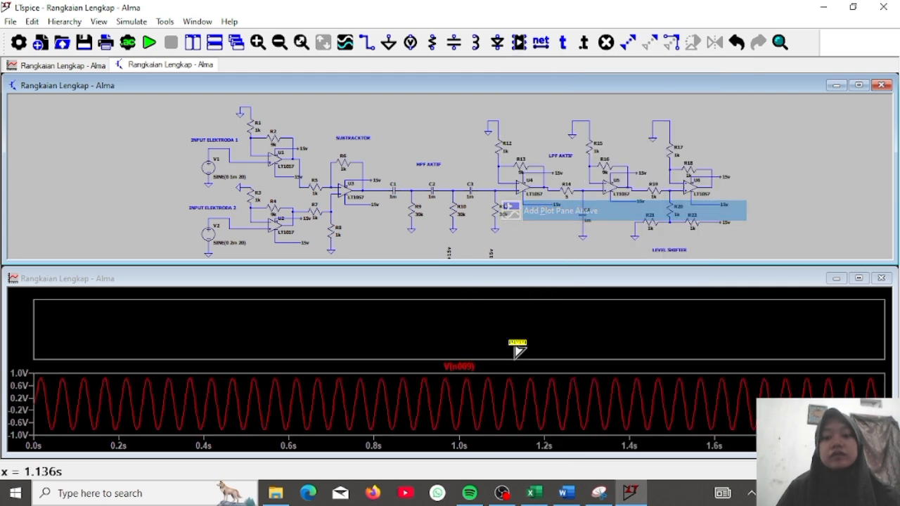
pyautogui.rightClick(499, 343)
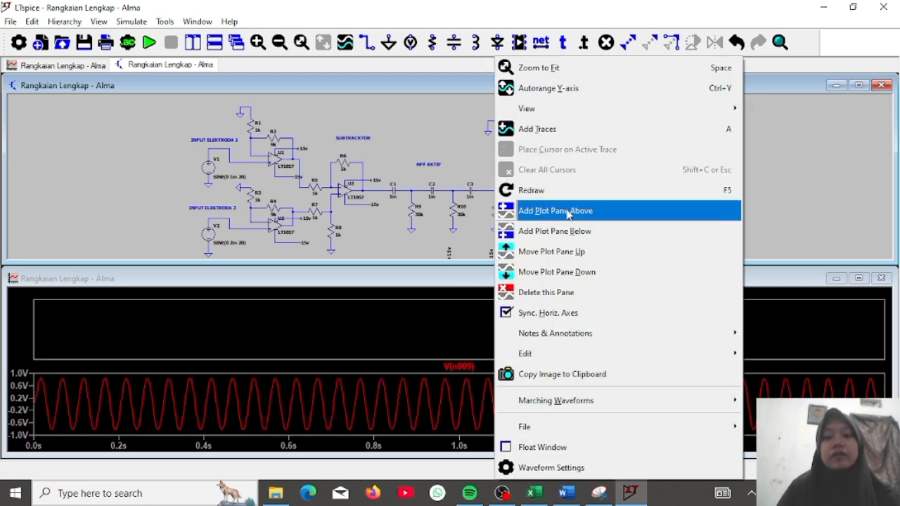
pyautogui.click(567, 211)
pyautogui.click(516, 356)
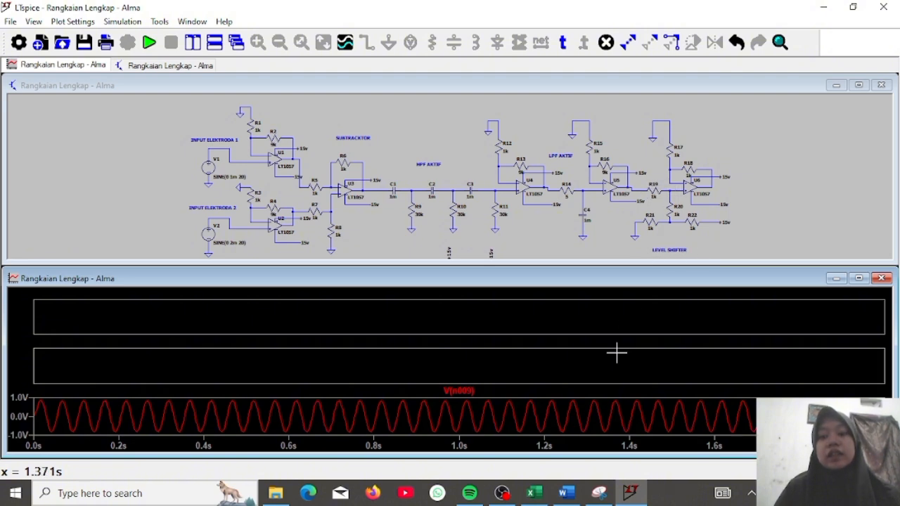
pyautogui.moveTo(617, 352); pyautogui.dragTo(673, 191)
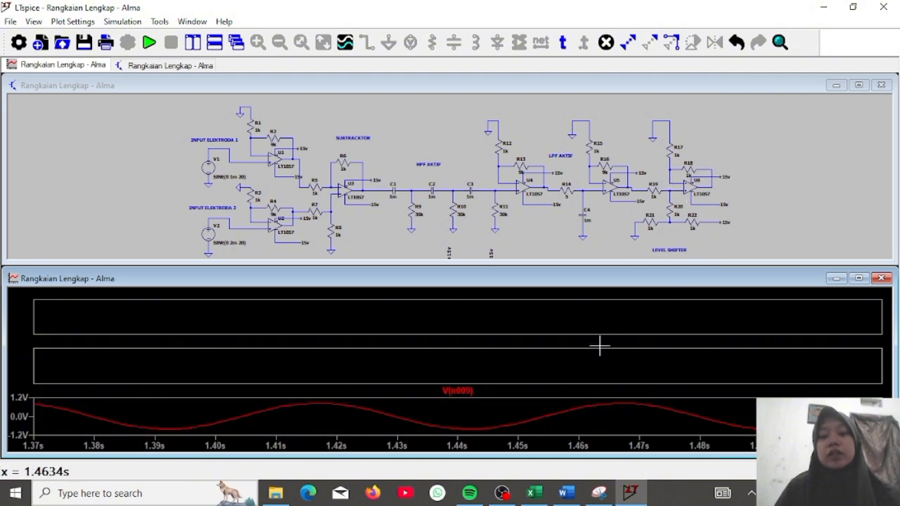
pyautogui.rightClick(553, 371)
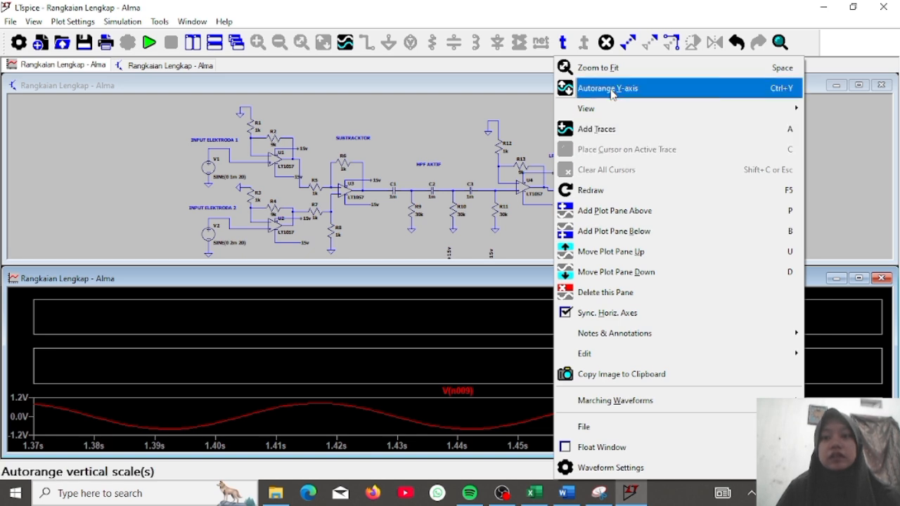
pyautogui.click(598, 67)
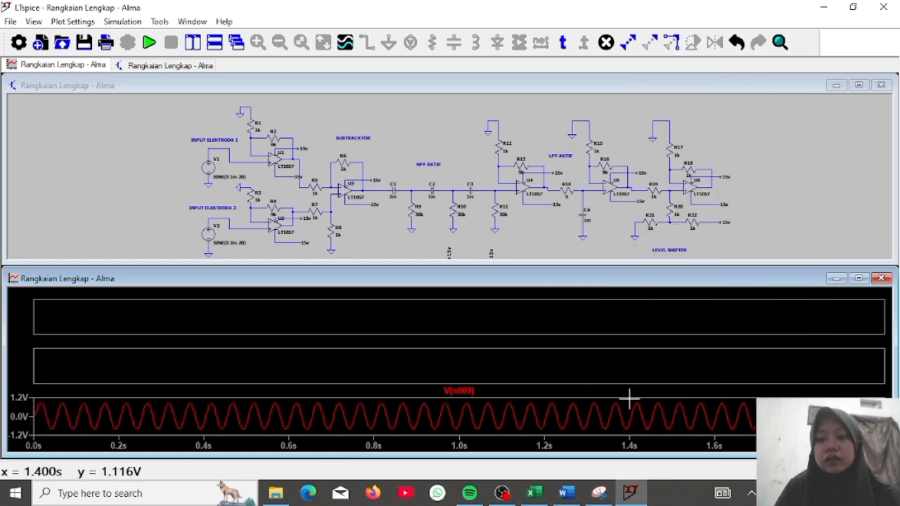
# - Plot the level shifter voltage at the input of U6 in the middle pane and the U6 output voltage in the uppermost pane
pyautogui.click(674, 190)
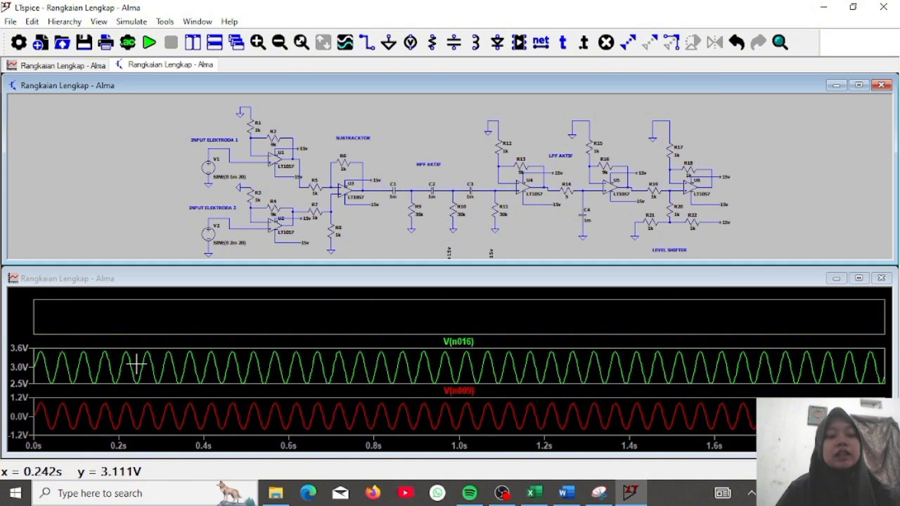
pyautogui.click(192, 326)
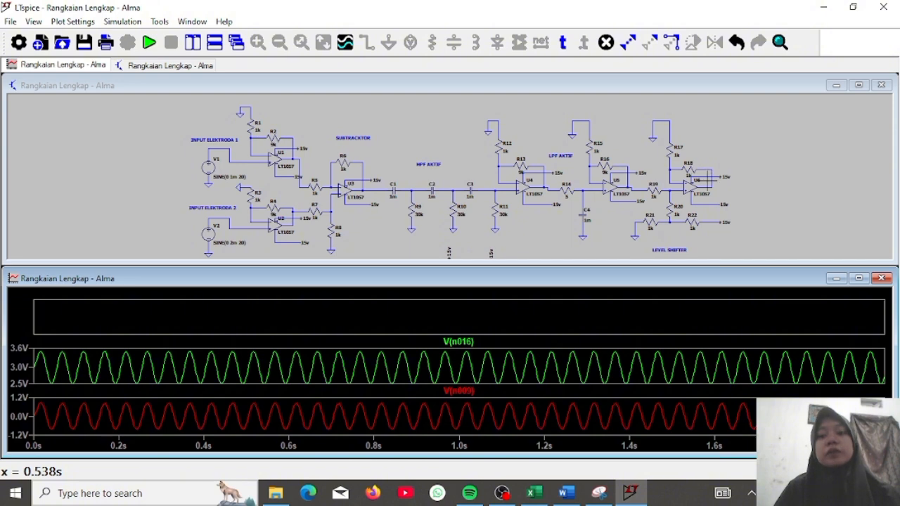
pyautogui.click(713, 182)
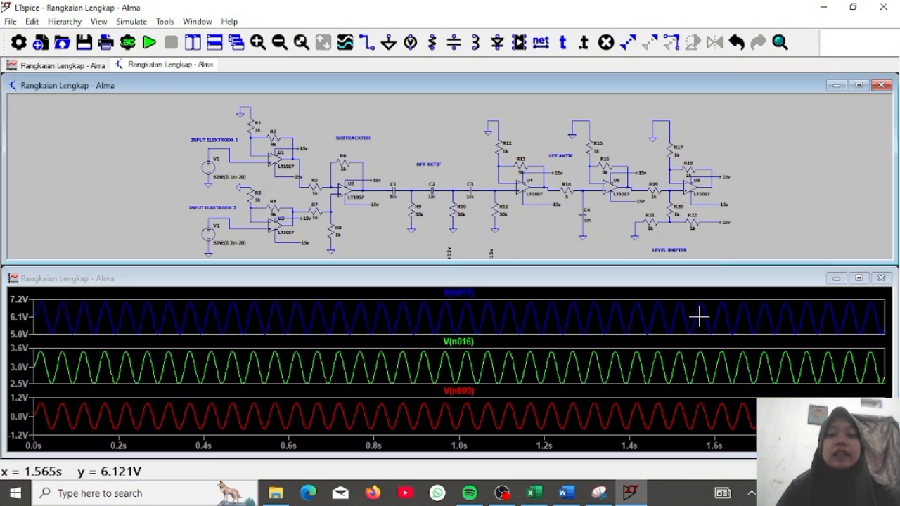
# - Examine the U5 output, U6 input and U6 output waveforms at full size, and review the complete schematic up close
pyautogui.click(859, 278)
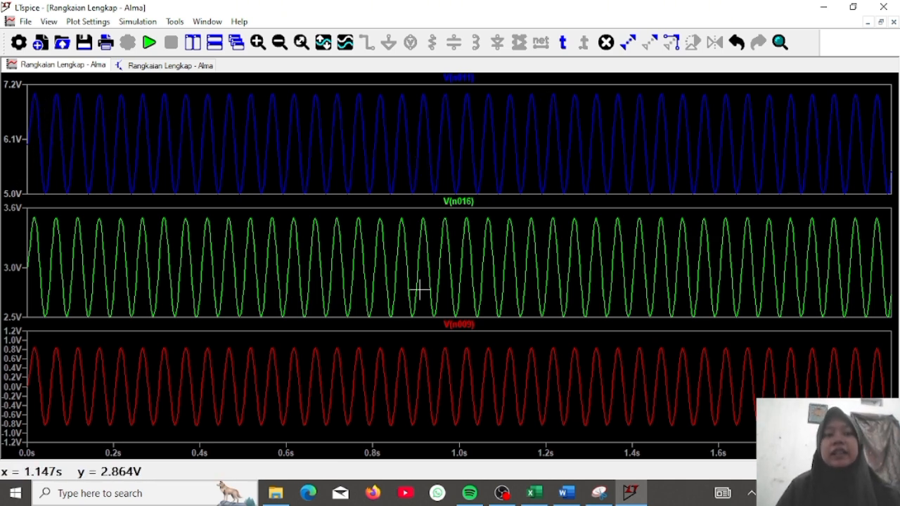
pyautogui.click(153, 68)
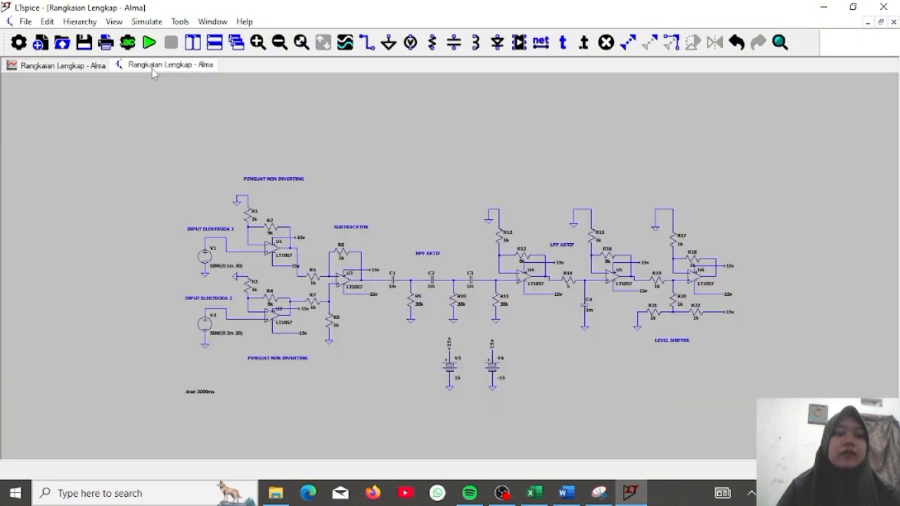
pyautogui.scroll(-2, 289, 190)
pyautogui.scroll(3, 289, 190)
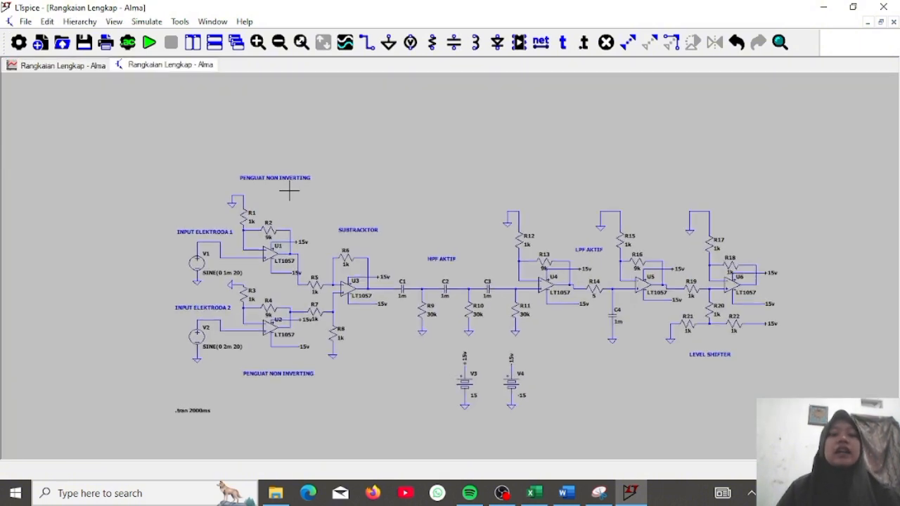
pyautogui.moveTo(435, 162); pyautogui.dragTo(369, 149)
pyautogui.scroll(1, 379, 143)
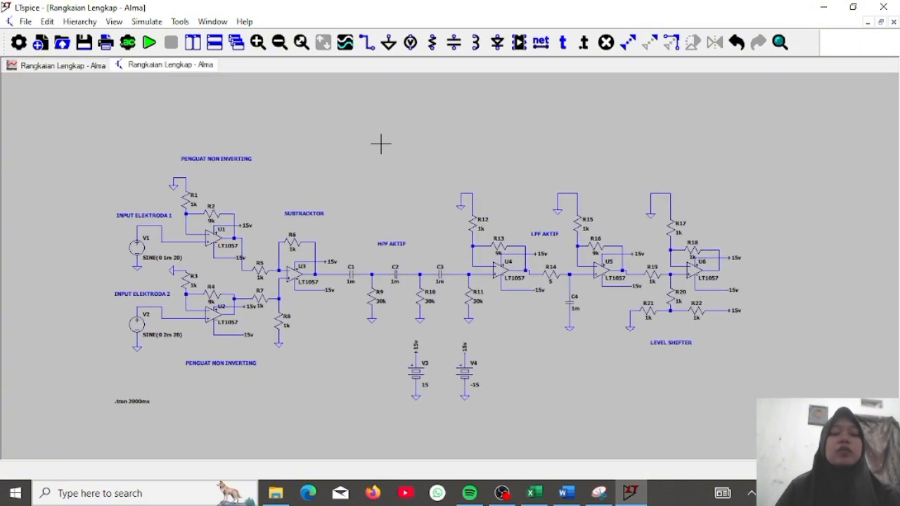
pyautogui.scroll(-2, 380, 143)
pyautogui.scroll(2, 380, 144)
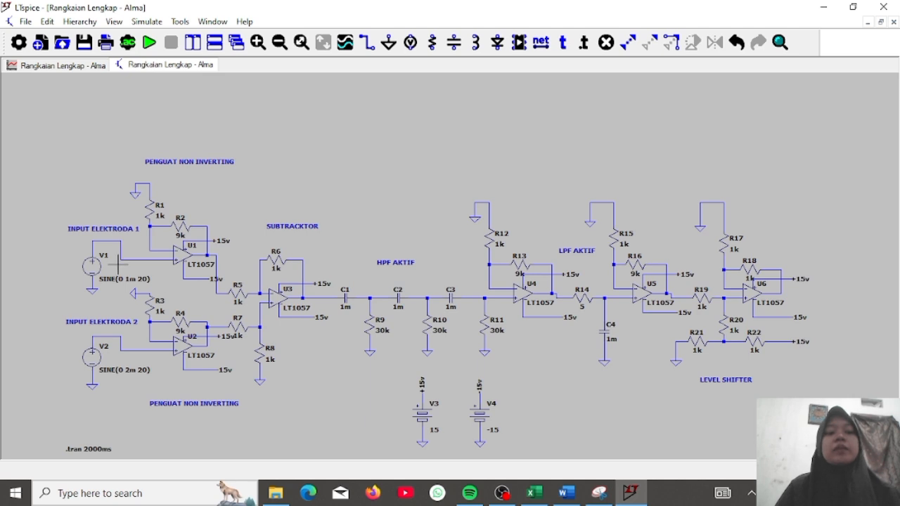